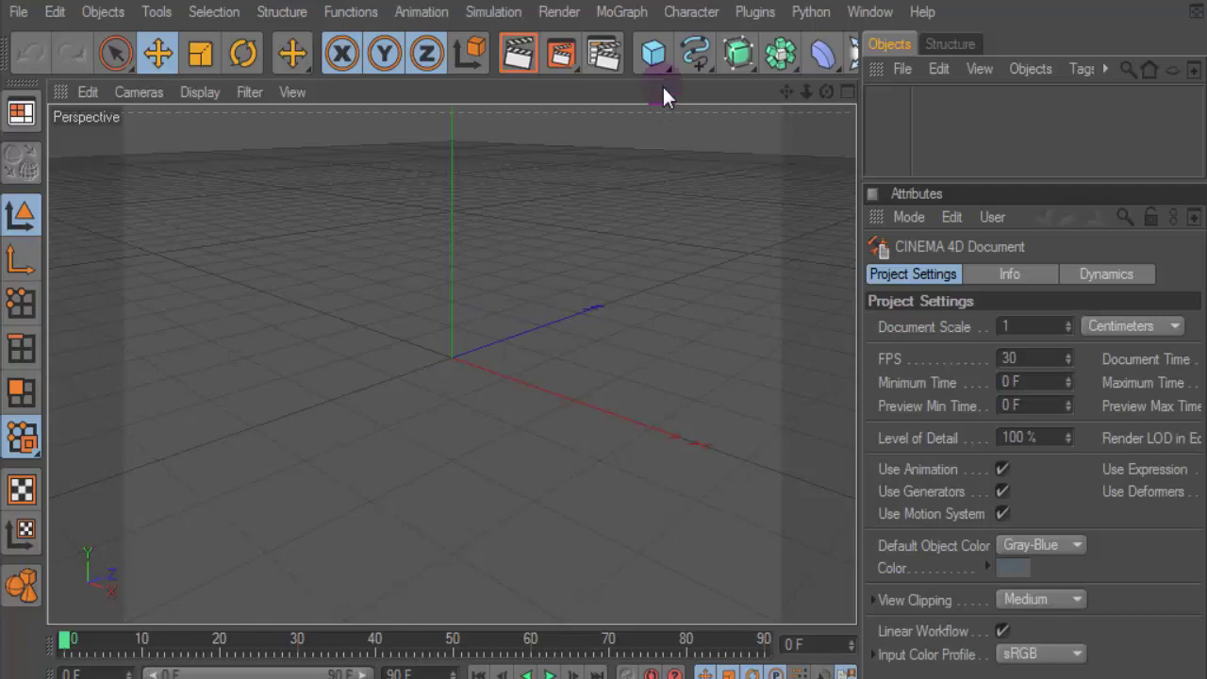
- Create a 200 cm Circle spline from the spline primitives palette
{"action": "mouse_move", "coordinate": [693, 54]}
{"action": "left_mouse_down"}
{"action": "mouse_move", "coordinate": [879, 261]}
{"action": "mouse_move", "coordinate": [883, 168]}
{"action": "left_mouse_up"}
{"action": "mouse_move", "coordinate": [735, 54]}
{"action": "left_mouse_down"}
{"action": "mouse_move", "coordinate": [858, 83]}
{"action": "mouse_move", "coordinate": [947, 80]}
{"action": "left_mouse_up"}
- Place the circle inside an Extrude NURBS and set the extrusion depth to 80 cm
{"action": "left_click_drag", "start_coordinate": [929, 121], "coordinate": [938, 97]}
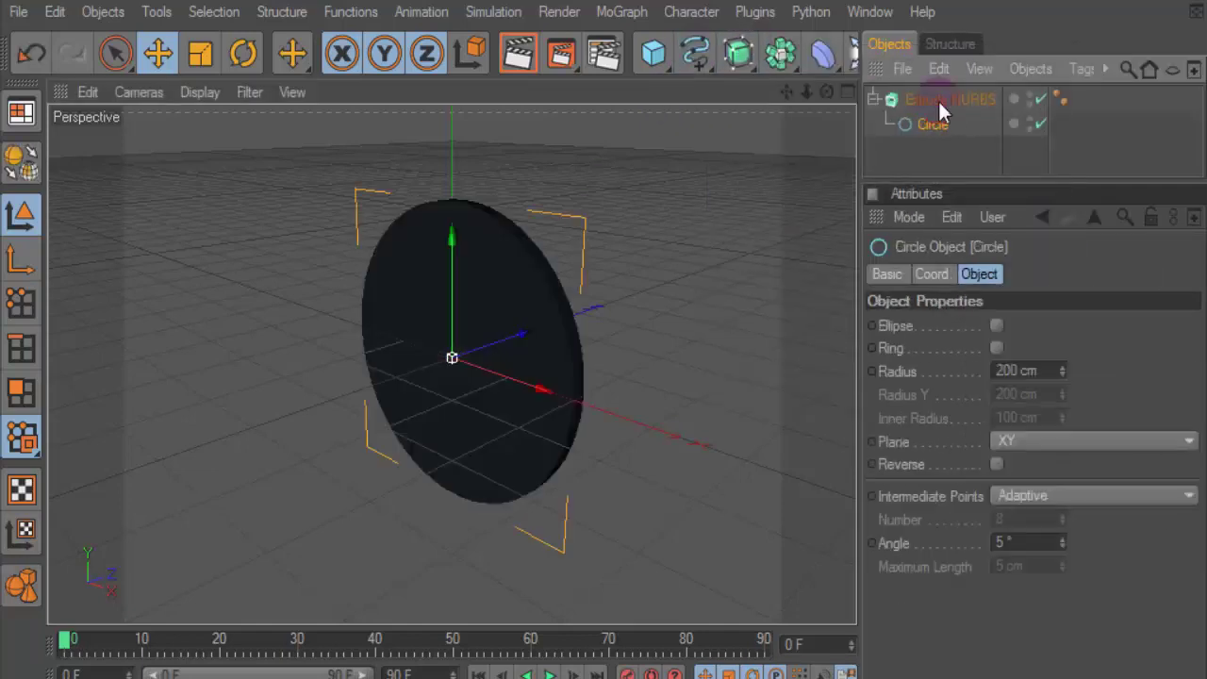
{"action": "left_click", "coordinate": [948, 99]}
{"action": "left_click", "coordinate": [979, 273]}
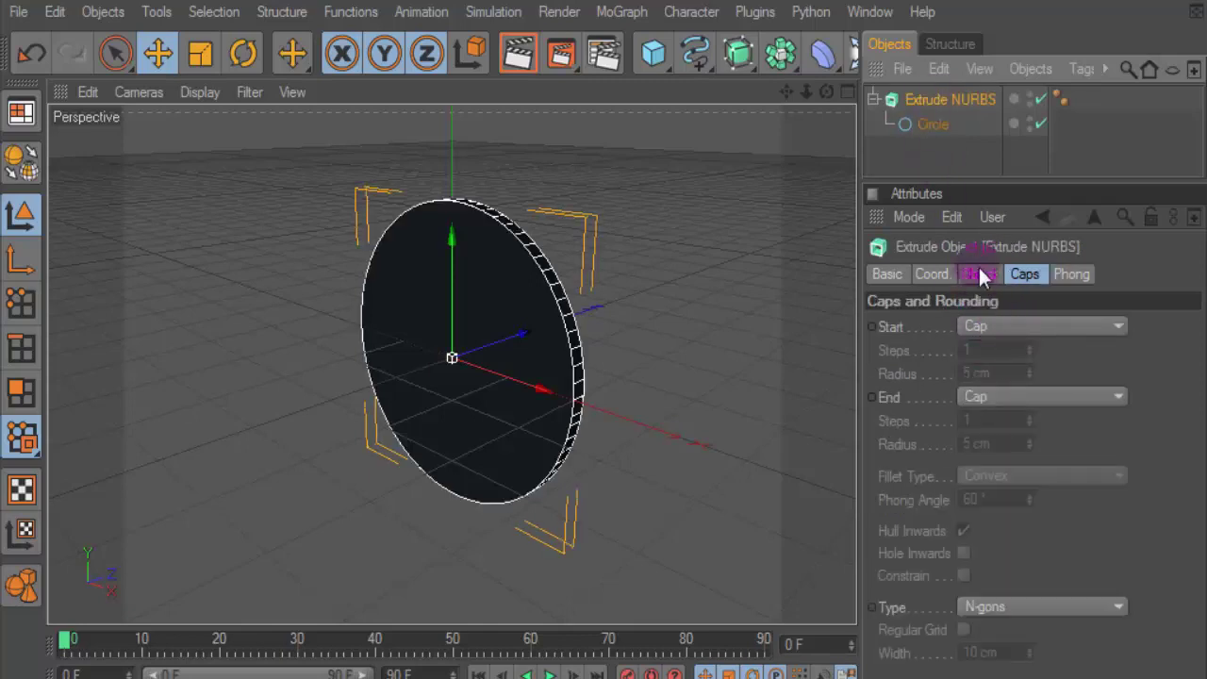
{"action": "left_click", "coordinate": [1078, 325]}
{"action": "left_click", "coordinate": [1179, 330]}
{"action": "left_click", "coordinate": [1189, 332]}
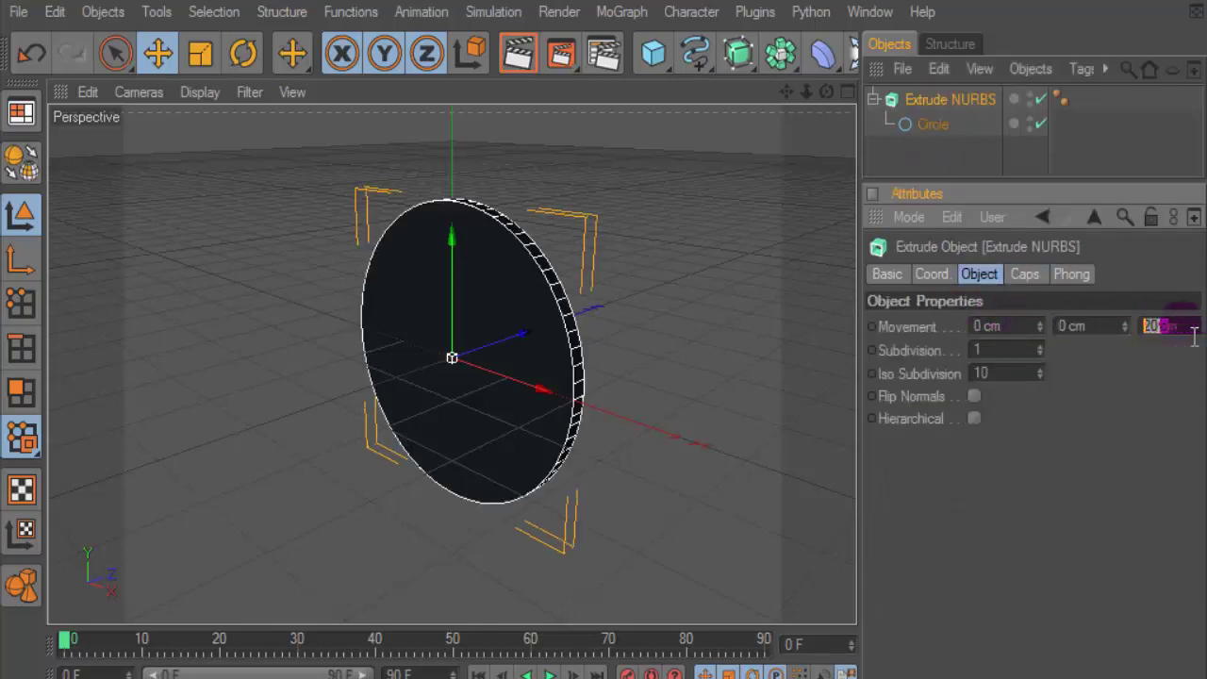
{"action": "type", "text": "80"}
{"action": "left_click", "coordinate": [941, 99]}
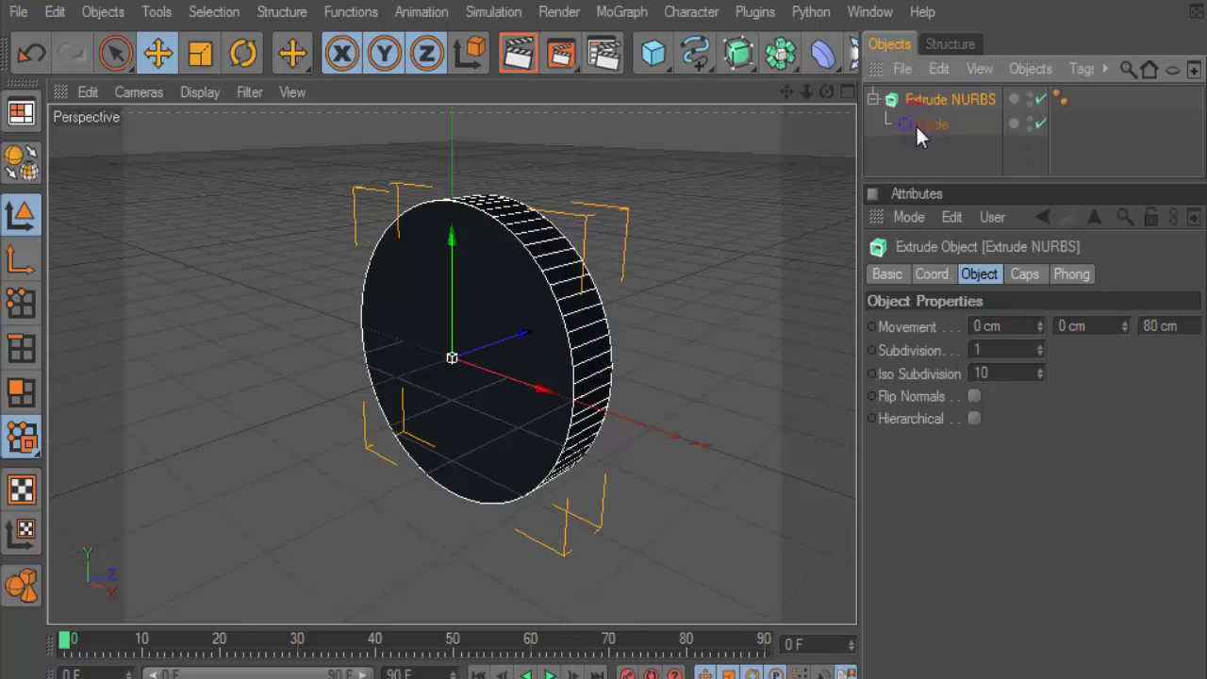
- Give the extrusion's start cap a fillet with 20 steps and 20 cm radius
{"action": "left_click", "coordinate": [1023, 274]}
{"action": "left_click", "coordinate": [1003, 326]}
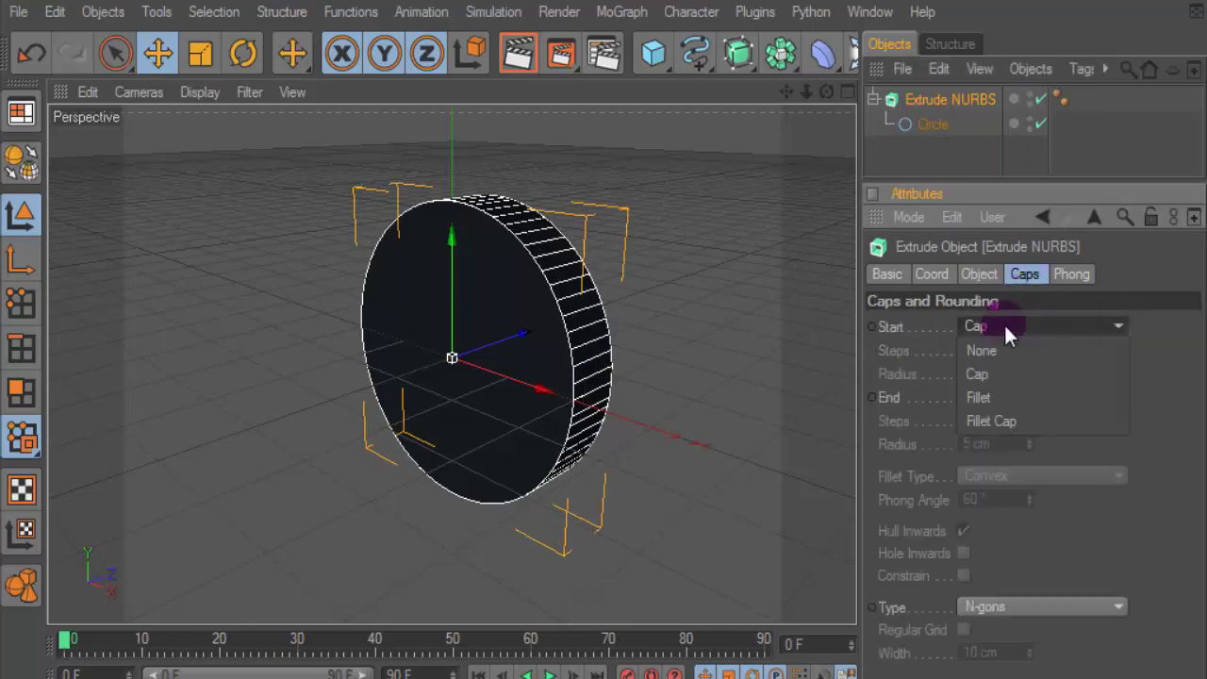
{"action": "left_click", "coordinate": [1009, 419]}
{"action": "double_click", "coordinate": [999, 374]}
{"action": "type", "text": "20"}
{"action": "left_click", "coordinate": [967, 351]}
{"action": "type", "text": "20"}
{"action": "key", "text": "Return"}
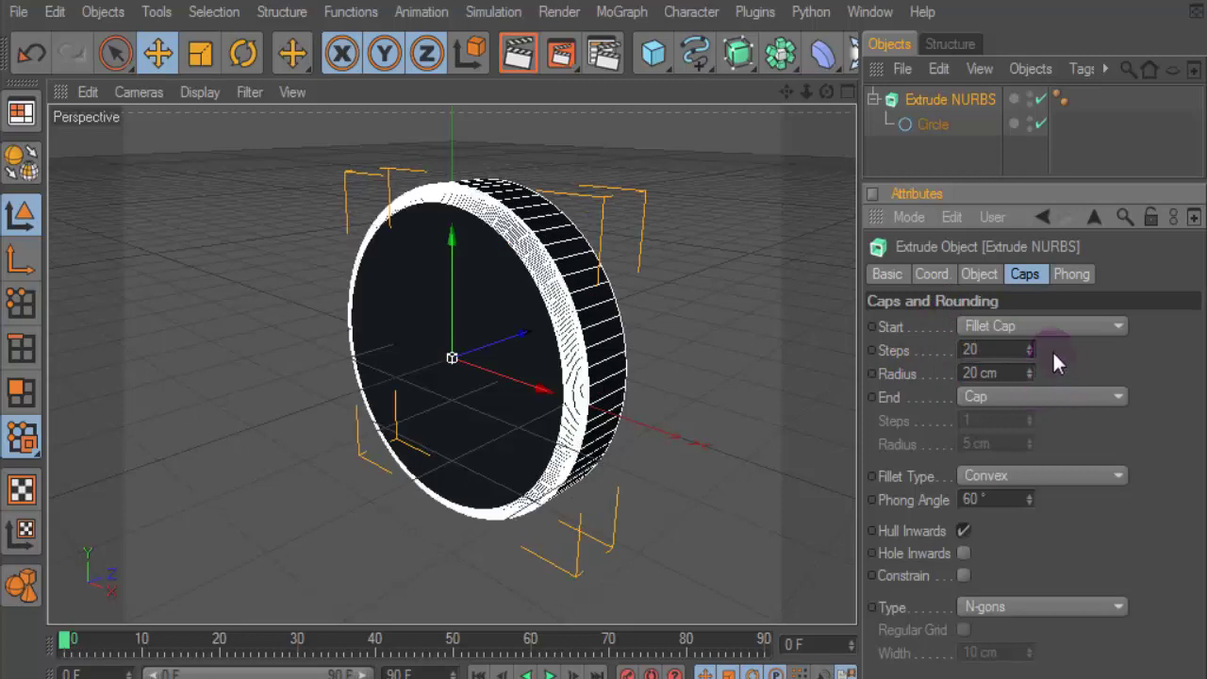
- Check front and angled preview renders, then change the start cap to fillet only, uncapped
{"action": "left_click_drag", "start_coordinate": [826, 91], "coordinate": [792, 94]}
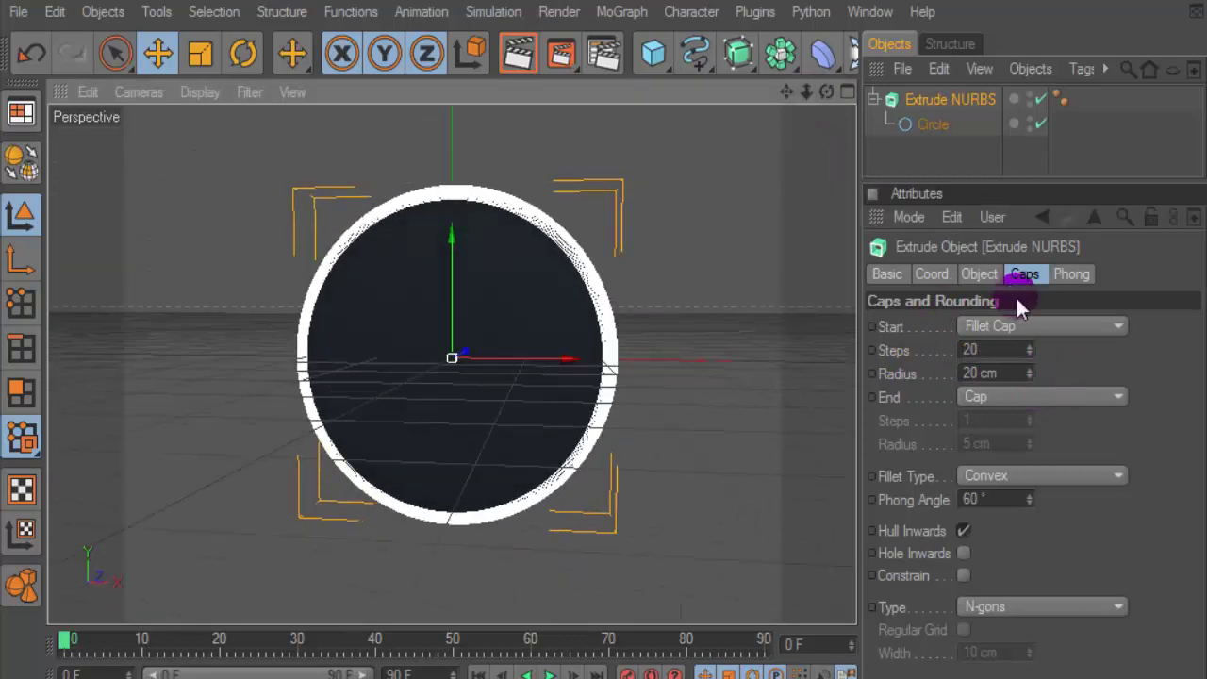
{"action": "left_click", "coordinate": [515, 56]}
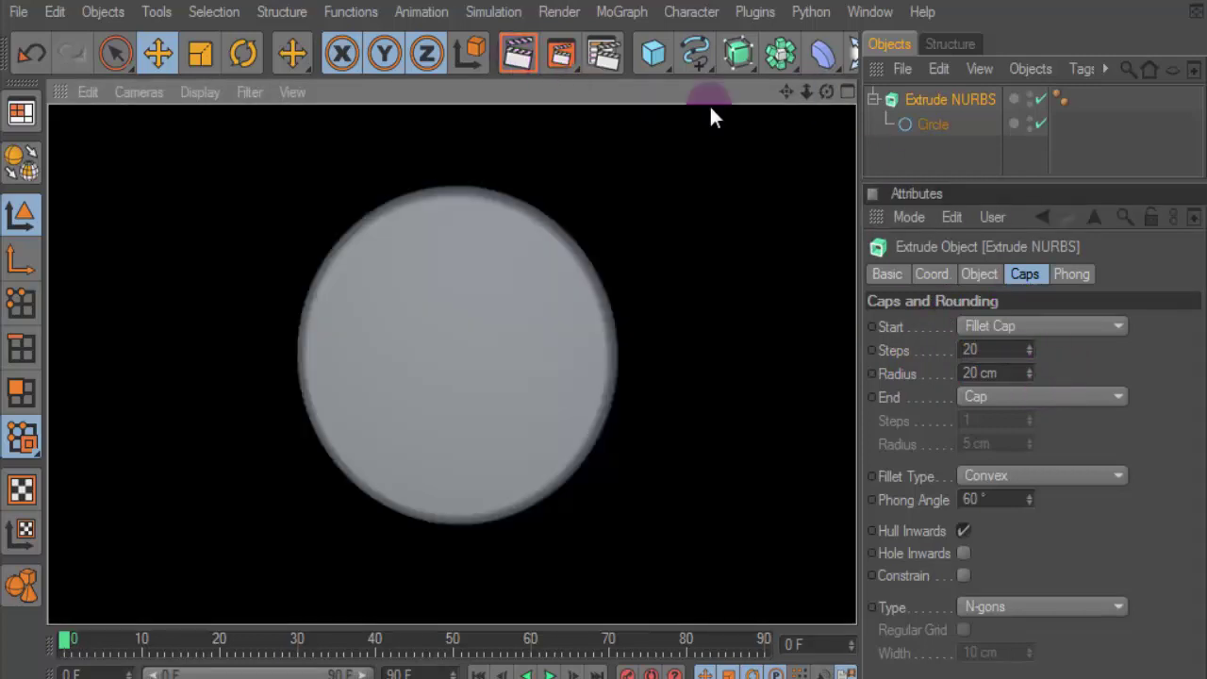
{"action": "left_click_drag", "start_coordinate": [834, 97], "coordinate": [822, 94]}
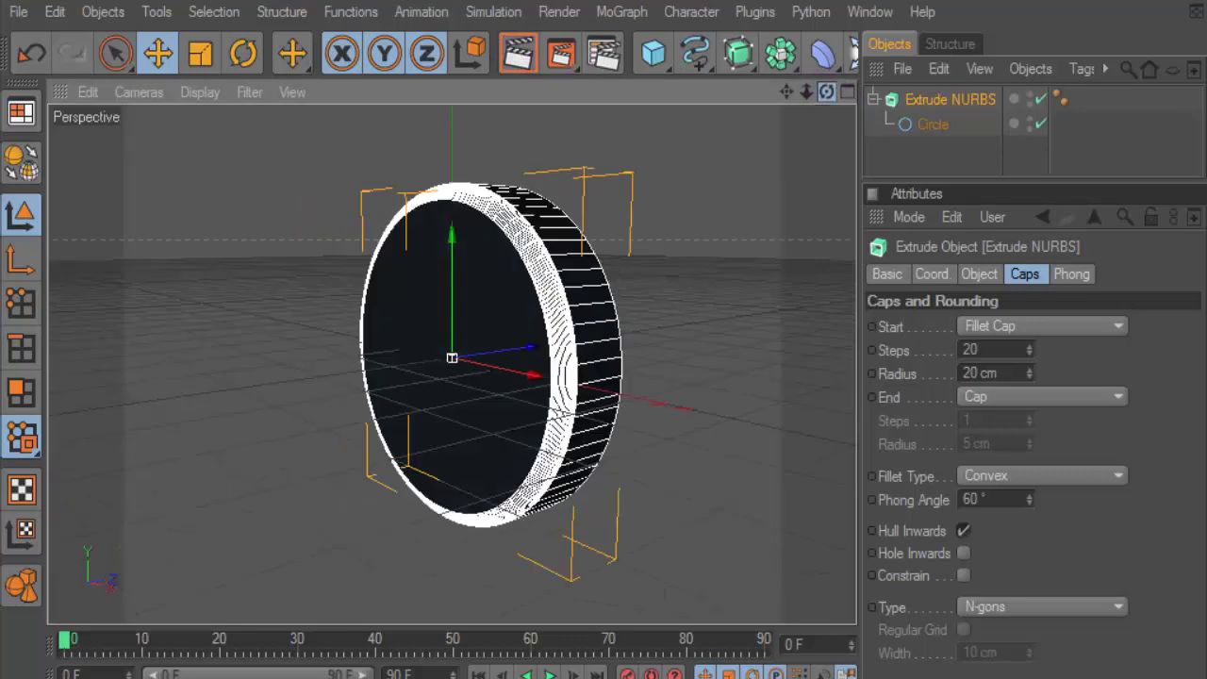
{"action": "left_click", "coordinate": [515, 56]}
{"action": "left_click", "coordinate": [1028, 326]}
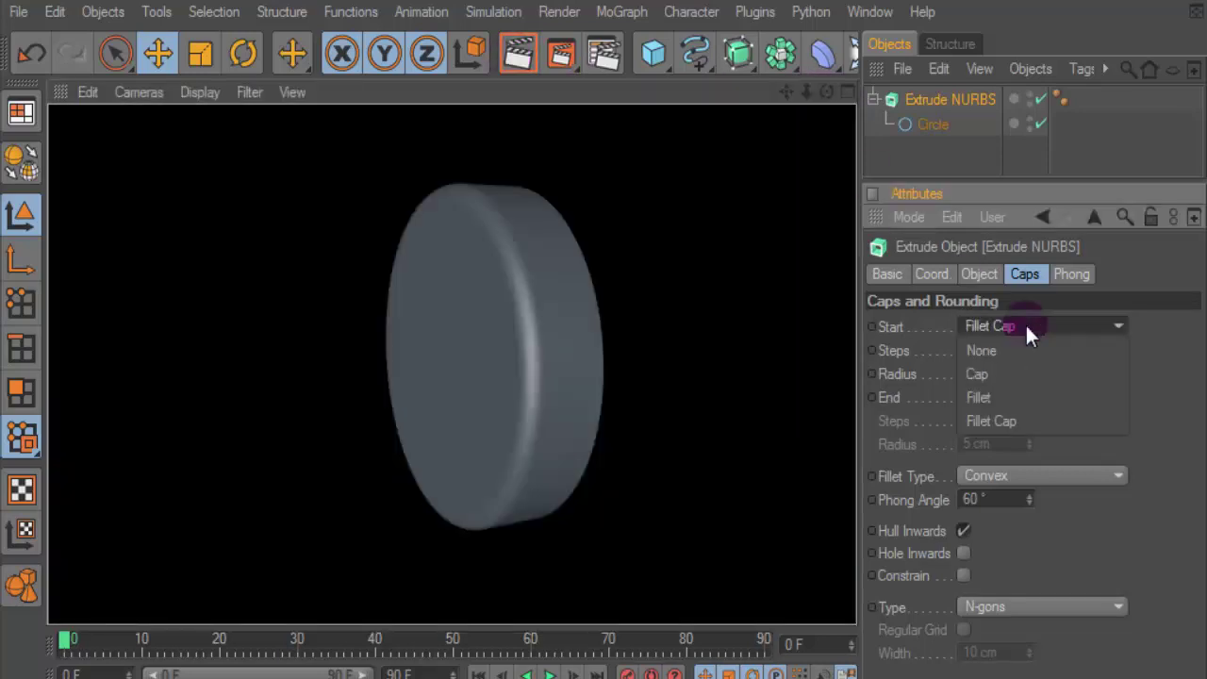
{"action": "left_click", "coordinate": [1010, 390]}
{"action": "mouse_move", "coordinate": [821, 94]}
{"action": "left_mouse_down"}
{"action": "mouse_move", "coordinate": [785, 92]}
{"action": "mouse_move", "coordinate": [618, 372]}
{"action": "left_mouse_up"}
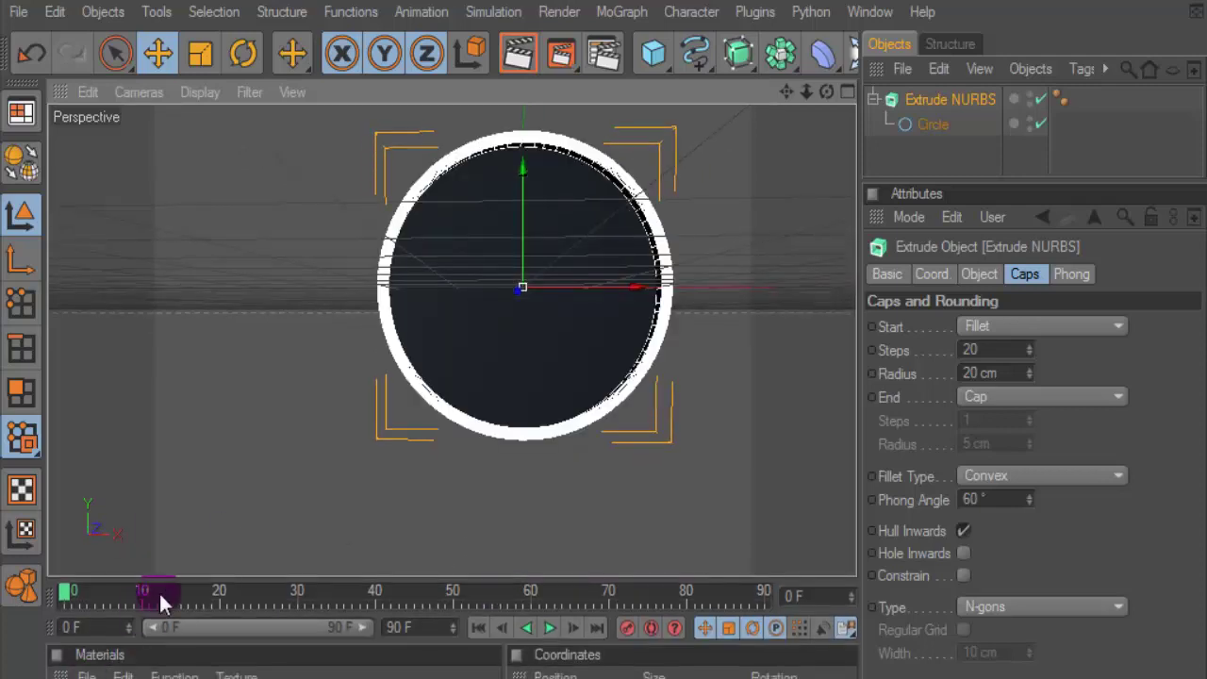
- Create a new red material with colour 222, 0, 0
{"action": "left_click", "coordinate": [86, 603]}
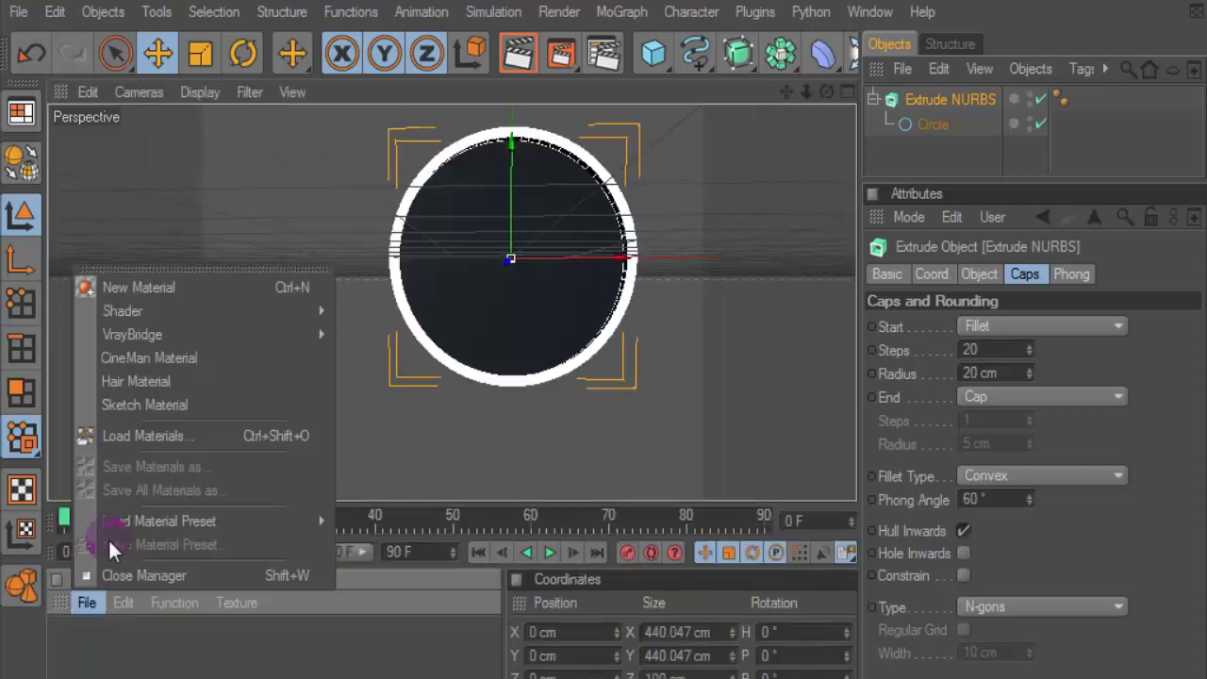
{"action": "left_click", "coordinate": [273, 287]}
{"action": "double_click", "coordinate": [74, 641]}
{"action": "left_click", "coordinate": [603, 227]}
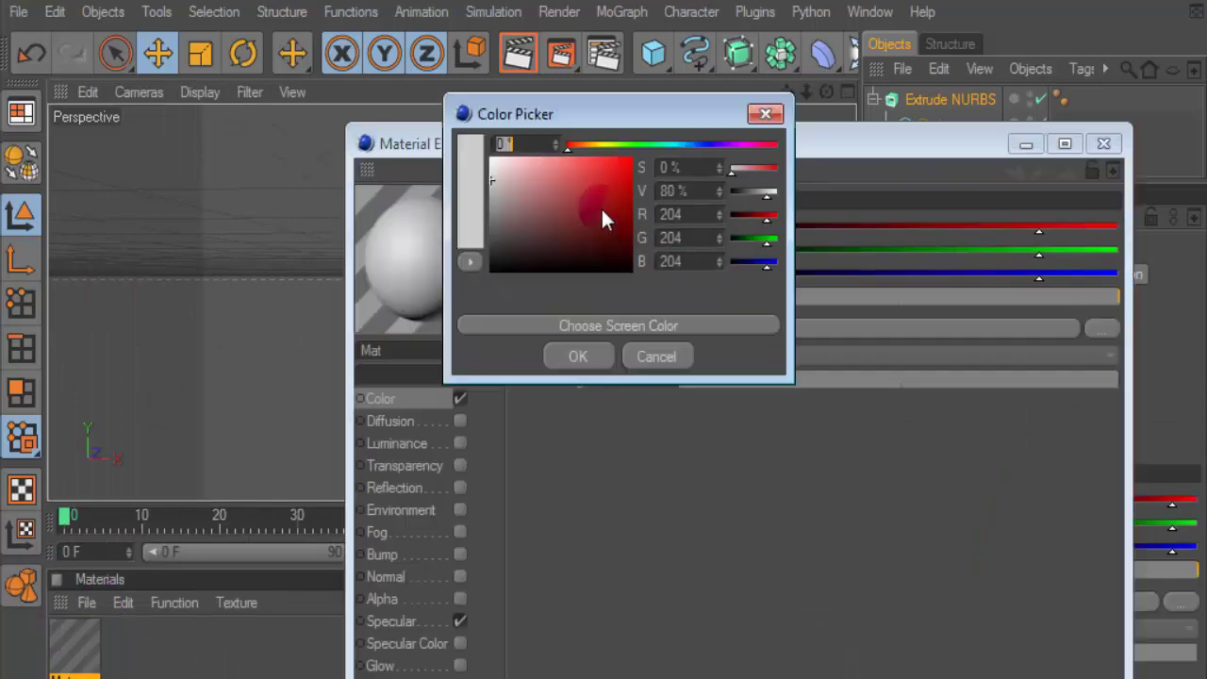
{"action": "left_click_drag", "start_coordinate": [629, 168], "coordinate": [653, 170]}
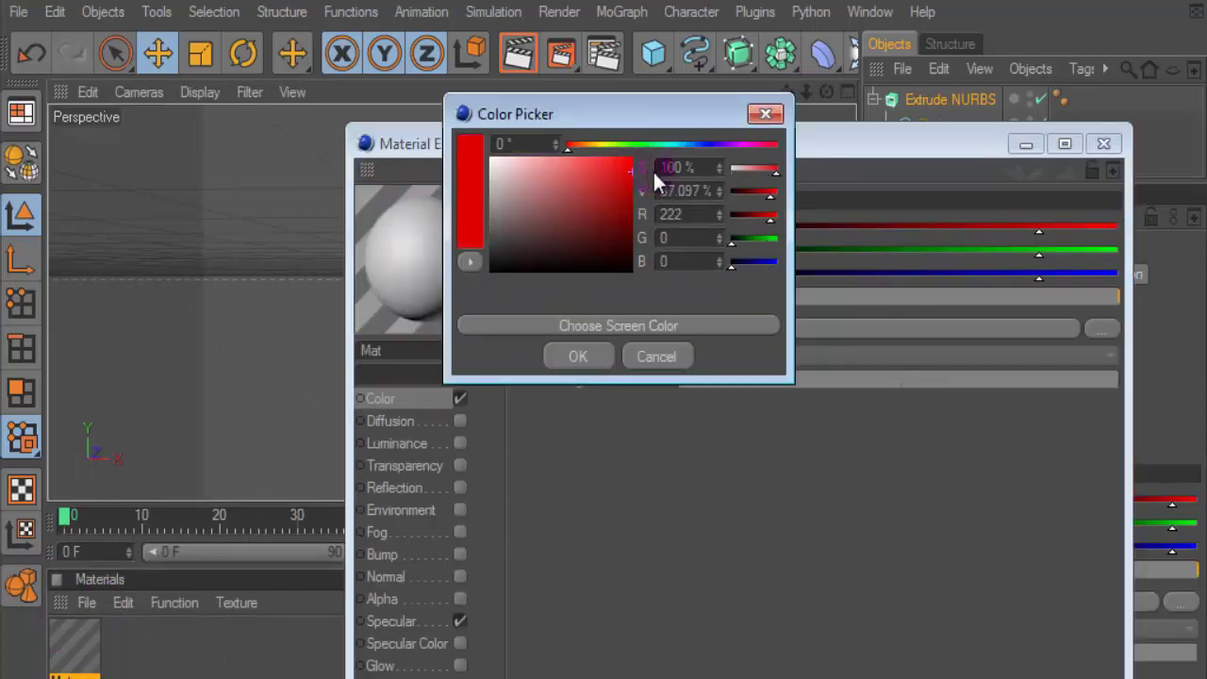
{"action": "left_click", "coordinate": [578, 356]}
{"action": "left_click", "coordinate": [1106, 144]}
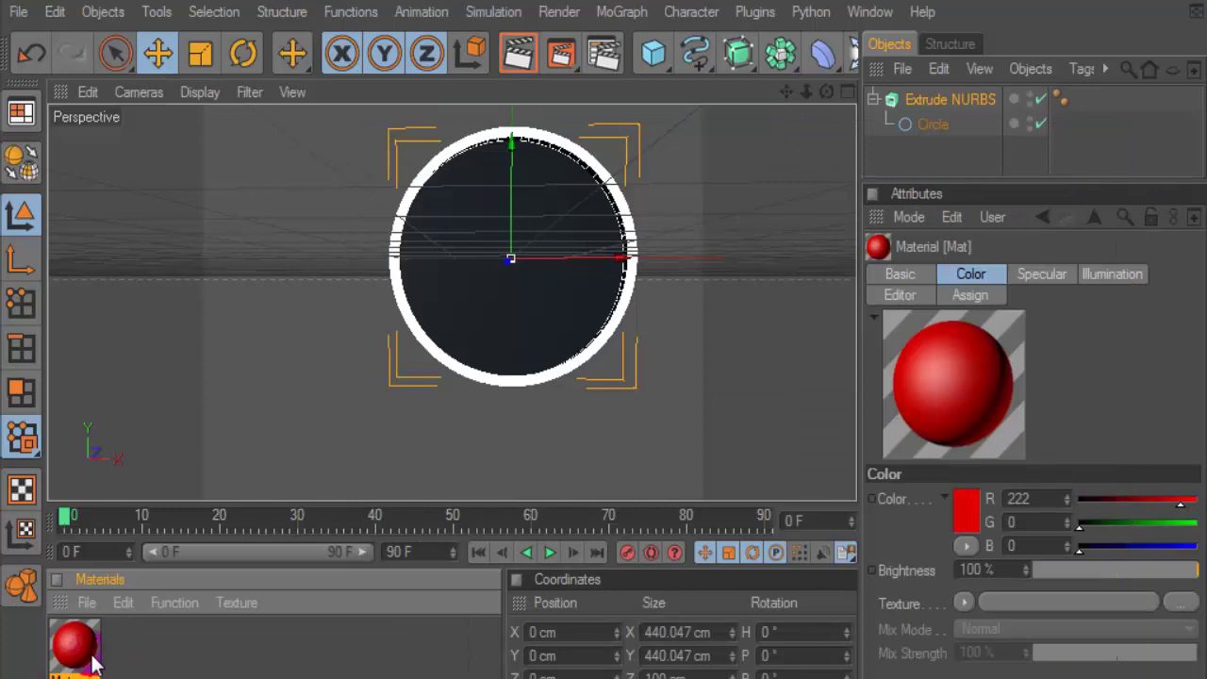
- Duplicate the red material and make the copy pale gold (255, 221, 143)
{"action": "left_click_drag", "start_coordinate": [94, 663], "coordinate": [132, 646], "text": "ctrl"}
{"action": "double_click", "coordinate": [132, 641]}
{"action": "left_click", "coordinate": [604, 227]}
{"action": "left_click_drag", "start_coordinate": [552, 160], "coordinate": [535, 150]}
{"action": "left_click", "coordinate": [564, 349]}
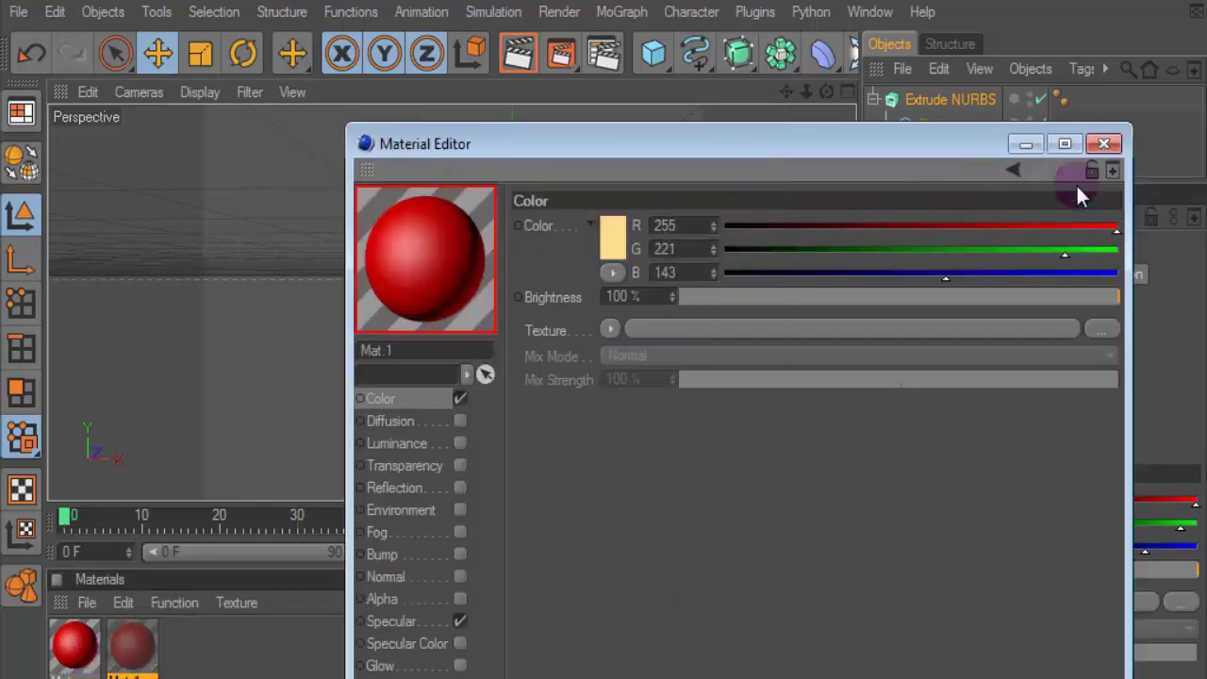
{"action": "left_click", "coordinate": [1103, 144]}
- Duplicate the gold material and make the third copy black (0, 0, 0)
{"action": "left_click_drag", "start_coordinate": [132, 644], "coordinate": [175, 646], "text": "ctrl"}
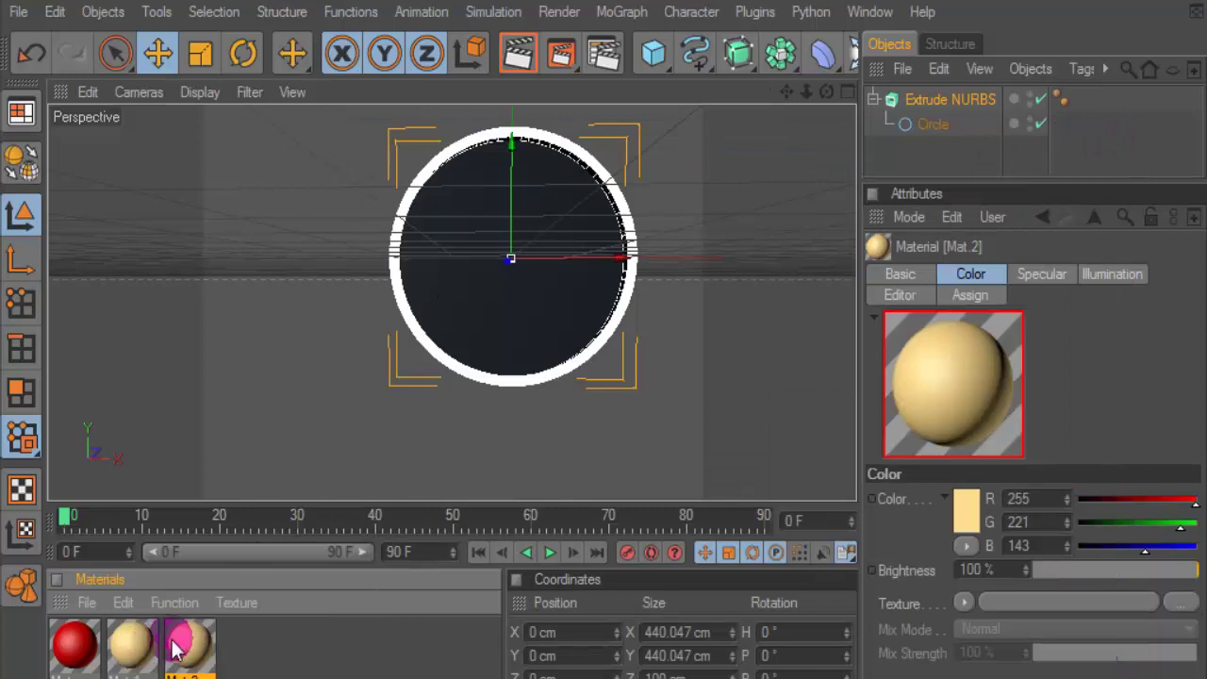
{"action": "double_click", "coordinate": [175, 646]}
{"action": "left_click", "coordinate": [609, 234]}
{"action": "left_click_drag", "start_coordinate": [553, 235], "coordinate": [476, 259]}
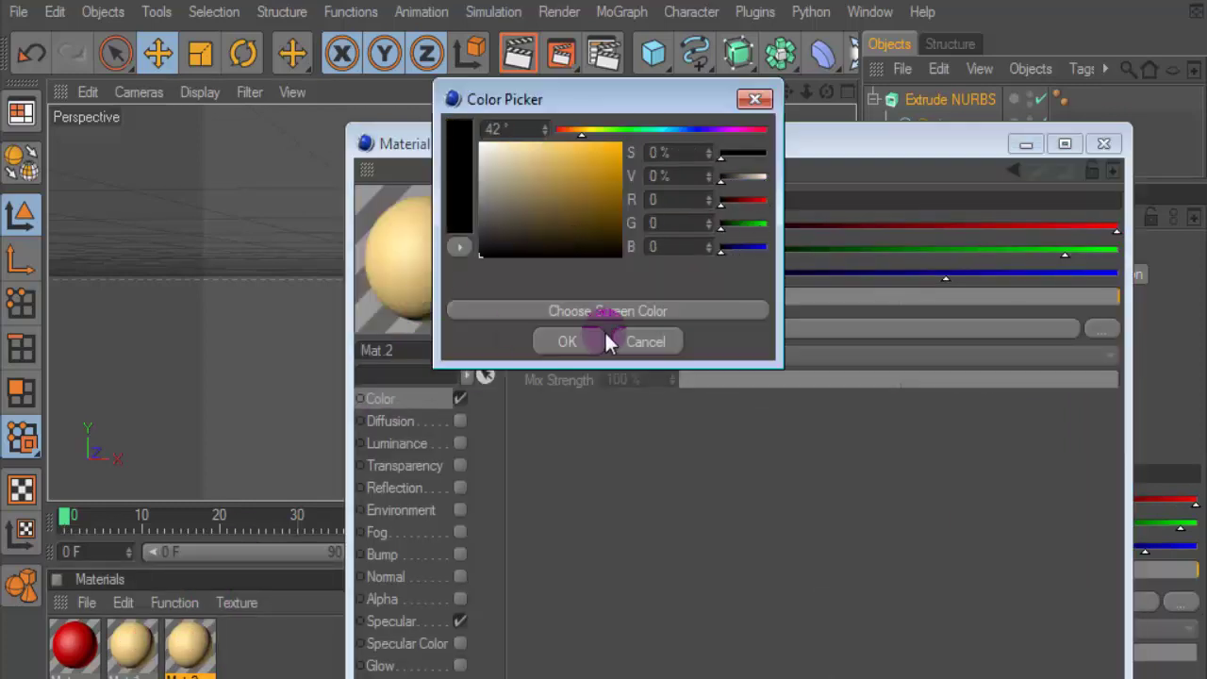
{"action": "left_click", "coordinate": [605, 341]}
{"action": "left_click", "coordinate": [1103, 143]}
{"action": "left_click", "coordinate": [945, 99]}
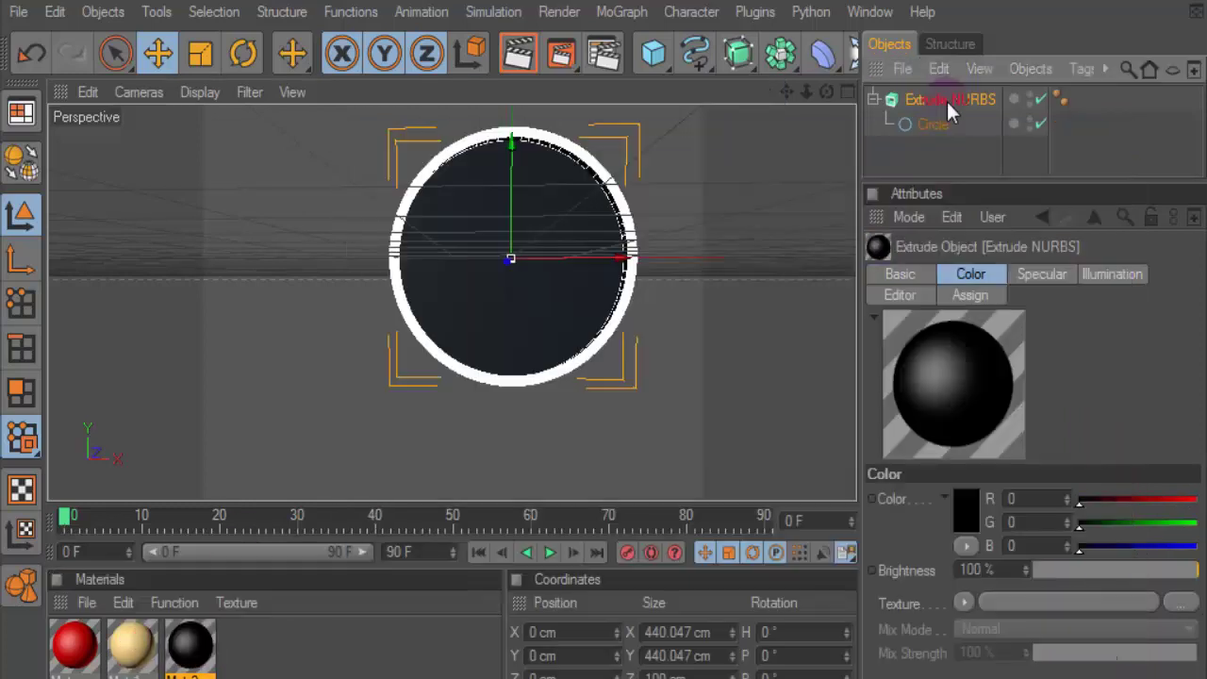
- Duplicate the extruded disk as Extrude NURBS.1
{"action": "left_click_drag", "start_coordinate": [789, 99], "coordinate": [787, 93]}
{"action": "left_click", "coordinate": [926, 98]}
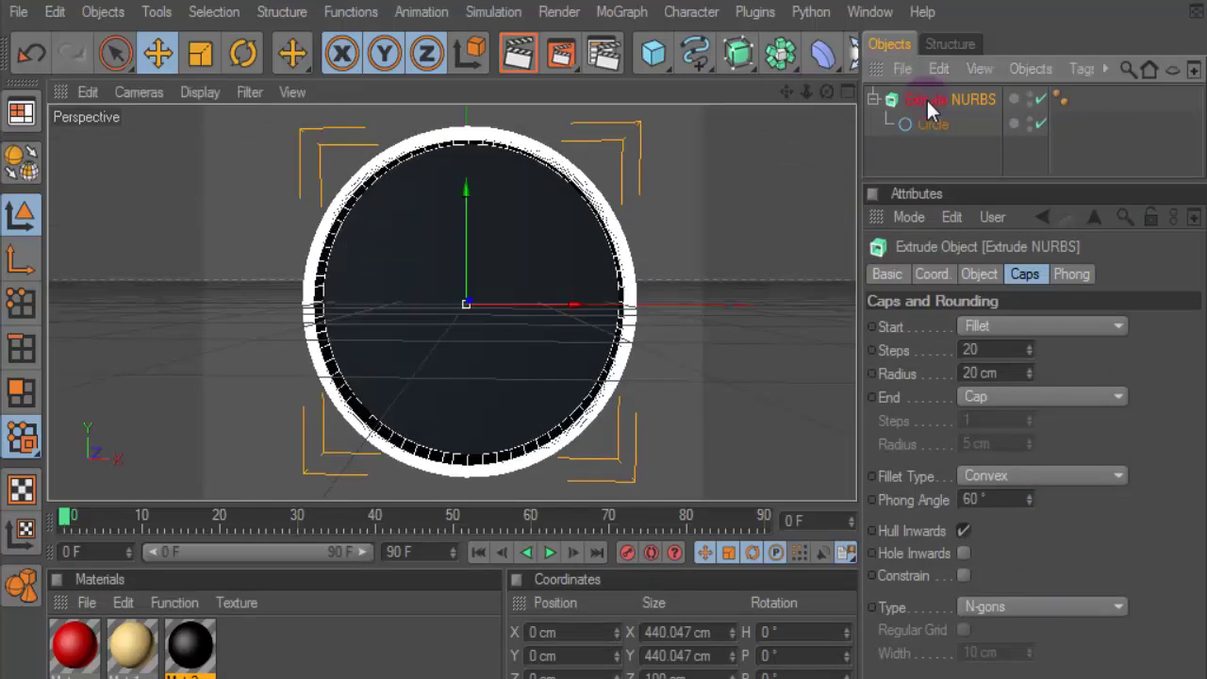
{"action": "left_click", "coordinate": [871, 100]}
{"action": "left_click_drag", "start_coordinate": [922, 99], "coordinate": [879, 136], "text": "ctrl"}
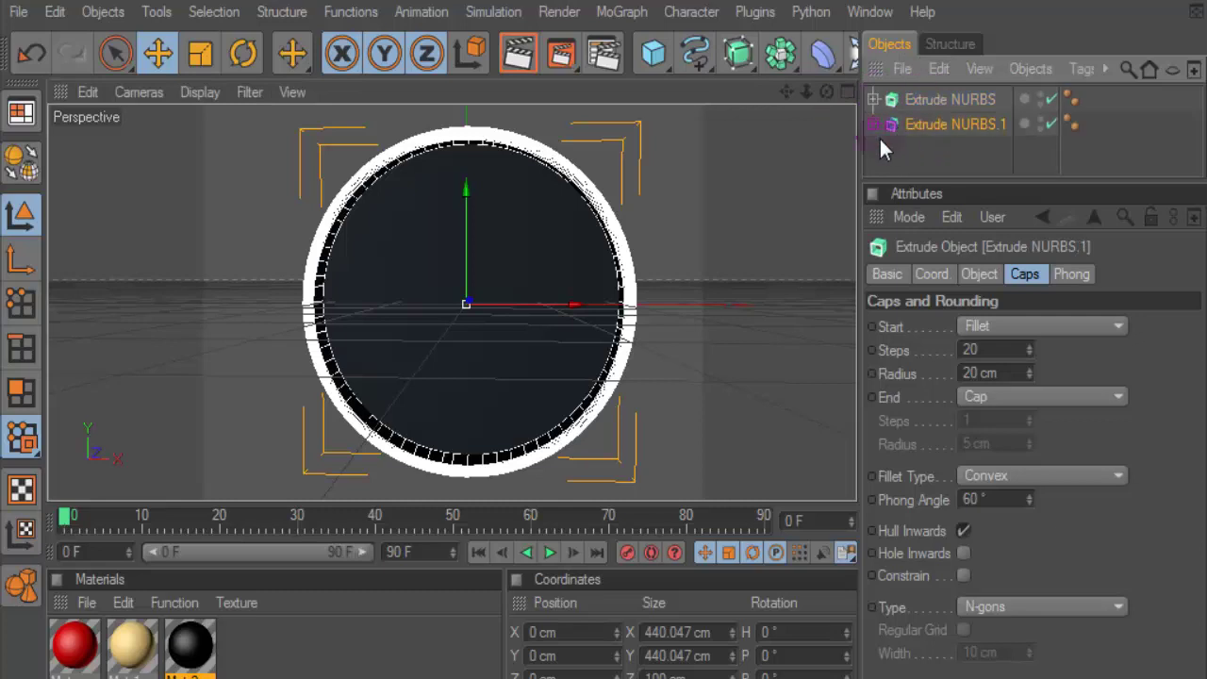
{"action": "left_click", "coordinate": [873, 124]}
{"action": "left_click_drag", "start_coordinate": [951, 188], "coordinate": [962, 233]}
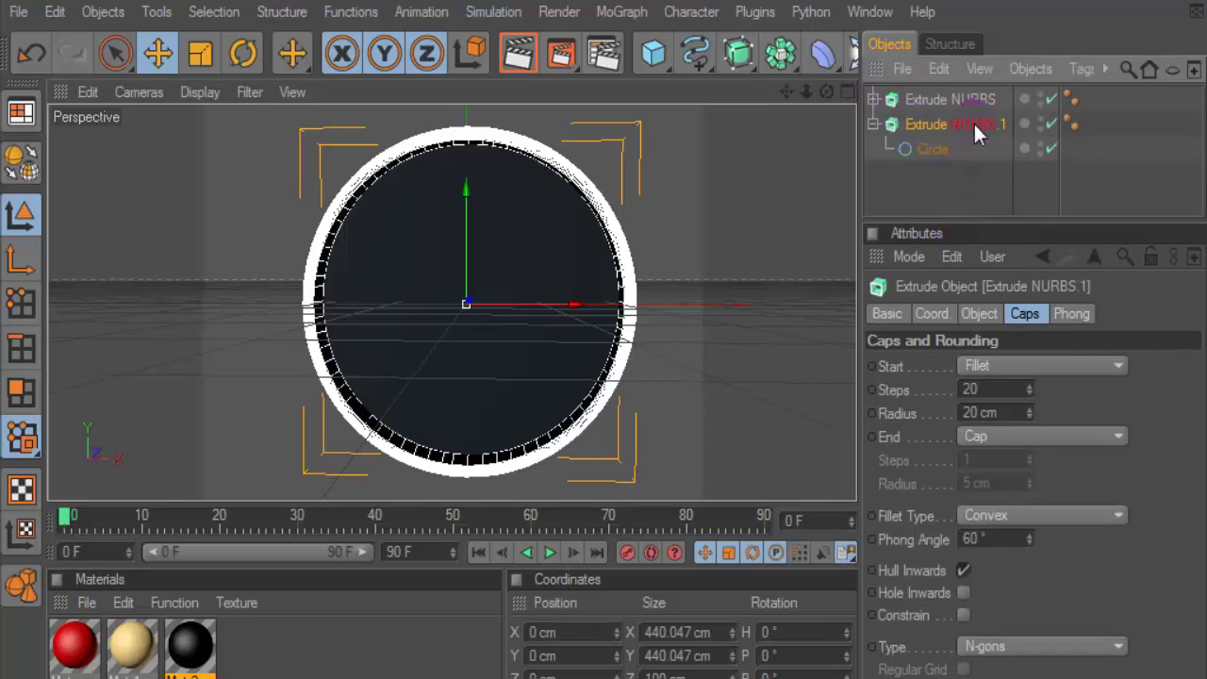
- Give the duplicate's end cap a 20-step, 20 cm fillet and apply the red material
{"action": "left_click", "coordinate": [1009, 436]}
{"action": "left_click", "coordinate": [979, 507]}
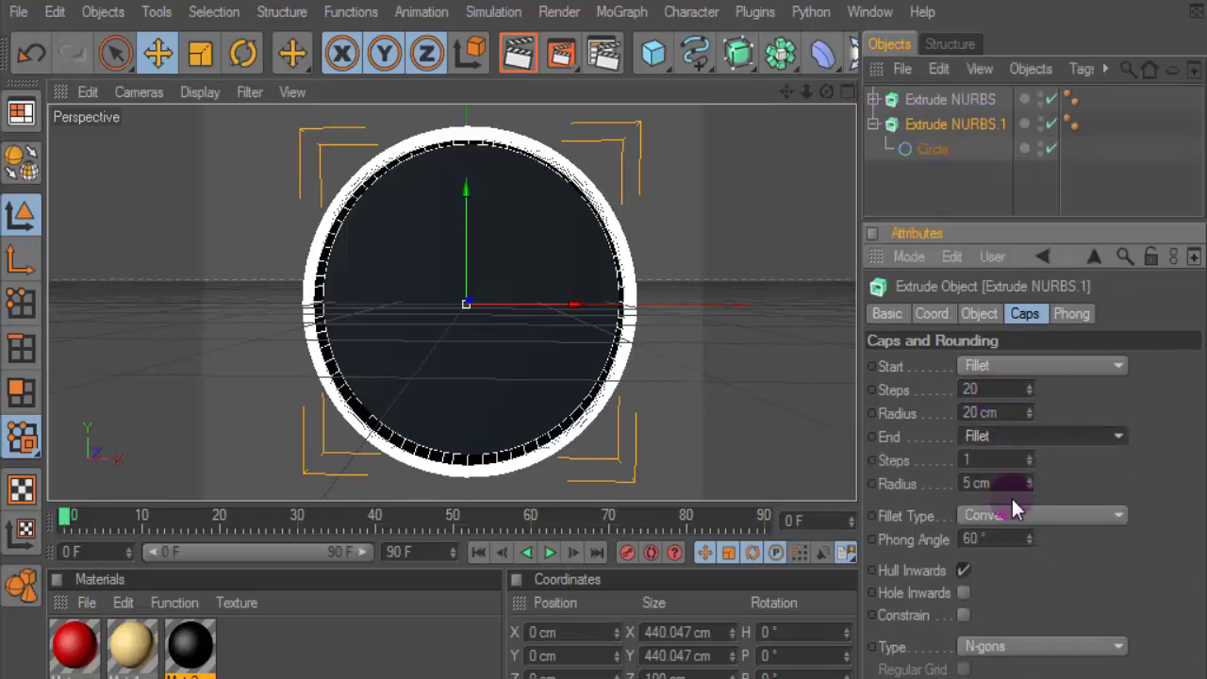
{"action": "double_click", "coordinate": [972, 460]}
{"action": "type", "text": "20"}
{"action": "double_click", "coordinate": [980, 482]}
{"action": "type", "text": "20"}
{"action": "key", "text": "Return"}
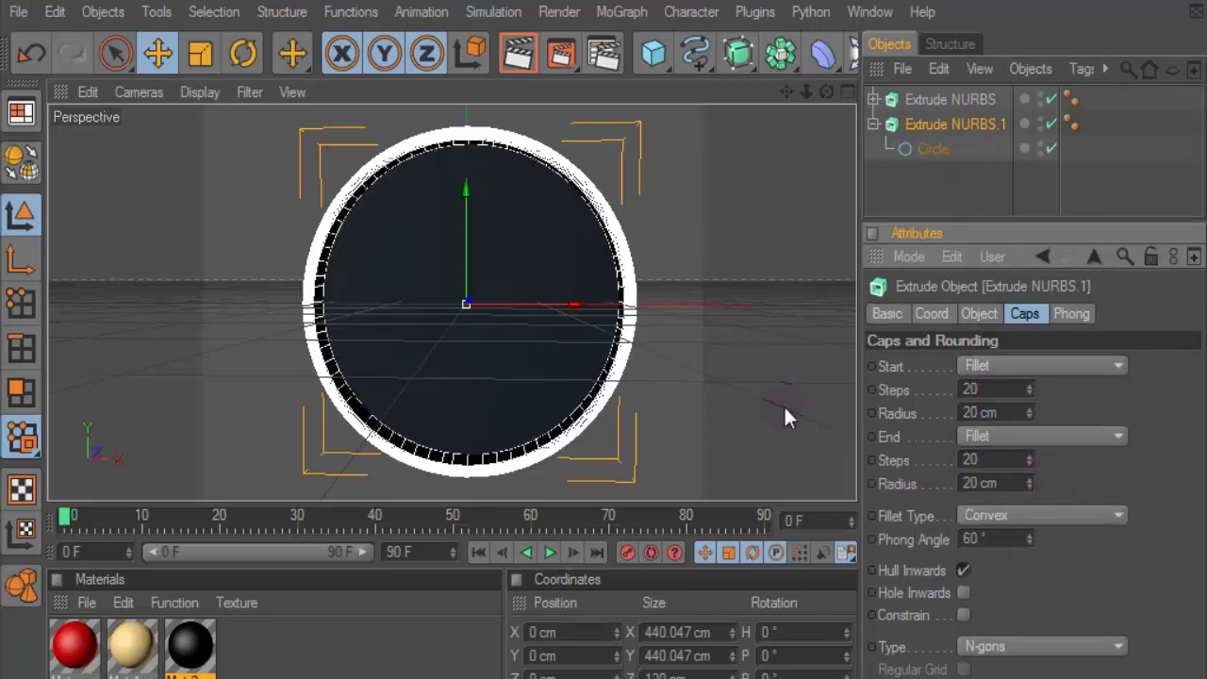
{"action": "left_click_drag", "start_coordinate": [74, 646], "coordinate": [882, 125]}
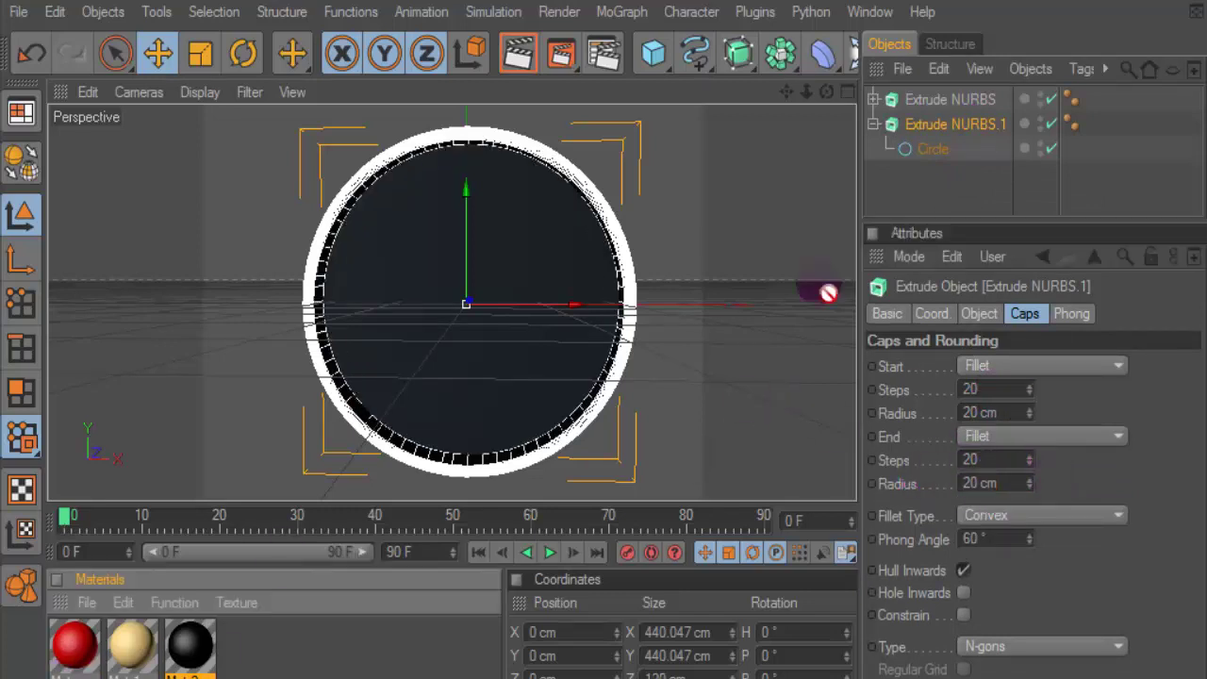
- Scale the red duplicate disc down to about 408 cm wide and preview it
{"action": "left_click", "coordinate": [879, 123]}
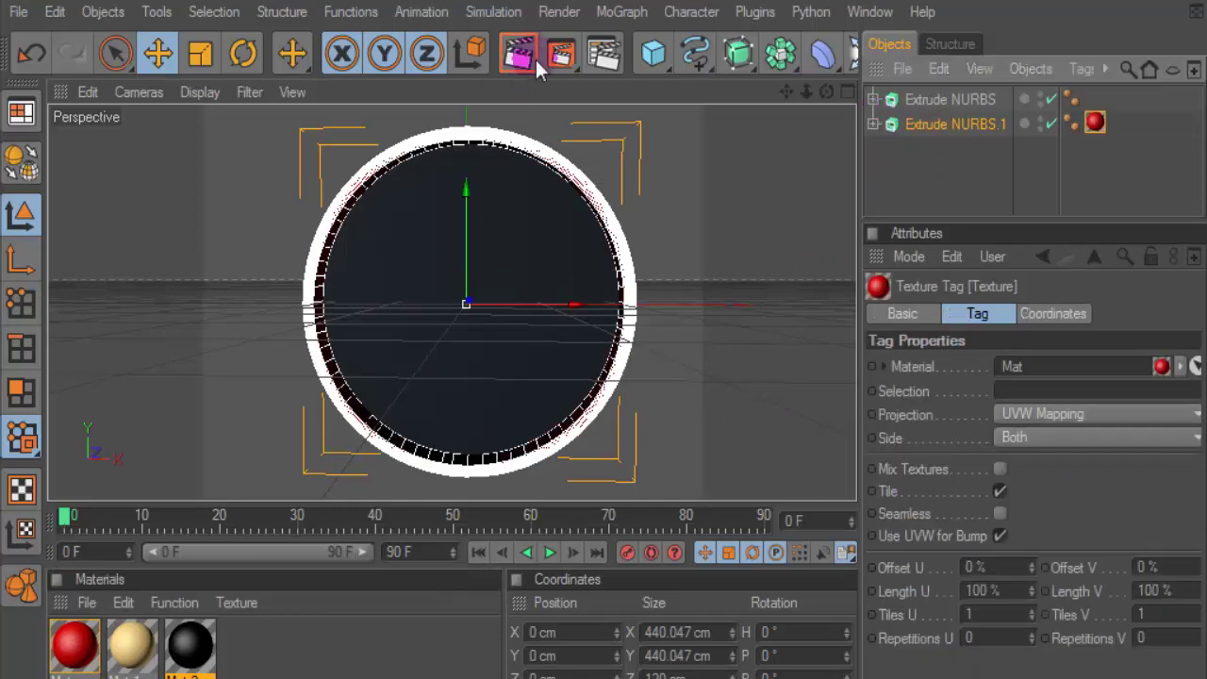
{"action": "left_click", "coordinate": [222, 61]}
{"action": "left_click_drag", "start_coordinate": [717, 244], "coordinate": [731, 243]}
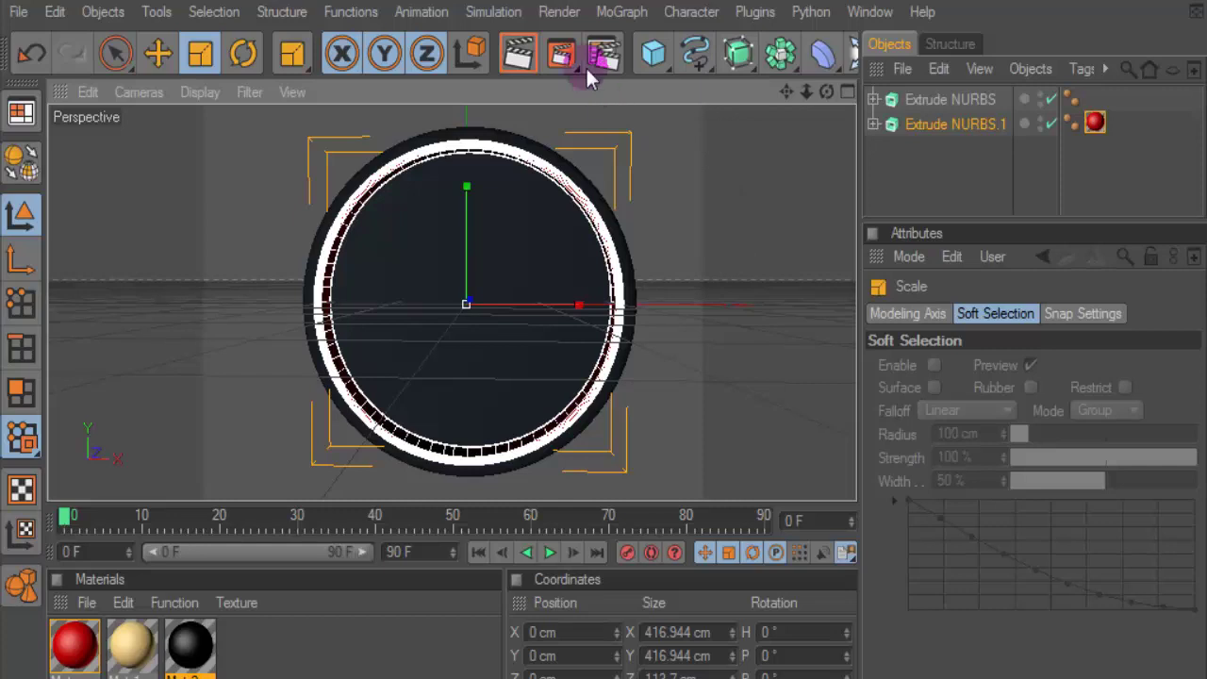
{"action": "left_click", "coordinate": [512, 54]}
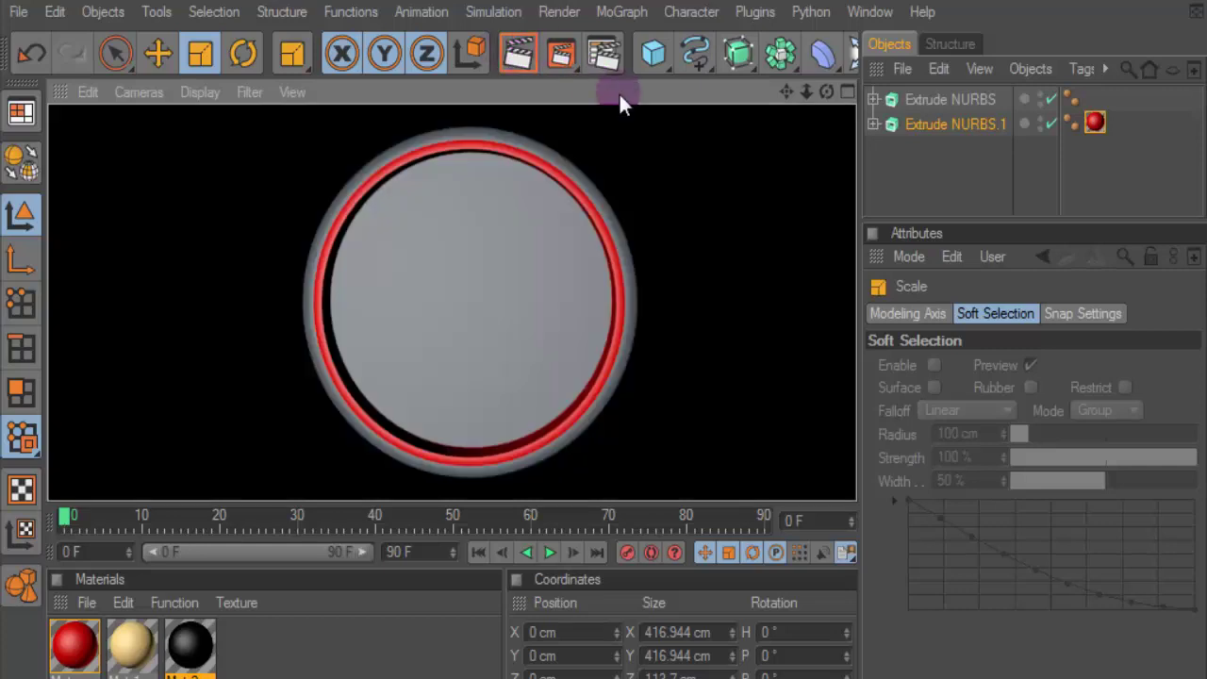
{"action": "left_click", "coordinate": [980, 124]}
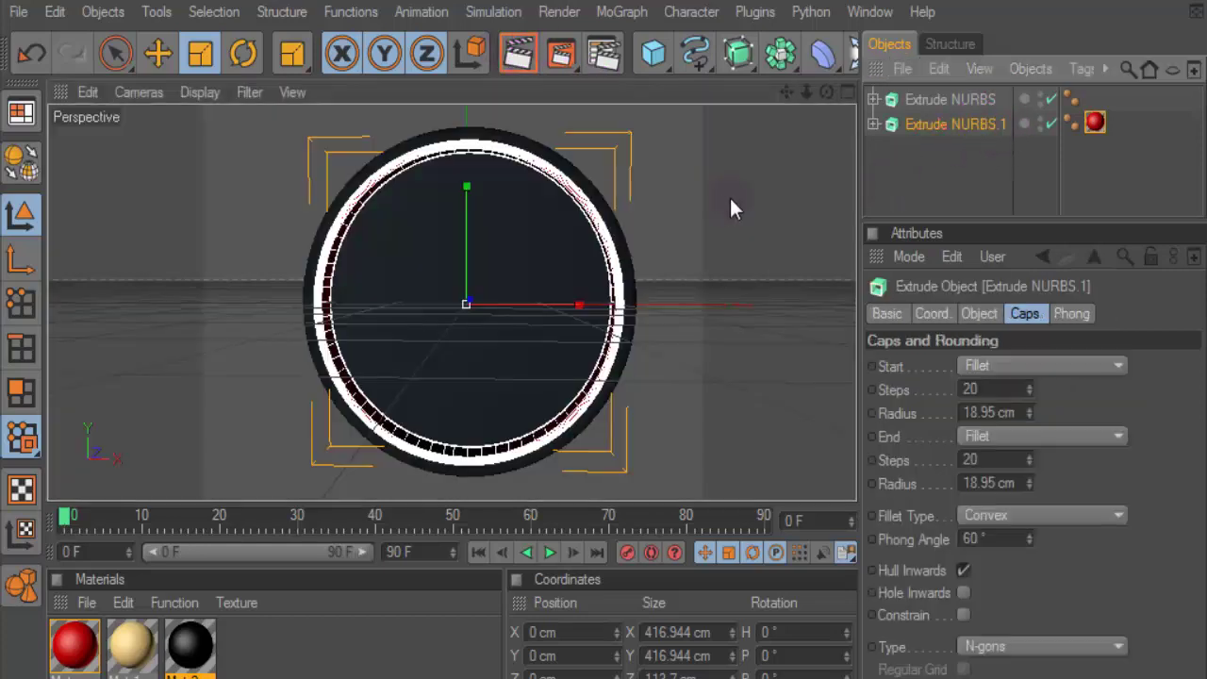
{"action": "left_click_drag", "start_coordinate": [826, 90], "coordinate": [699, 178]}
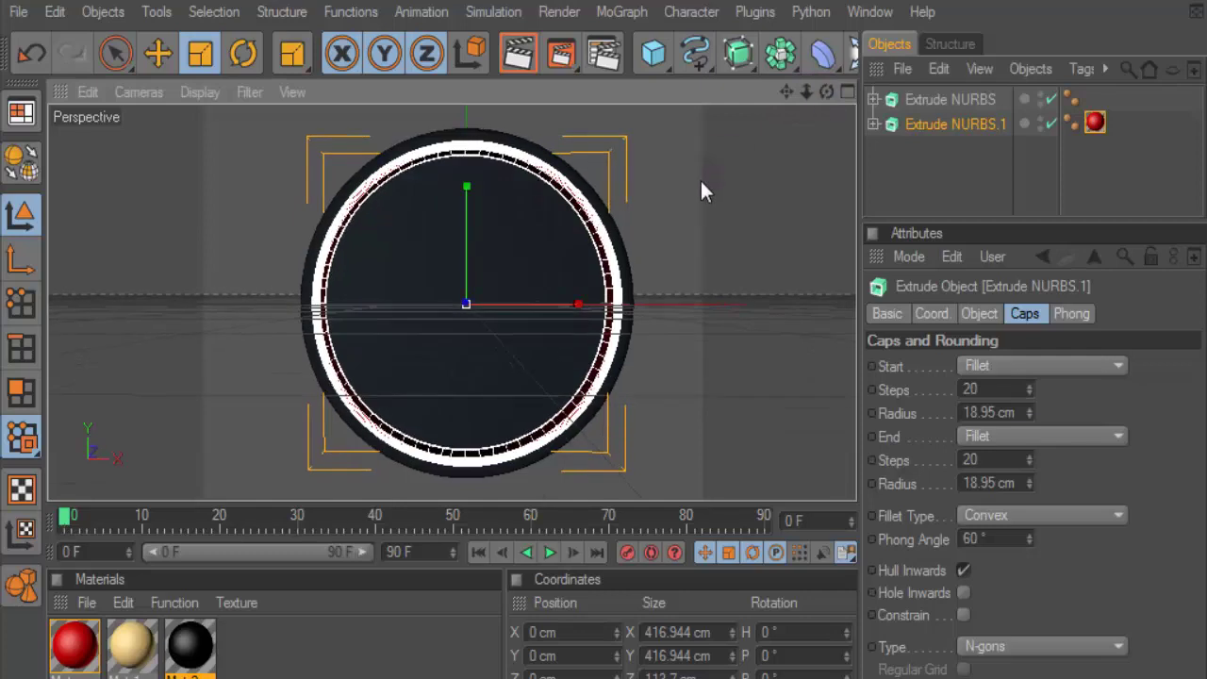
- Check test renders, then apply the black Mat.2 to the original Extrude NURBS
{"action": "left_click", "coordinate": [514, 57]}
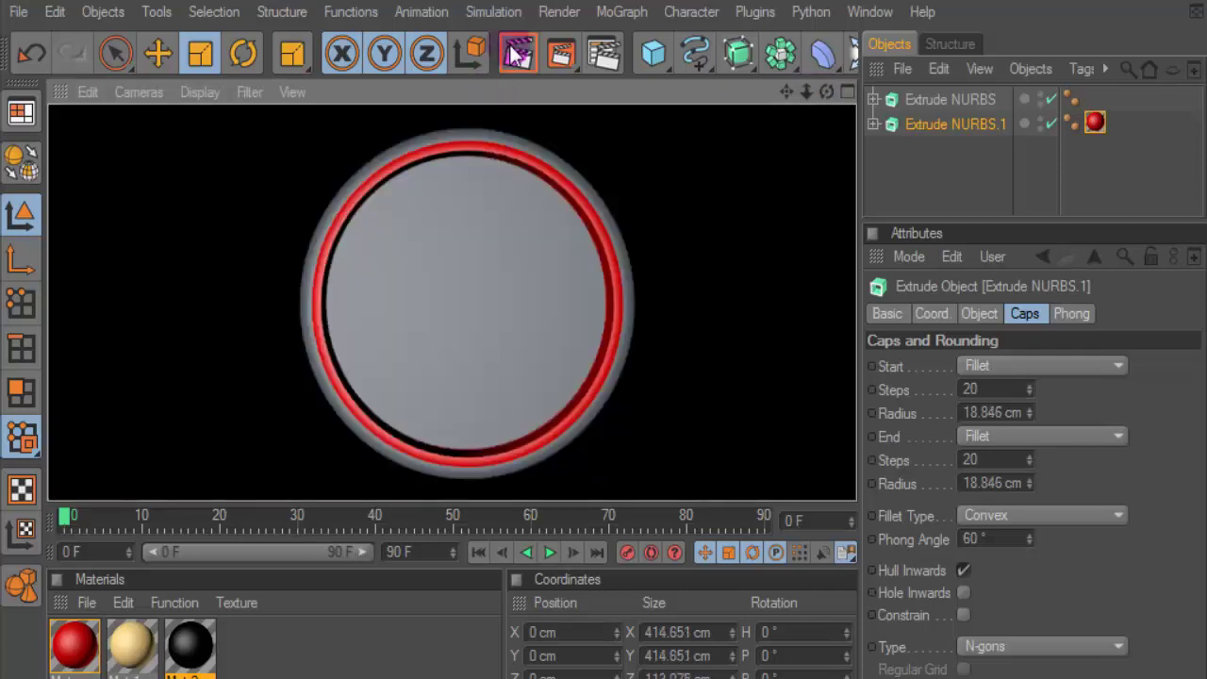
{"action": "left_click", "coordinate": [916, 116]}
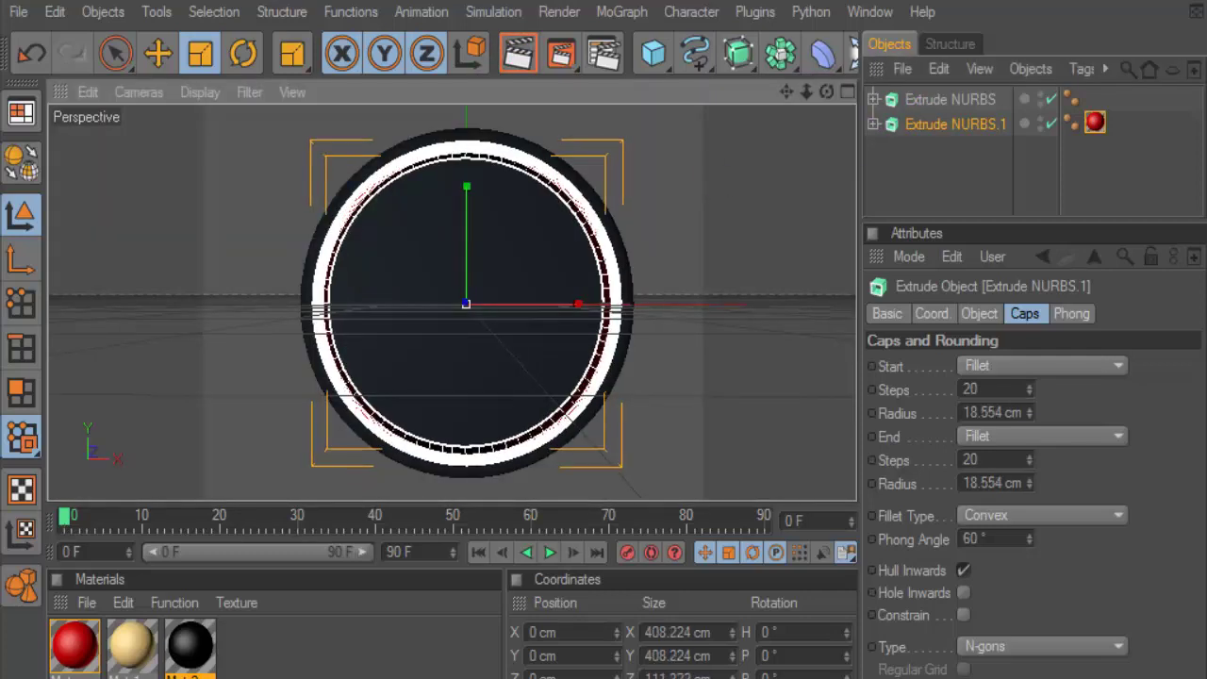
{"action": "left_click", "coordinate": [512, 59]}
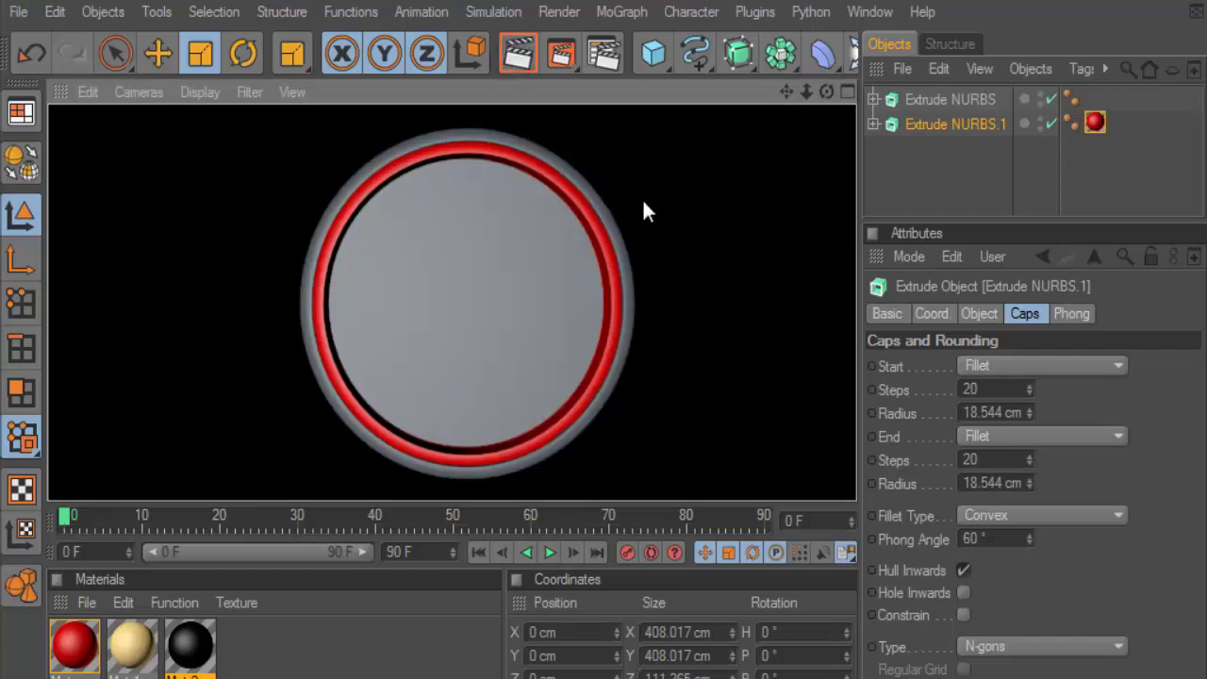
{"action": "left_click_drag", "start_coordinate": [190, 645], "coordinate": [950, 99]}
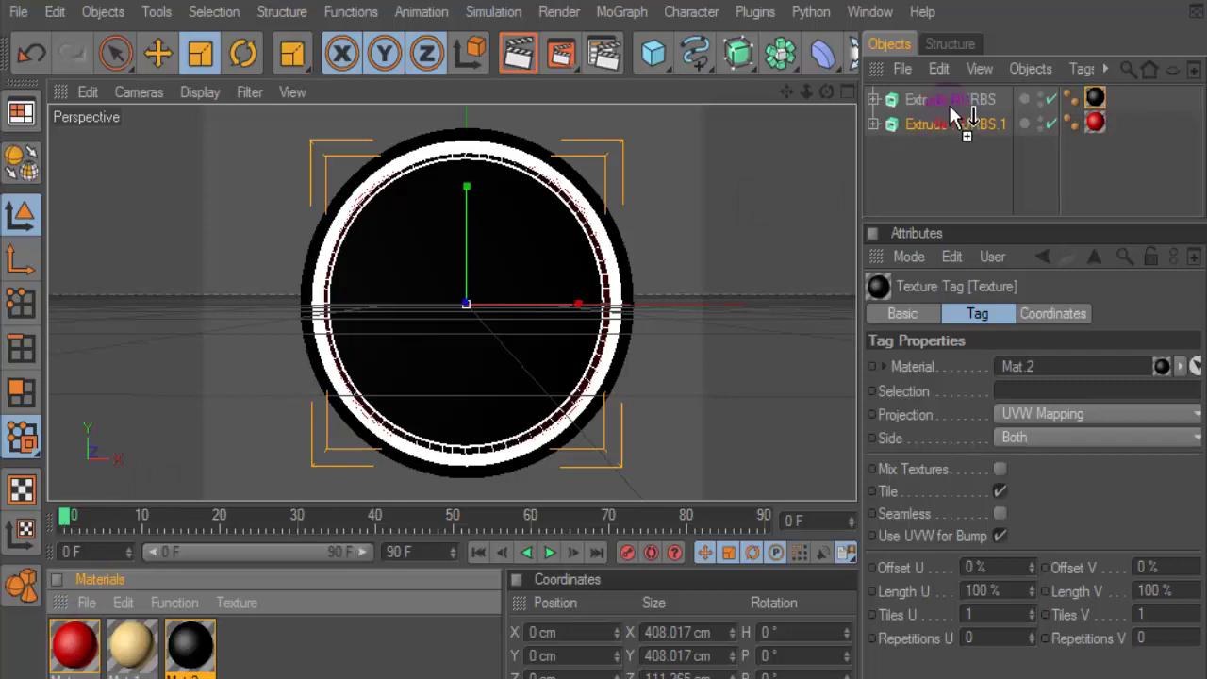
- Apply cream Mat.1 to the outer Extrude NURBS limited to selection R1, then render
{"action": "left_click_drag", "start_coordinate": [130, 651], "coordinate": [951, 99]}
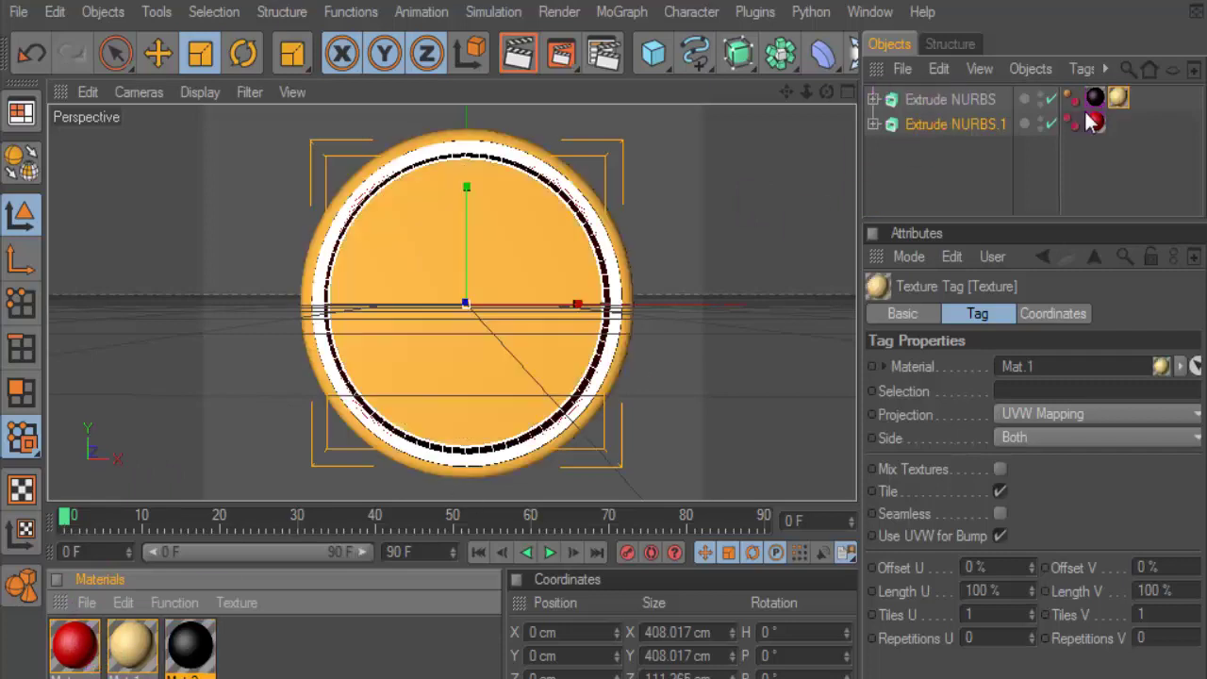
{"action": "left_click", "coordinate": [1051, 392]}
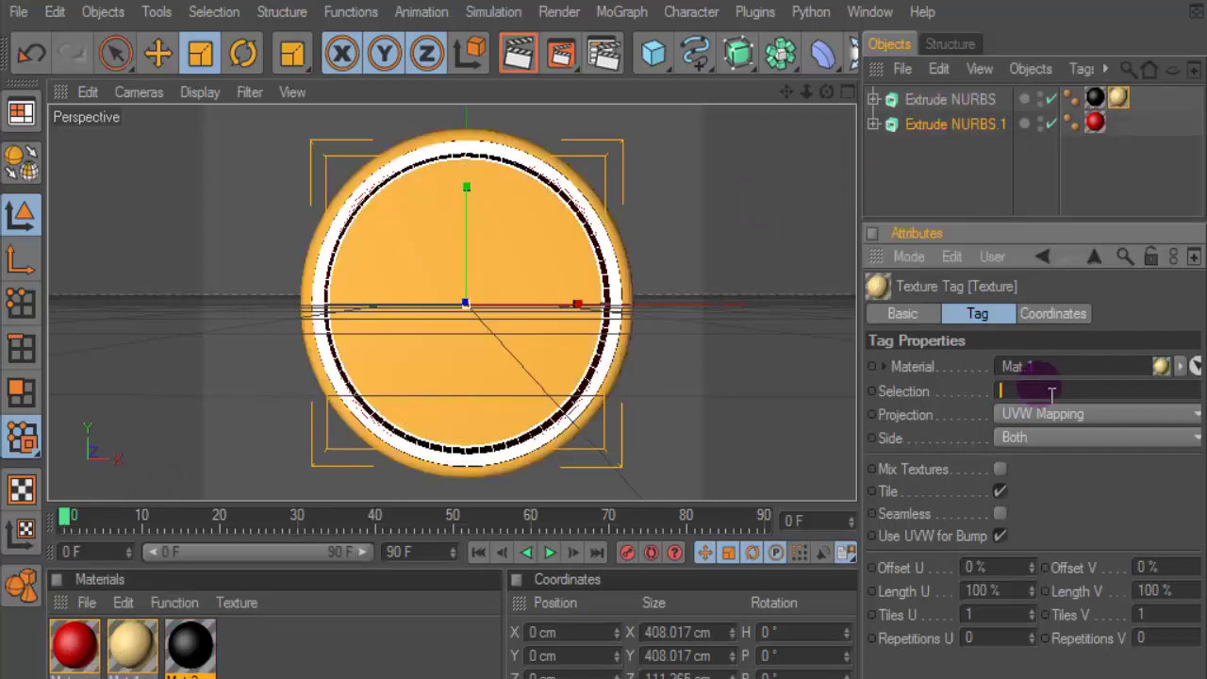
{"action": "type", "text": "R1"}
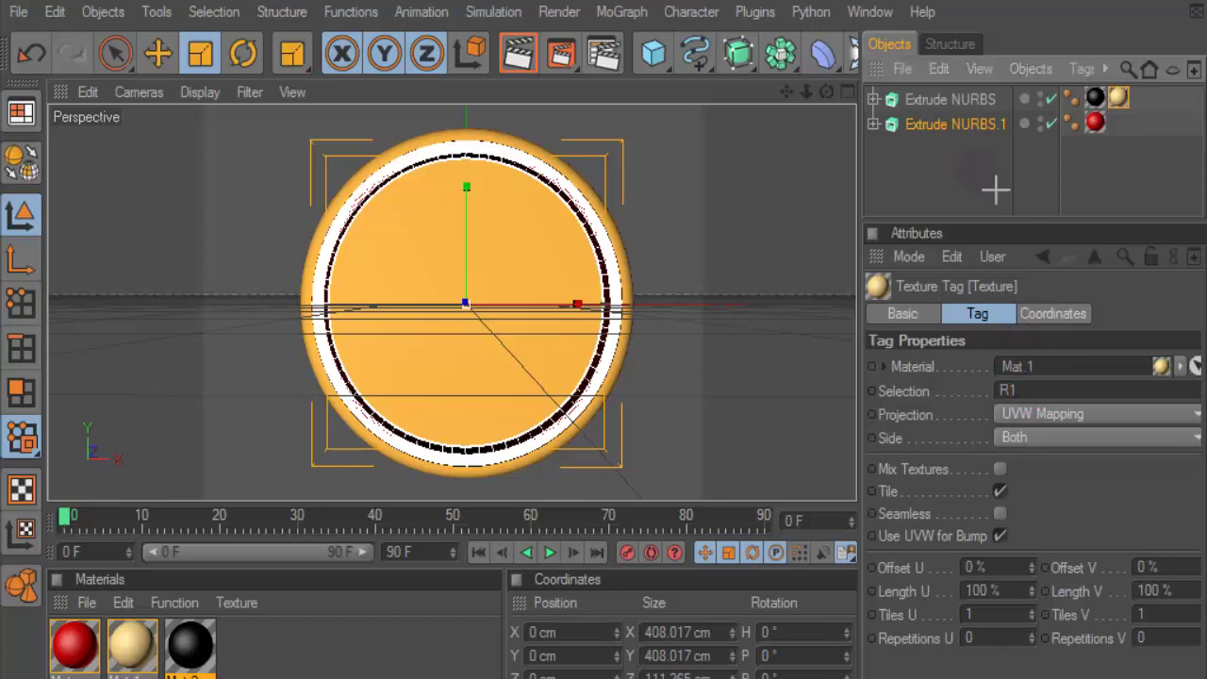
{"action": "left_click", "coordinate": [995, 189]}
{"action": "left_click", "coordinate": [518, 55]}
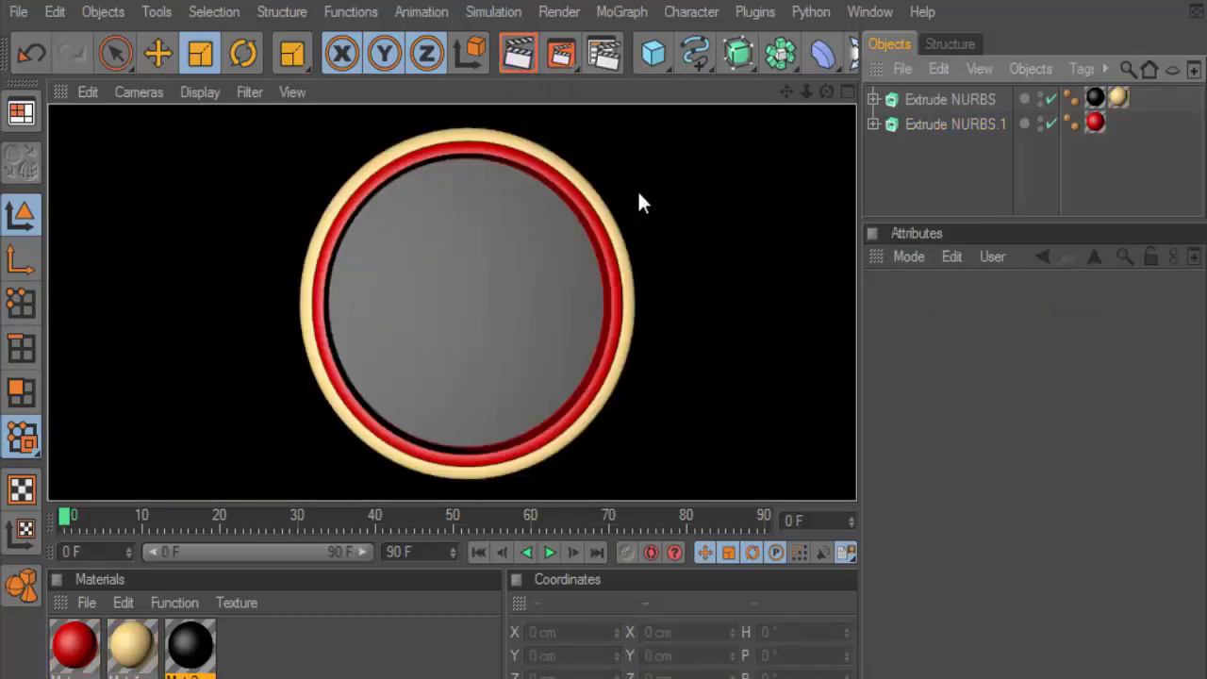
- Scale the inner disc Extrude NURBS.1 slightly and check preview renders
{"action": "left_click", "coordinate": [941, 126]}
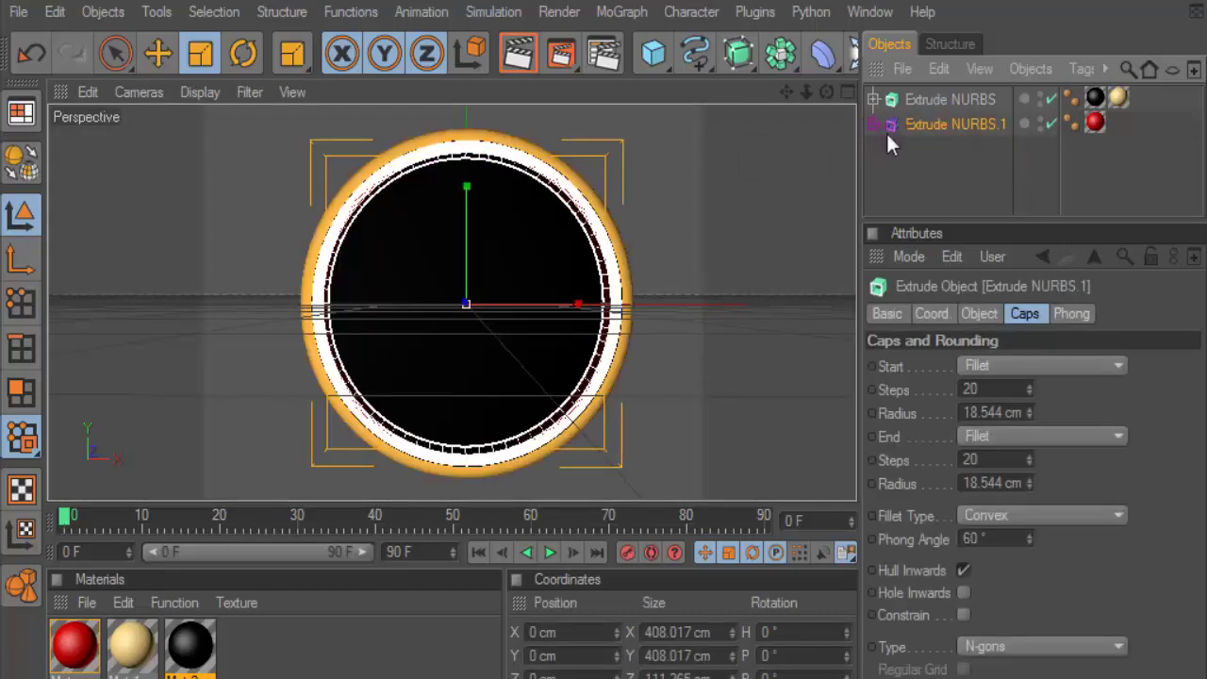
{"action": "key", "text": "t"}
{"action": "mouse_move", "coordinate": [396, 283]}
{"action": "left_mouse_down"}
{"action": "mouse_move", "coordinate": [349, 283]}
{"action": "mouse_move", "coordinate": [368, 283]}
{"action": "left_mouse_up"}
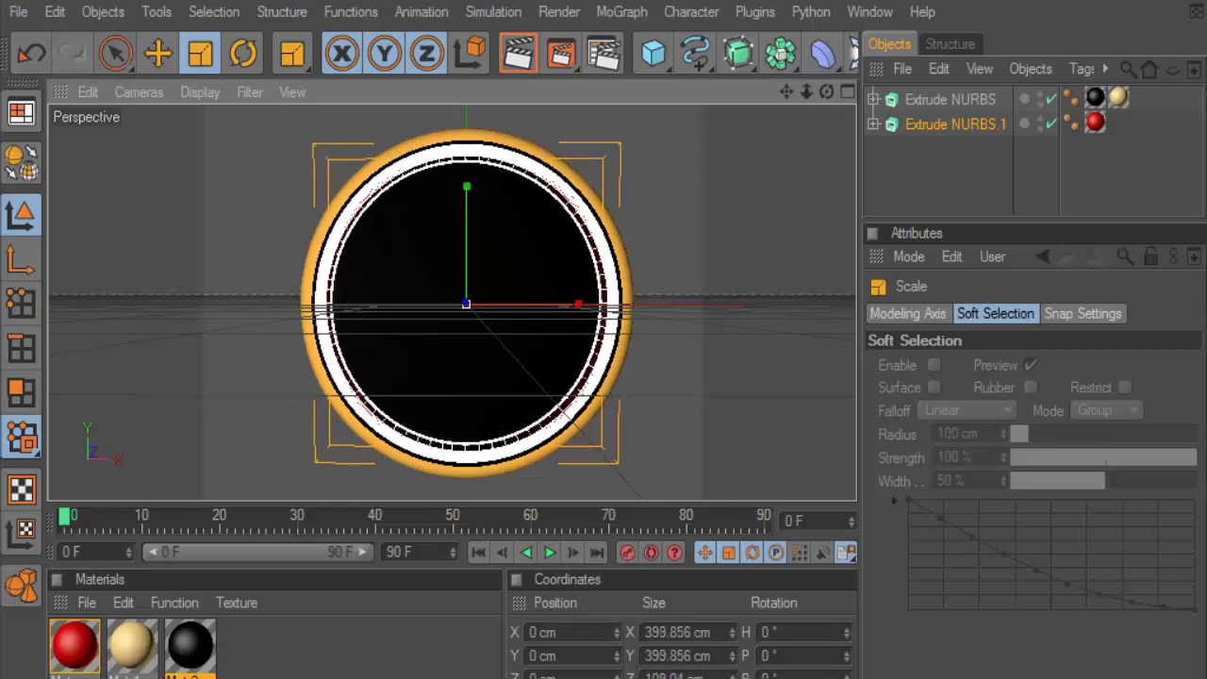
{"action": "left_click_drag", "start_coordinate": [359, 188], "coordinate": [362, 189]}
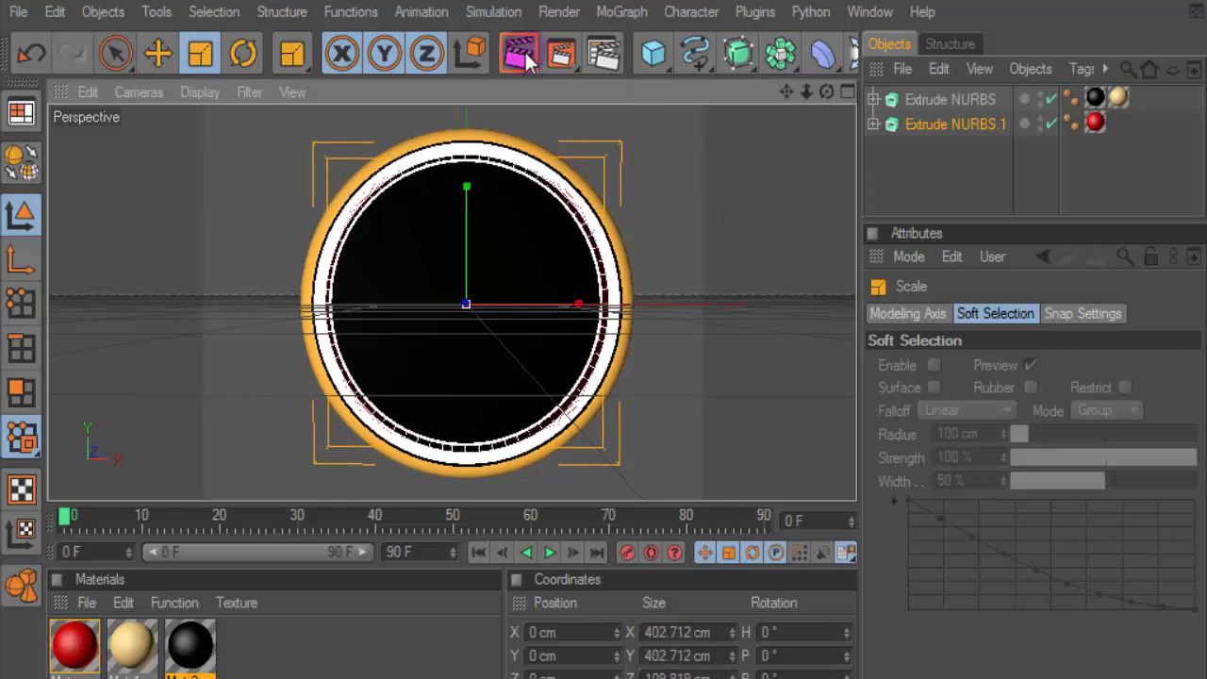
{"action": "left_click", "coordinate": [525, 55]}
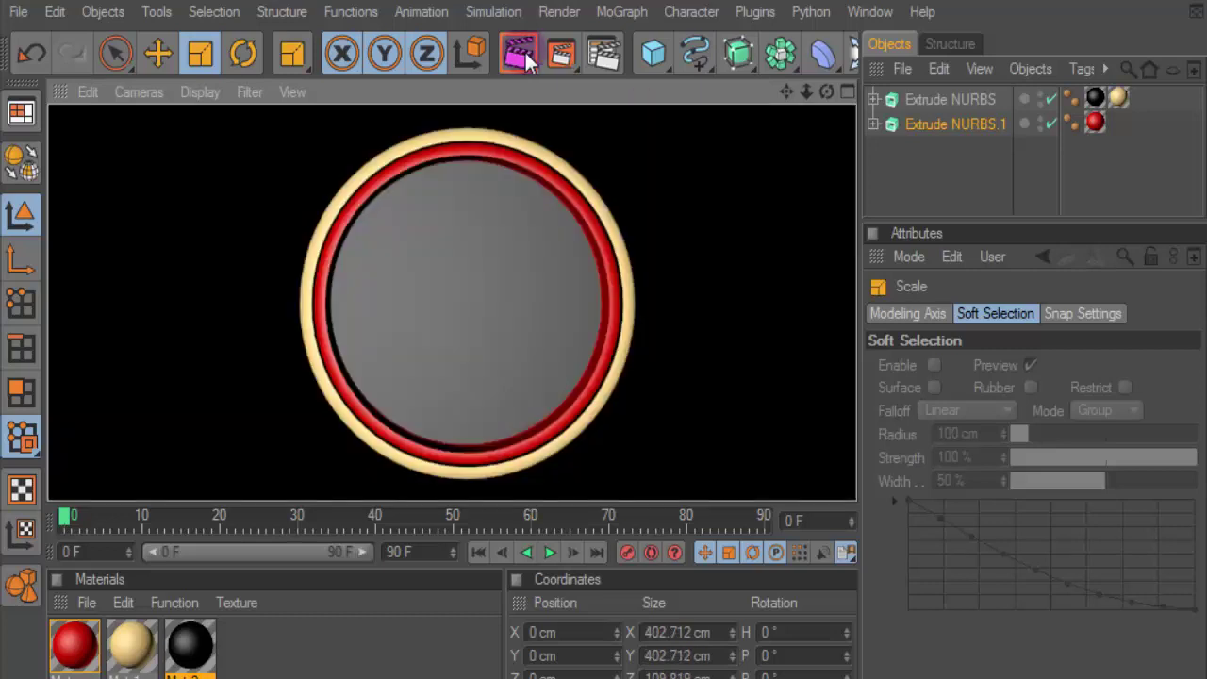
{"action": "left_click", "coordinate": [922, 124]}
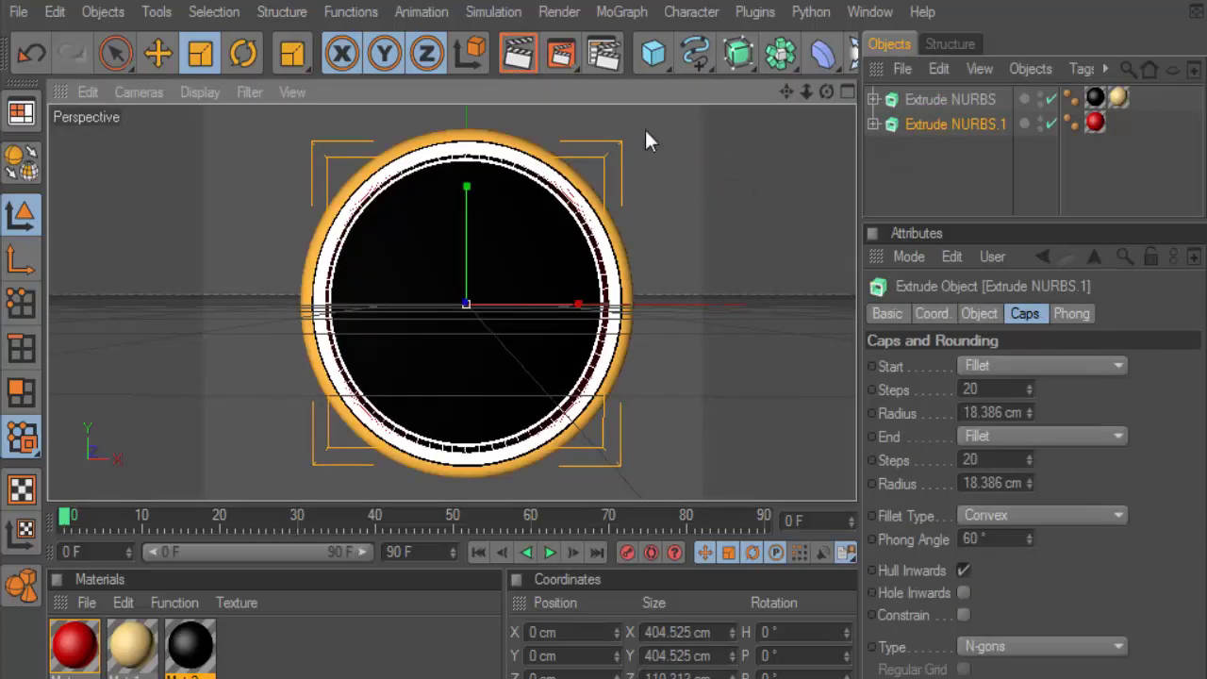
{"action": "left_click", "coordinate": [519, 55]}
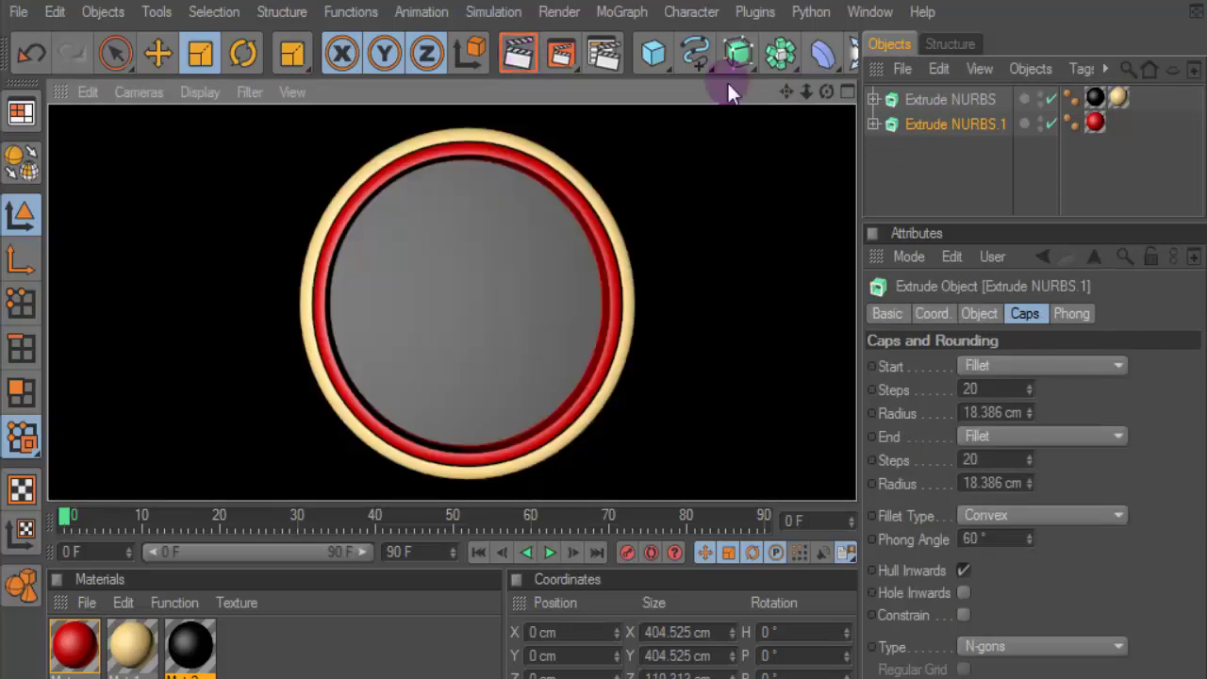
- Nudge the outer ring and inner disc sizes, rendering after each change
{"action": "left_click", "coordinate": [939, 99]}
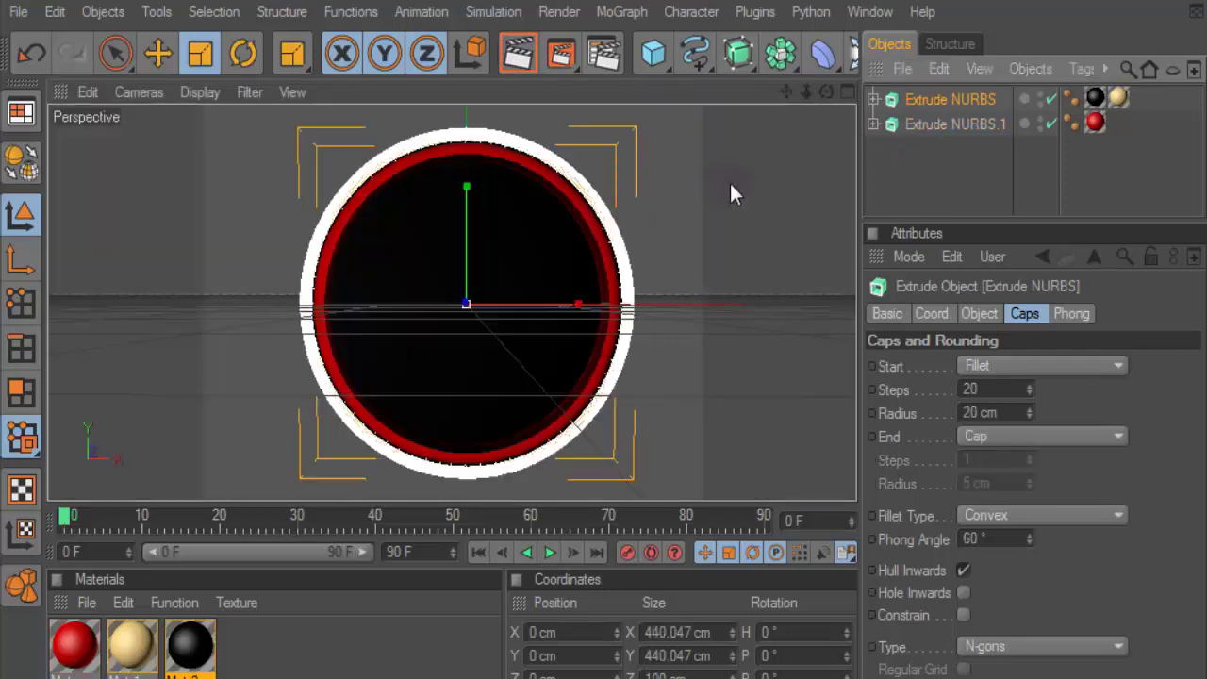
{"action": "left_click_drag", "start_coordinate": [1029, 412], "coordinate": [1029, 420]}
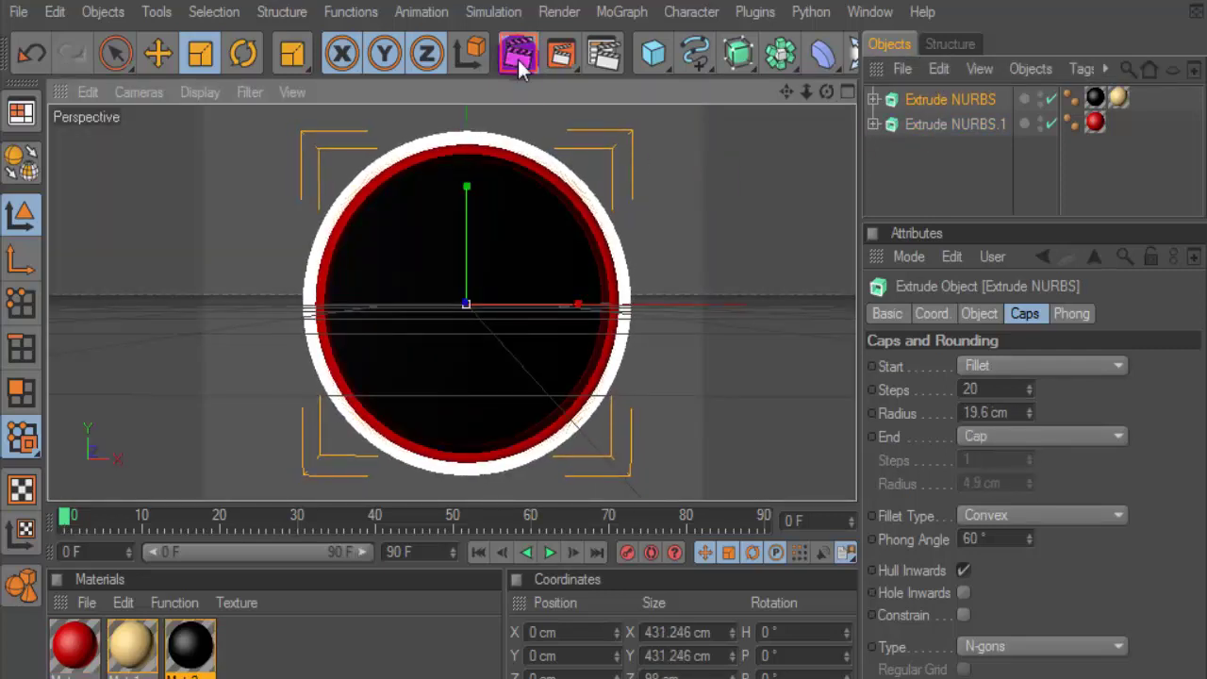
{"action": "left_click", "coordinate": [517, 57]}
{"action": "left_click", "coordinate": [929, 124]}
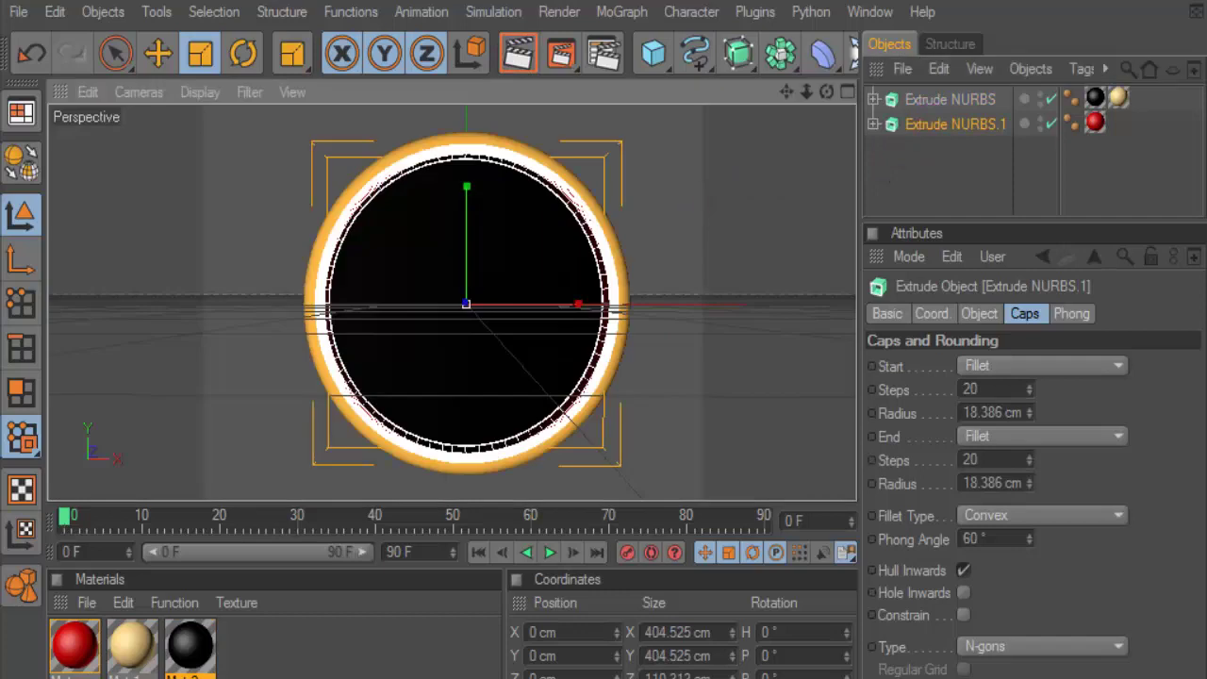
{"action": "left_click_drag", "start_coordinate": [1029, 412], "coordinate": [1029, 409]}
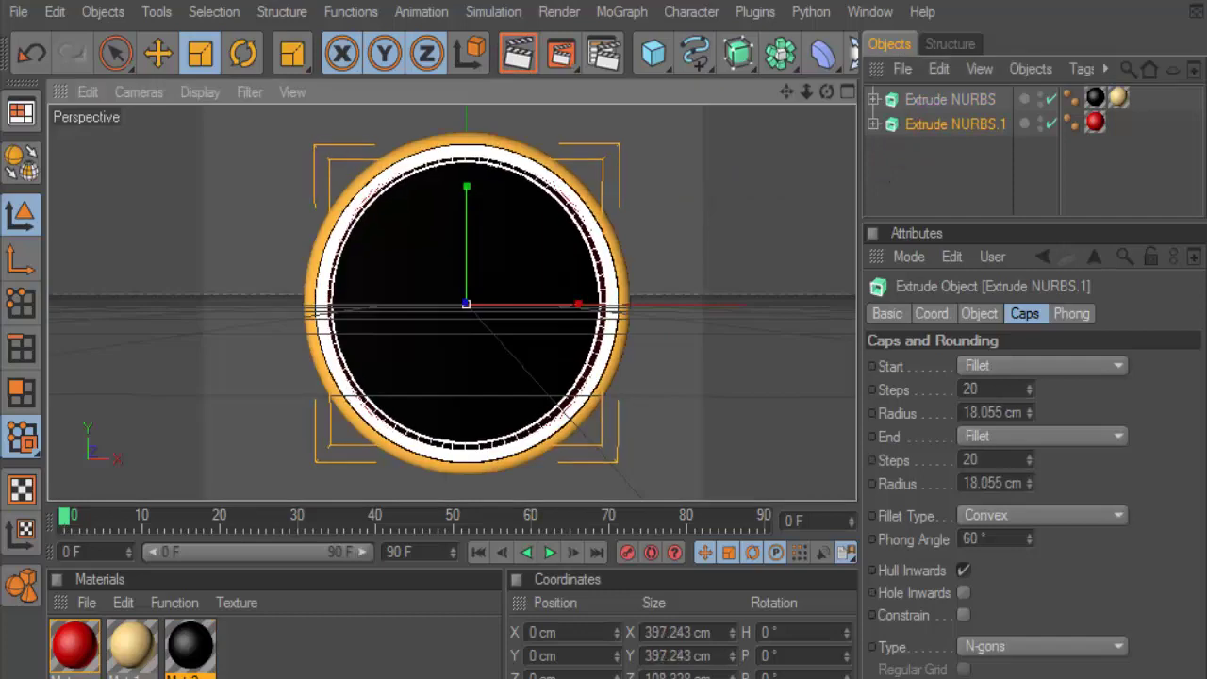
{"action": "left_click", "coordinate": [526, 55]}
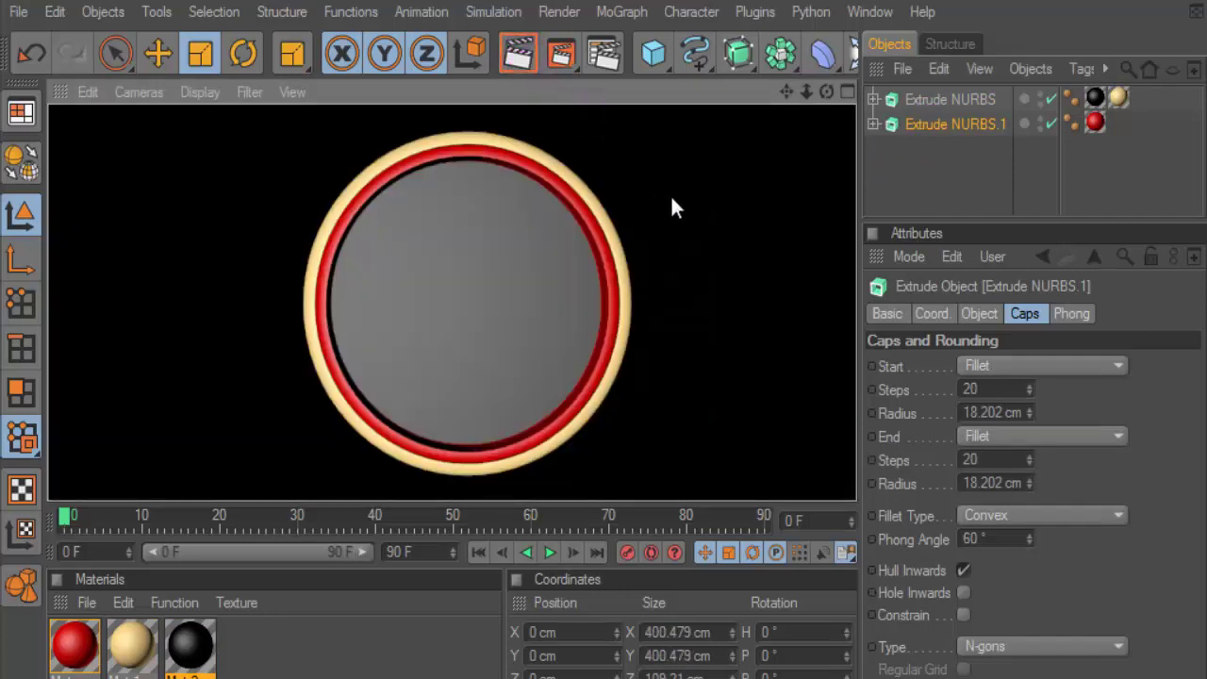
- Set the outer ring's start fillet to 15 steps and 15 cm radius, then render
{"action": "left_click", "coordinate": [953, 99]}
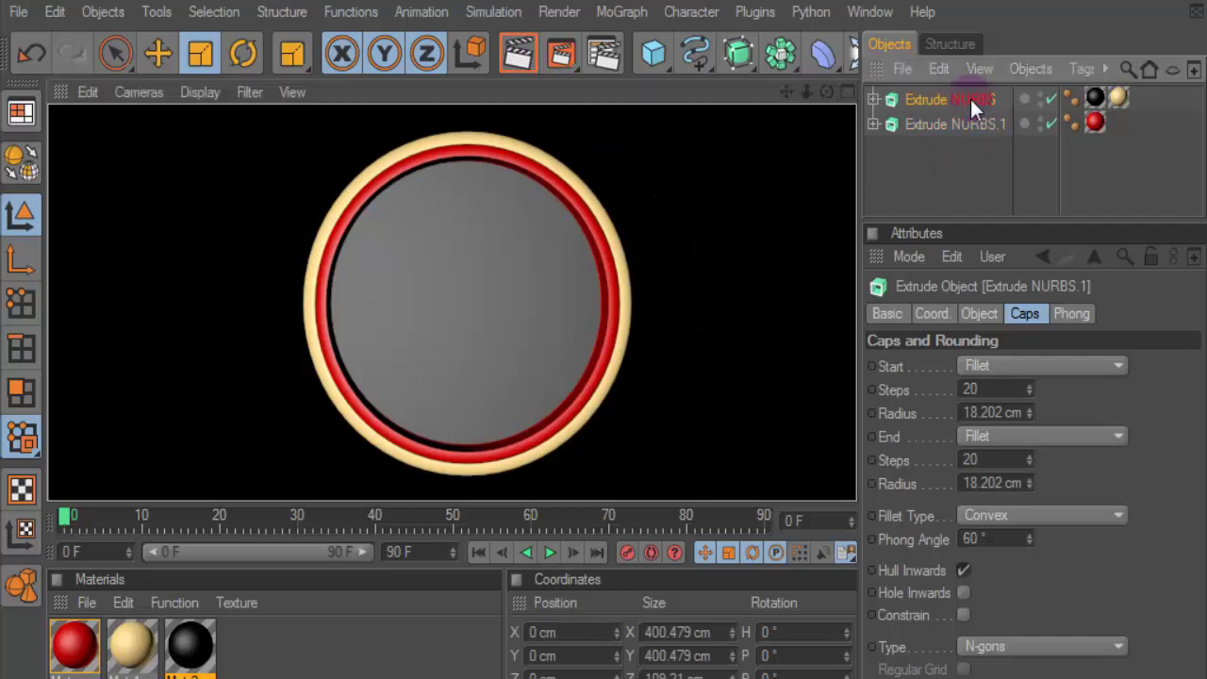
{"action": "double_click", "coordinate": [1027, 413]}
{"action": "type", "text": "15"}
{"action": "double_click", "coordinate": [1001, 390]}
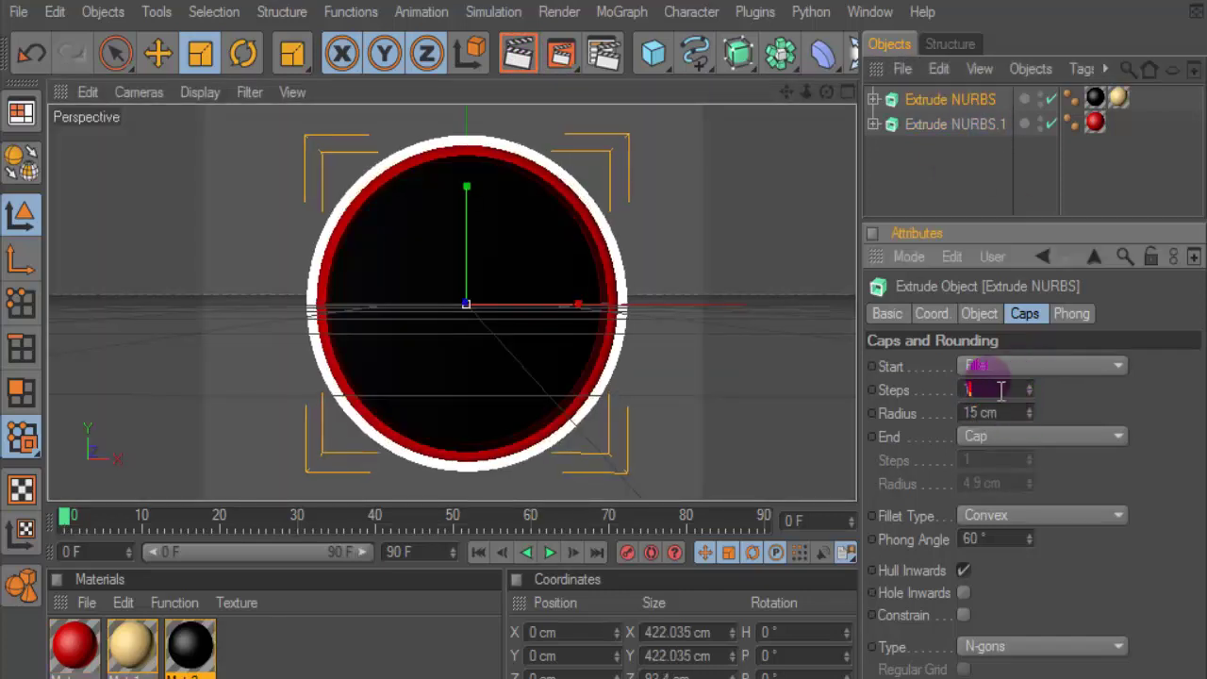
{"action": "type", "text": "15"}
{"action": "left_click", "coordinate": [516, 60]}
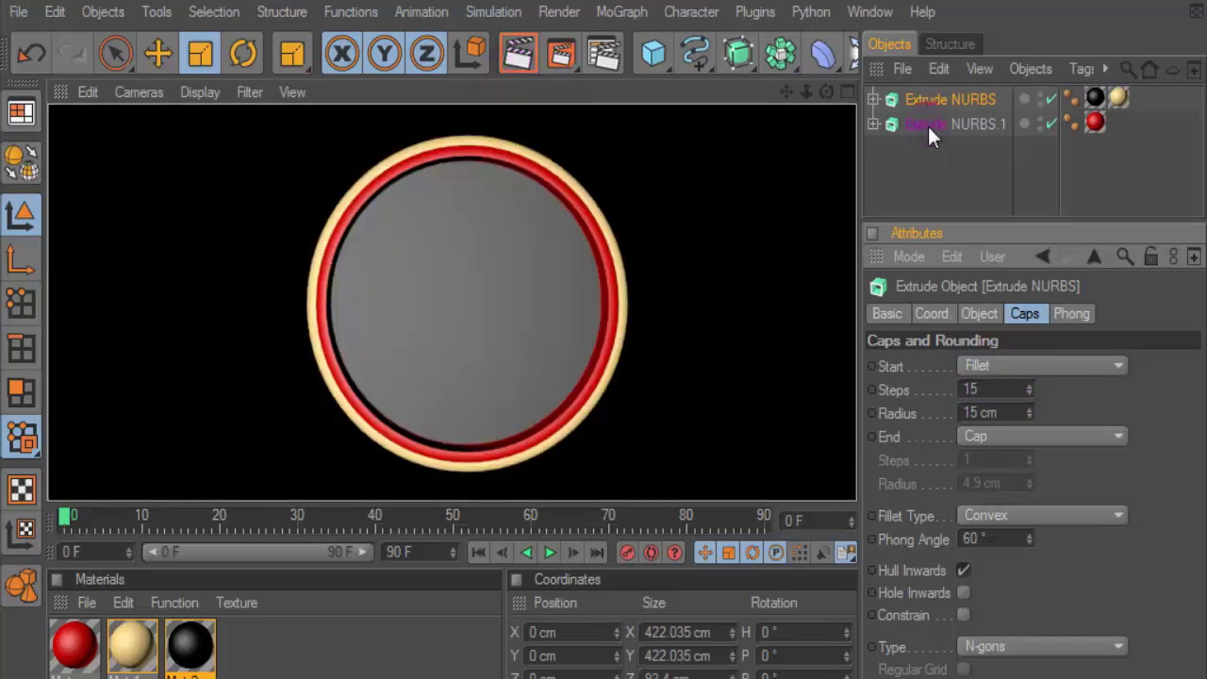
- Try the inner disc's start fillet at 45 steps and 25 cm radius, then render
{"action": "left_click", "coordinate": [929, 129]}
{"action": "left_click", "coordinate": [990, 411]}
{"action": "double_click", "coordinate": [986, 390]}
{"action": "type", "text": "45"}
{"action": "double_click", "coordinate": [995, 412]}
{"action": "type", "text": "25"}
{"action": "left_click", "coordinate": [528, 56]}
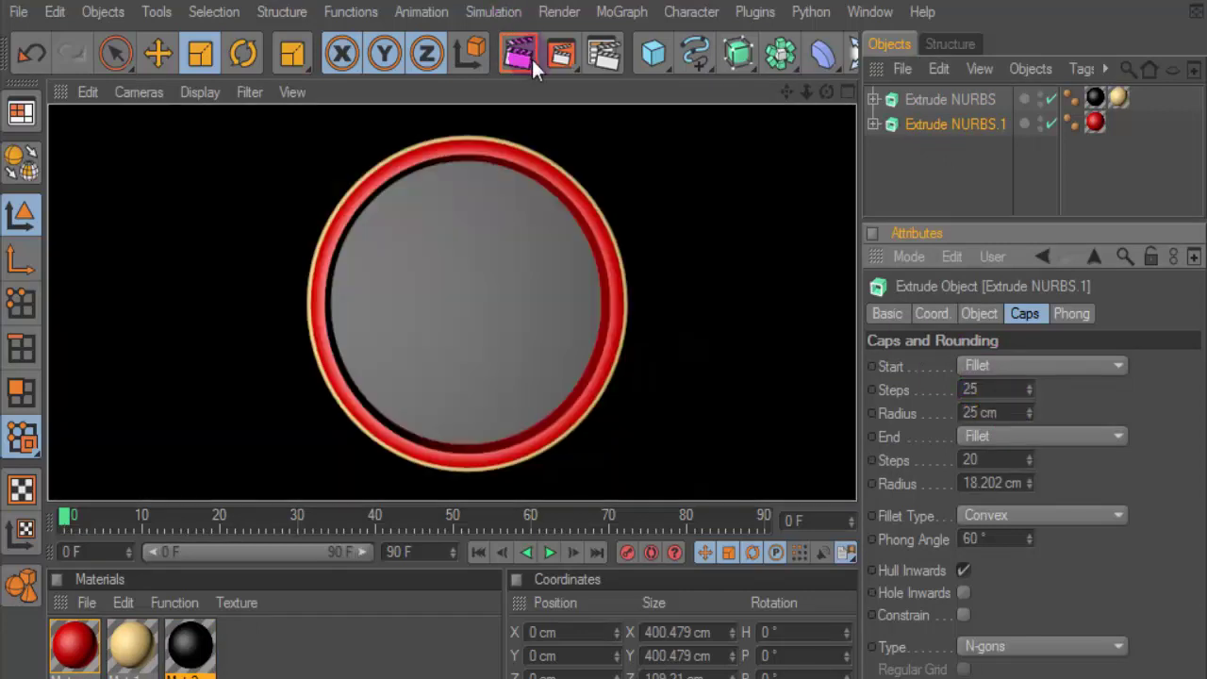
- Change the inner disc's start fillet to 12 steps and 23 cm radius
{"action": "double_click", "coordinate": [985, 389]}
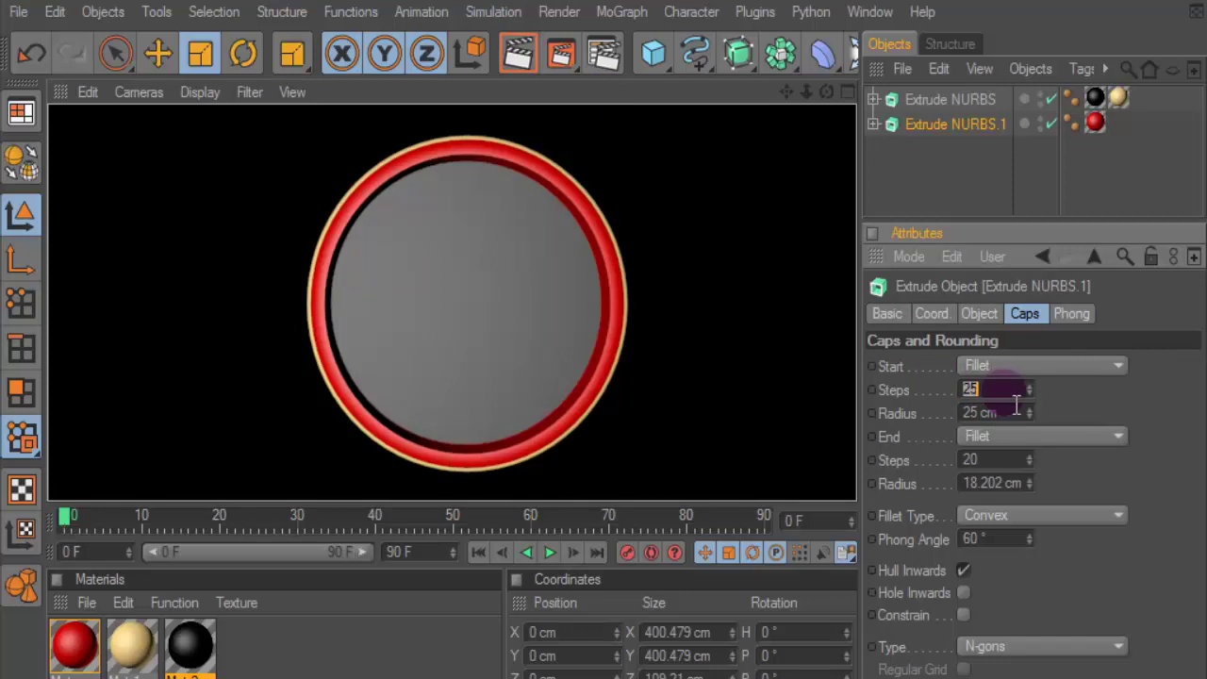
{"action": "type", "text": "12"}
{"action": "key", "text": "Return"}
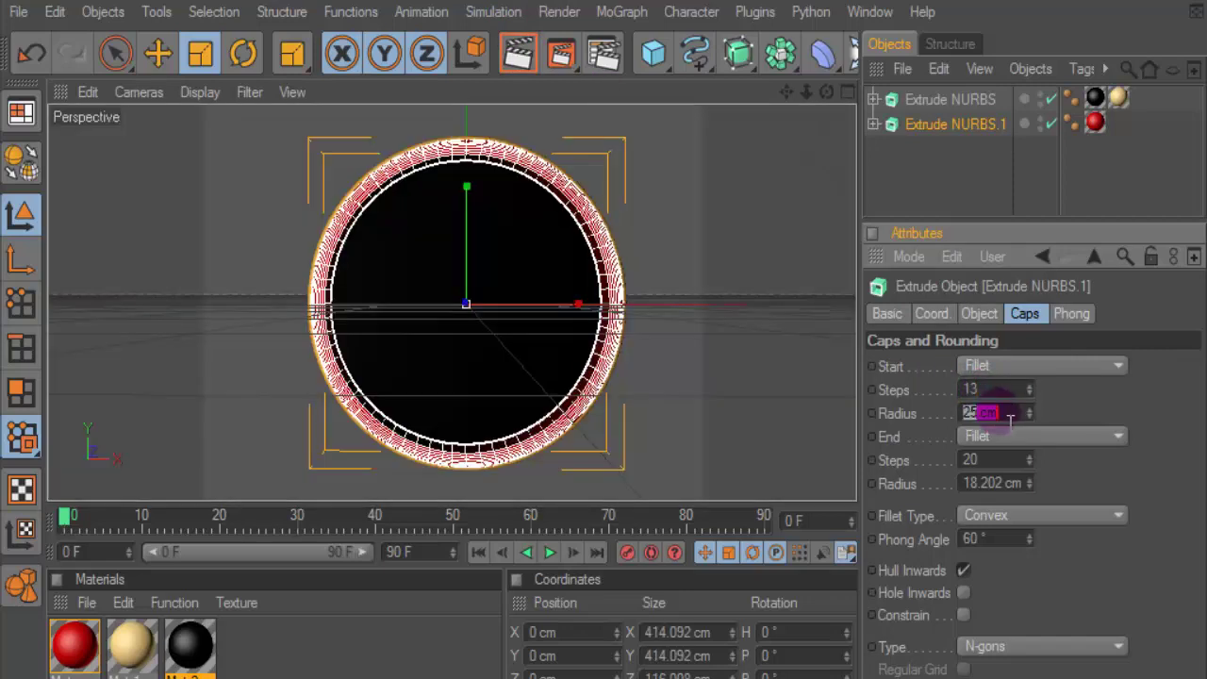
{"action": "key", "text": "Tab"}
{"action": "type", "text": "23"}
{"action": "key", "text": "Return"}
- Render a preview of the rings with nothing selected
{"action": "left_click", "coordinate": [964, 203]}
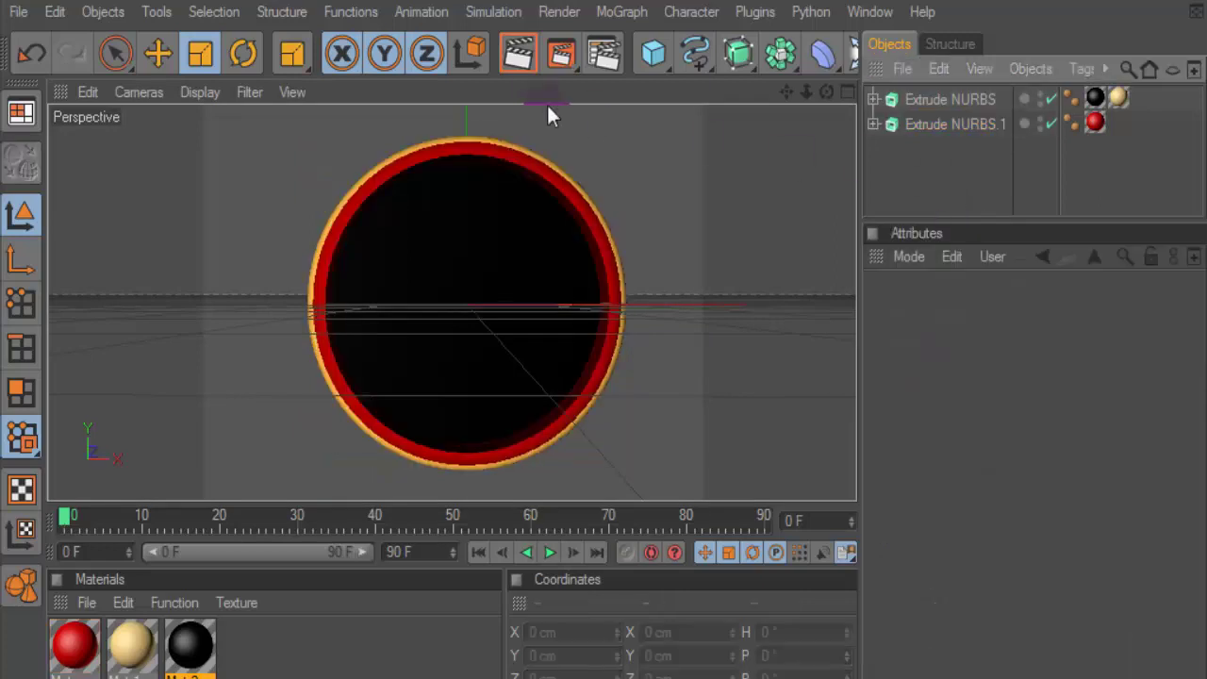
{"action": "left_click", "coordinate": [519, 59]}
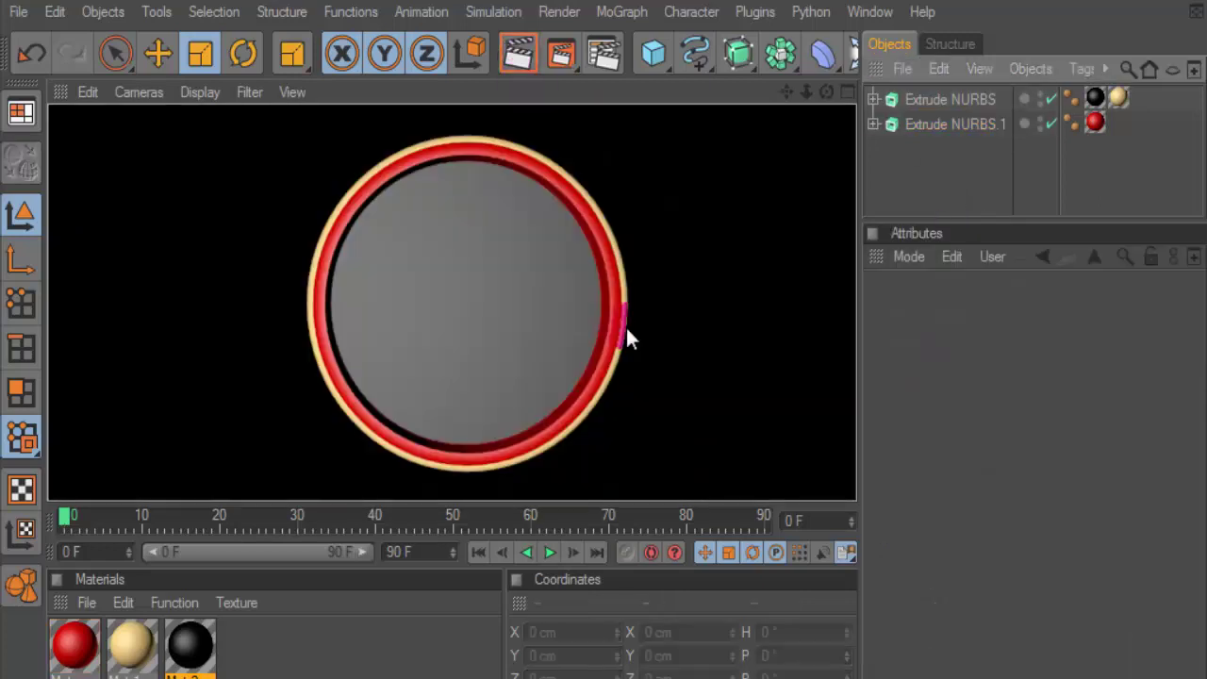
{"action": "left_click", "coordinate": [953, 99]}
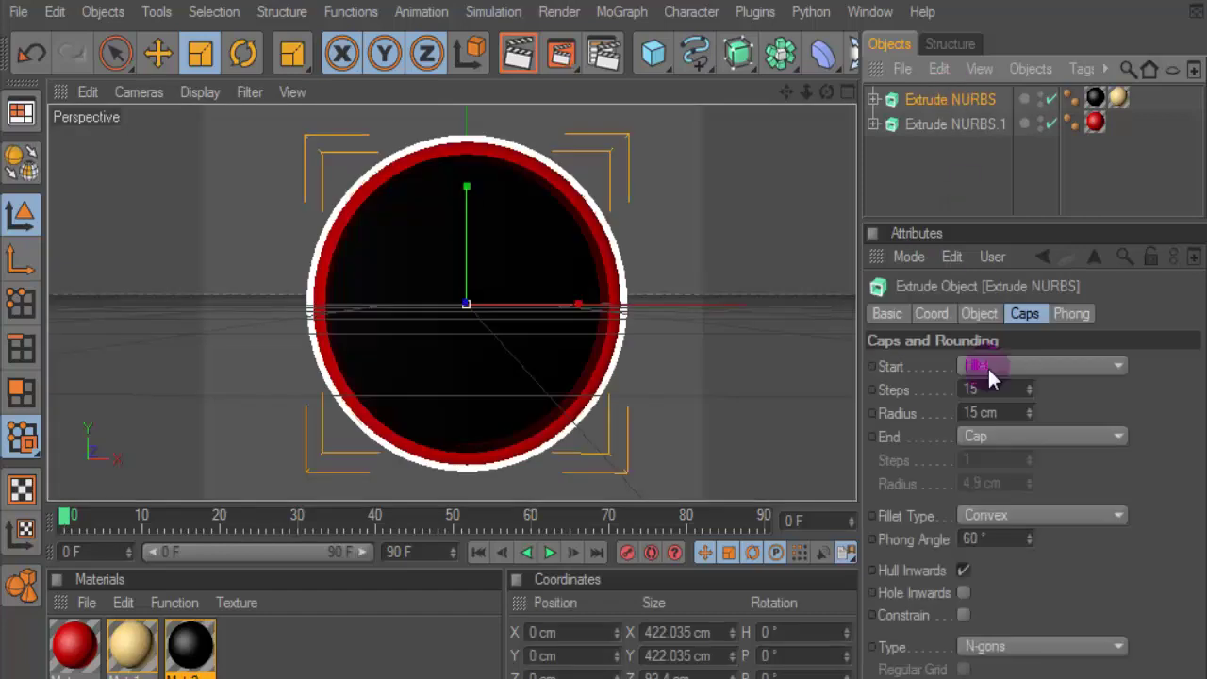
- Set Extrude NURBS.1's start and end fillets to 21 steps and 21 cm, then render
{"action": "left_click", "coordinate": [968, 123]}
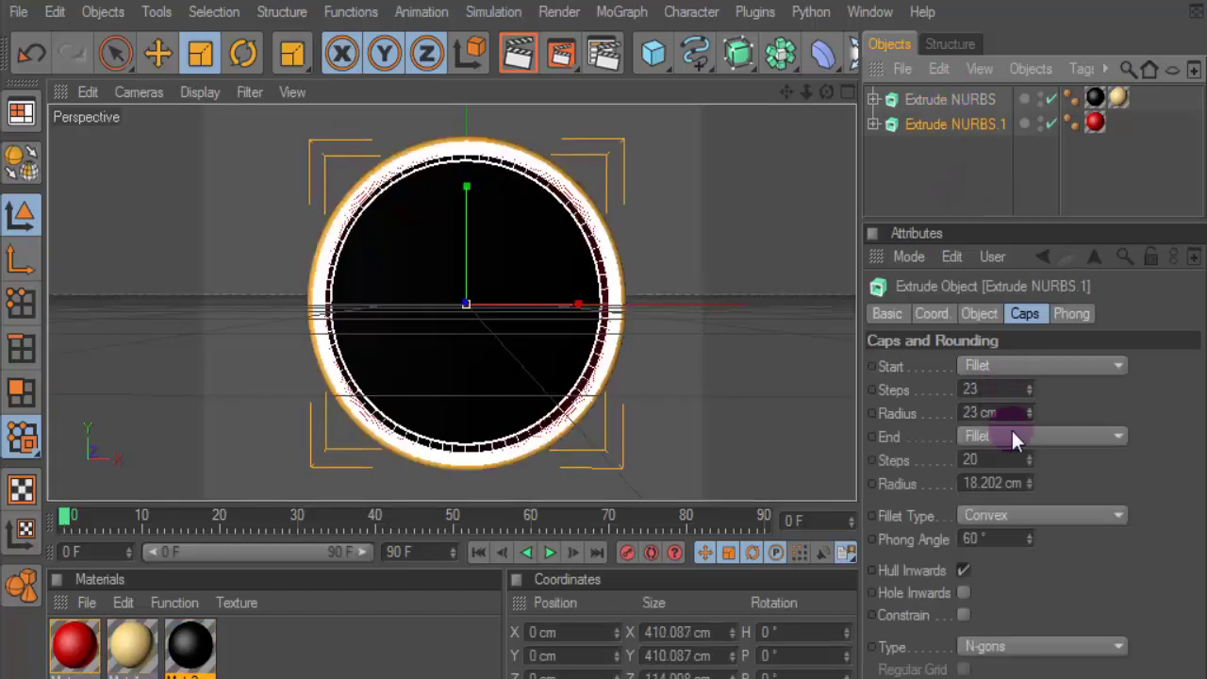
{"action": "left_click", "coordinate": [1000, 413]}
{"action": "type", "text": "21"}
{"action": "left_click", "coordinate": [990, 389]}
{"action": "type", "text": "21"}
{"action": "left_click", "coordinate": [980, 459]}
{"action": "type", "text": "21"}
{"action": "key", "text": "Tab"}
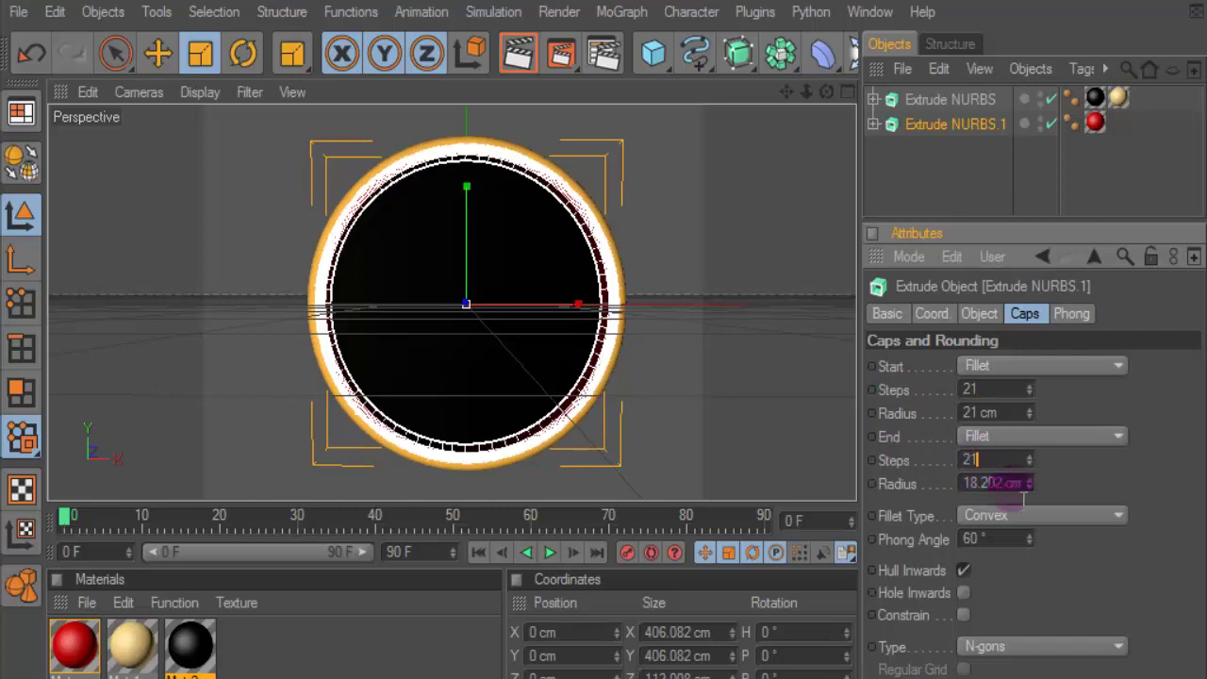
{"action": "type", "text": "21"}
{"action": "left_click", "coordinate": [518, 53]}
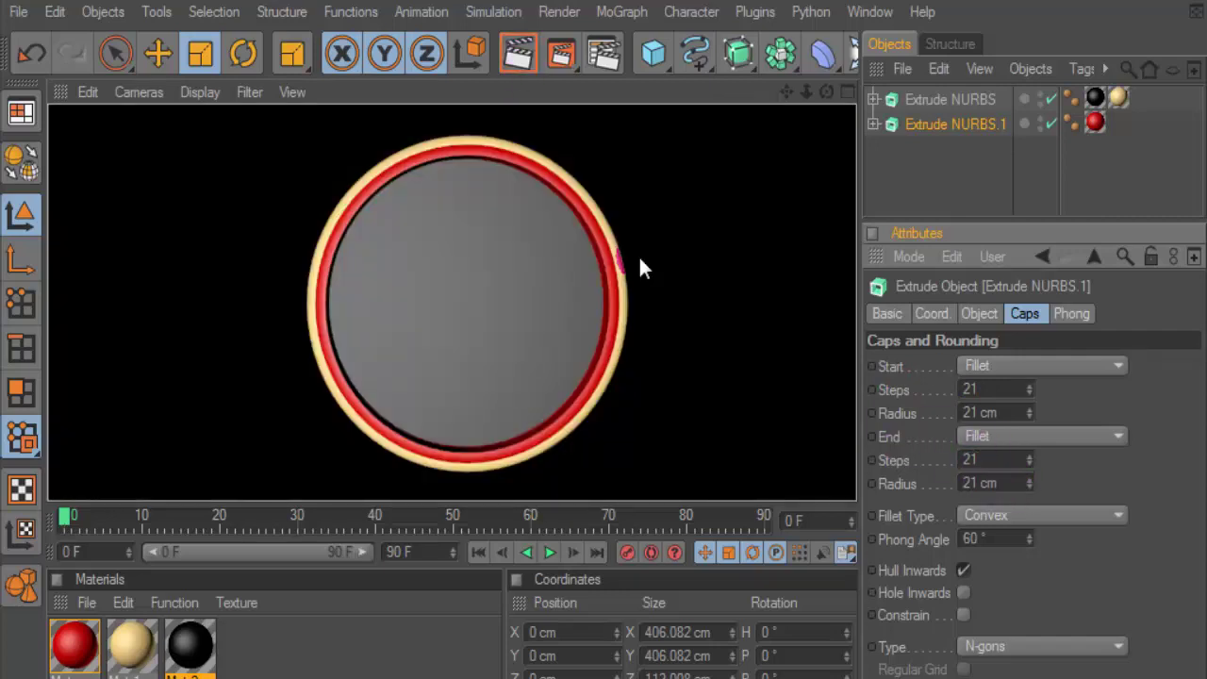
- Try 16 steps at 16 cm on Extrude NURBS's start fillet, then settle on 14 steps at 15 cm
{"action": "left_click", "coordinate": [990, 98]}
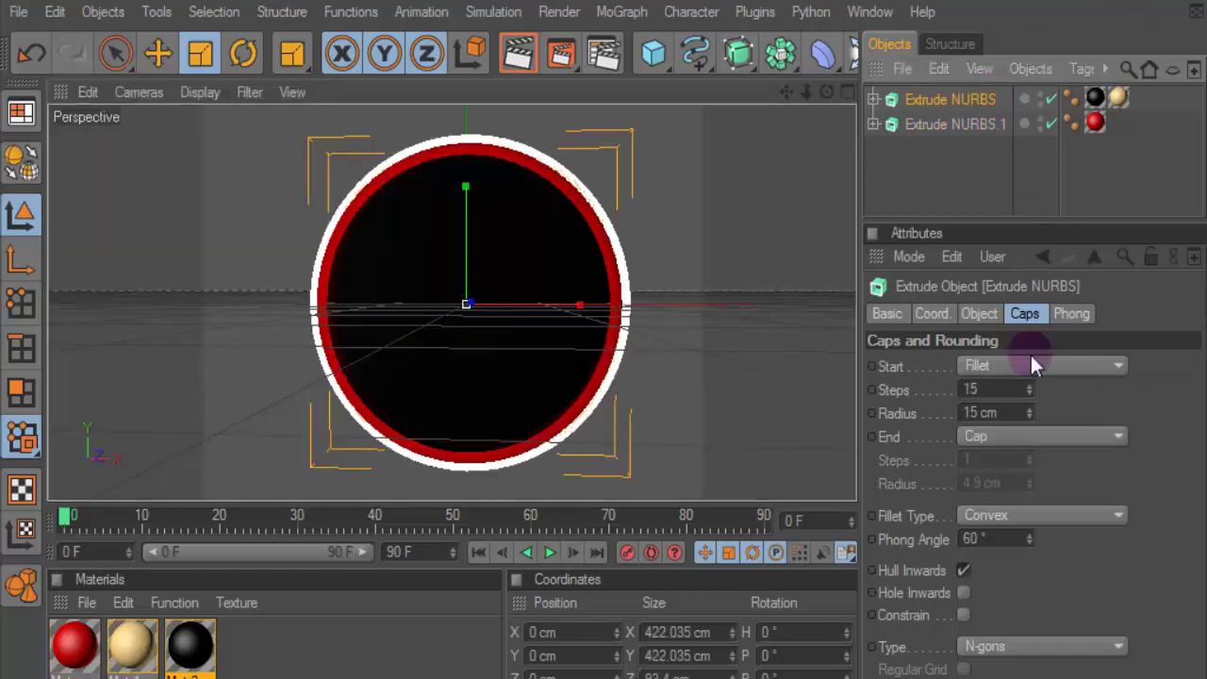
{"action": "left_click", "coordinate": [1031, 384]}
{"action": "left_click", "coordinate": [1033, 406]}
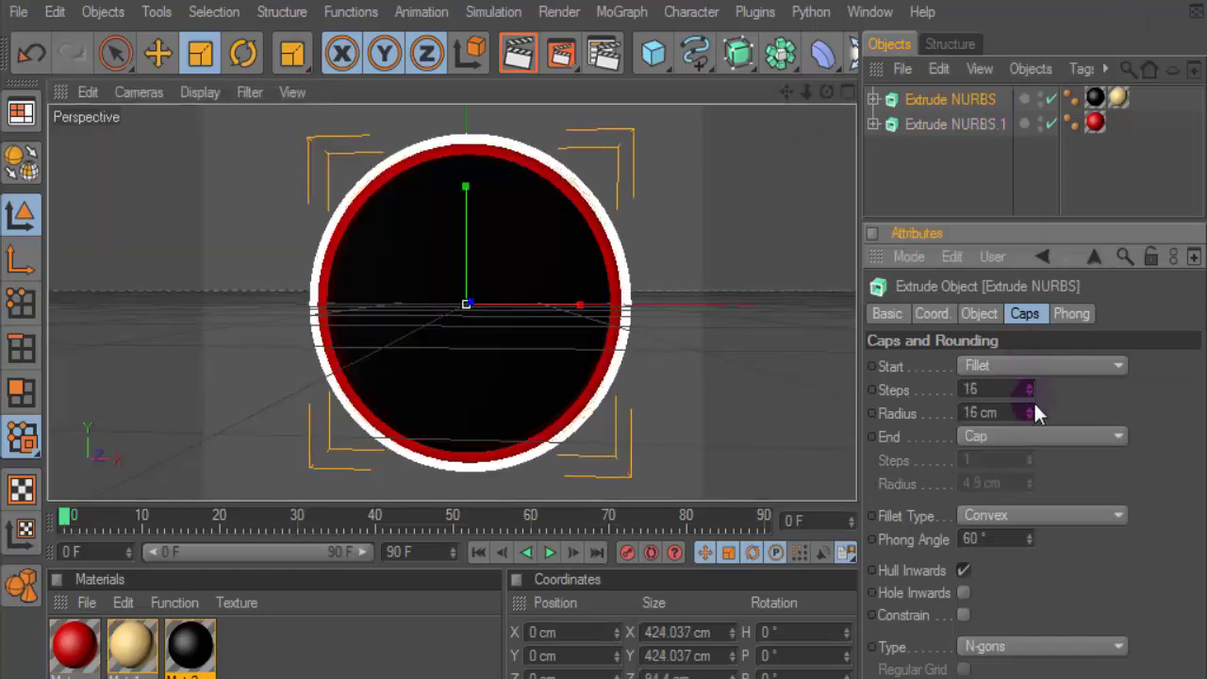
{"action": "left_click", "coordinate": [530, 62]}
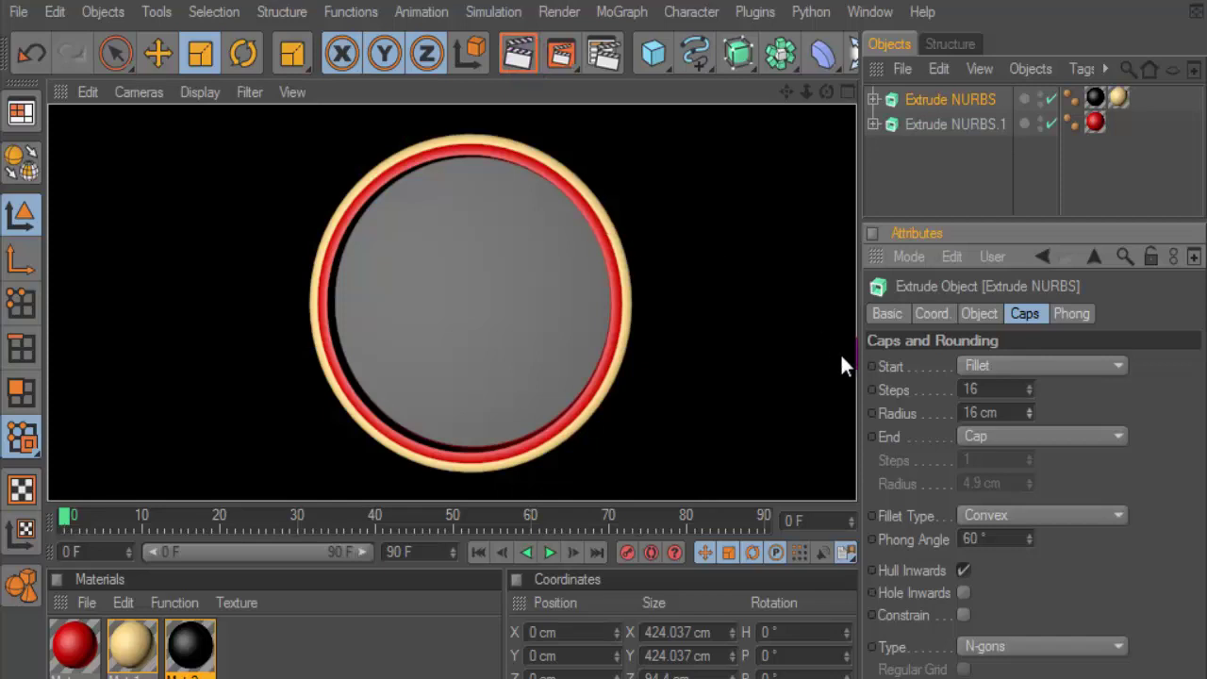
{"action": "left_click", "coordinate": [1031, 415]}
{"action": "double_click", "coordinate": [971, 390]}
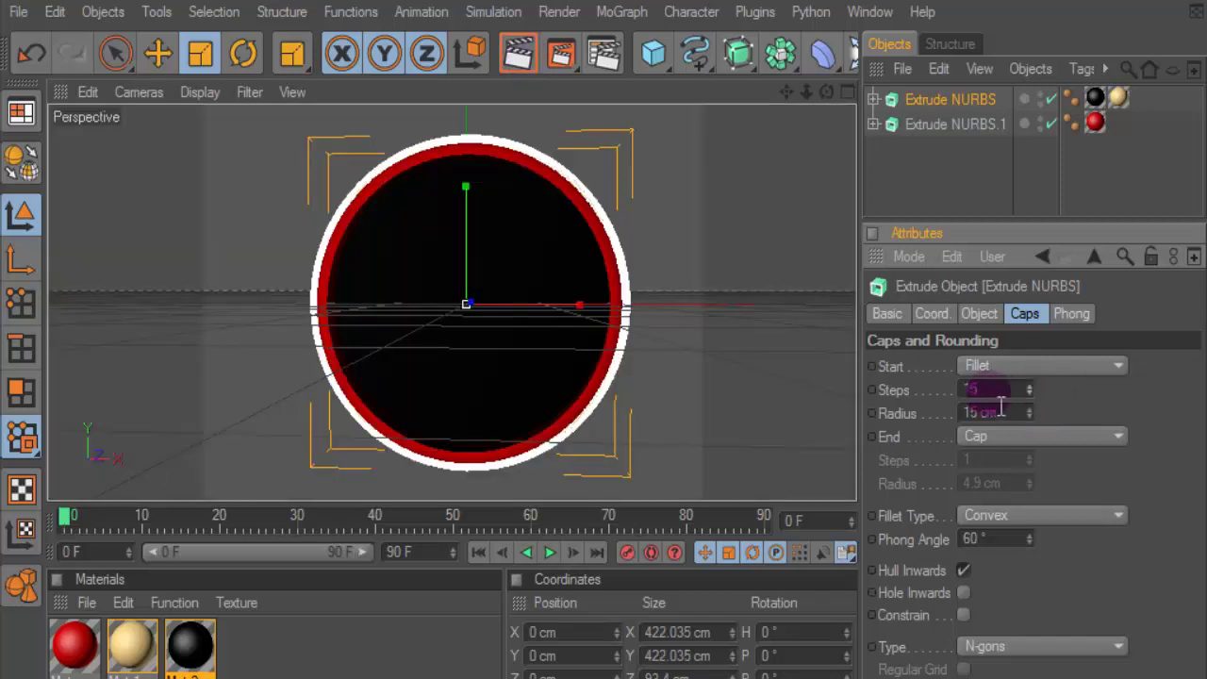
{"action": "type", "text": "14"}
{"action": "double_click", "coordinate": [990, 413]}
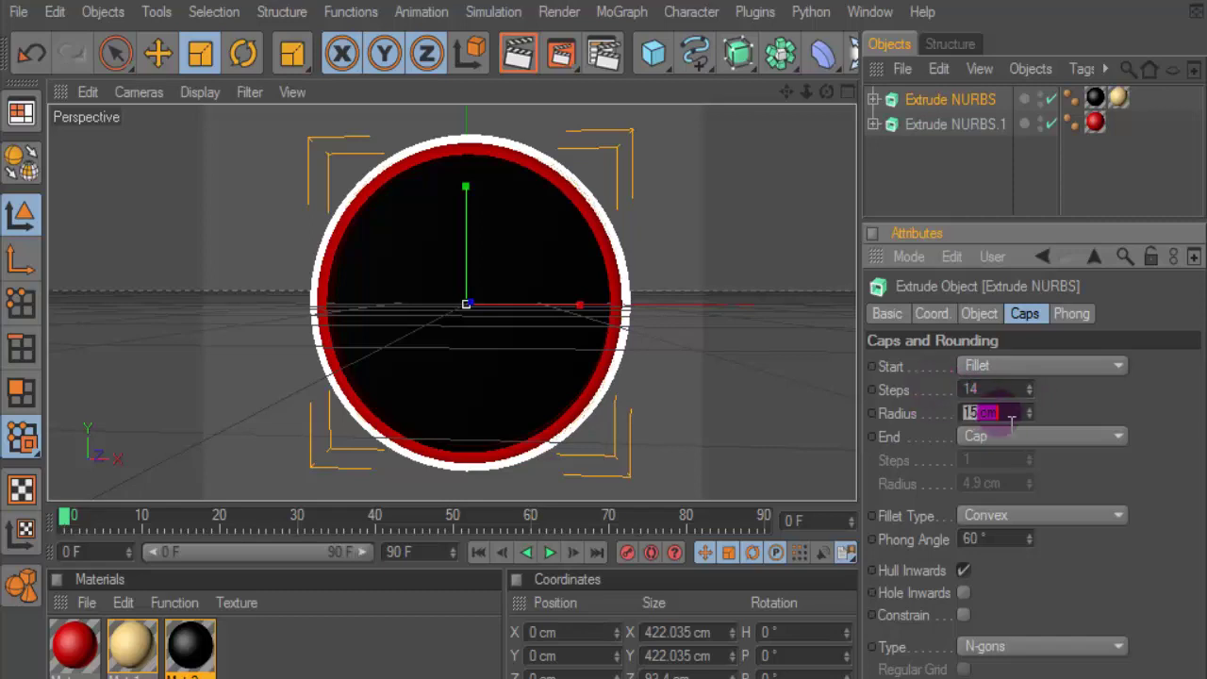
{"action": "key", "text": "Return"}
{"action": "left_click", "coordinate": [518, 53]}
{"action": "key", "text": "shift+Tab"}
- Create Mat.3 and set its colour to dark teal-green (0, 123, 90)
{"action": "left_click_drag", "start_coordinate": [194, 643], "coordinate": [243, 645], "text": "ctrl"}
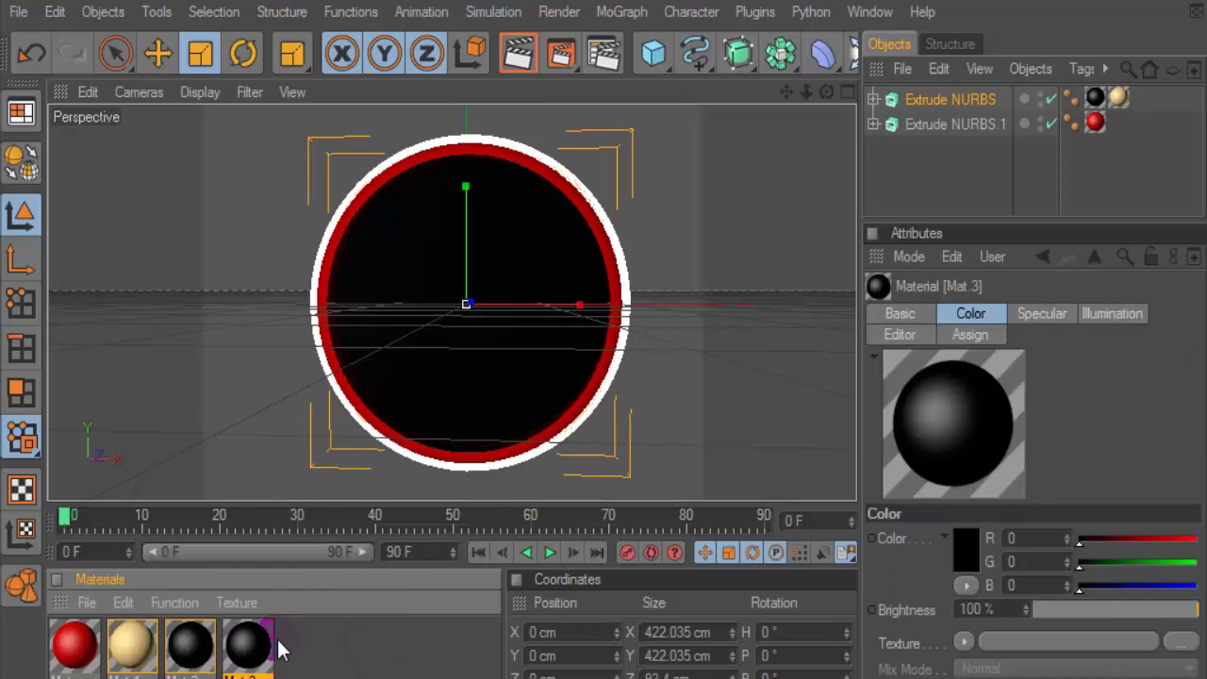
{"action": "double_click", "coordinate": [250, 641]}
{"action": "left_click", "coordinate": [608, 232]}
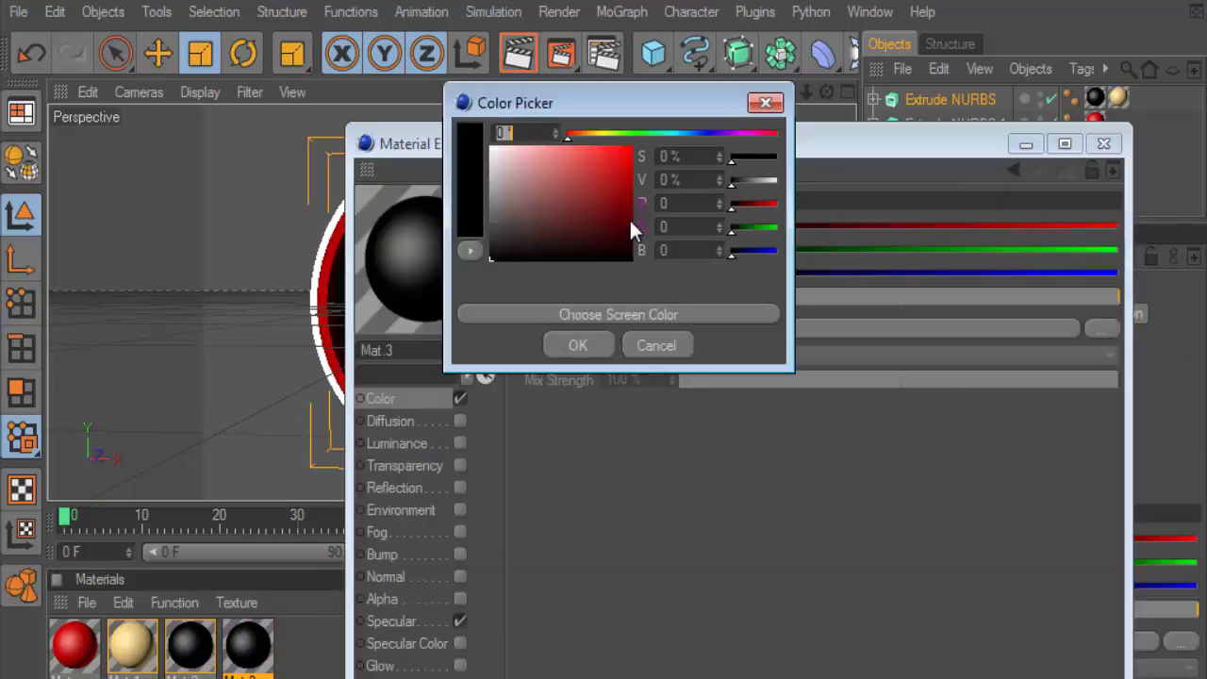
{"action": "left_click_drag", "start_coordinate": [670, 133], "coordinate": [661, 135]}
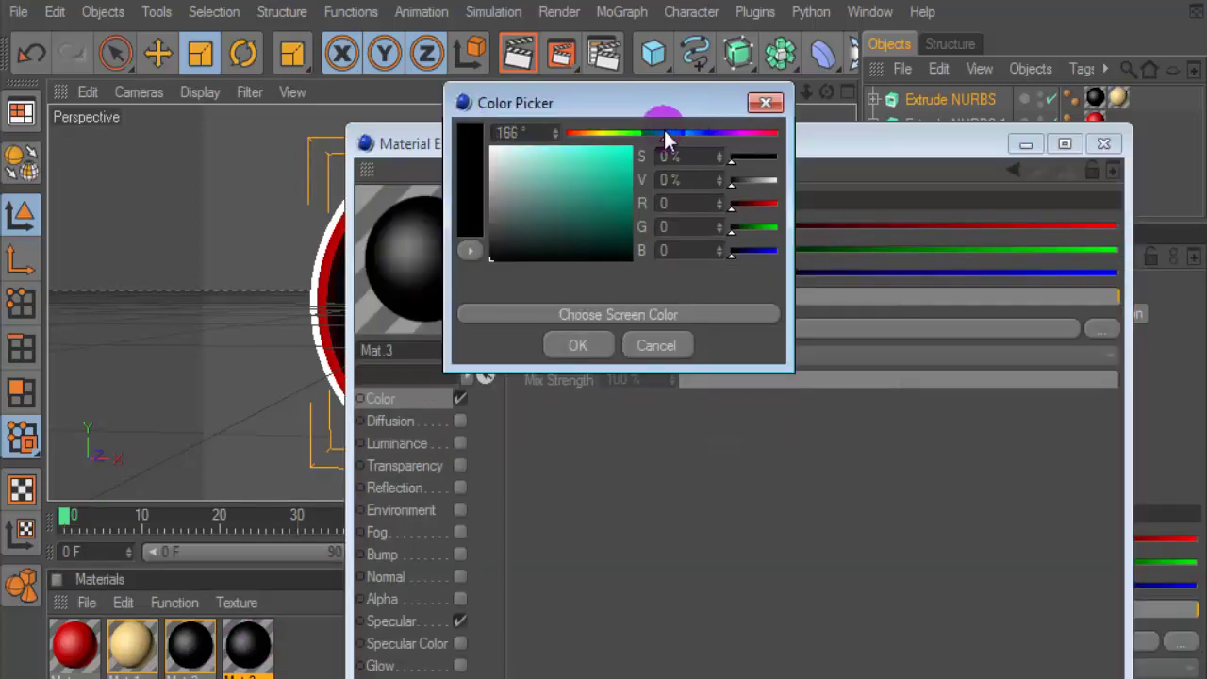
{"action": "left_click_drag", "start_coordinate": [620, 188], "coordinate": [649, 202]}
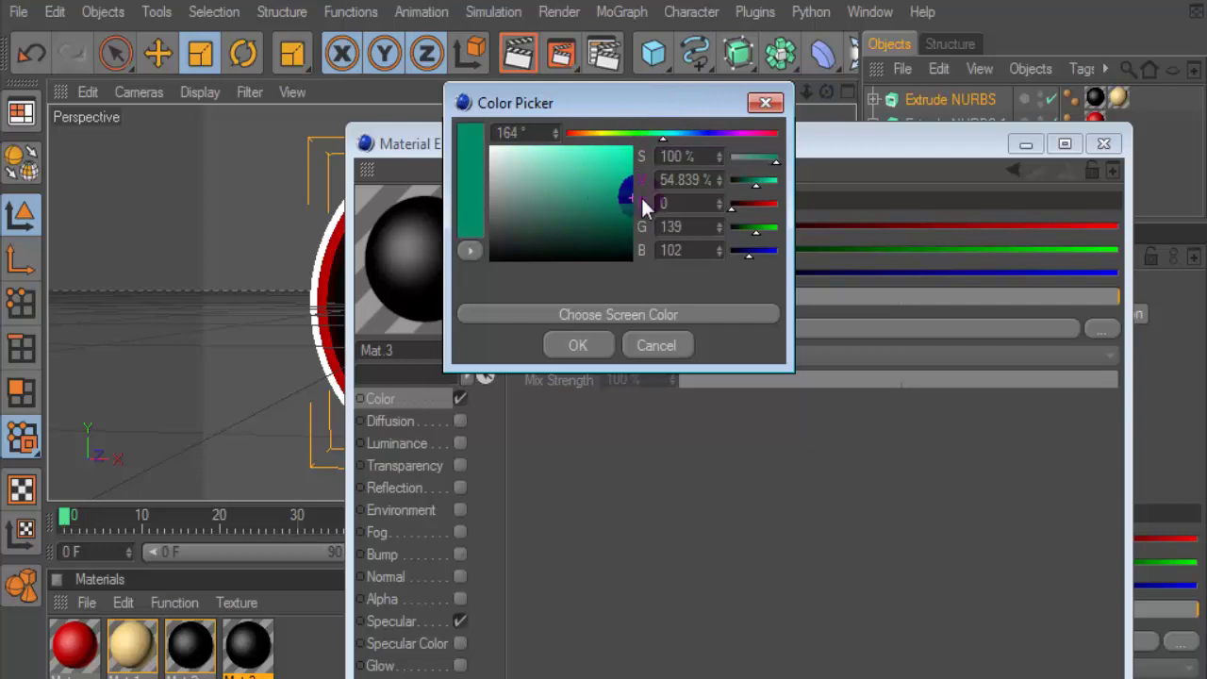
{"action": "left_click", "coordinate": [591, 345]}
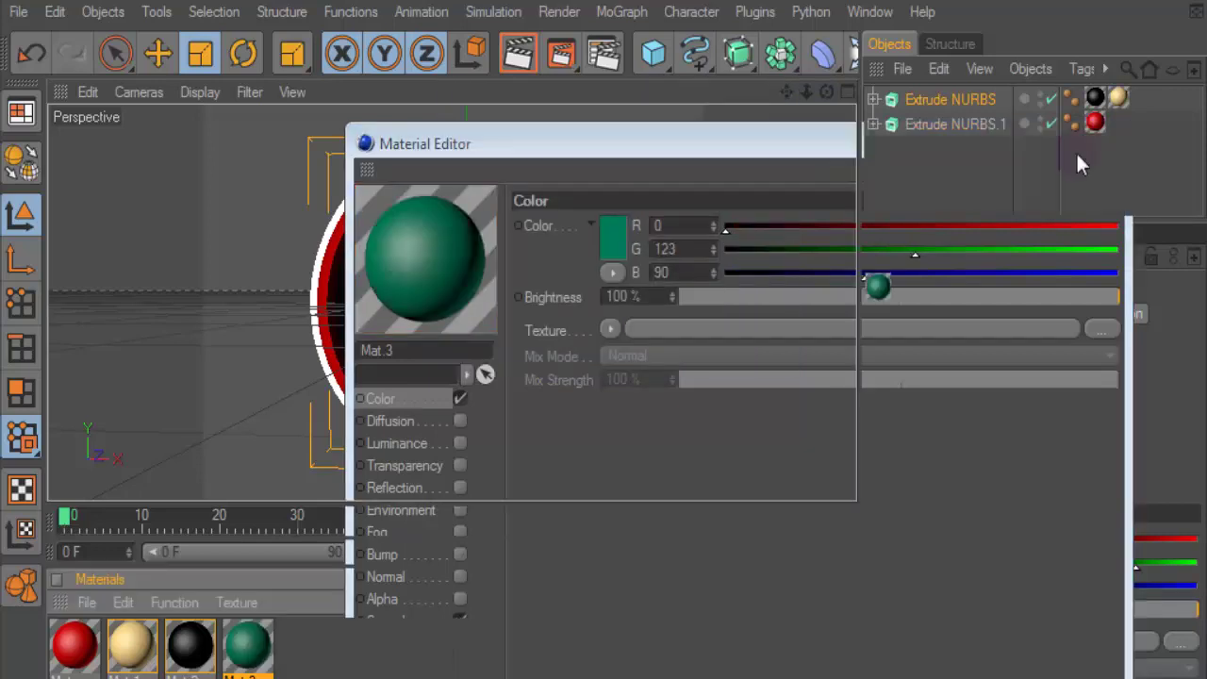
{"action": "left_click", "coordinate": [1103, 144]}
{"action": "left_click", "coordinate": [553, 486]}
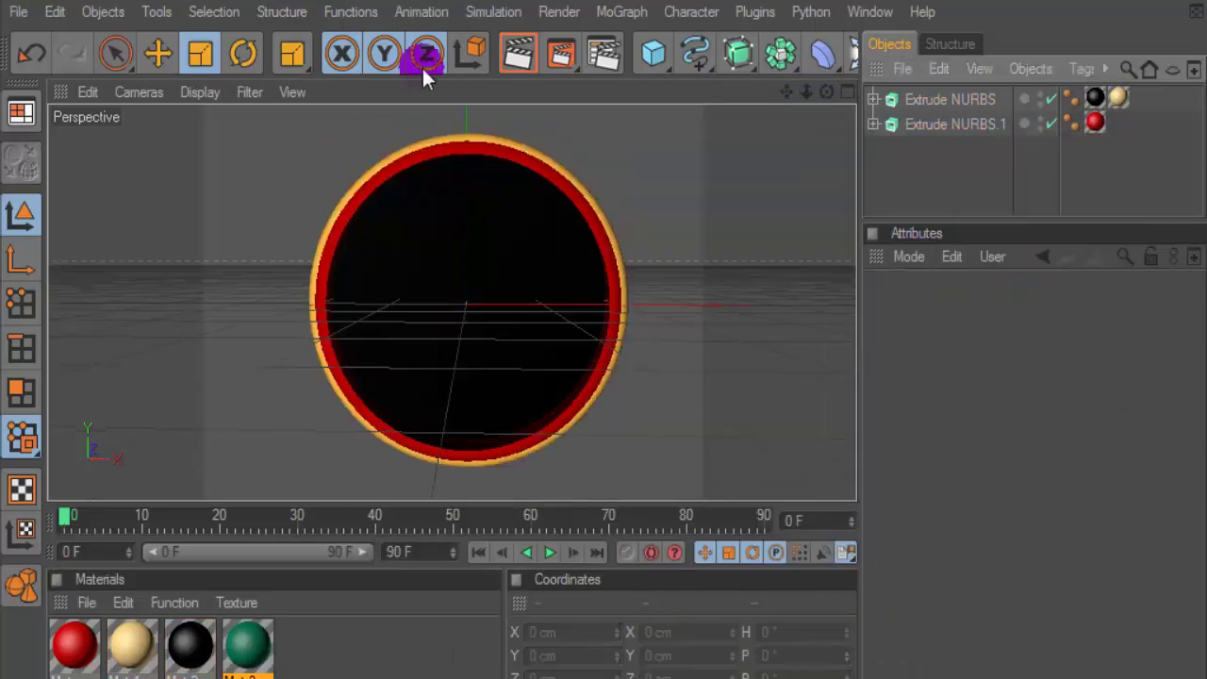
- Add a Tube primitive facing +Z with 4 rotation segments to form a diamond
{"action": "mouse_move", "coordinate": [656, 51]}
{"action": "left_mouse_down"}
{"action": "mouse_move", "coordinate": [976, 123]}
{"action": "mouse_move", "coordinate": [771, 156]}
{"action": "mouse_move", "coordinate": [1013, 135]}
{"action": "mouse_move", "coordinate": [1030, 160]}
{"action": "mouse_move", "coordinate": [717, 210]}
{"action": "left_mouse_up"}
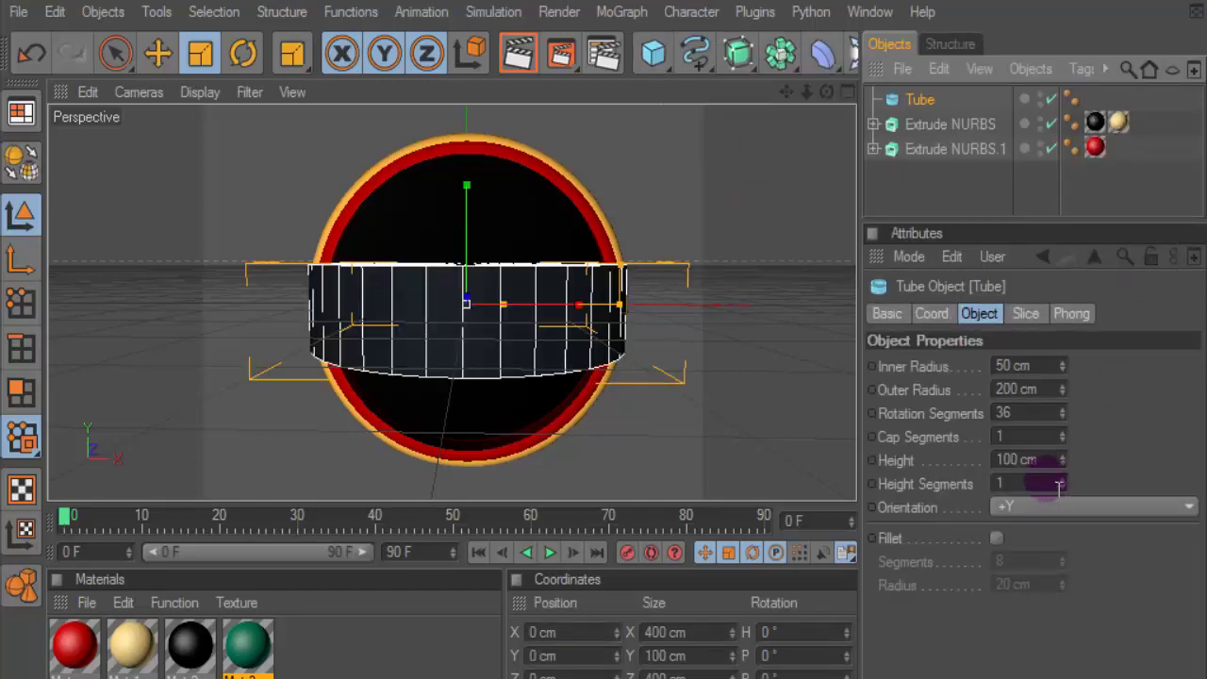
{"action": "left_click_drag", "start_coordinate": [1041, 506], "coordinate": [1037, 624]}
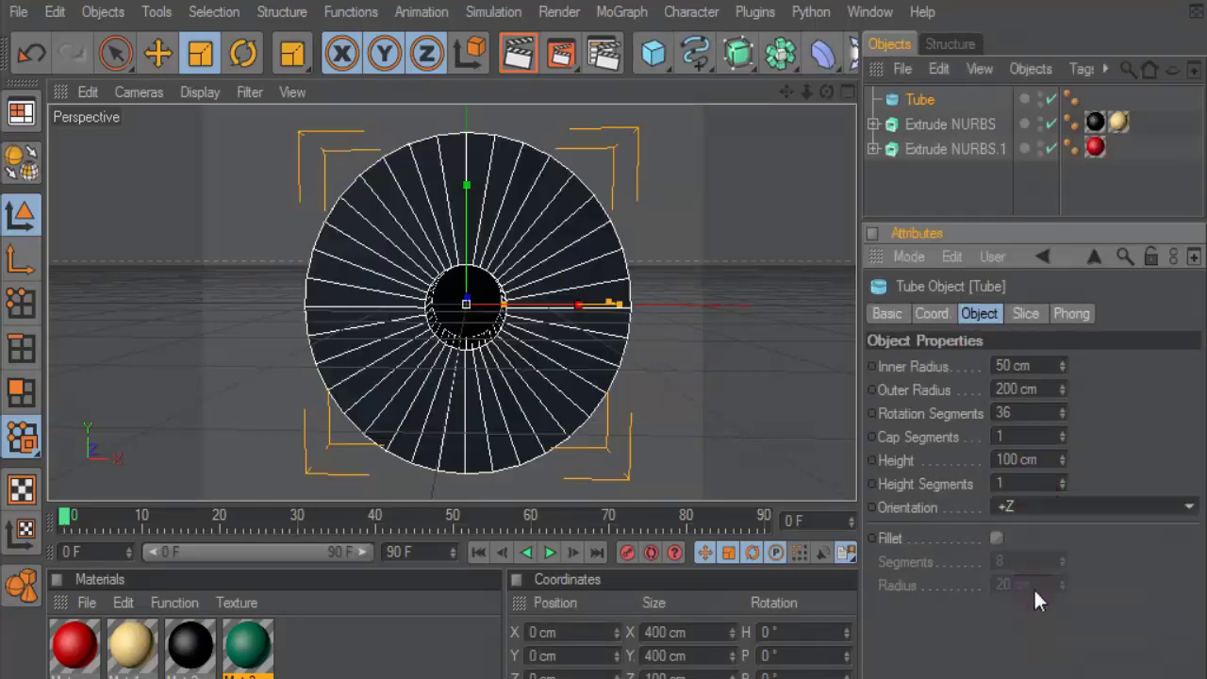
{"action": "left_click", "coordinate": [1059, 479]}
{"action": "key", "text": "ctrl+z"}
{"action": "left_click", "coordinate": [1063, 432]}
{"action": "left_click", "coordinate": [1063, 441]}
{"action": "left_click_drag", "start_coordinate": [1063, 459], "coordinate": [1062, 472]}
{"action": "key", "text": "ctrl+z"}
{"action": "mouse_move", "coordinate": [1063, 410]}
{"action": "left_mouse_down"}
{"action": "mouse_move", "coordinate": [1063, 396]}
{"action": "mouse_move", "coordinate": [1062, 408]}
{"action": "left_mouse_up"}
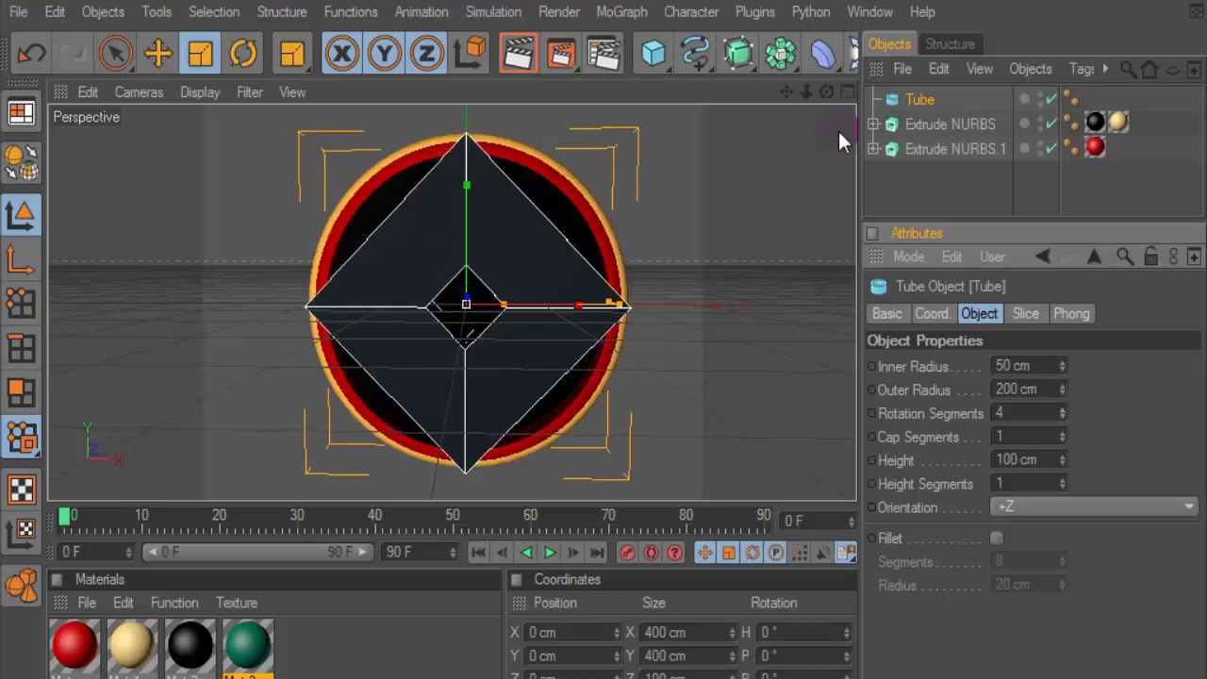
- Set the tube's height to 40 cm and its inner radius to 160 cm
{"action": "left_click", "coordinate": [1018, 459]}
{"action": "type", "text": "40"}
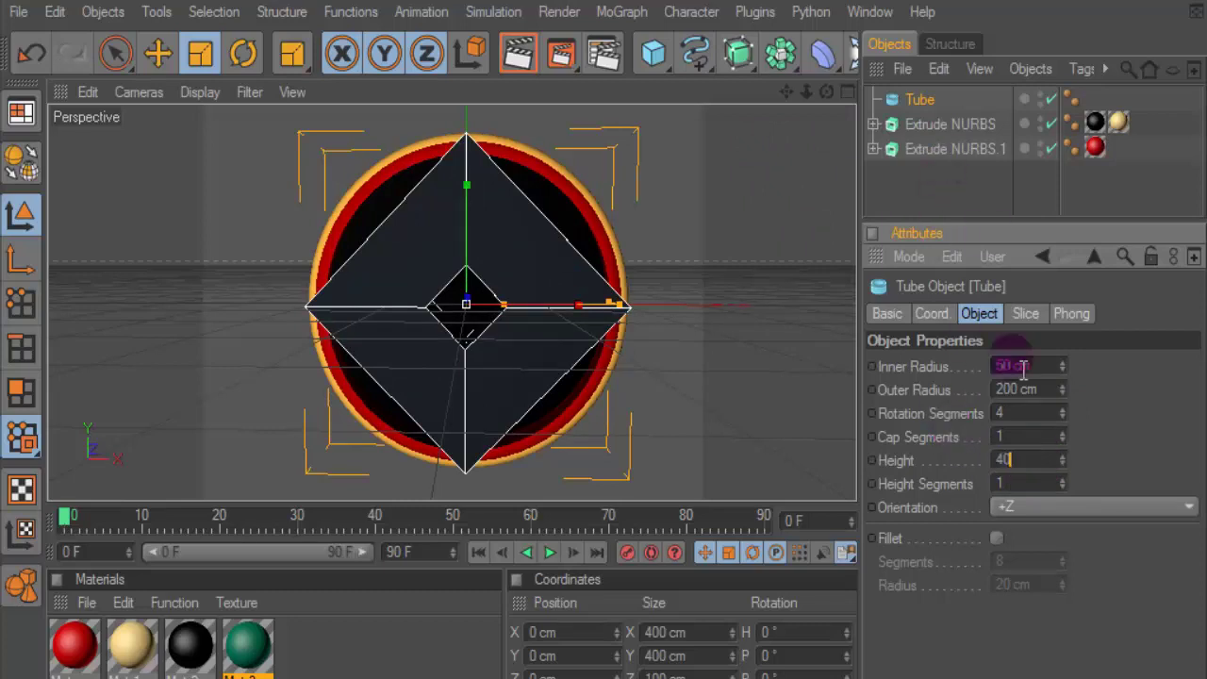
{"action": "left_click", "coordinate": [918, 94]}
{"action": "left_click", "coordinate": [1036, 366]}
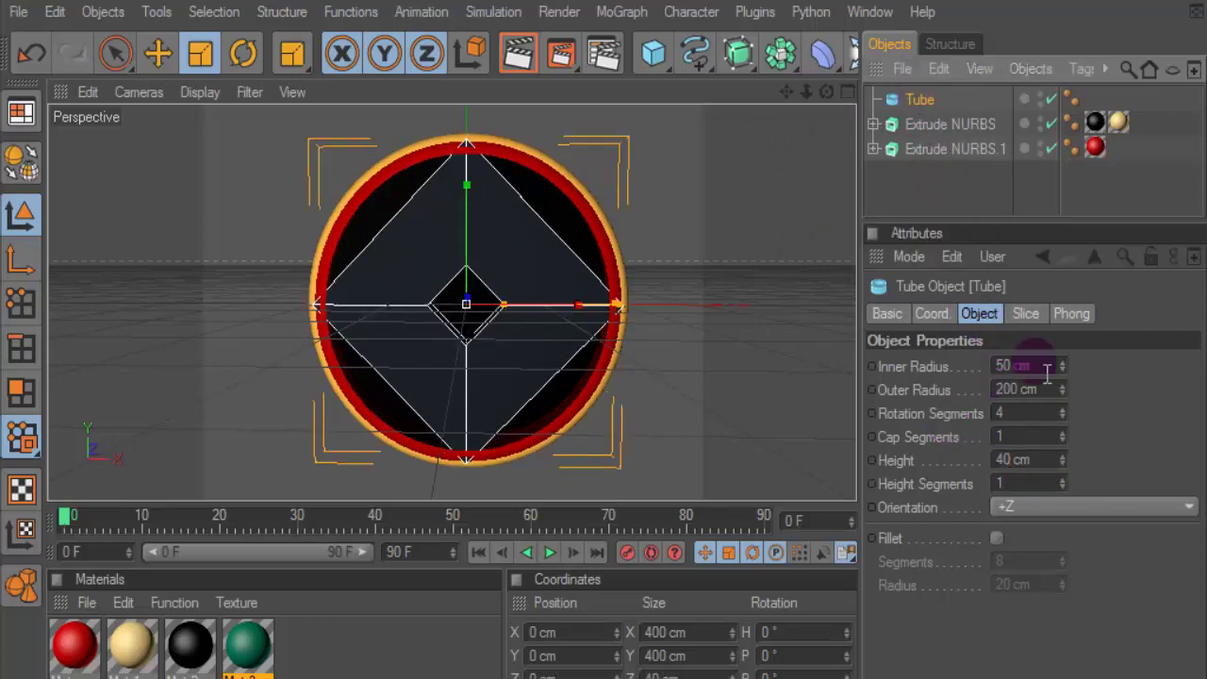
{"action": "left_click_drag", "start_coordinate": [1060, 372], "coordinate": [1155, 373]}
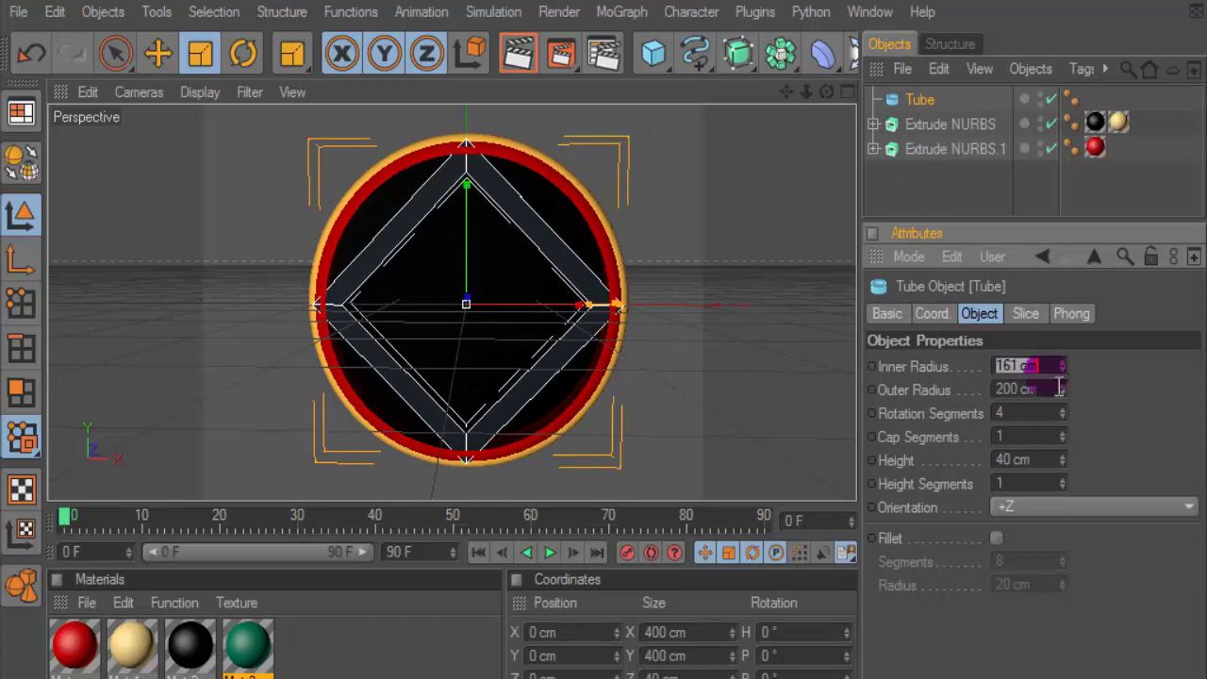
{"action": "type", "text": "60"}
{"action": "key", "text": "Return"}
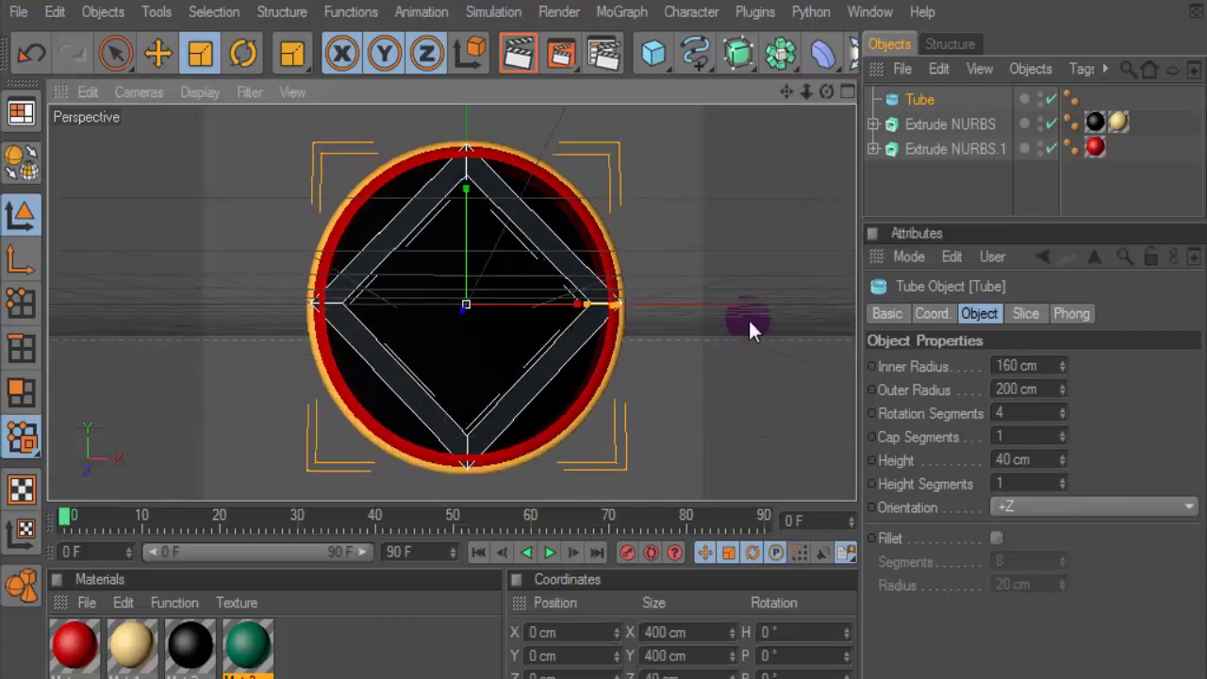
- Shrink the diamond tube to fit inside the ring and apply the teal-green Mat.3 material
{"action": "left_click", "coordinate": [199, 53]}
{"action": "left_click", "coordinate": [921, 99]}
{"action": "left_click_drag", "start_coordinate": [660, 283], "coordinate": [604, 282]}
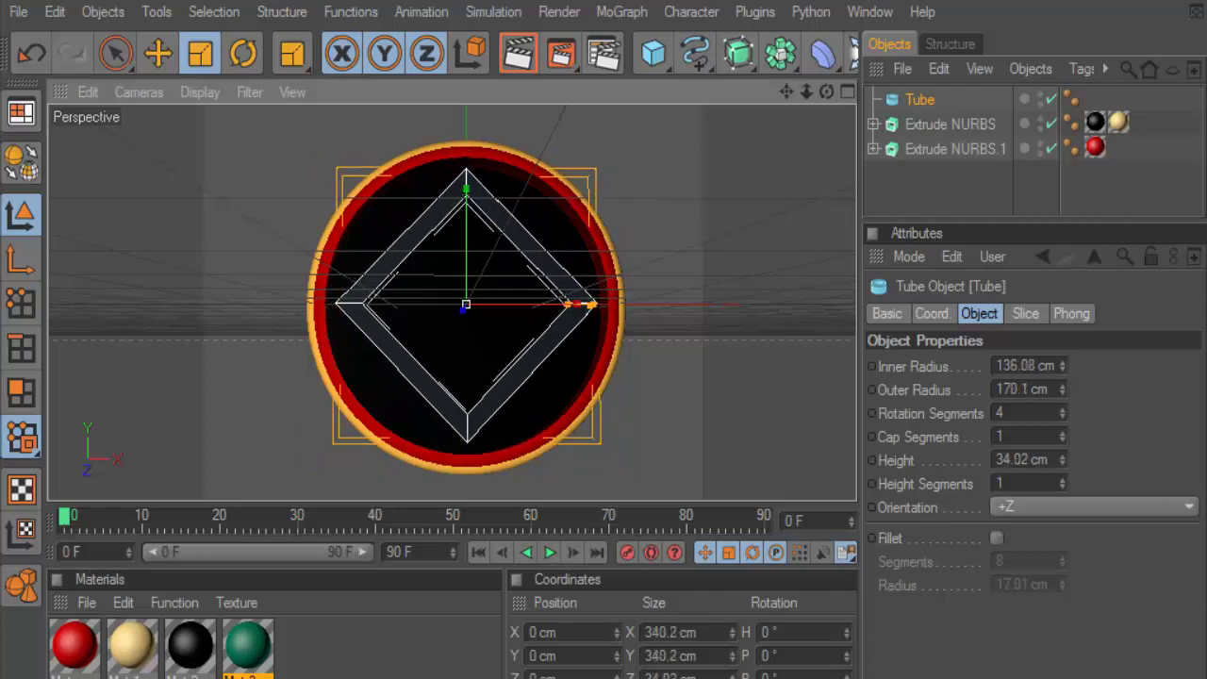
{"action": "left_click_drag", "start_coordinate": [247, 644], "coordinate": [921, 101]}
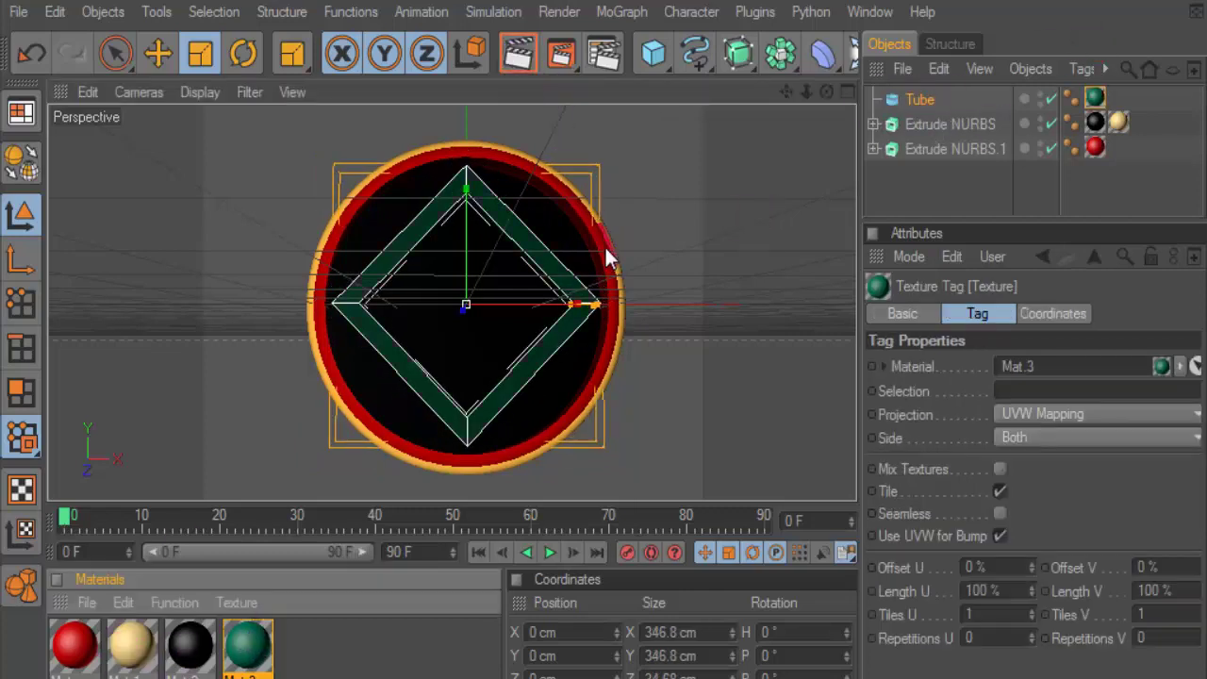
{"action": "key", "text": "ctrl+r"}
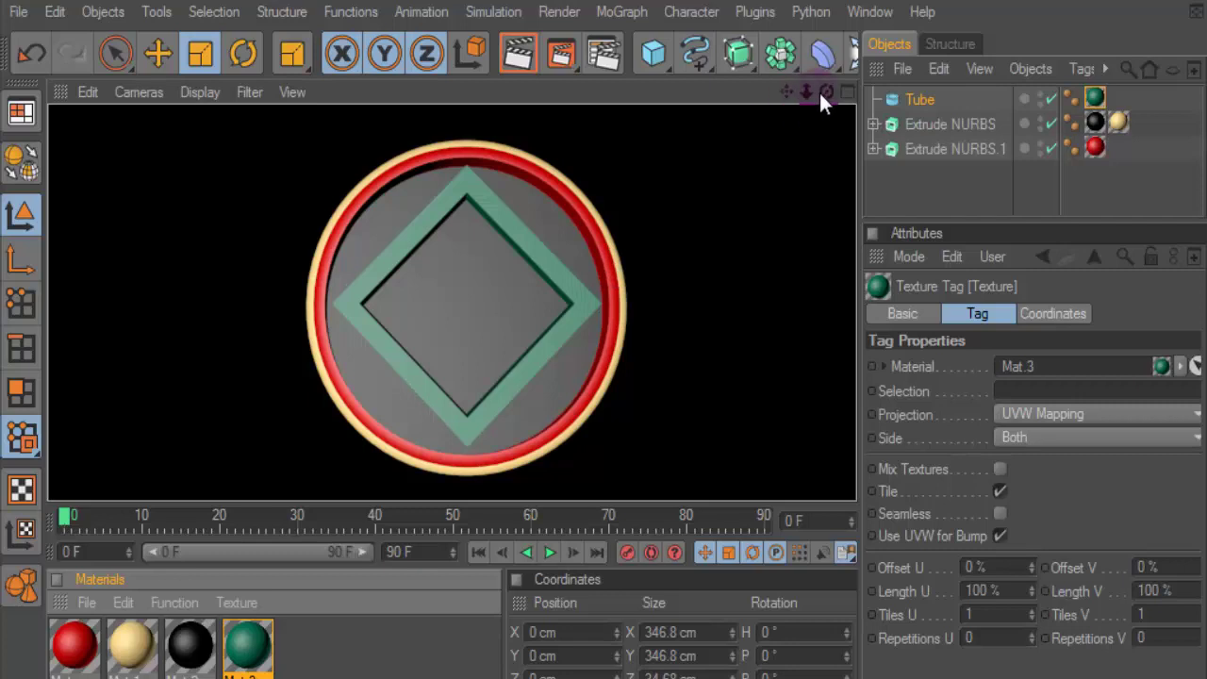
- Offset the diamond forward from the ring, nudge it down, enlarge it slightly, then start adding MoText
{"action": "left_click_drag", "start_coordinate": [818, 95], "coordinate": [660, 95]}
{"action": "left_click", "coordinate": [157, 54]}
{"action": "left_click_drag", "start_coordinate": [517, 295], "coordinate": [501, 293]}
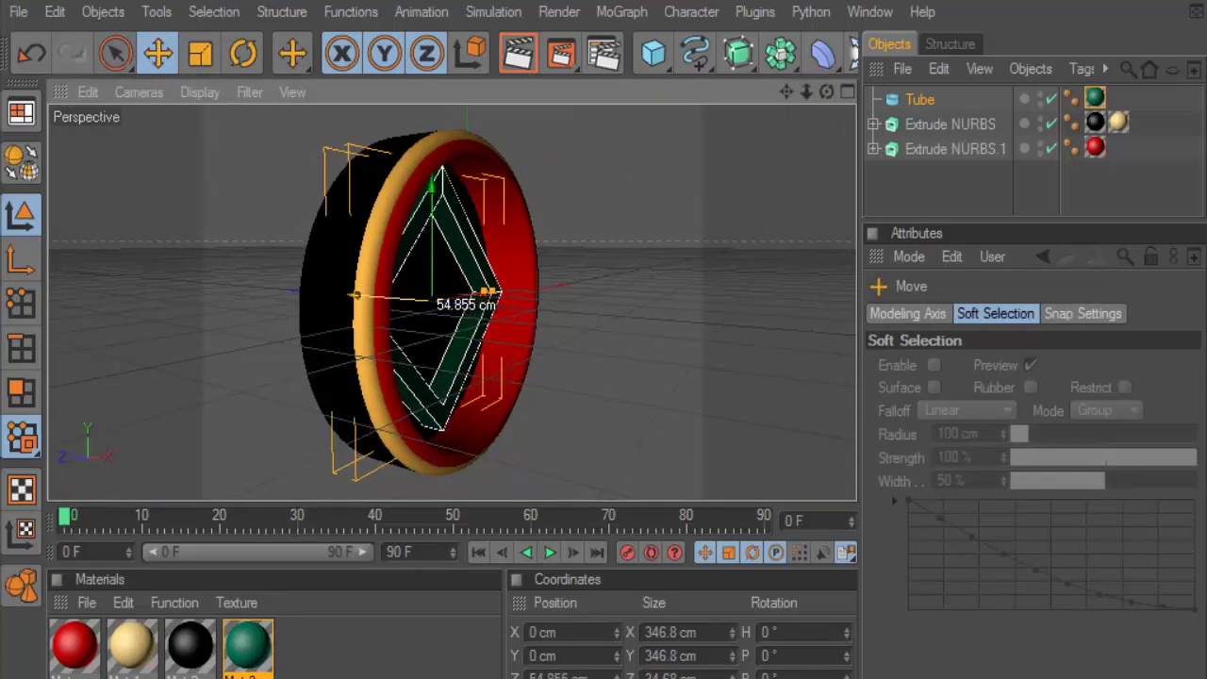
{"action": "left_click_drag", "start_coordinate": [501, 293], "coordinate": [494, 293]}
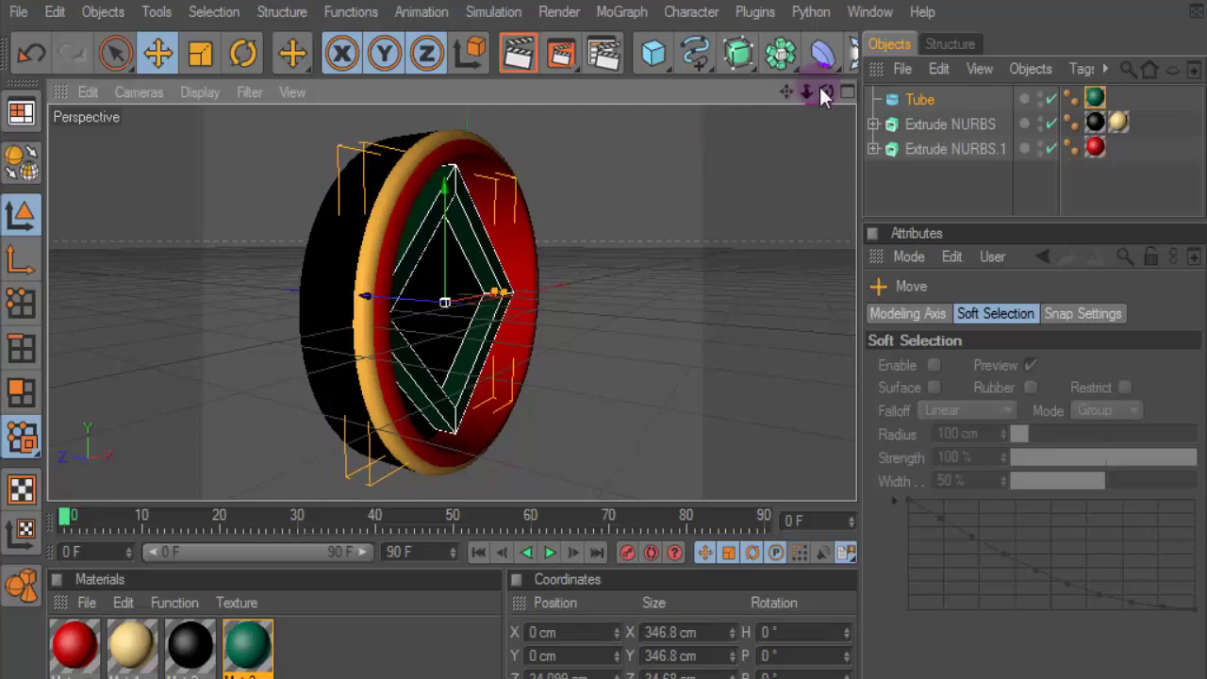
{"action": "left_click_drag", "start_coordinate": [820, 91], "coordinate": [489, 217]}
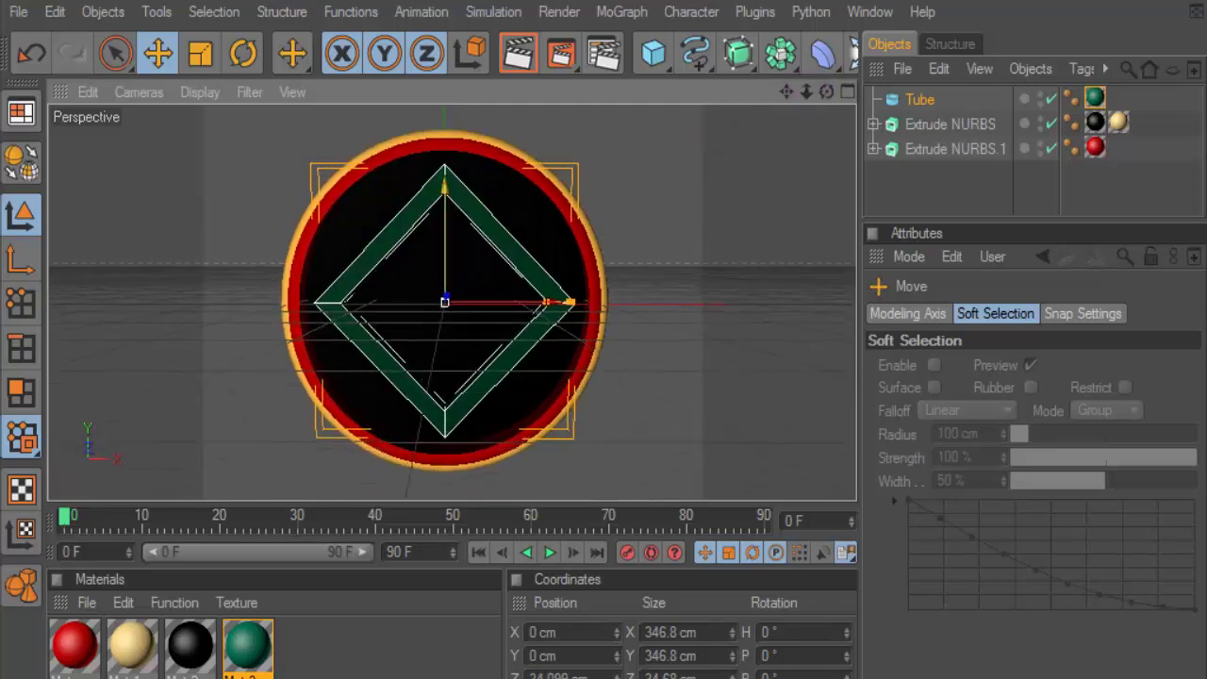
{"action": "left_click_drag", "start_coordinate": [444, 300], "coordinate": [444, 302]}
{"action": "left_click", "coordinate": [518, 53]}
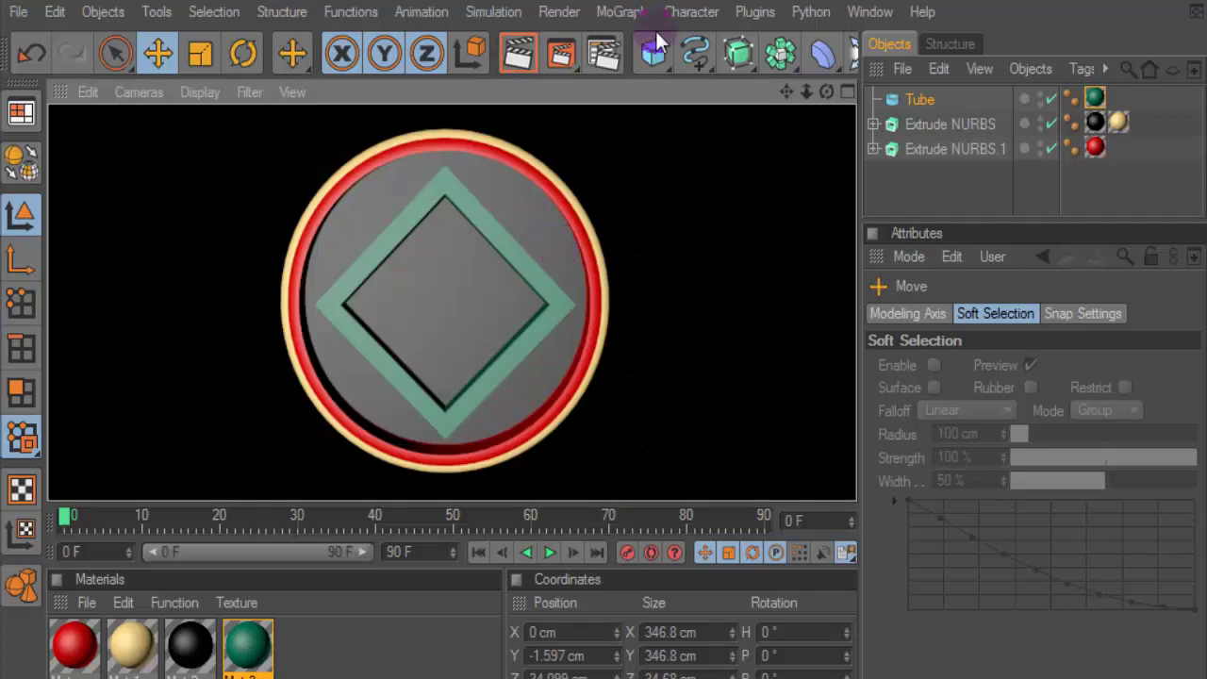
{"action": "left_click", "coordinate": [209, 53]}
{"action": "left_click_drag", "start_coordinate": [579, 250], "coordinate": [576, 303]}
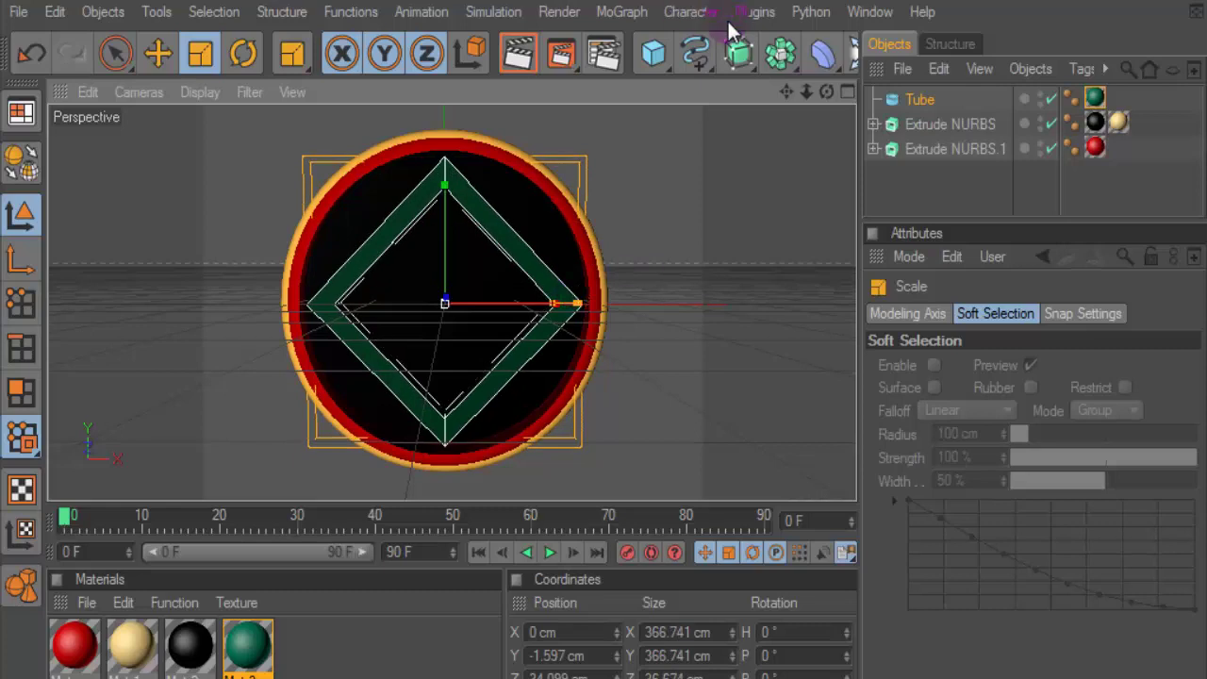
{"action": "left_click", "coordinate": [623, 12]}
- Add a MoText object and move it down onto the left side of the medallion
{"action": "left_click", "coordinate": [631, 275]}
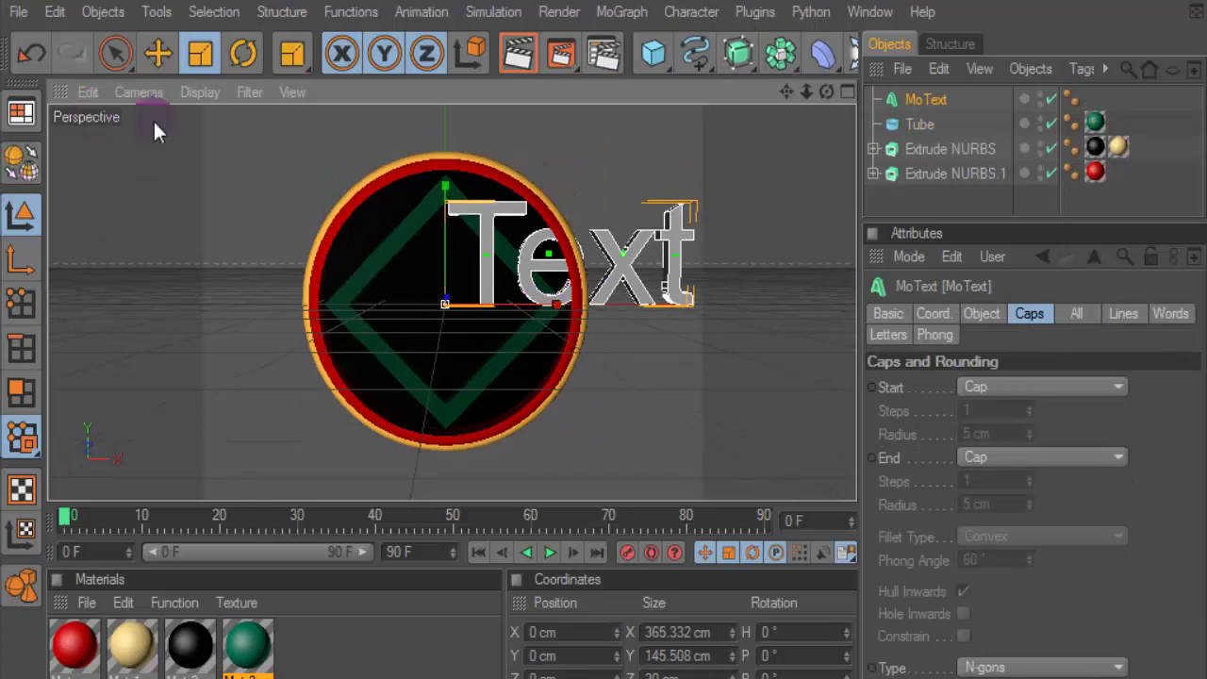
{"action": "key", "text": "e"}
{"action": "left_click_drag", "start_coordinate": [557, 302], "coordinate": [453, 302]}
{"action": "left_click_drag", "start_coordinate": [341, 210], "coordinate": [341, 255]}
- Set the MoText font to Ming Imperial Love
{"action": "left_click", "coordinate": [924, 99]}
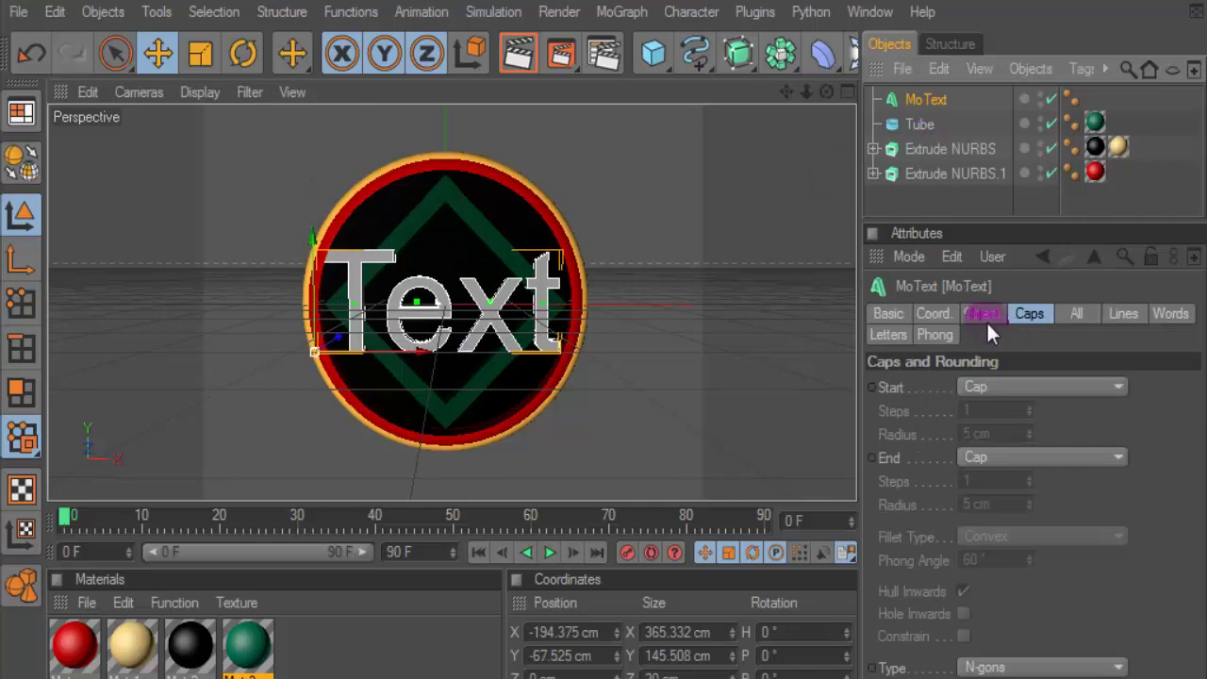
{"action": "left_click", "coordinate": [981, 313]}
{"action": "left_click", "coordinate": [1137, 533]}
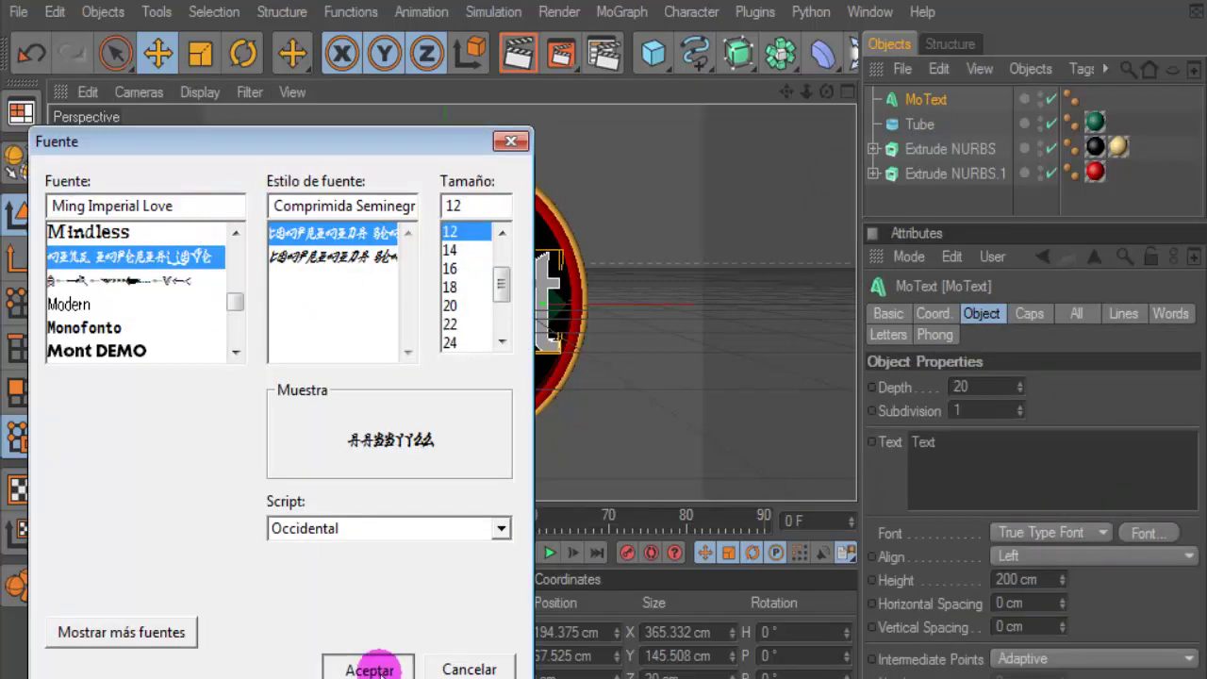
{"action": "left_click", "coordinate": [368, 667]}
{"action": "type", "text": "H"}
{"action": "left_click", "coordinate": [902, 102]}
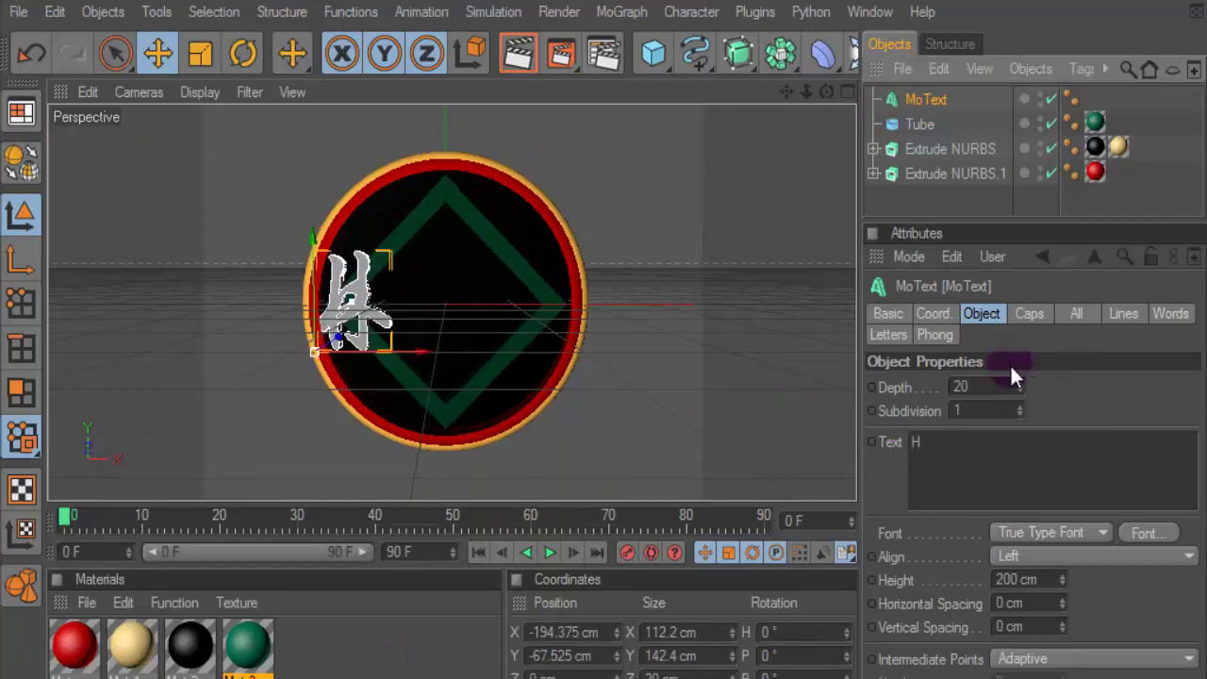
- Change the text to 'A' and shift the glyph right toward the centre
{"action": "left_click_drag", "start_coordinate": [959, 459], "coordinate": [870, 460]}
{"action": "type", "text": "A"}
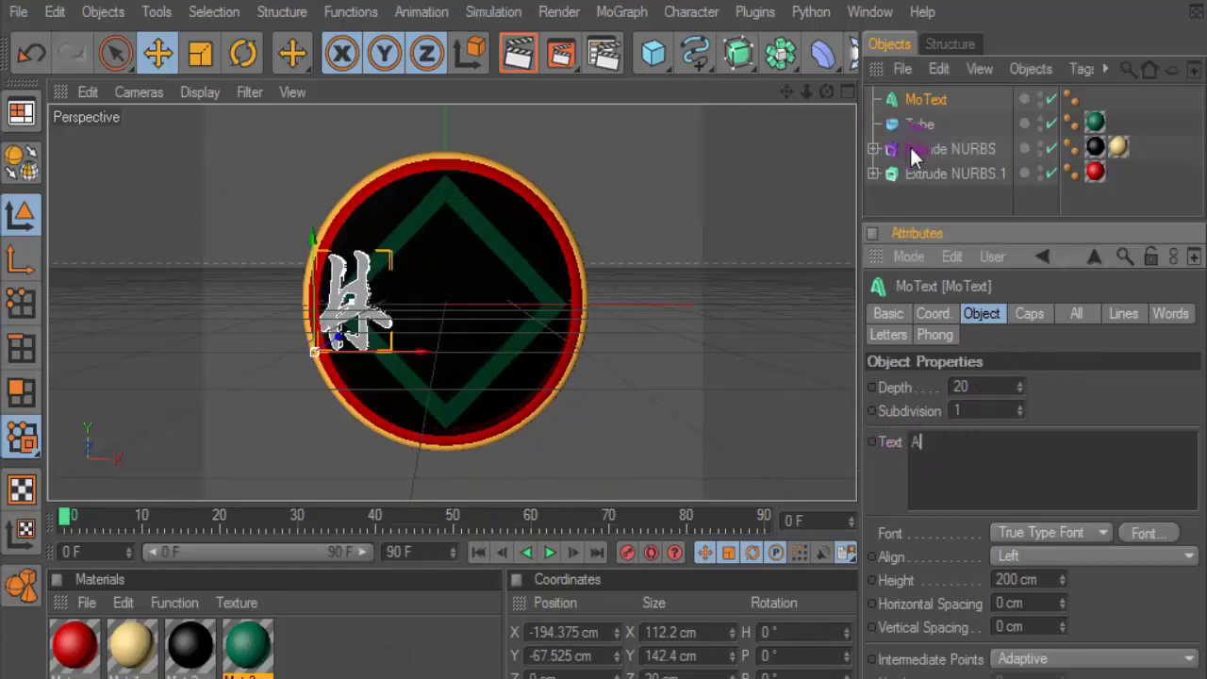
{"action": "left_click", "coordinate": [920, 99]}
{"action": "left_click_drag", "start_coordinate": [406, 350], "coordinate": [453, 351]}
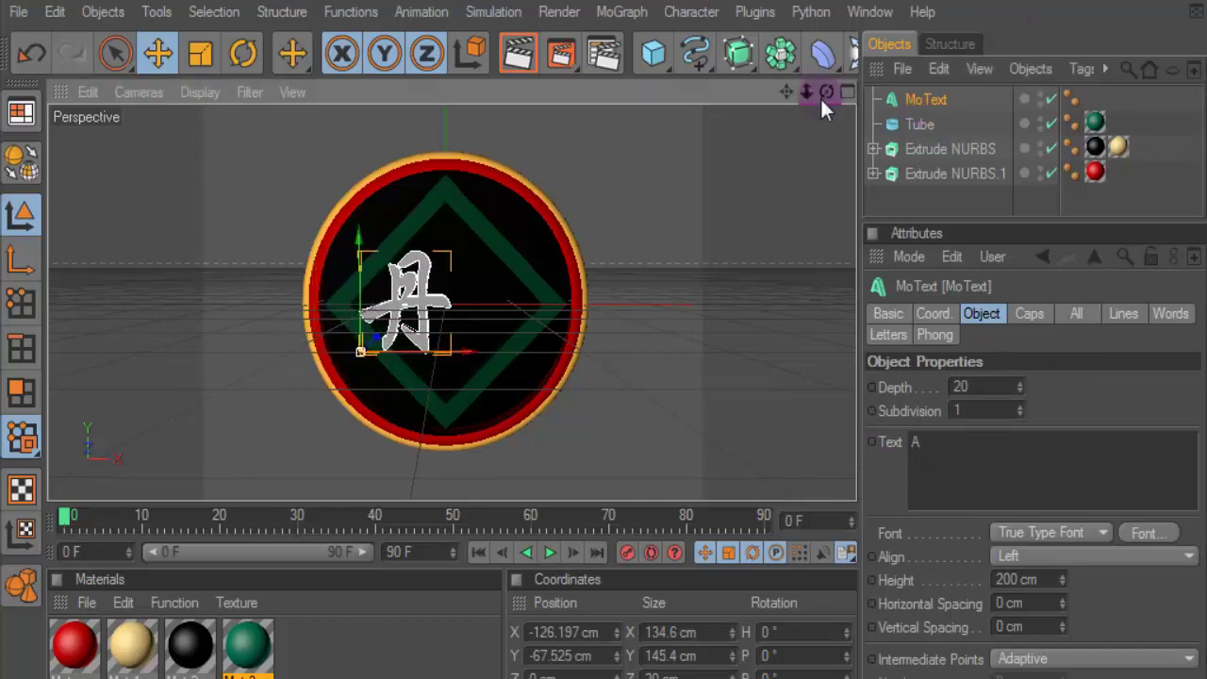
{"action": "mouse_move", "coordinate": [826, 92]}
{"action": "left_mouse_down"}
{"action": "mouse_move", "coordinate": [718, 225]}
{"action": "mouse_move", "coordinate": [924, 100]}
{"action": "left_mouse_up"}
{"action": "scroll", "coordinate": [378, 349], "scroll_direction": "up", "scroll_amount": 3}
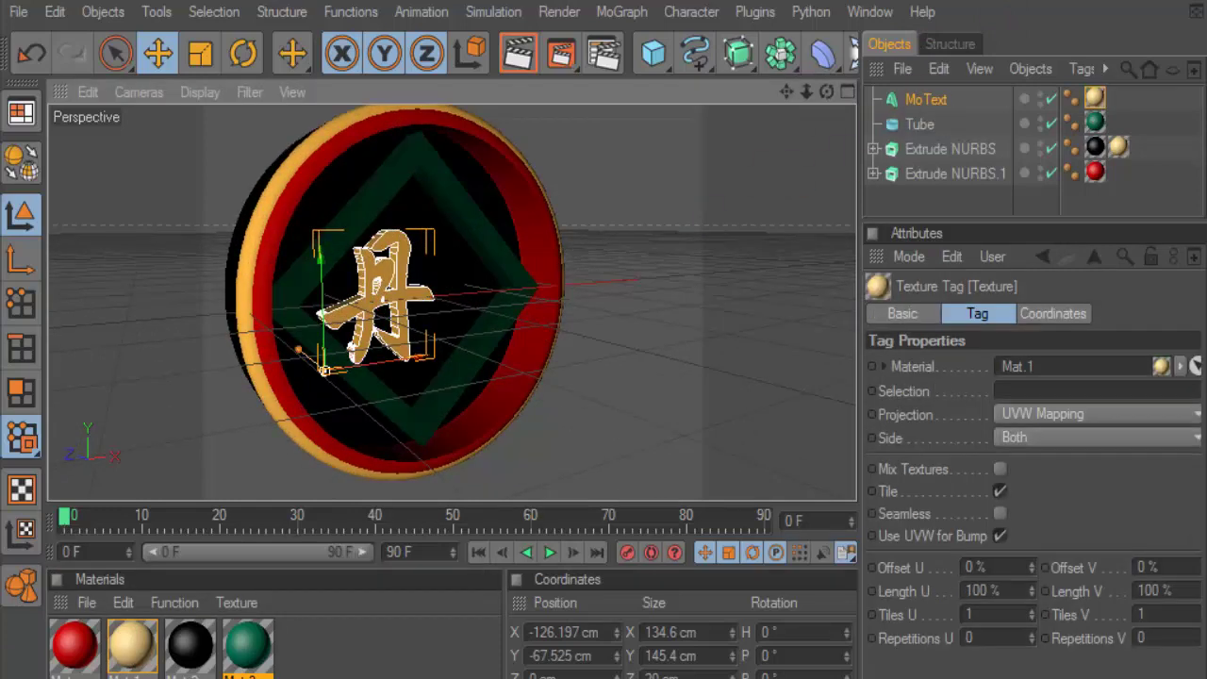
- Set the glyph's extrusion depth to 50 cm
{"action": "left_click_drag", "start_coordinate": [304, 366], "coordinate": [321, 370]}
{"action": "left_click", "coordinate": [929, 99]}
{"action": "double_click", "coordinate": [1005, 388]}
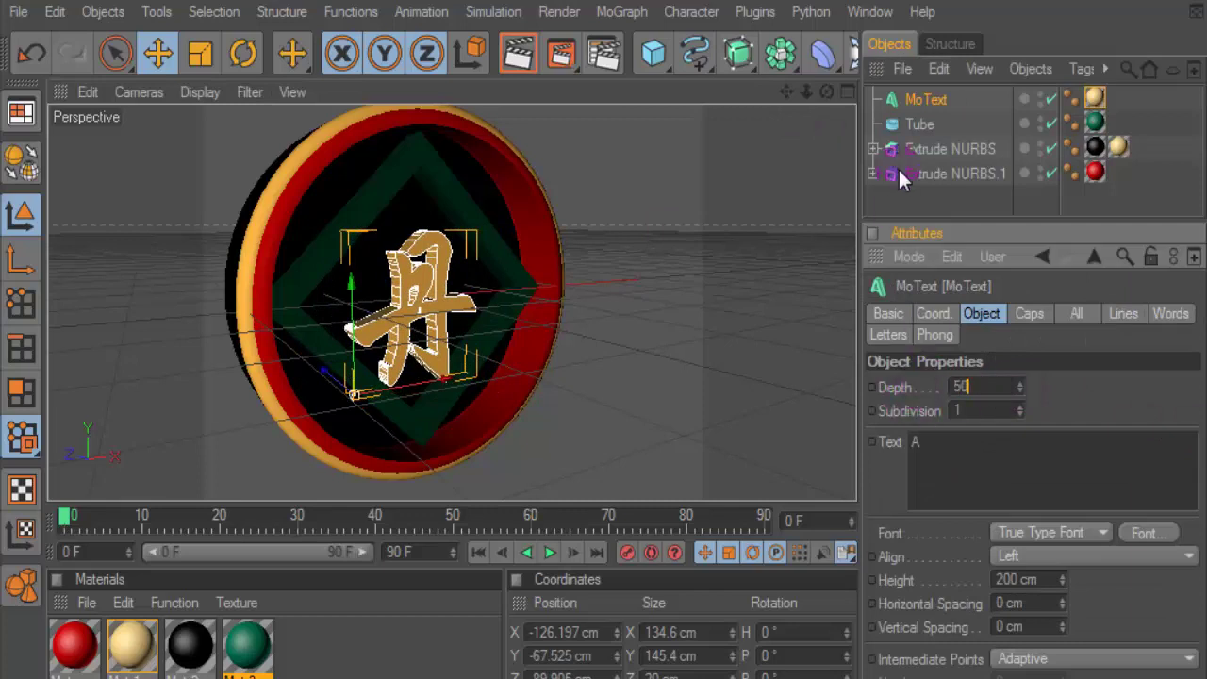
{"action": "left_click", "coordinate": [929, 96]}
- Sink the glyph into the disc from a side view and shift it slightly left
{"action": "left_click_drag", "start_coordinate": [827, 87], "coordinate": [393, 313]}
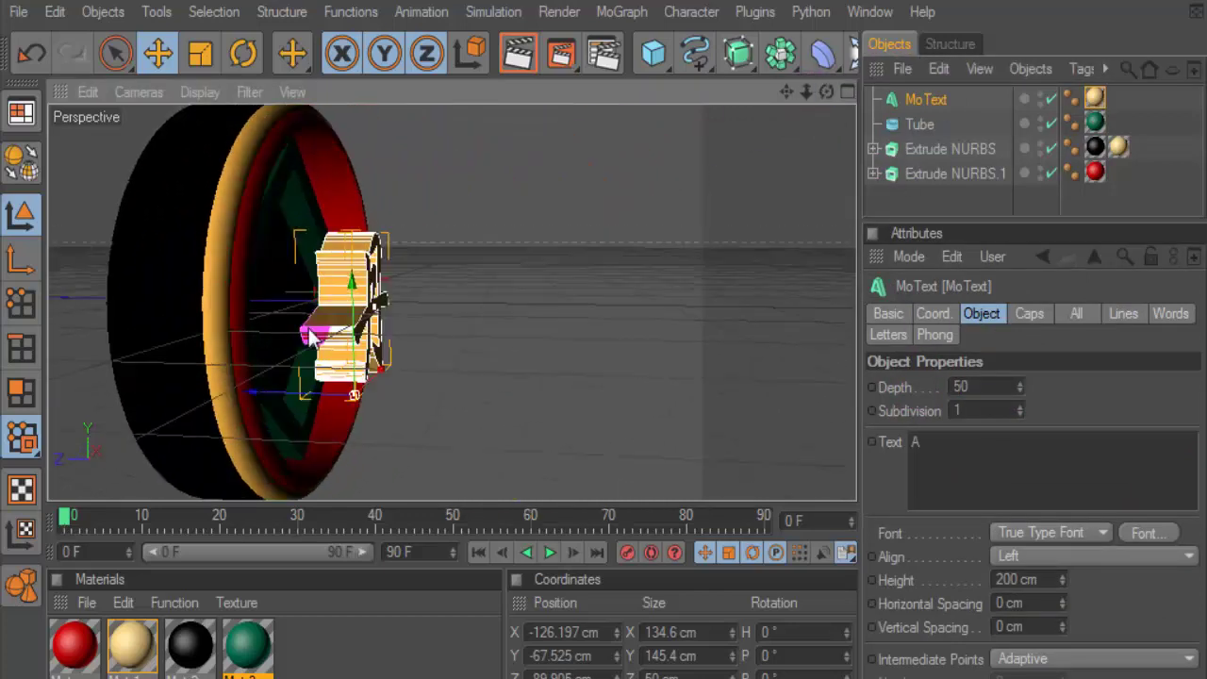
{"action": "left_click_drag", "start_coordinate": [339, 394], "coordinate": [283, 392]}
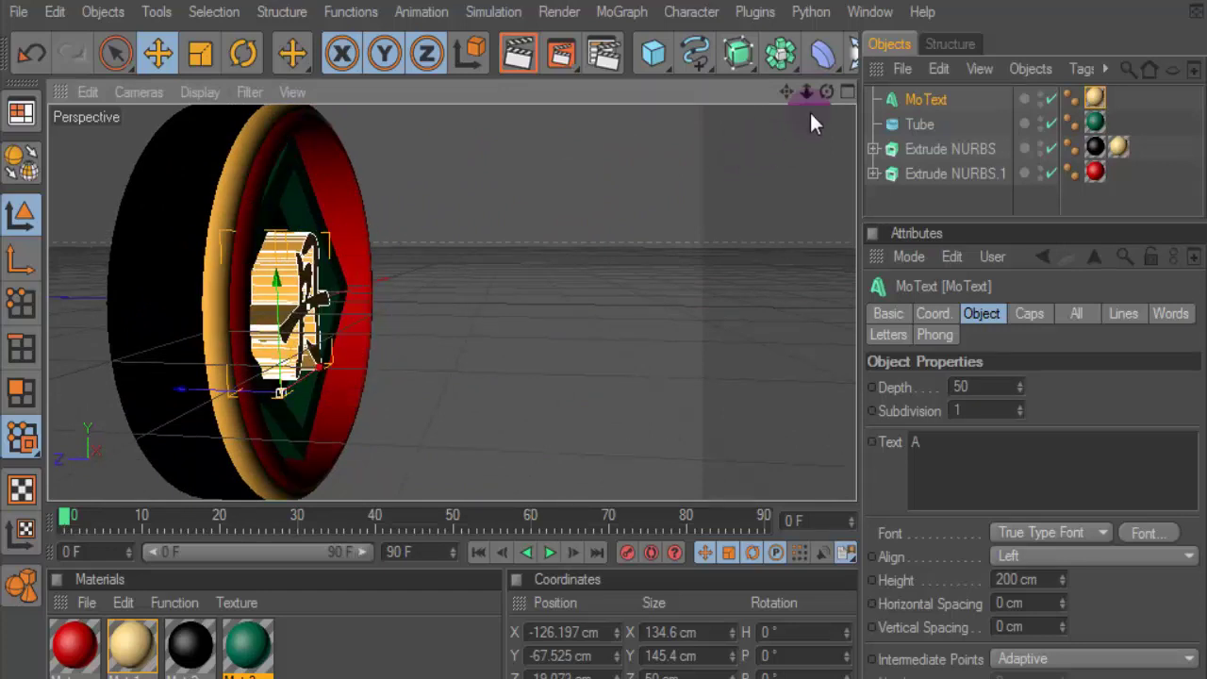
{"action": "left_click_drag", "start_coordinate": [824, 88], "coordinate": [559, 93]}
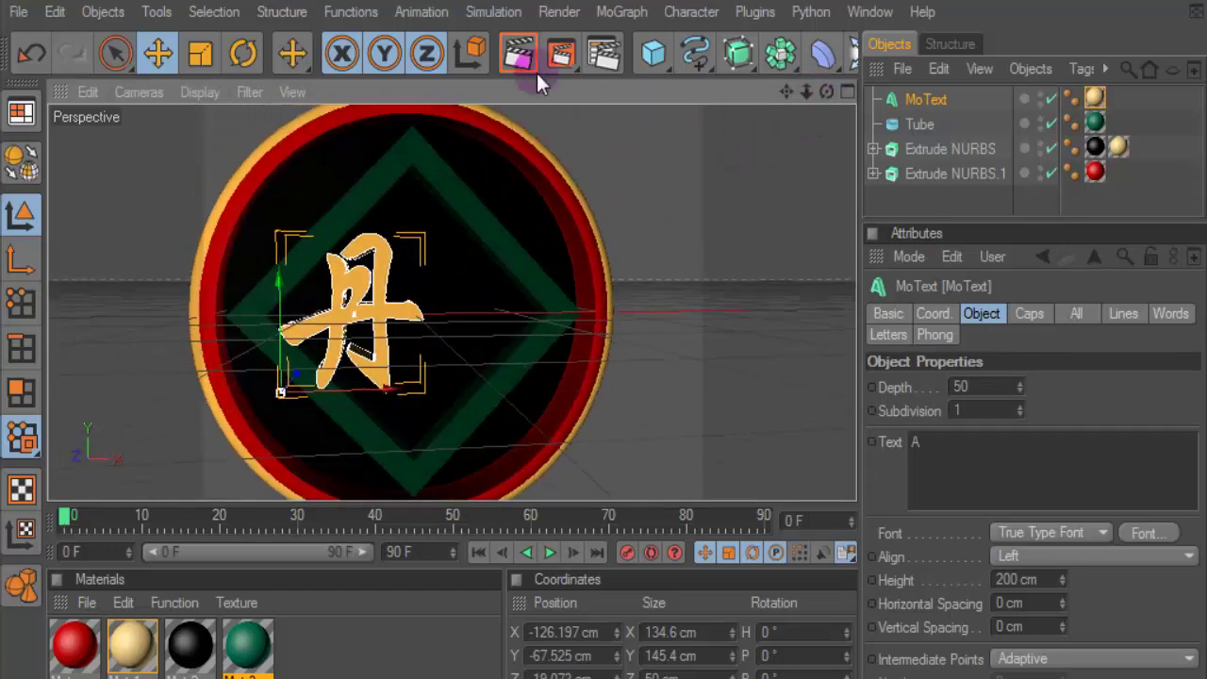
{"action": "left_click", "coordinate": [518, 71]}
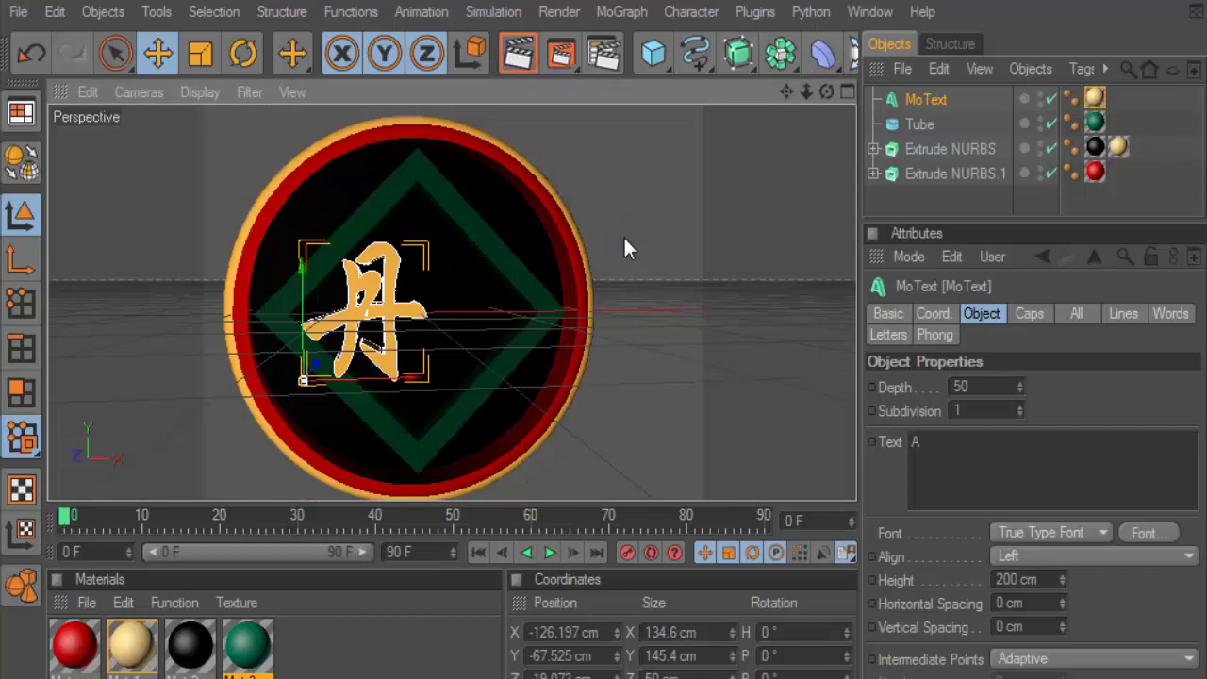
{"action": "left_click_drag", "start_coordinate": [349, 394], "coordinate": [323, 394]}
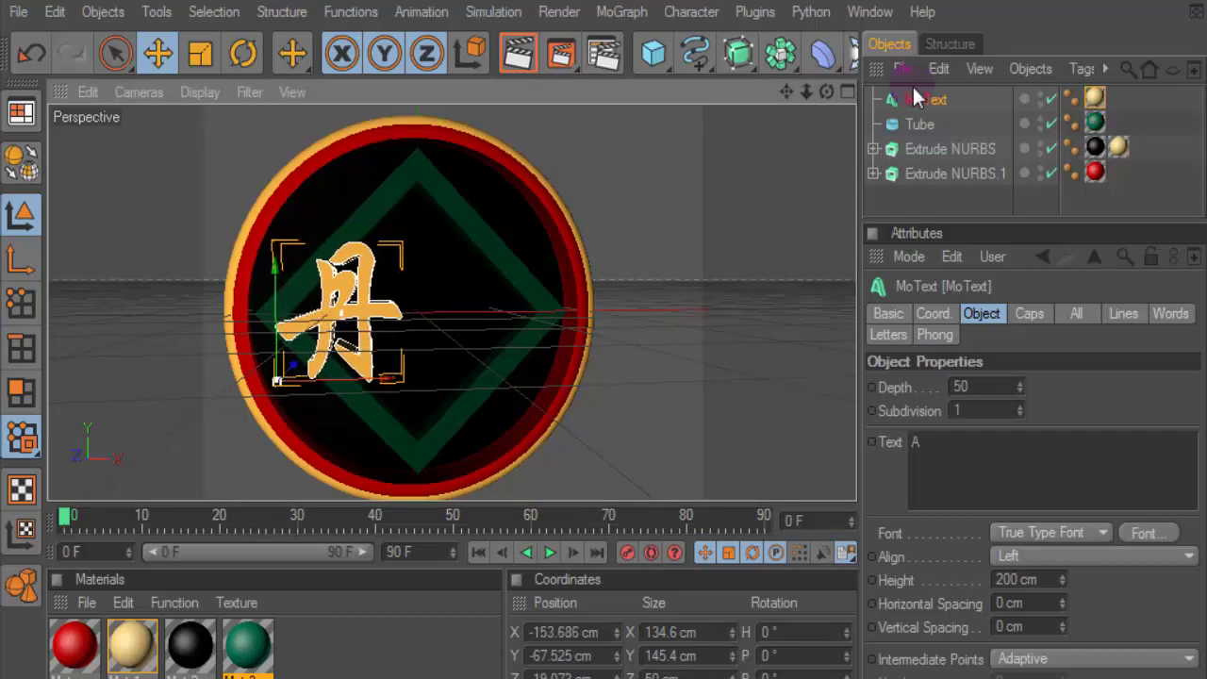
- Duplicate the MoText, change its text to 'B', and place it beside the first glyph
{"action": "left_click_drag", "start_coordinate": [913, 94], "coordinate": [919, 108], "text": "ctrl"}
{"action": "left_click", "coordinate": [953, 458]}
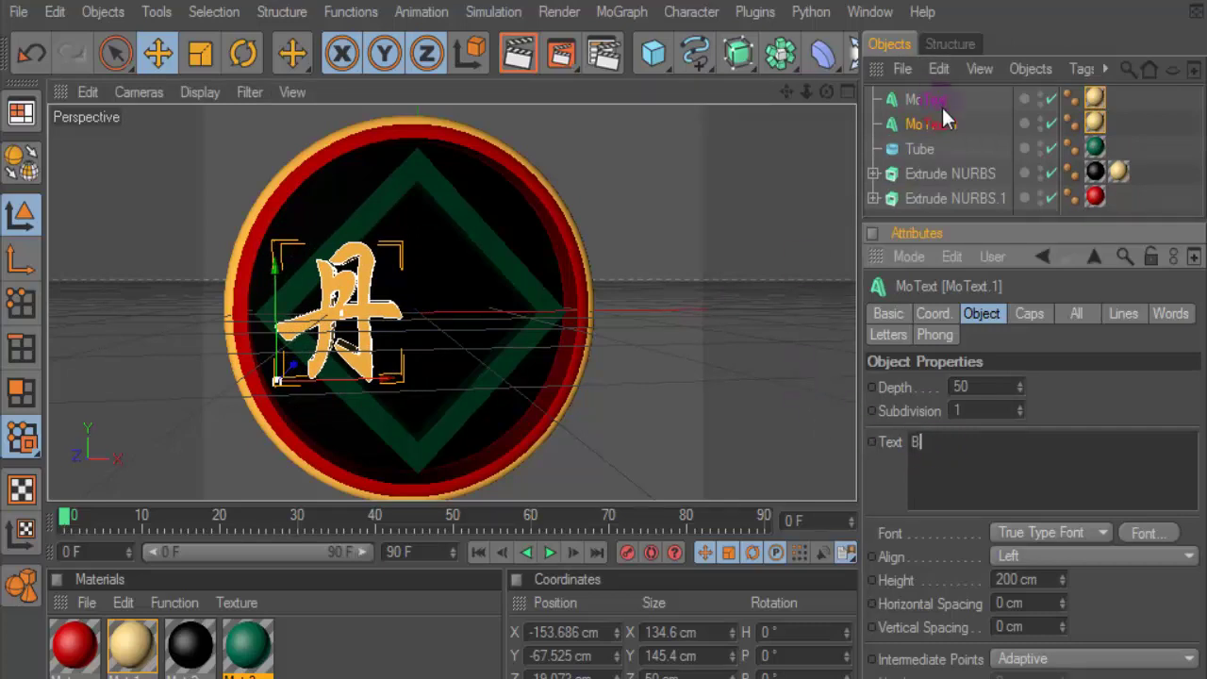
{"action": "left_click", "coordinate": [937, 131]}
{"action": "left_click", "coordinate": [320, 364]}
{"action": "left_click_drag", "start_coordinate": [350, 373], "coordinate": [467, 375]}
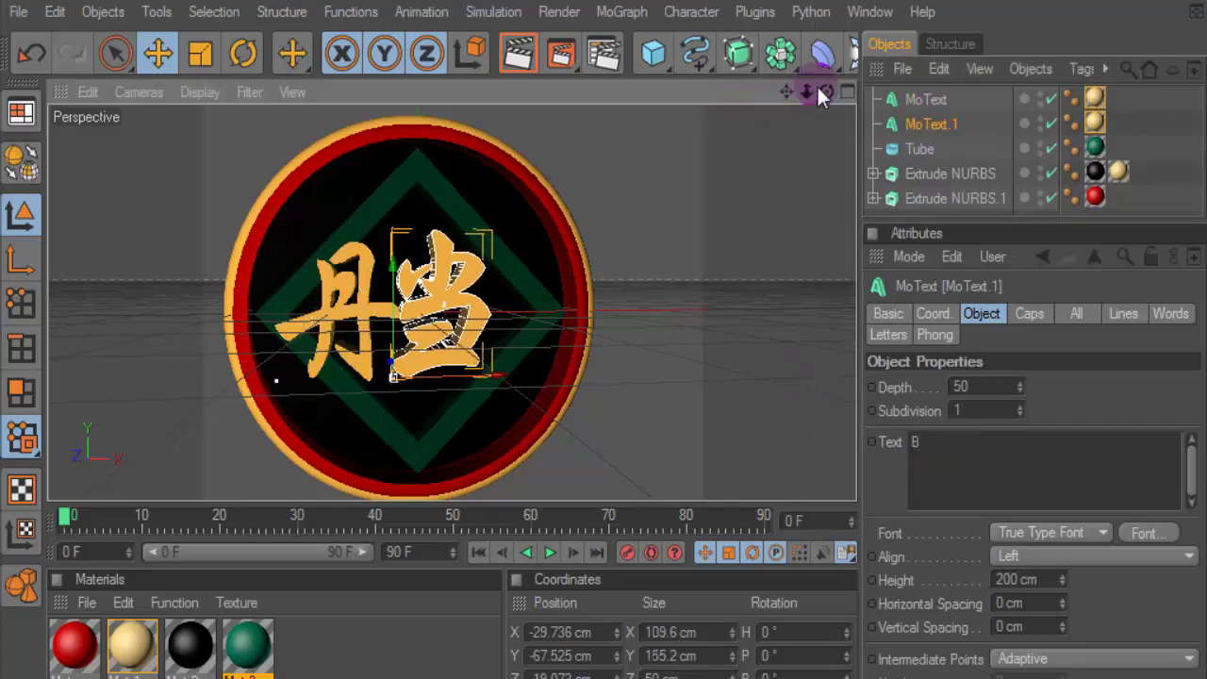
- Enlarge the 'B' glyph and lower it on the medallion
{"action": "left_click_drag", "start_coordinate": [813, 94], "coordinate": [297, 52]}
{"action": "left_click", "coordinate": [200, 55]}
{"action": "left_click_drag", "start_coordinate": [283, 396], "coordinate": [400, 390]}
{"action": "left_click", "coordinate": [158, 55]}
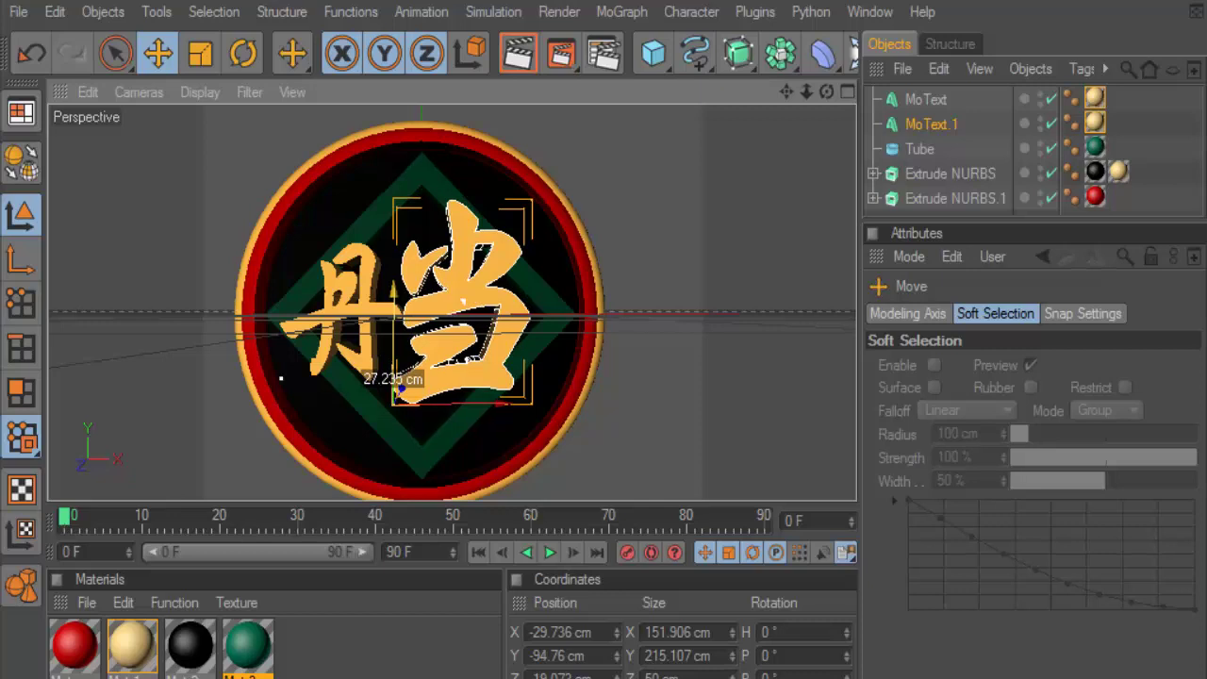
{"action": "left_click_drag", "start_coordinate": [826, 91], "coordinate": [834, 92]}
{"action": "left_click_drag", "start_coordinate": [471, 402], "coordinate": [419, 389]}
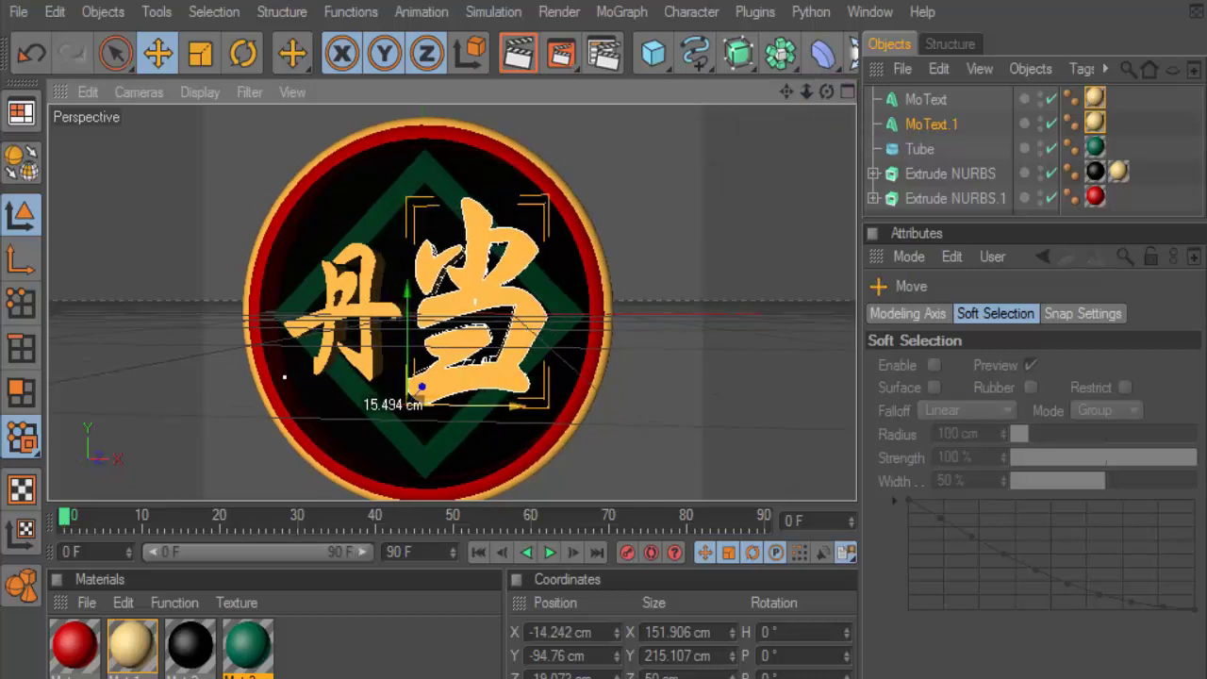
- Enlarge the 'A' glyph and move it left and slightly down
{"action": "left_click", "coordinate": [906, 99]}
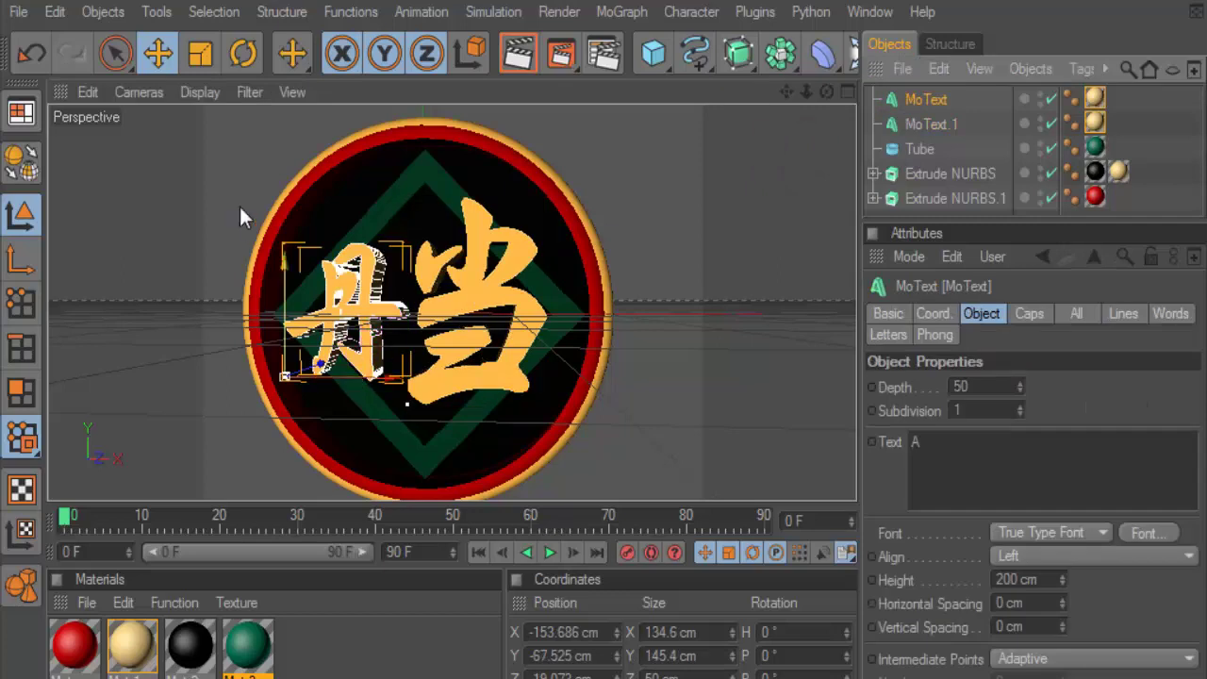
{"action": "left_click", "coordinate": [194, 57]}
{"action": "left_click_drag", "start_coordinate": [713, 248], "coordinate": [755, 248]}
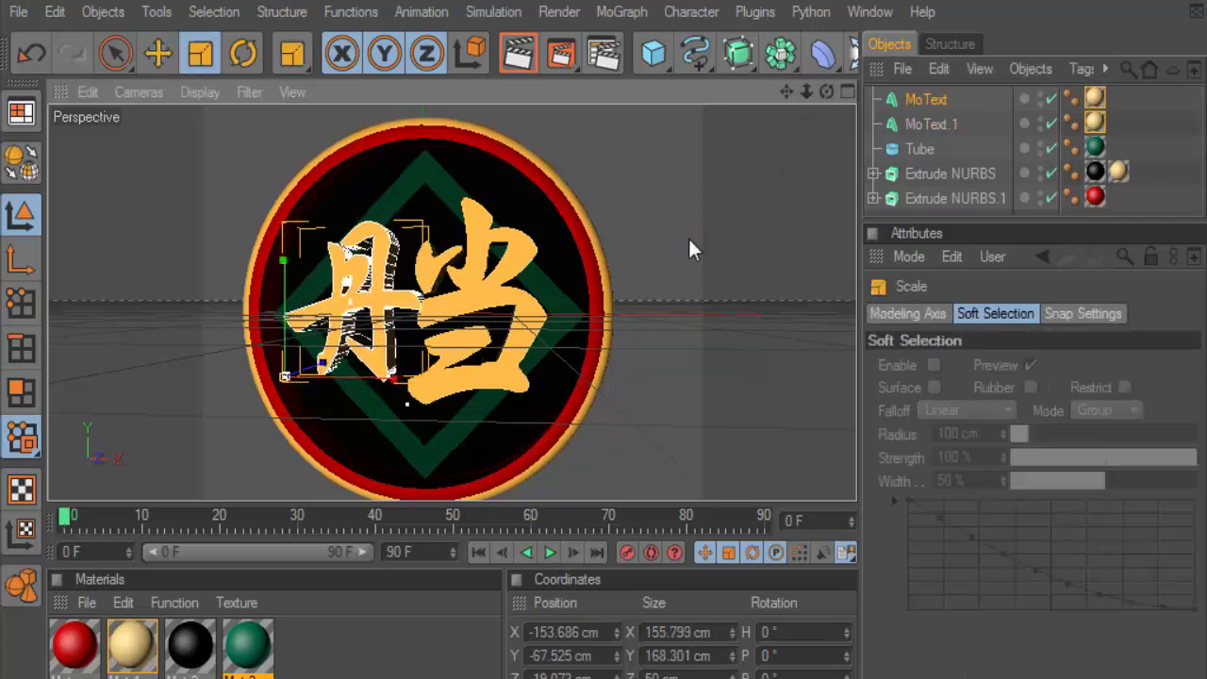
{"action": "left_click", "coordinate": [157, 55]}
{"action": "left_click_drag", "start_coordinate": [388, 378], "coordinate": [351, 378]}
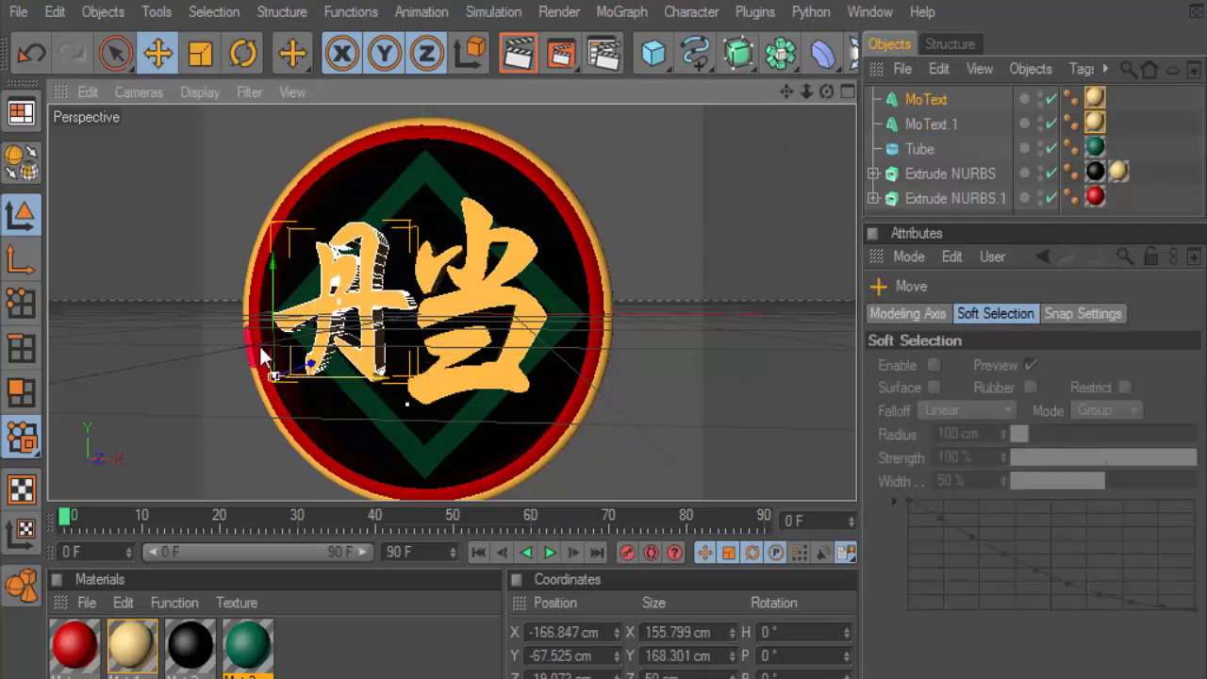
{"action": "left_click_drag", "start_coordinate": [271, 300], "coordinate": [272, 310]}
- Shift the 'B' glyph left and preview a render of the emblem
{"action": "left_click", "coordinate": [931, 123]}
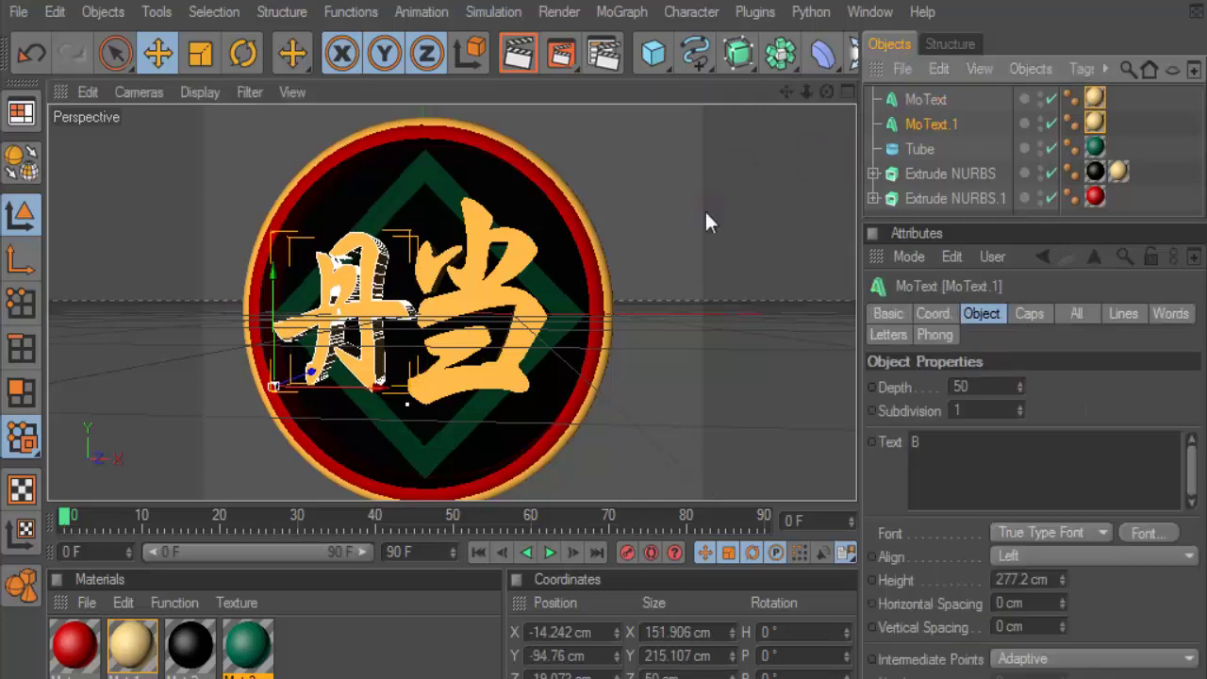
{"action": "left_click_drag", "start_coordinate": [449, 406], "coordinate": [429, 406]}
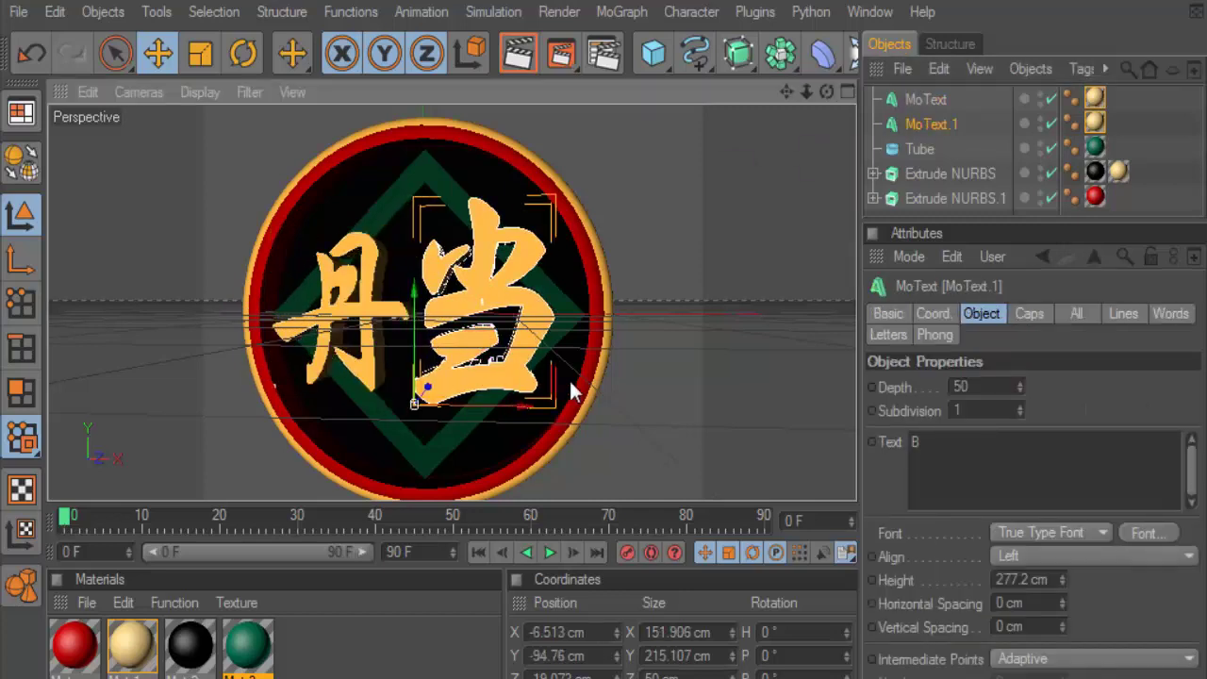
{"action": "scroll", "coordinate": [567, 381], "scroll_direction": "down", "scroll_amount": 2}
{"action": "left_click", "coordinate": [517, 54]}
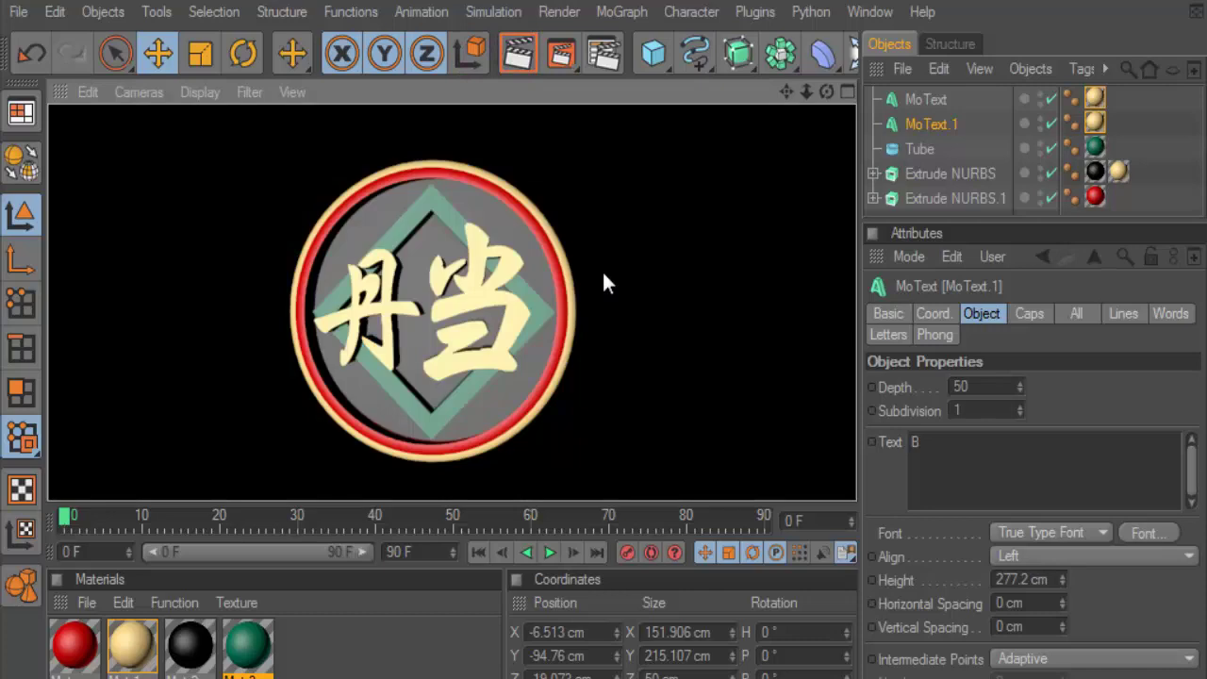
- Select both glyphs and give them a Fillet start cap with a 5 cm radius
{"action": "left_click", "coordinate": [523, 349]}
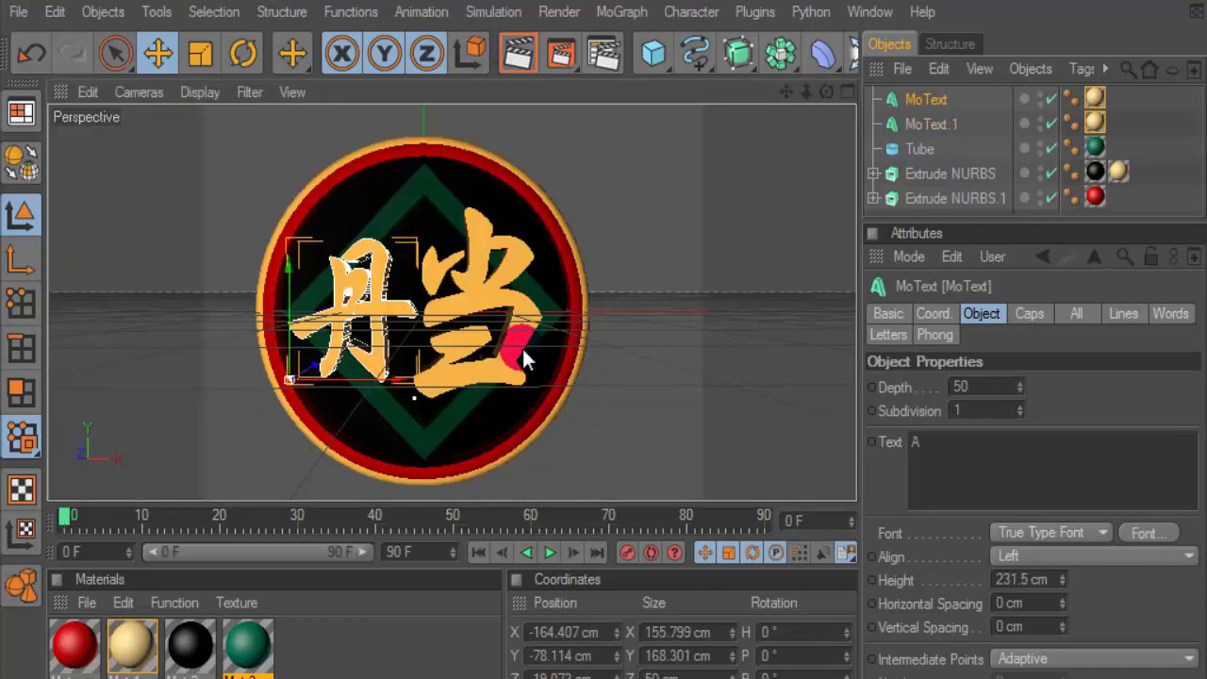
{"action": "left_click", "coordinate": [907, 125], "text": "ctrl"}
{"action": "left_click", "coordinate": [1029, 313]}
{"action": "left_click_drag", "start_coordinate": [992, 386], "coordinate": [1010, 479]}
{"action": "left_click", "coordinate": [1010, 481]}
{"action": "left_click", "coordinate": [992, 434]}
{"action": "type", "text": "300"}
{"action": "key", "text": "Tab"}
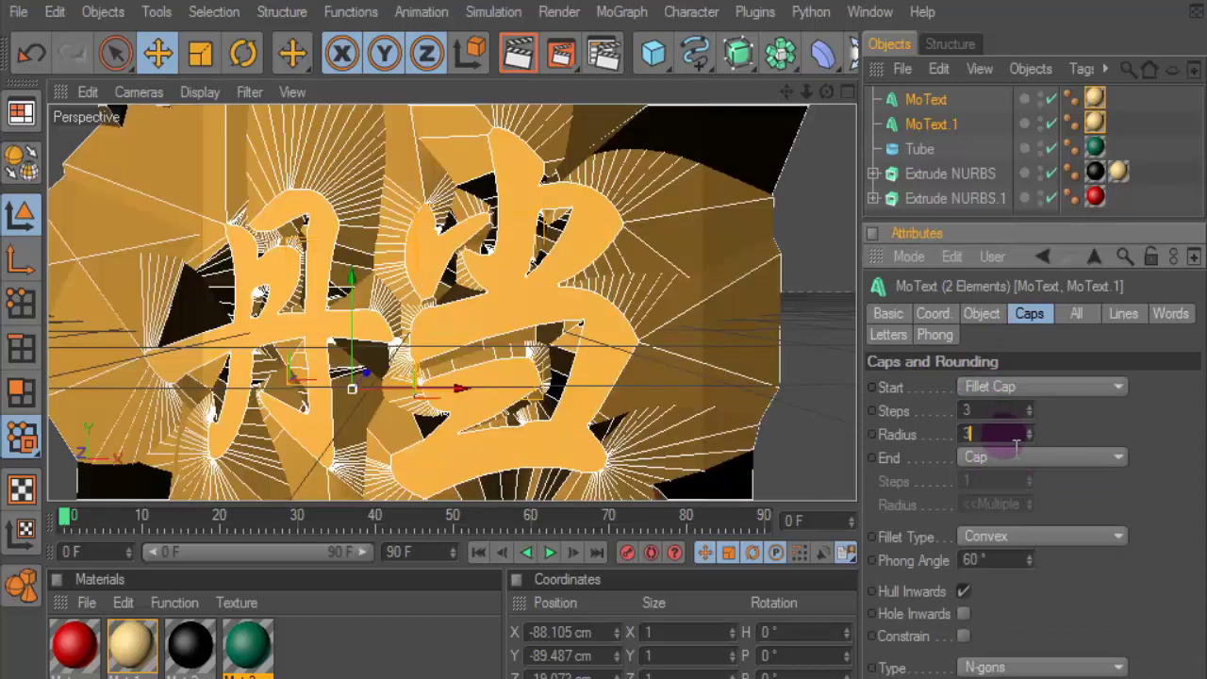
{"action": "left_click", "coordinate": [1009, 457]}
- Set the fillet to 5 steps and preview the rounded glyphs in a render
{"action": "left_click", "coordinate": [1092, 419]}
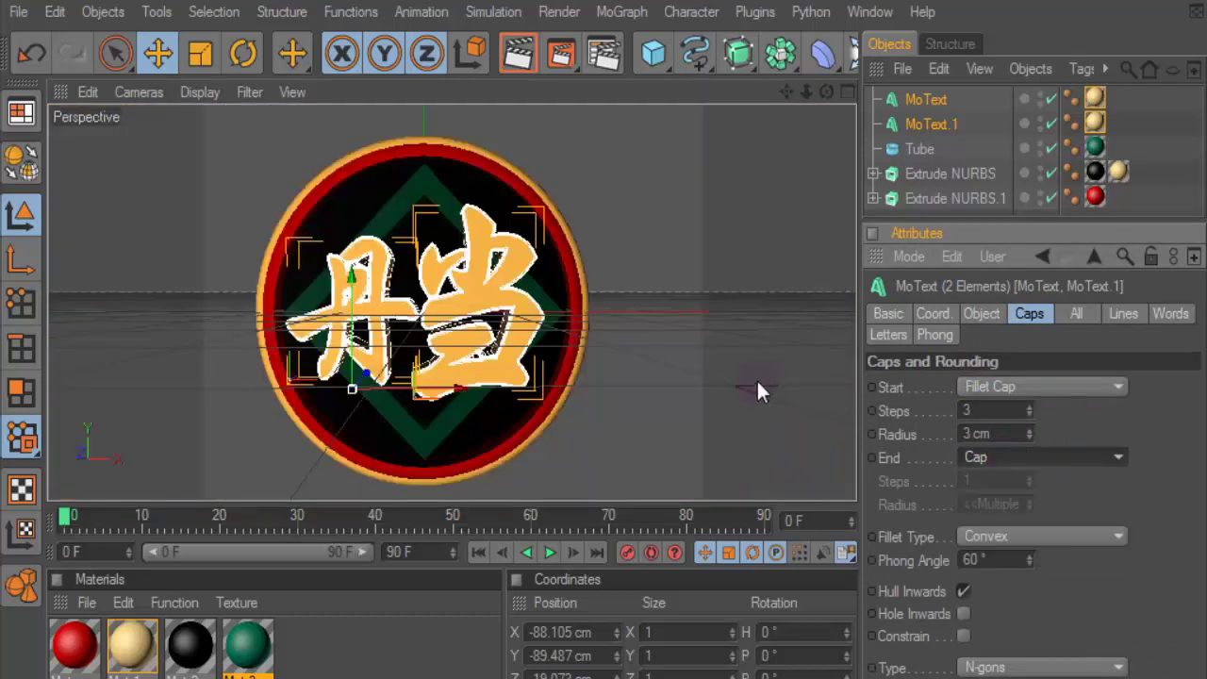
{"action": "left_click", "coordinate": [514, 48]}
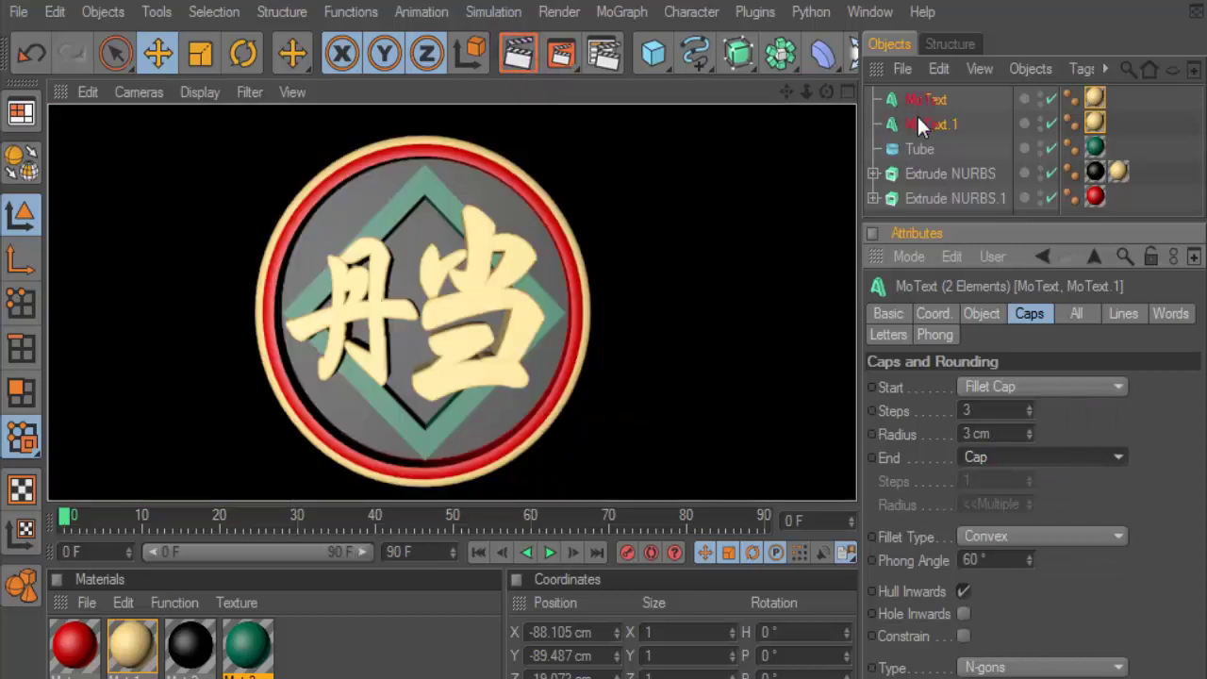
{"action": "left_click", "coordinate": [962, 410]}
{"action": "type", "text": "5"}
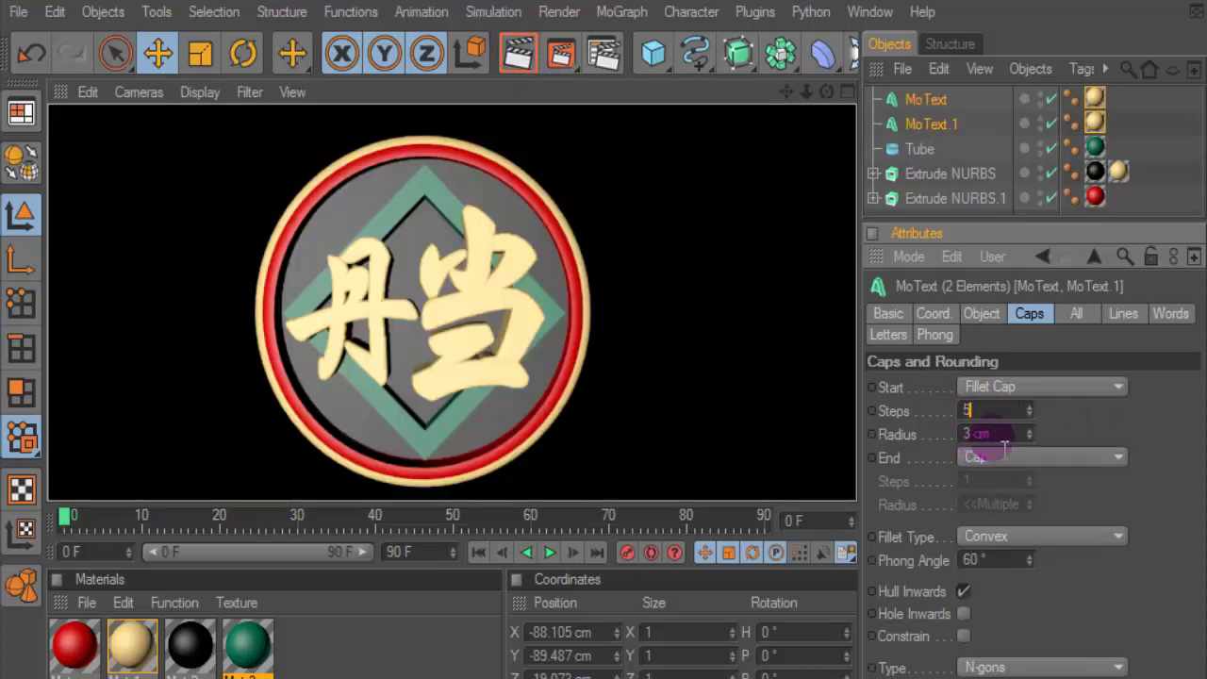
{"action": "left_click", "coordinate": [1037, 408]}
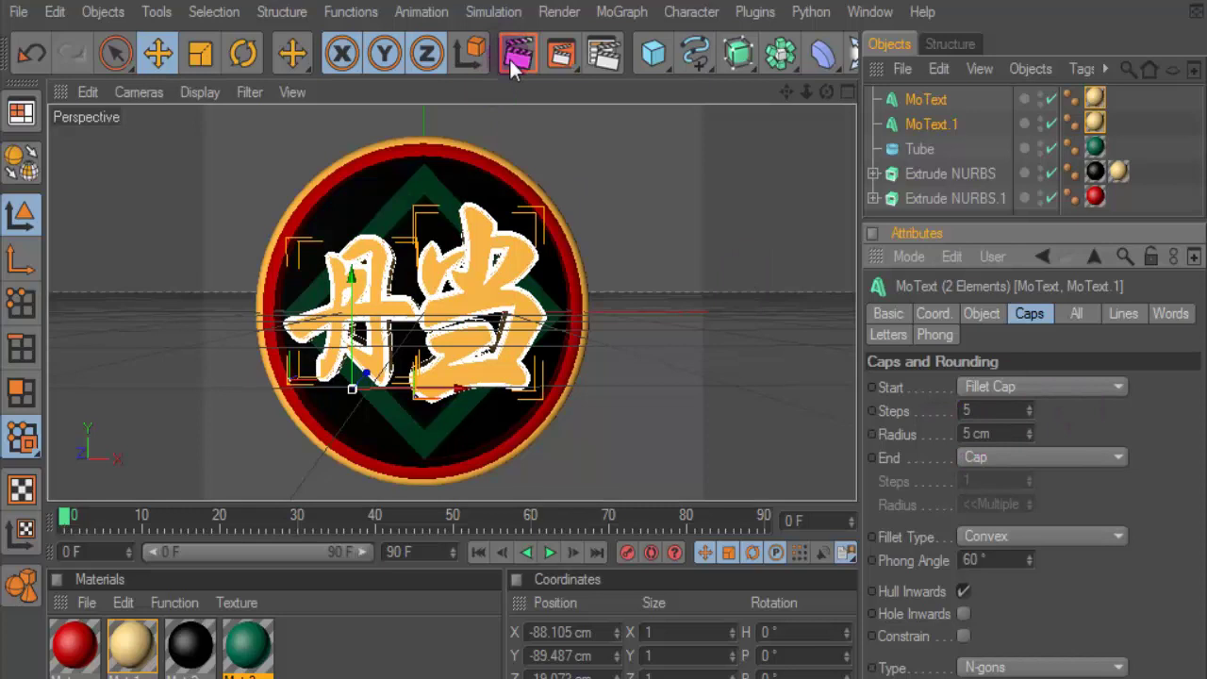
{"action": "left_click", "coordinate": [515, 52]}
{"action": "left_click", "coordinate": [551, 358]}
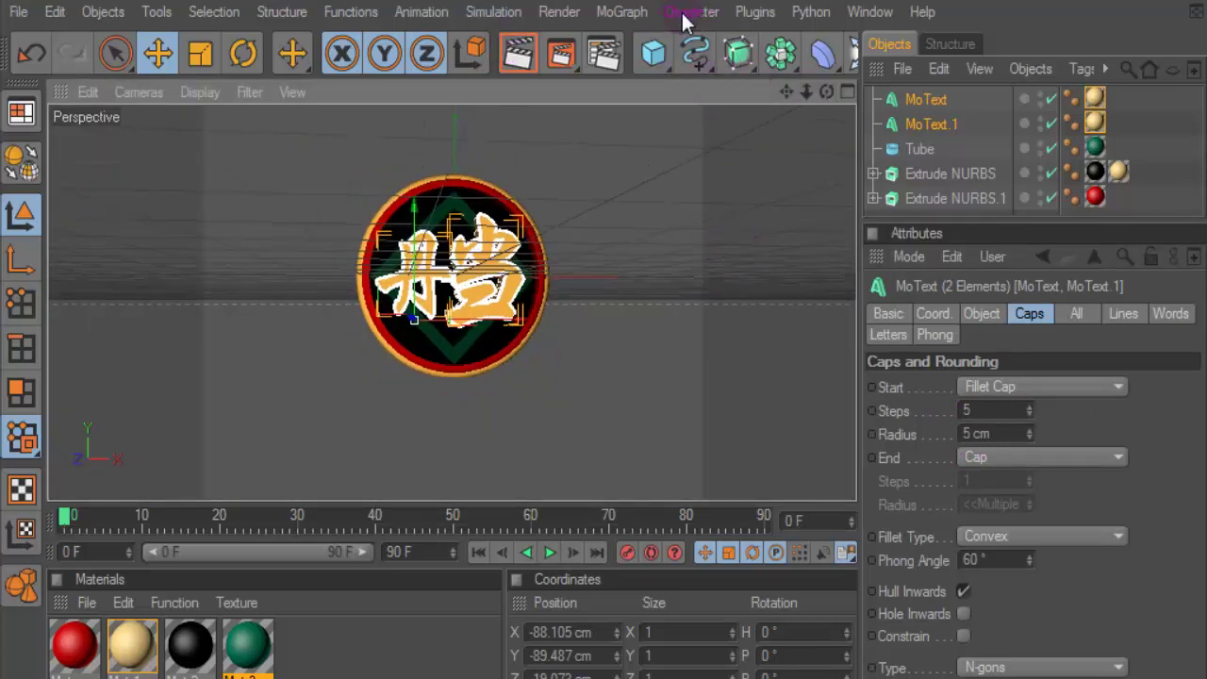
- Add a new MoText, move it left of the disc, and change its text to '2'
{"action": "left_click", "coordinate": [643, 19]}
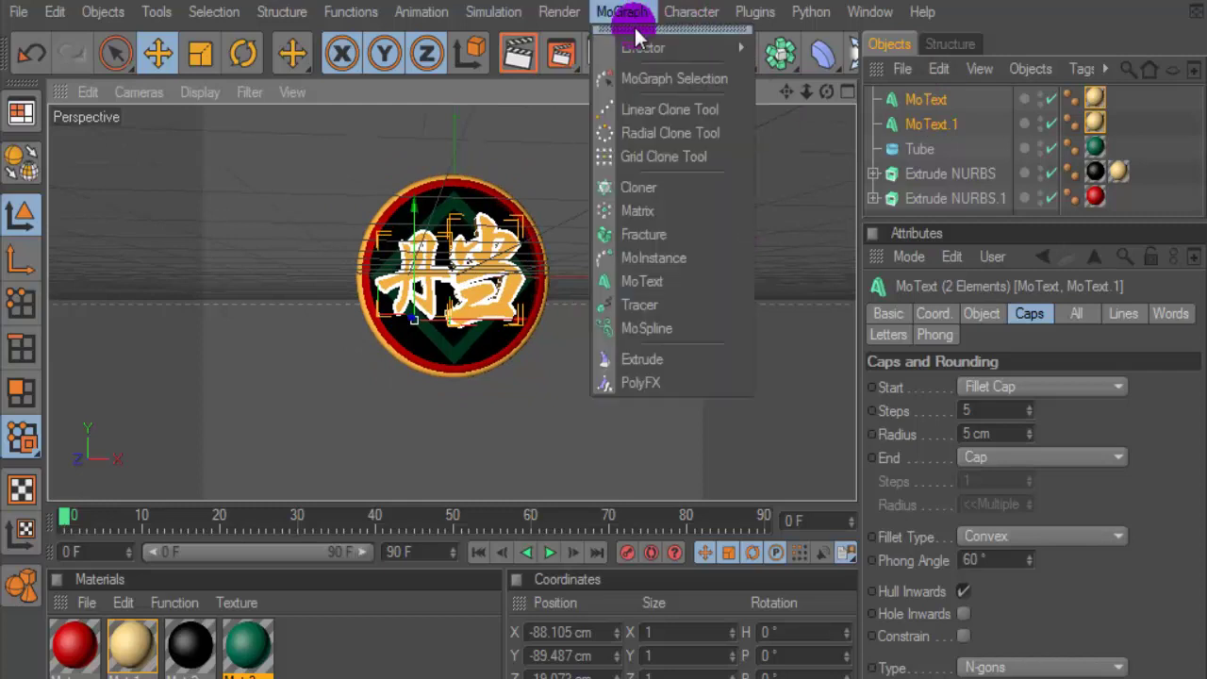
{"action": "left_click", "coordinate": [685, 278]}
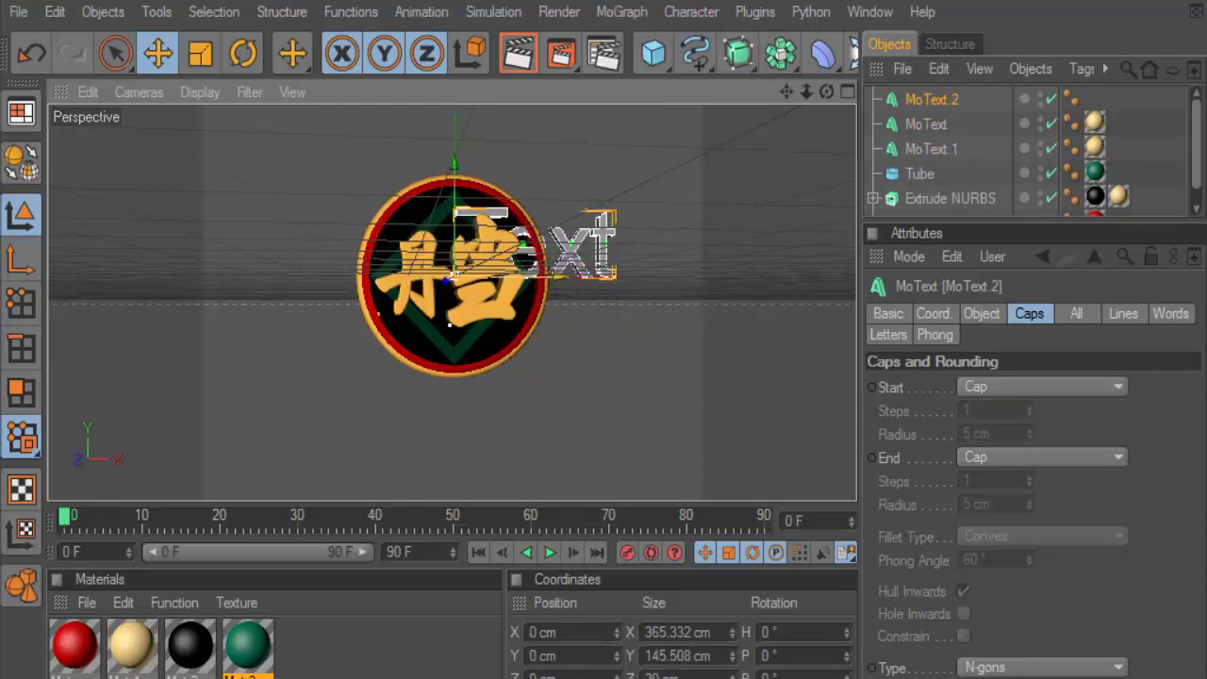
{"action": "left_click_drag", "start_coordinate": [455, 274], "coordinate": [240, 277]}
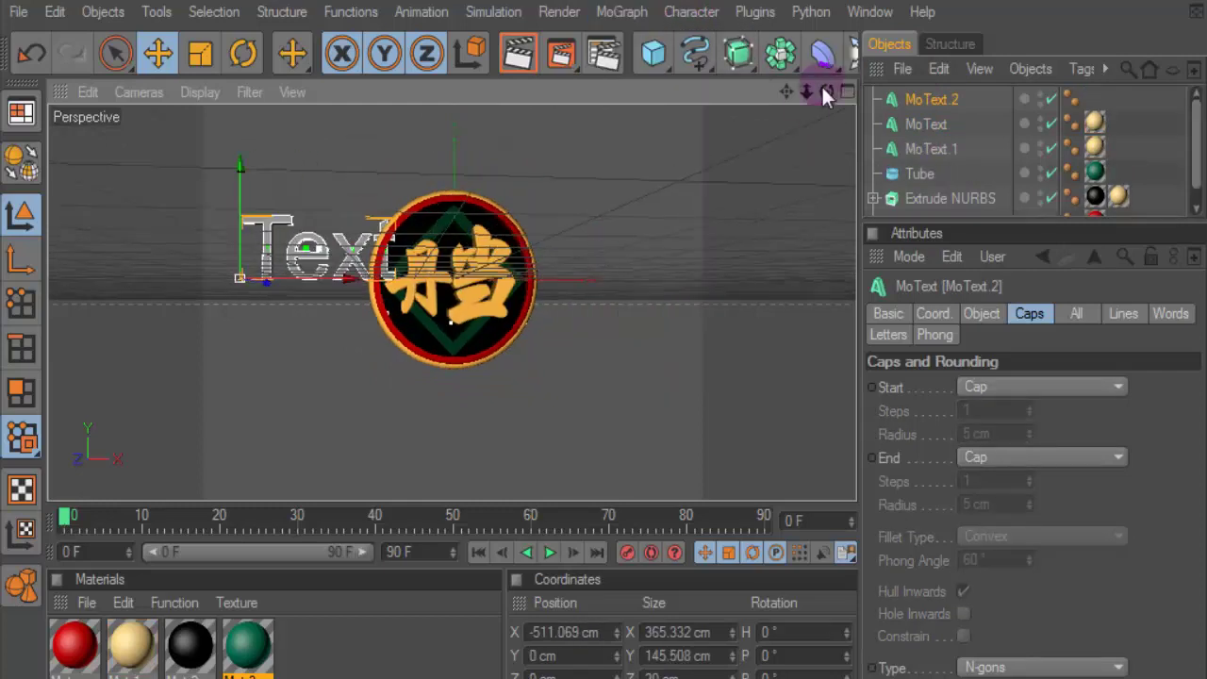
{"action": "left_click_drag", "start_coordinate": [826, 92], "coordinate": [446, 272]}
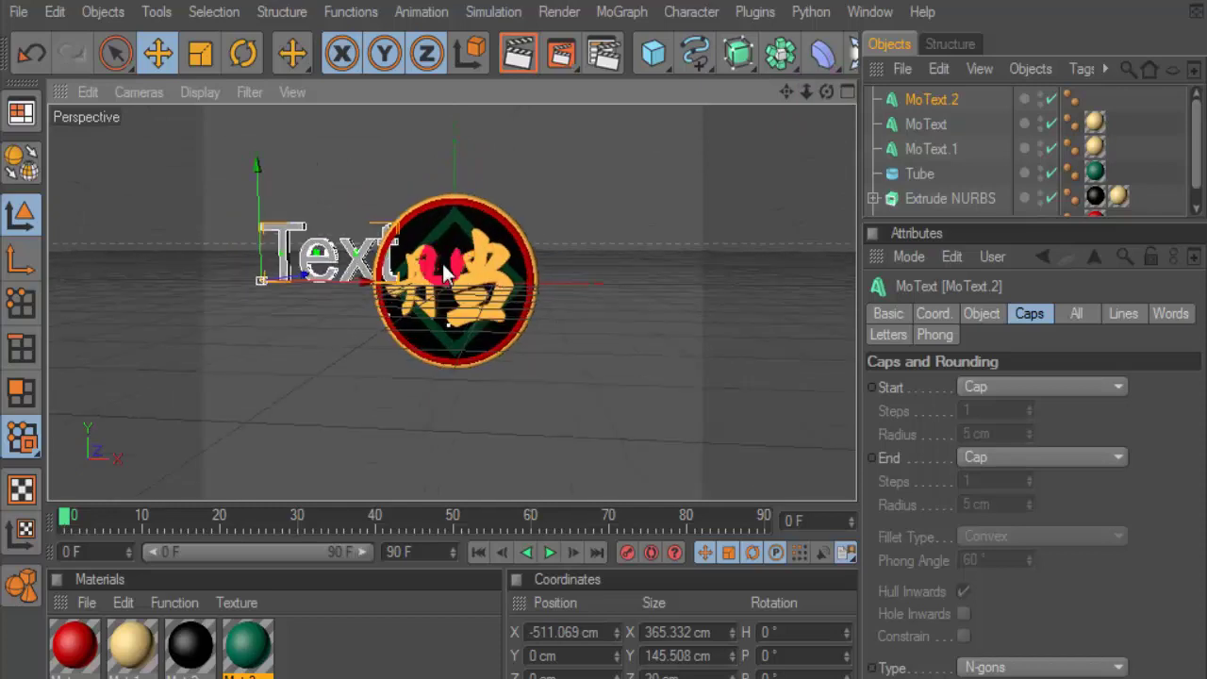
{"action": "left_click", "coordinate": [981, 314]}
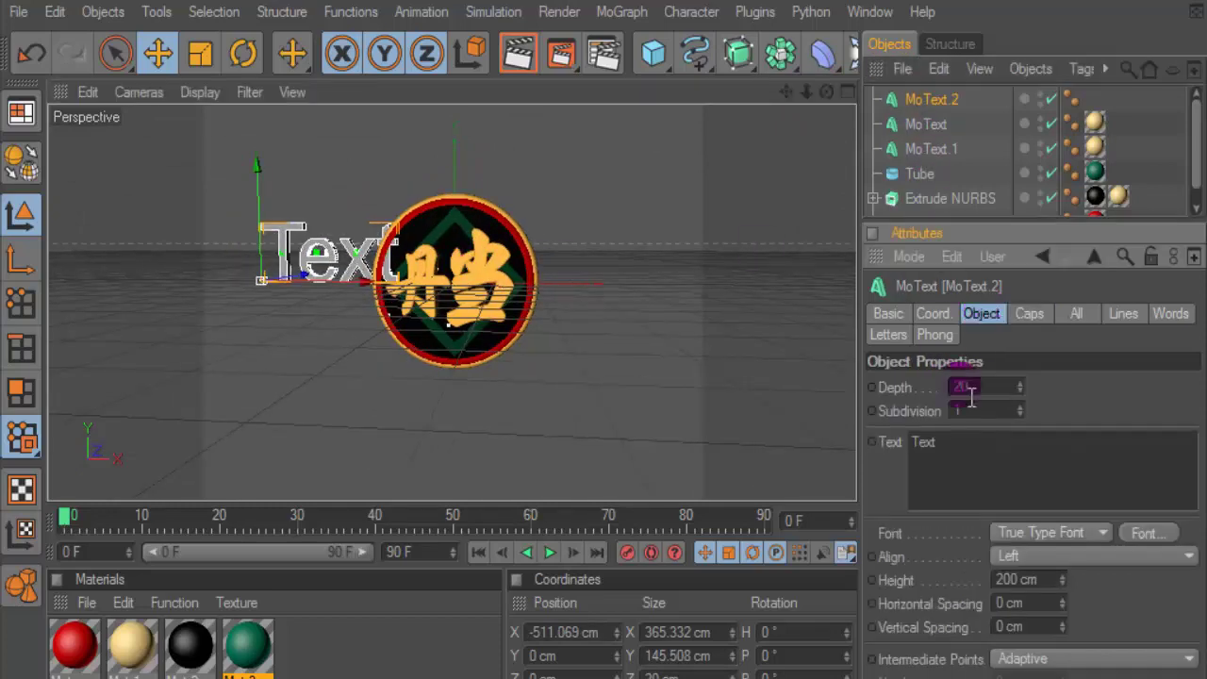
{"action": "left_click_drag", "start_coordinate": [971, 453], "coordinate": [807, 433]}
{"action": "type", "text": "2"}
{"action": "left_click", "coordinate": [894, 115]}
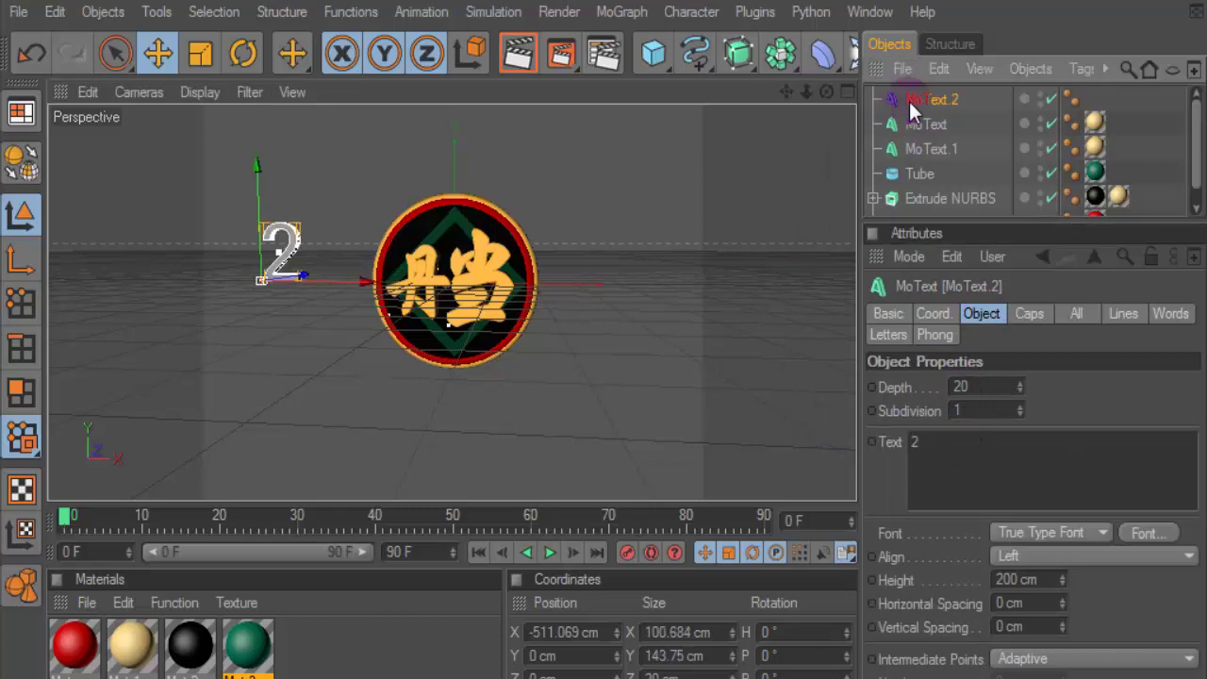
- Enlarge the object list and select all the medallion parts
{"action": "left_click_drag", "start_coordinate": [943, 233], "coordinate": [943, 332]}
{"action": "left_click", "coordinate": [954, 222]}
{"action": "left_click", "coordinate": [919, 124], "text": "shift"}
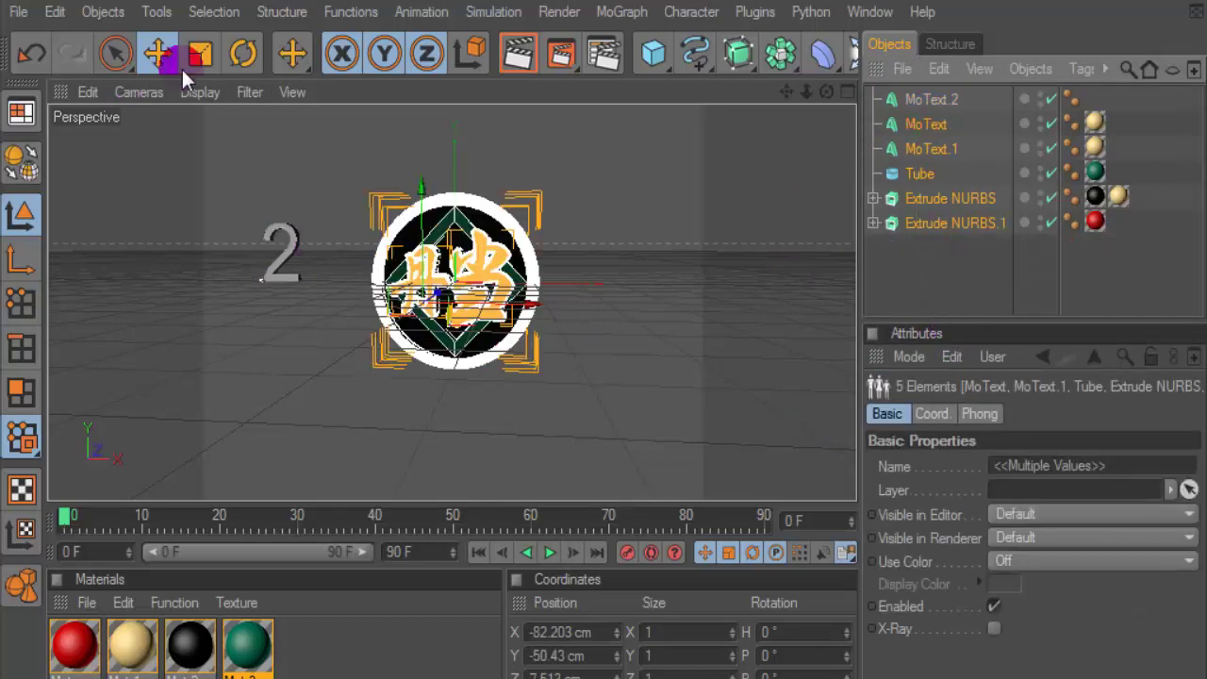
- In the front view, shrink the five medallion parts and move them to about X −338 cm, overlapping the 2
{"action": "left_click", "coordinate": [242, 52]}
{"action": "left_click", "coordinate": [621, 215]}
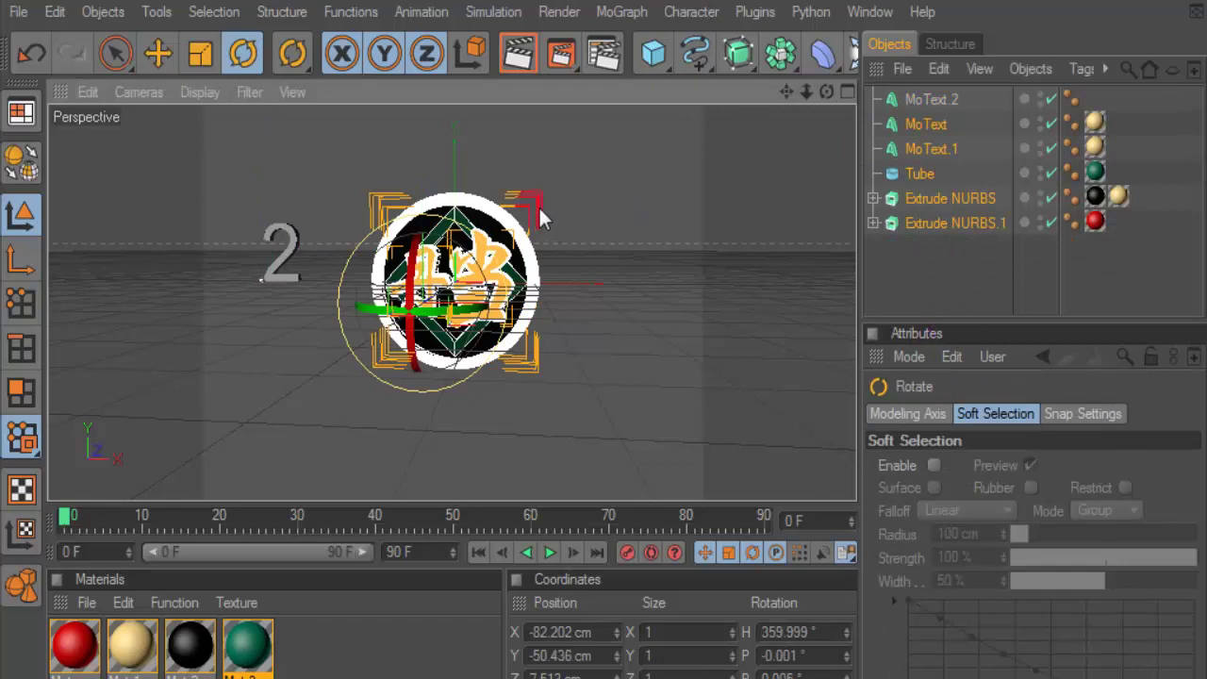
{"action": "key", "text": "ctrl+z"}
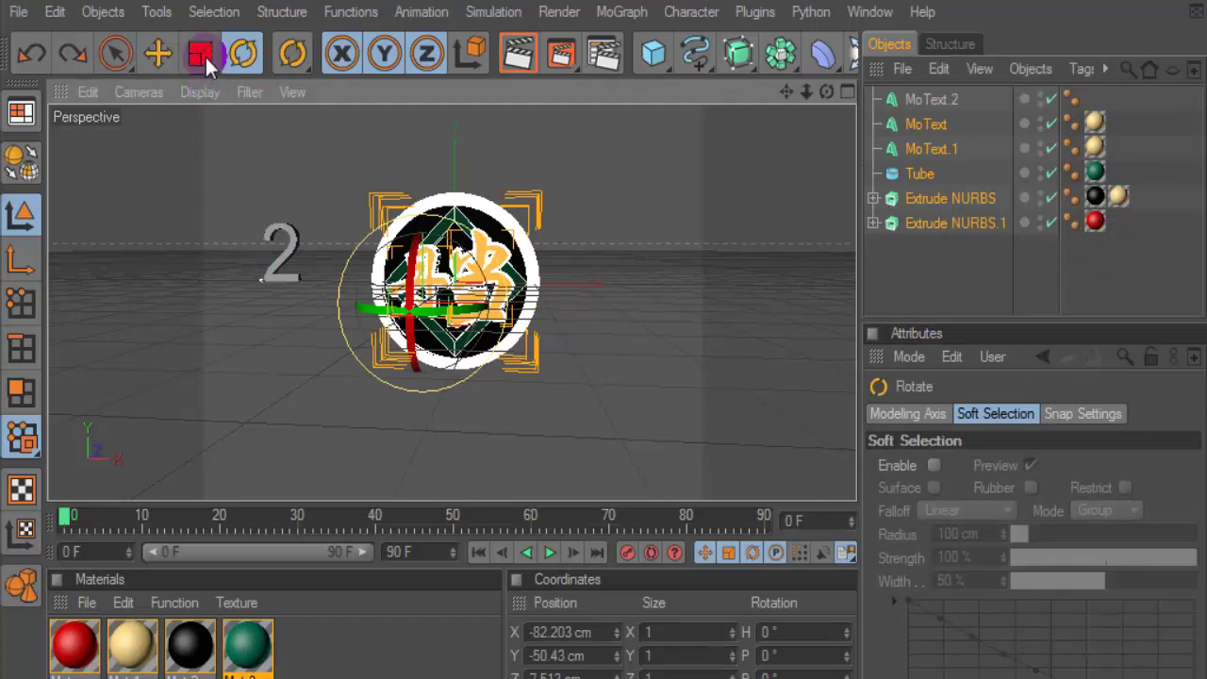
{"action": "left_click", "coordinate": [204, 55]}
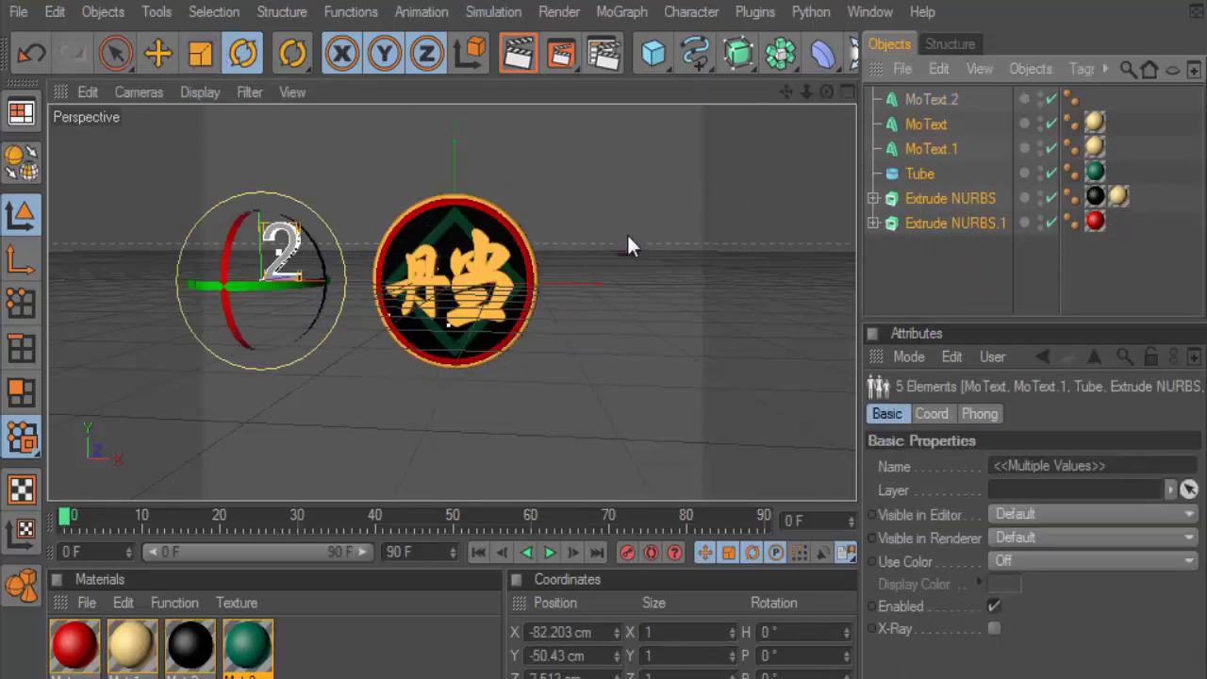
{"action": "left_click", "coordinate": [200, 53]}
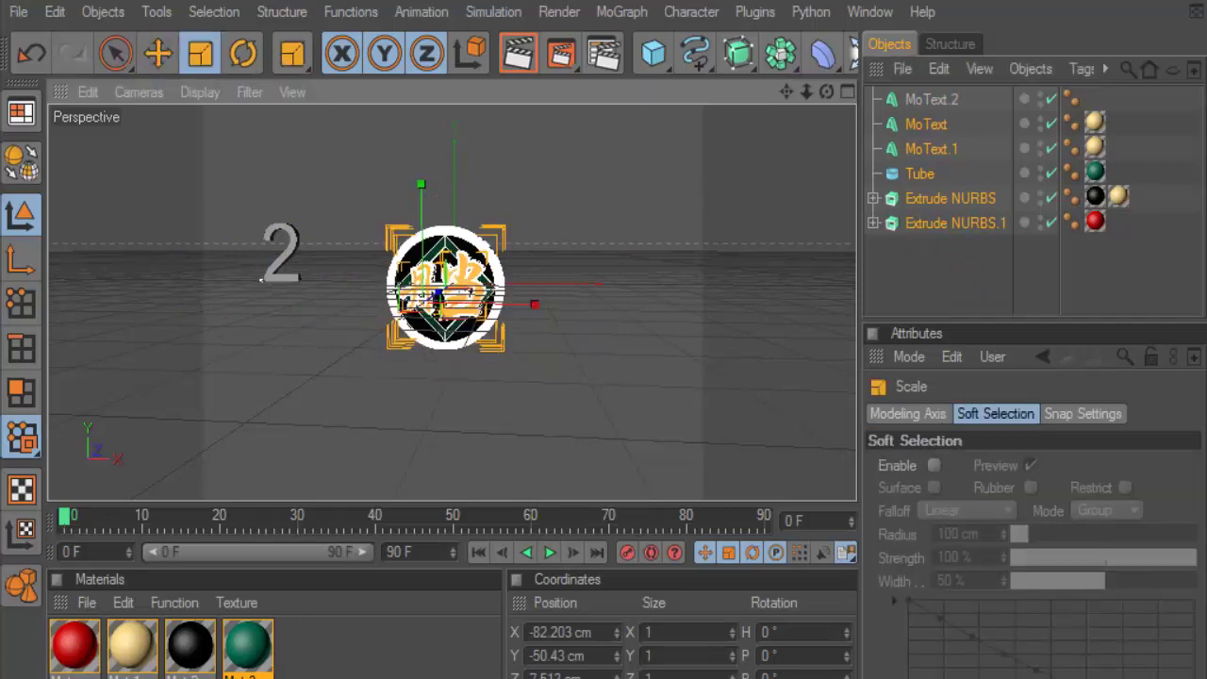
{"action": "left_click", "coordinate": [847, 92]}
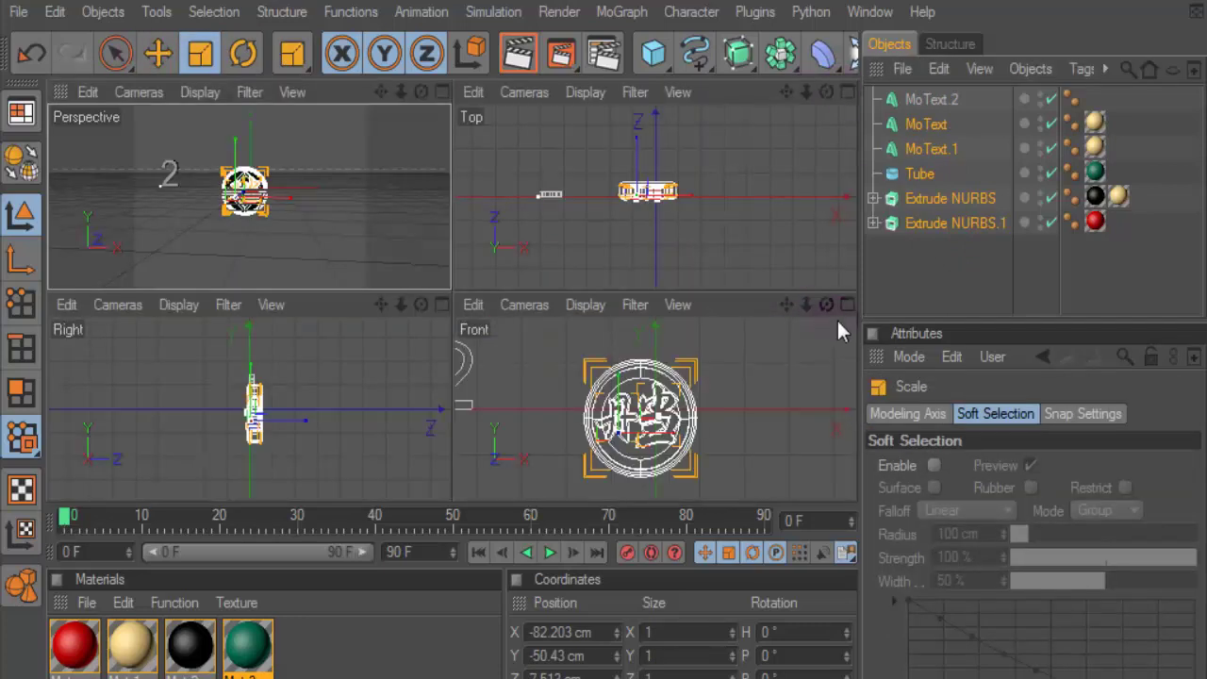
{"action": "left_click", "coordinate": [847, 304]}
{"action": "left_click_drag", "start_coordinate": [785, 92], "coordinate": [577, 162]}
{"action": "left_click", "coordinate": [157, 53]}
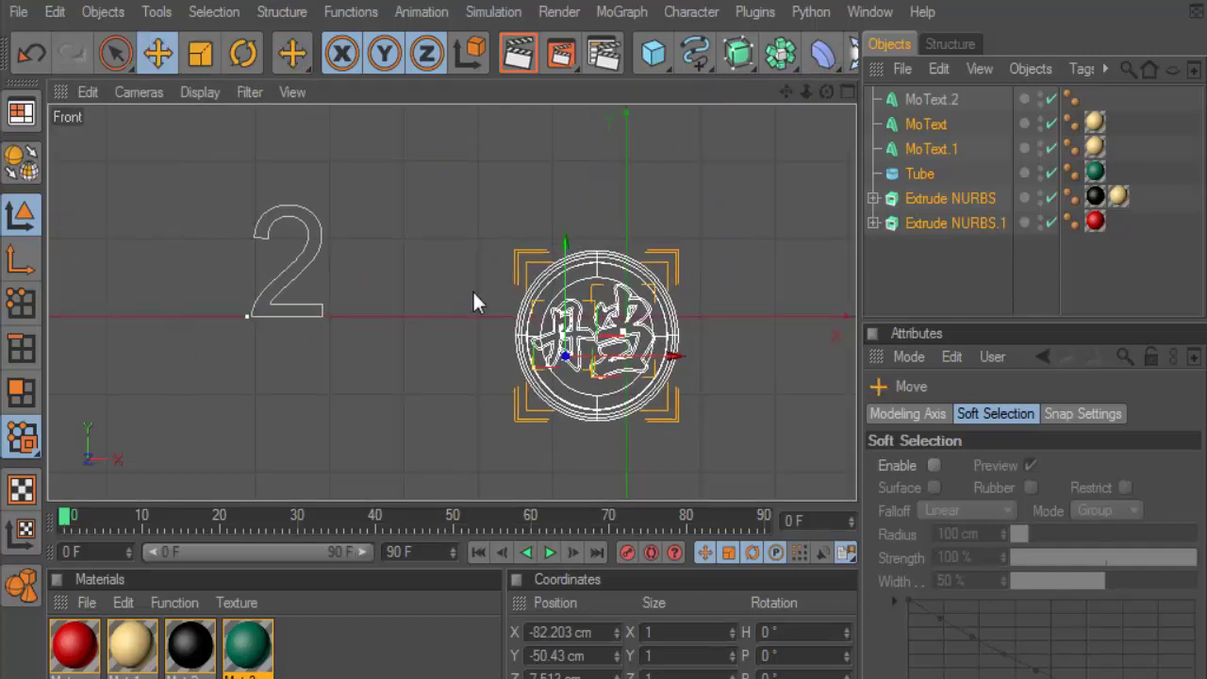
{"action": "mouse_move", "coordinate": [675, 357]}
{"action": "left_mouse_down"}
{"action": "mouse_move", "coordinate": [528, 356]}
{"action": "mouse_move", "coordinate": [510, 283]}
{"action": "mouse_move", "coordinate": [495, 281]}
{"action": "left_mouse_up"}
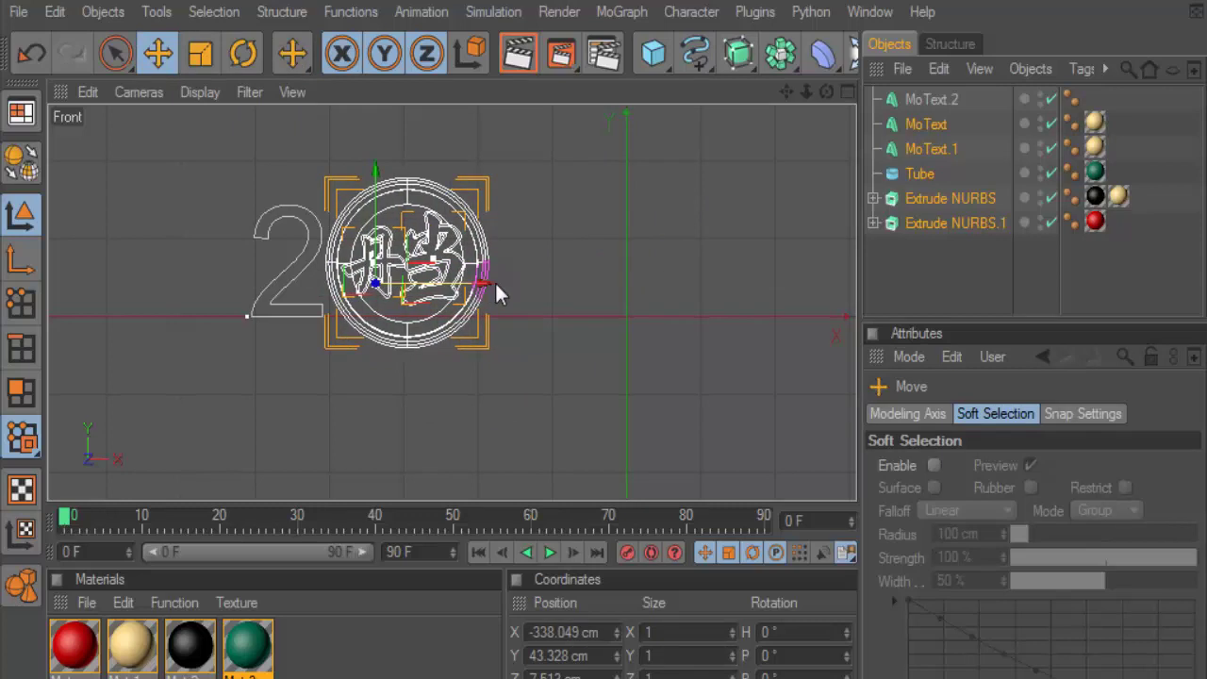
{"action": "key", "text": "ctrl+z"}
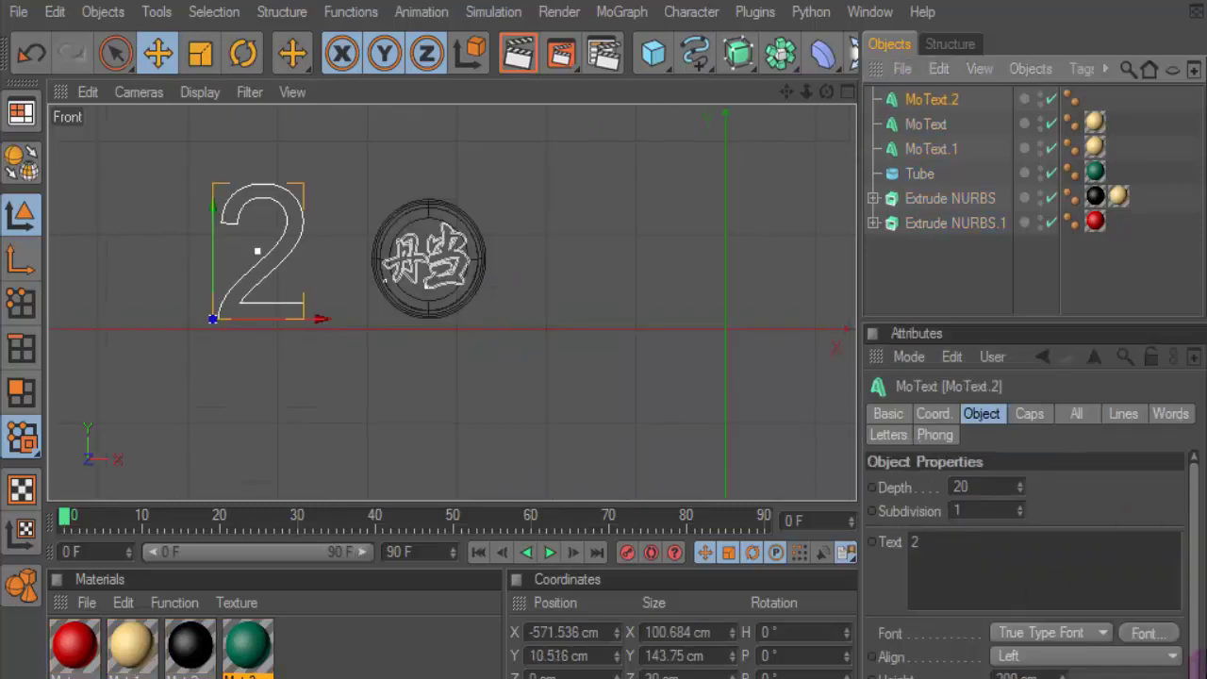
- Set the '2' text to the Maximum Impact font
{"action": "left_click", "coordinate": [1143, 633]}
{"action": "type", "text": "Maximum Impact"}
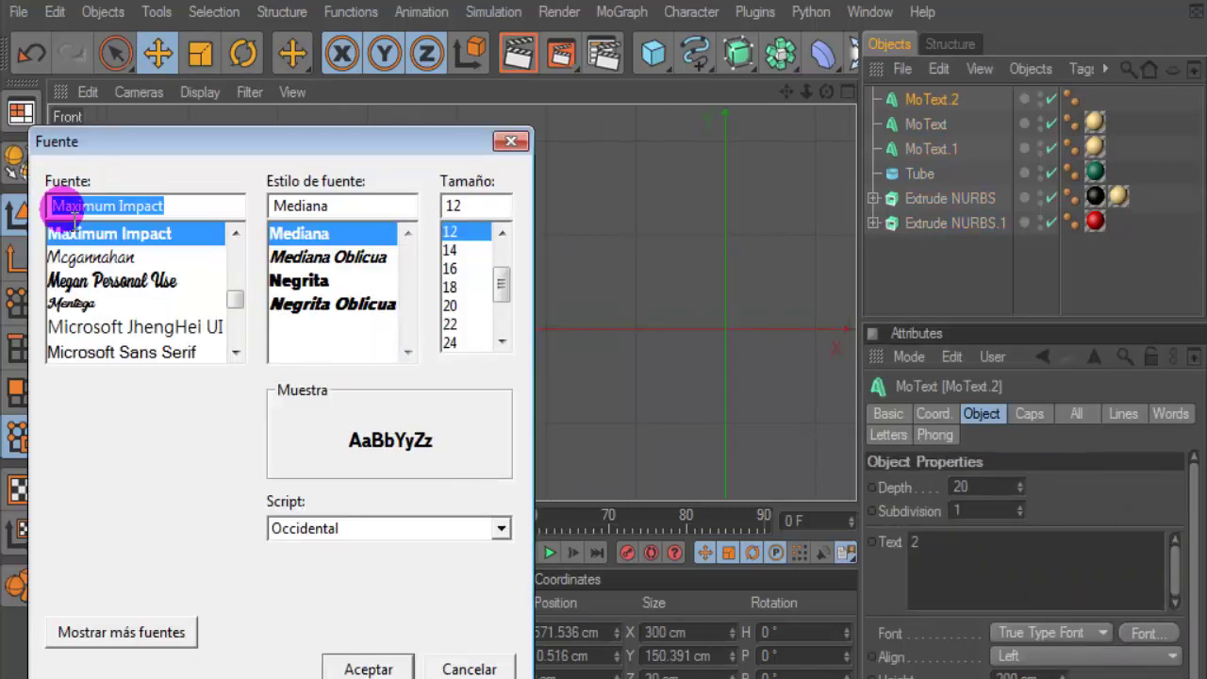
{"action": "left_click", "coordinate": [369, 668]}
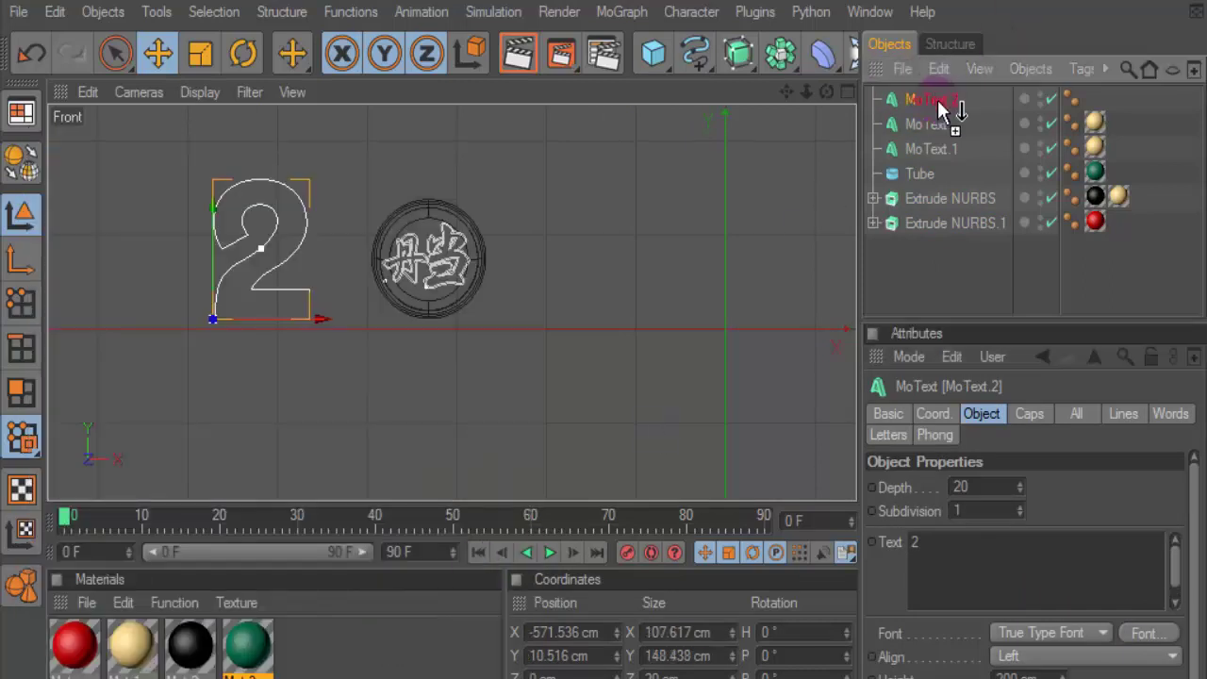
- Duplicate the 2 into '1' and '9', place the 1 right of the medallion, and make all digits 40 cm deep
{"action": "left_click_drag", "start_coordinate": [930, 103], "coordinate": [936, 97], "text": "ctrl"}
{"action": "left_click", "coordinate": [971, 558]}
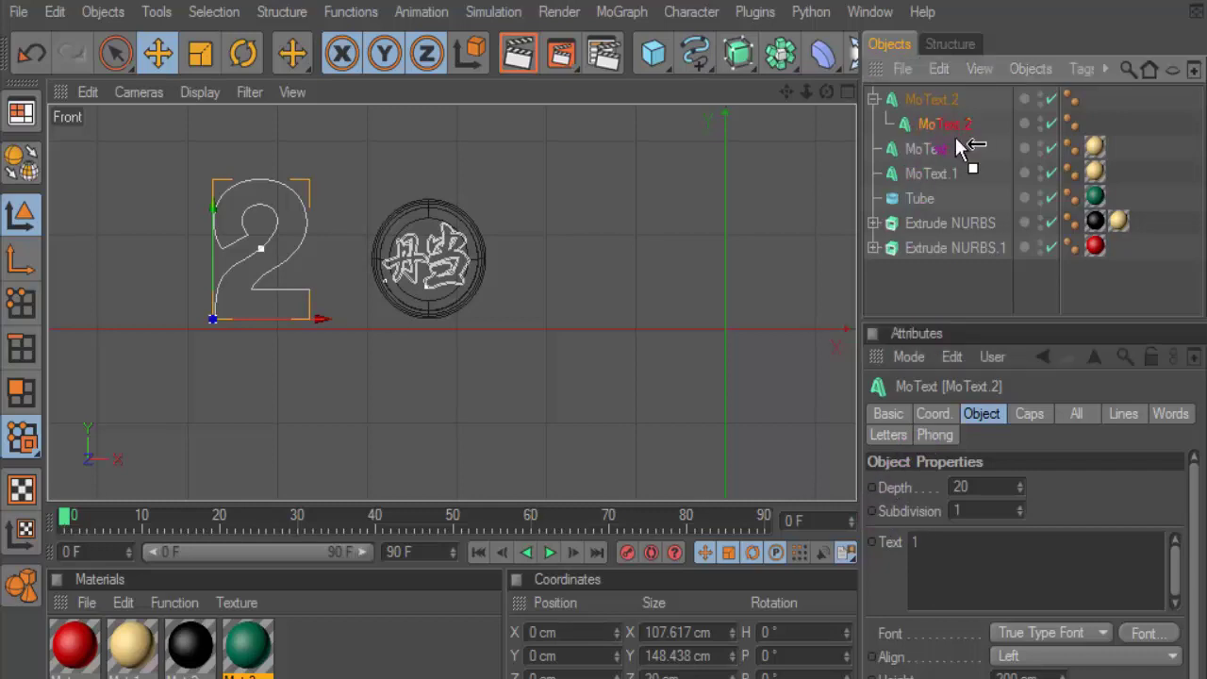
{"action": "left_click_drag", "start_coordinate": [932, 129], "coordinate": [941, 137]}
{"action": "left_click_drag", "start_coordinate": [277, 329], "coordinate": [604, 325]}
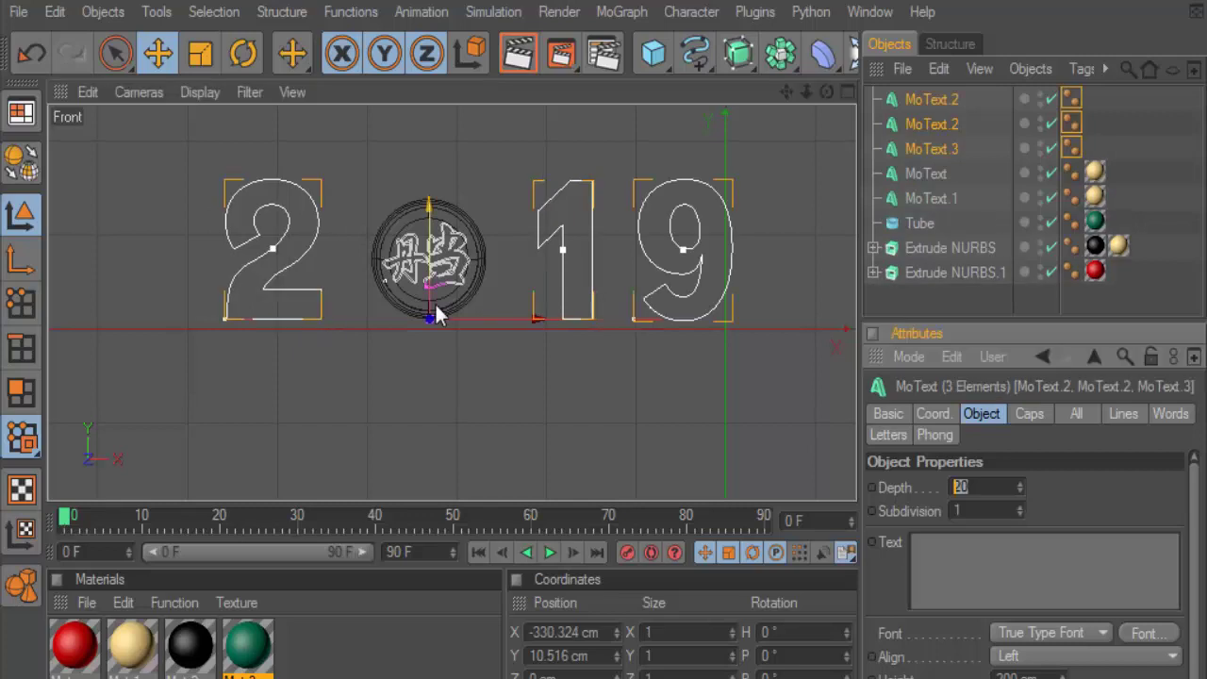
{"action": "left_click", "coordinate": [966, 487]}
{"action": "type", "text": "40"}
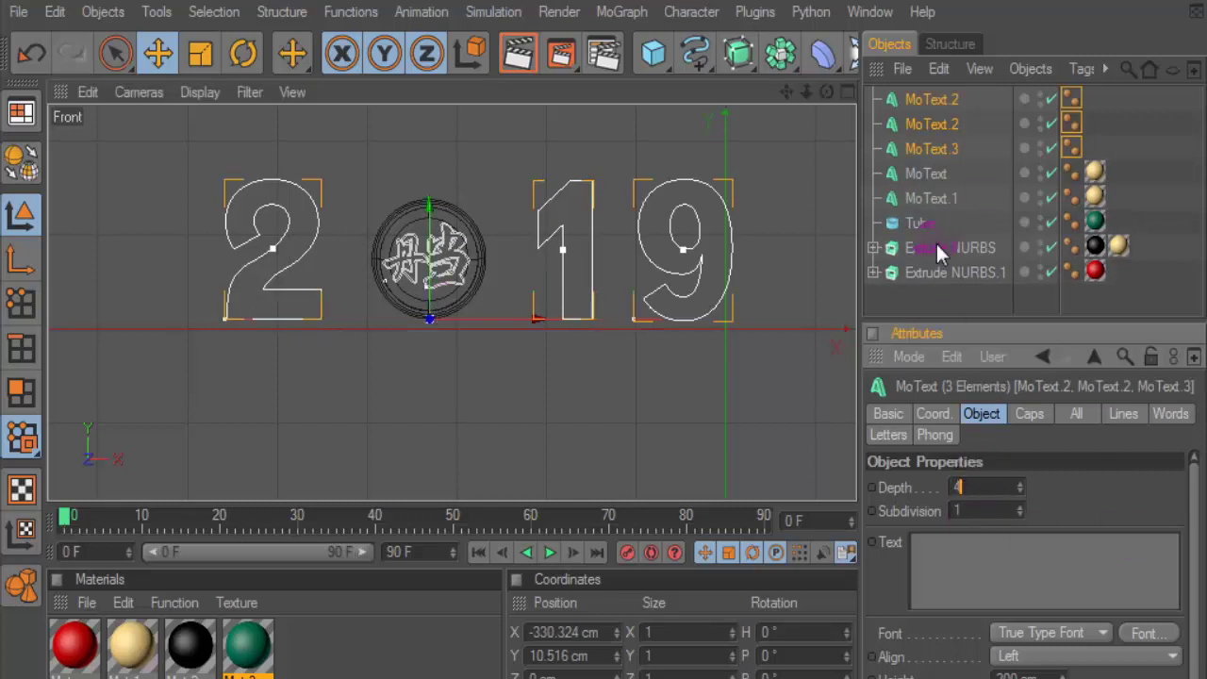
{"action": "left_click", "coordinate": [930, 99]}
- Switch the render output size to the HDV/HDTV 720 25 preset, then open the primitives list
{"action": "left_click", "coordinate": [846, 92]}
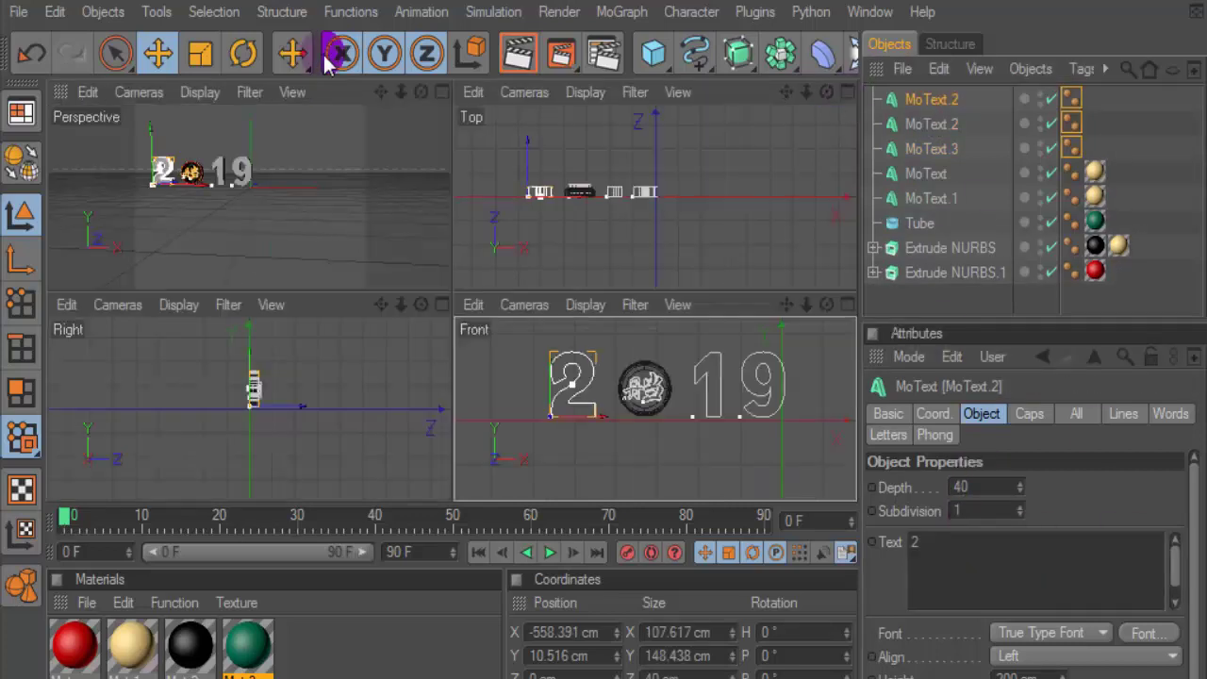
{"action": "left_click", "coordinate": [439, 93]}
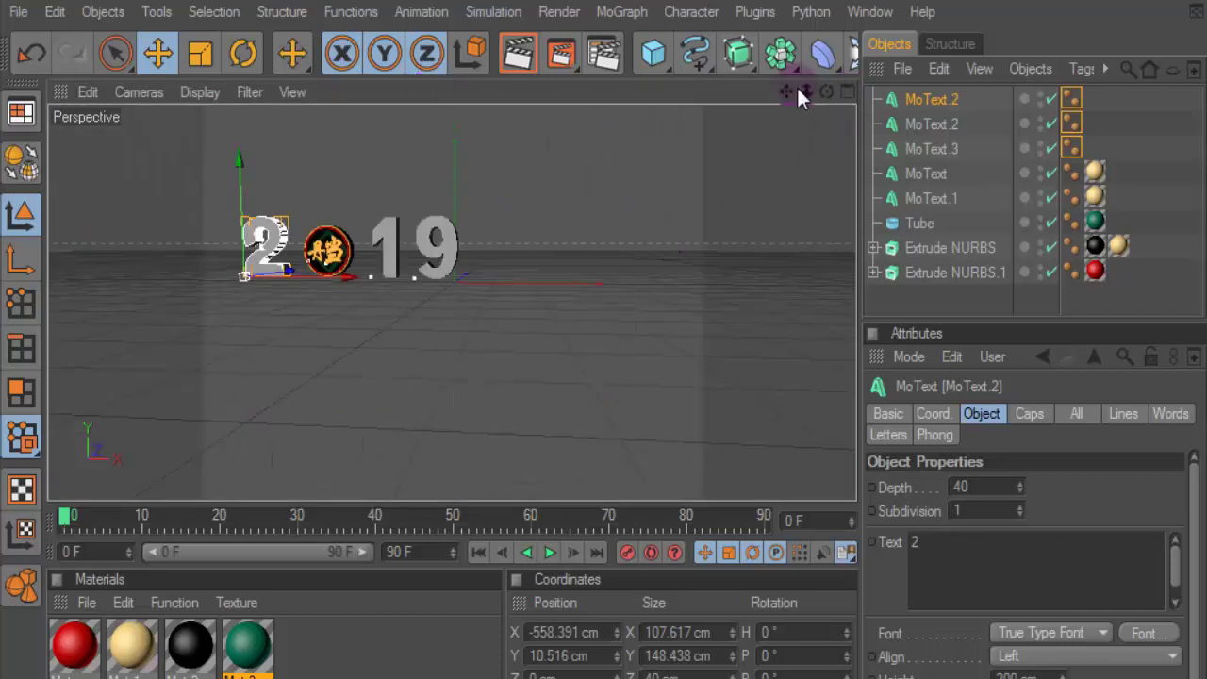
{"action": "left_click_drag", "start_coordinate": [801, 94], "coordinate": [849, 104]}
{"action": "left_click", "coordinate": [604, 52]}
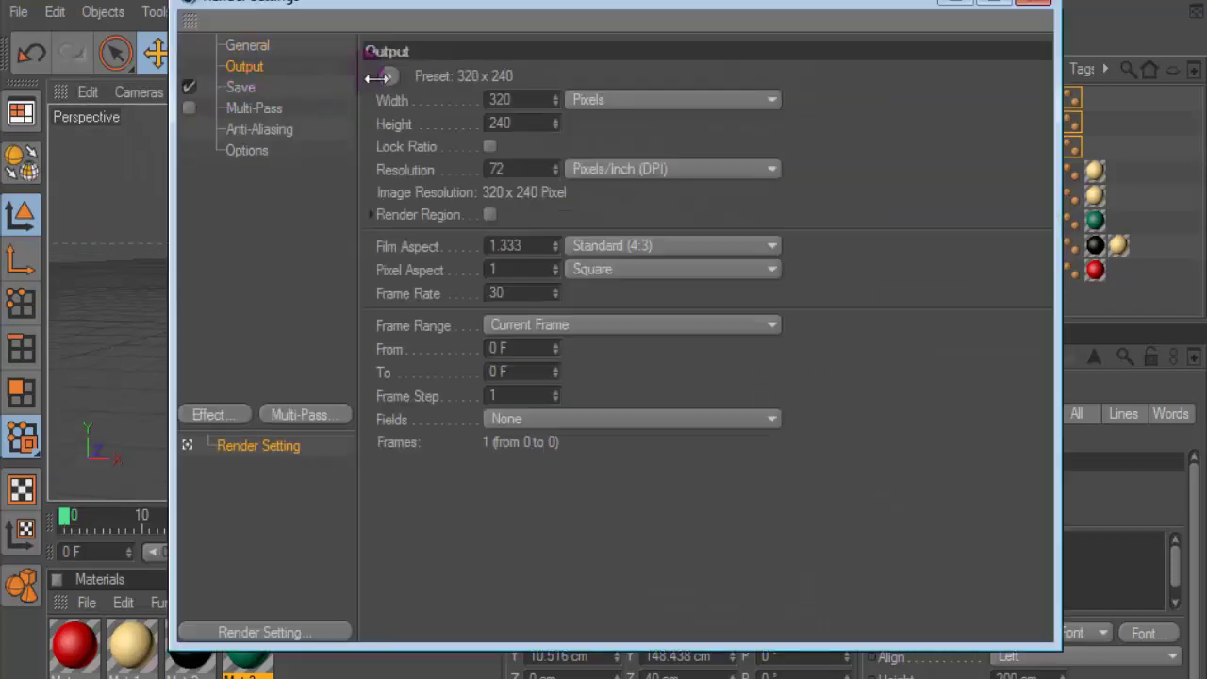
{"action": "left_click", "coordinate": [388, 76]}
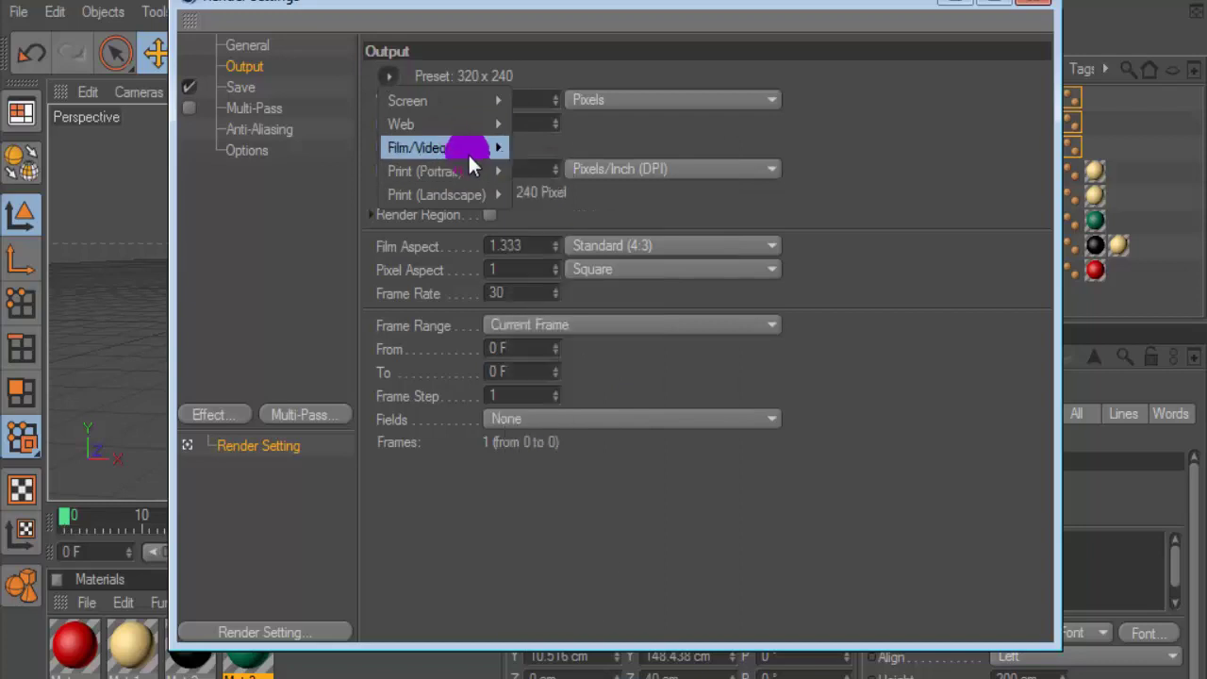
{"action": "mouse_move", "coordinate": [417, 148]}
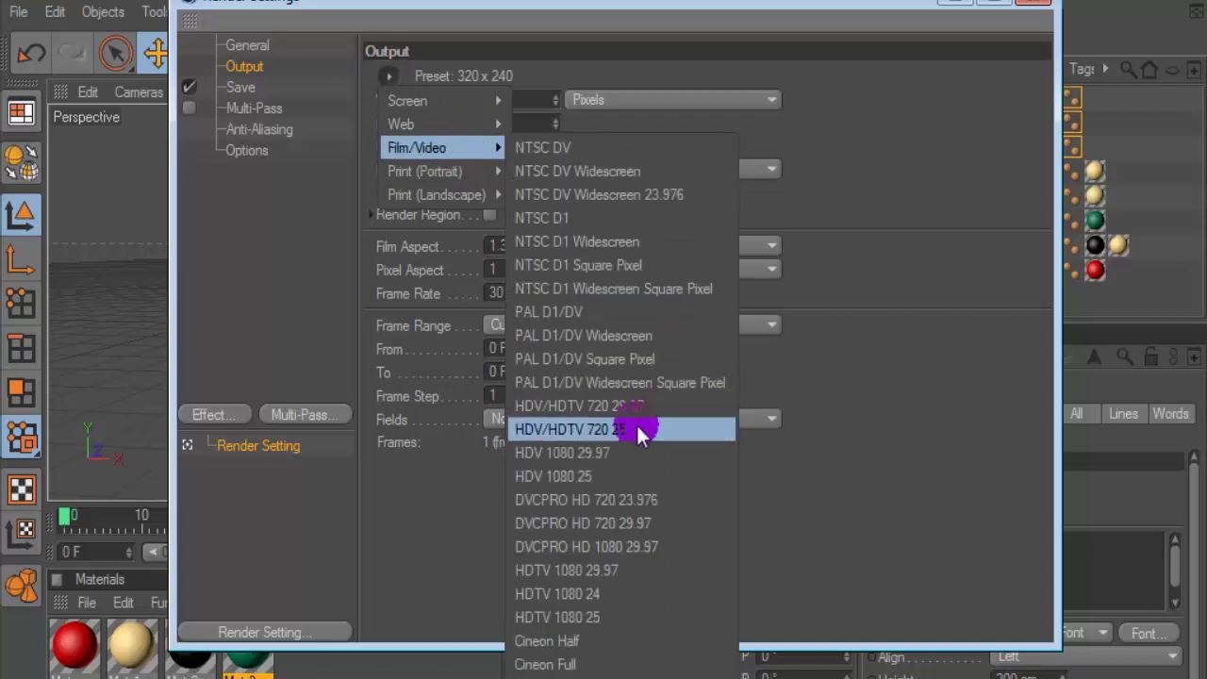
{"action": "left_click", "coordinate": [639, 430]}
{"action": "left_click", "coordinate": [1033, 1]}
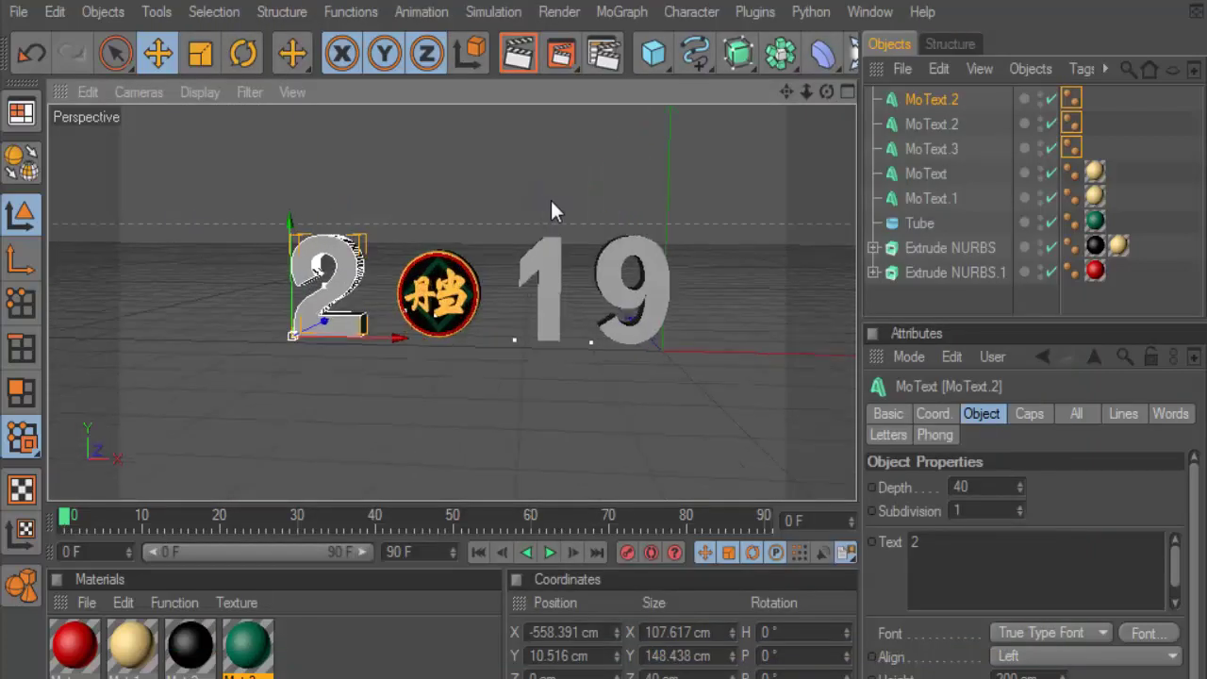
{"action": "mouse_move", "coordinate": [652, 52]}
{"action": "left_mouse_down"}
{"action": "mouse_move", "coordinate": [859, 217]}
{"action": "mouse_move", "coordinate": [855, 131]}
{"action": "left_mouse_up"}
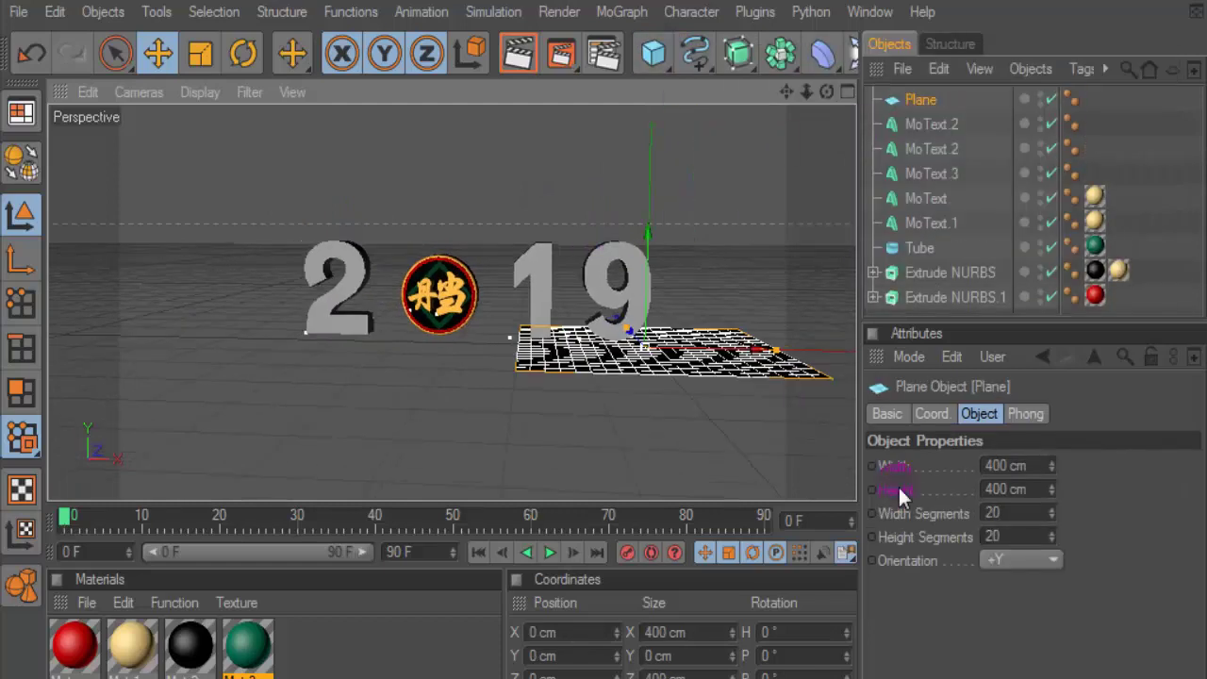
- Stand the plane upright facing −Z and push it back along Z in the Right view
{"action": "left_click", "coordinate": [1019, 560]}
{"action": "left_click", "coordinate": [1019, 656]}
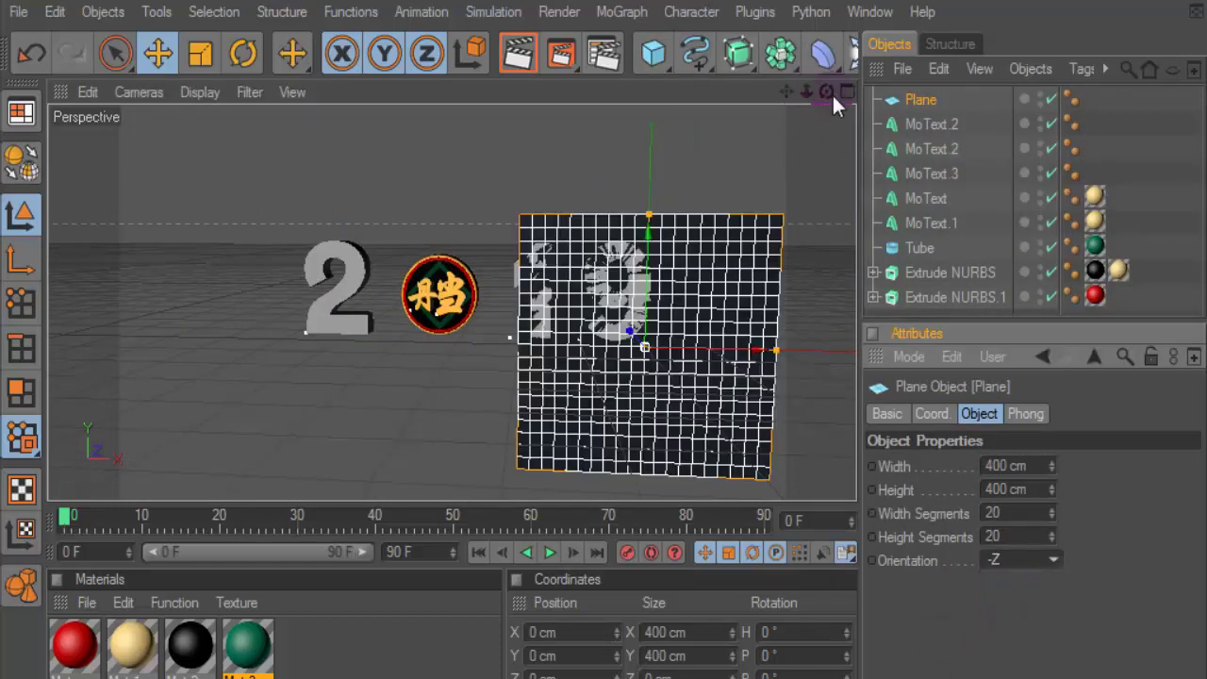
{"action": "left_click", "coordinate": [846, 92]}
{"action": "left_click", "coordinate": [311, 415]}
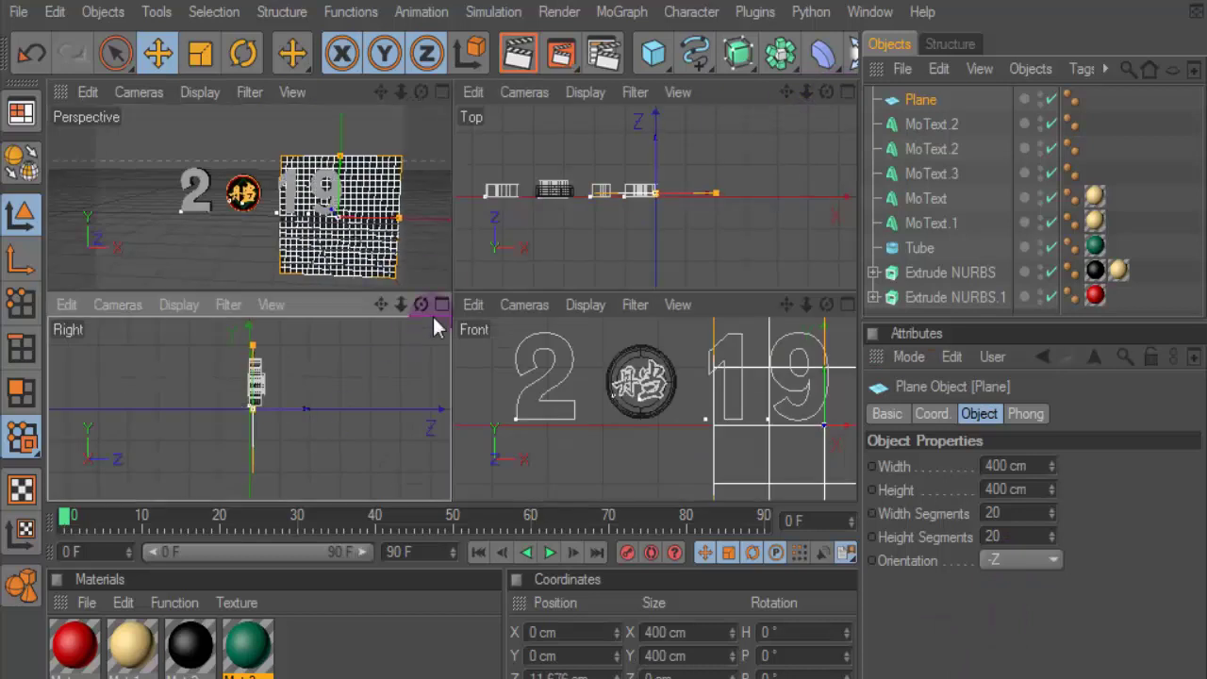
{"action": "left_click", "coordinate": [442, 304]}
{"action": "left_click_drag", "start_coordinate": [564, 302], "coordinate": [608, 303]}
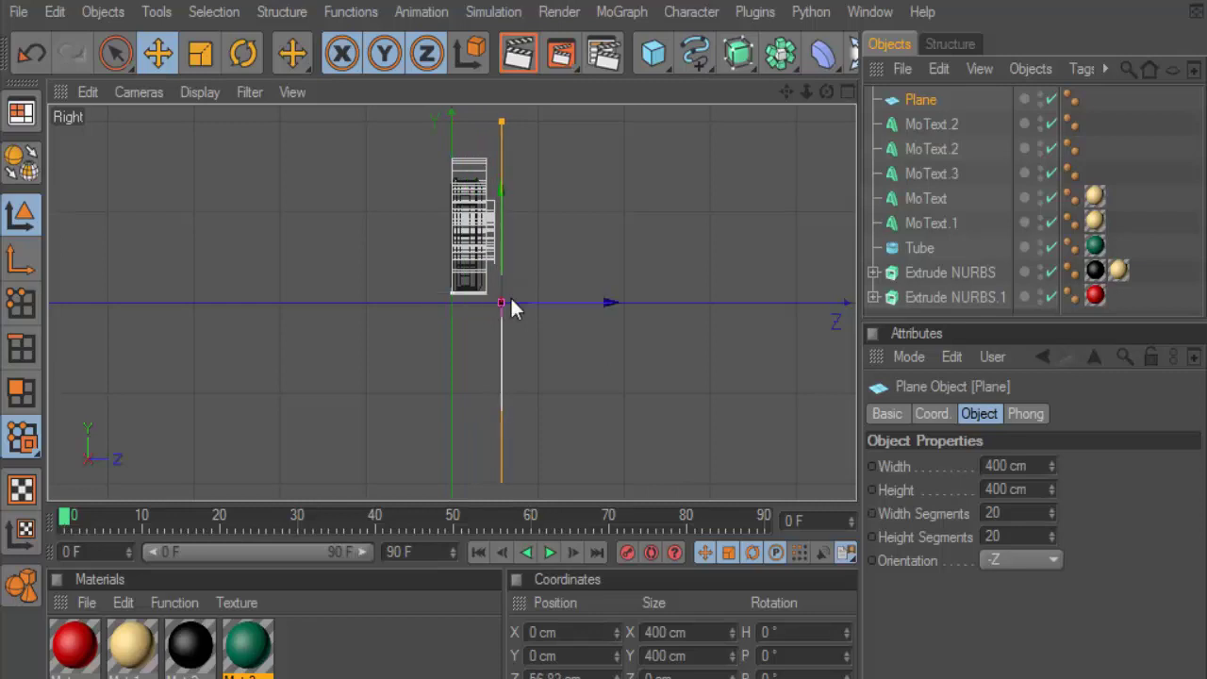
- Slide the plane left to X -289.751 cm behind the digits
{"action": "left_click", "coordinate": [846, 93]}
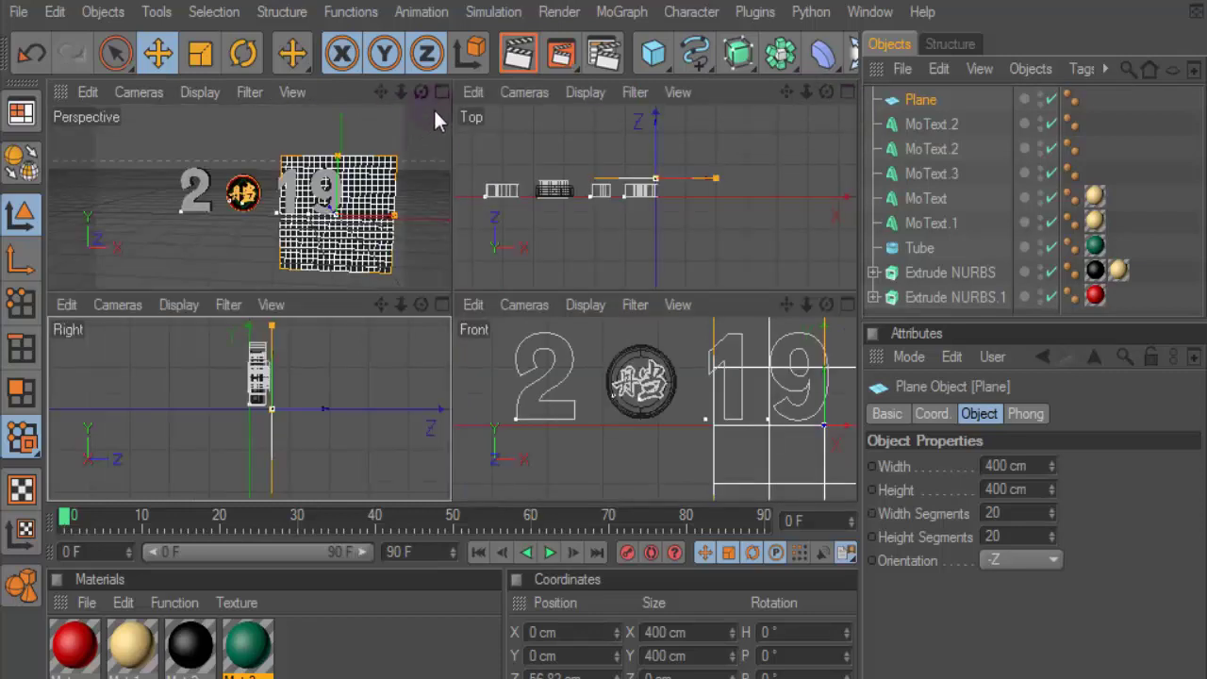
{"action": "left_click", "coordinate": [435, 92]}
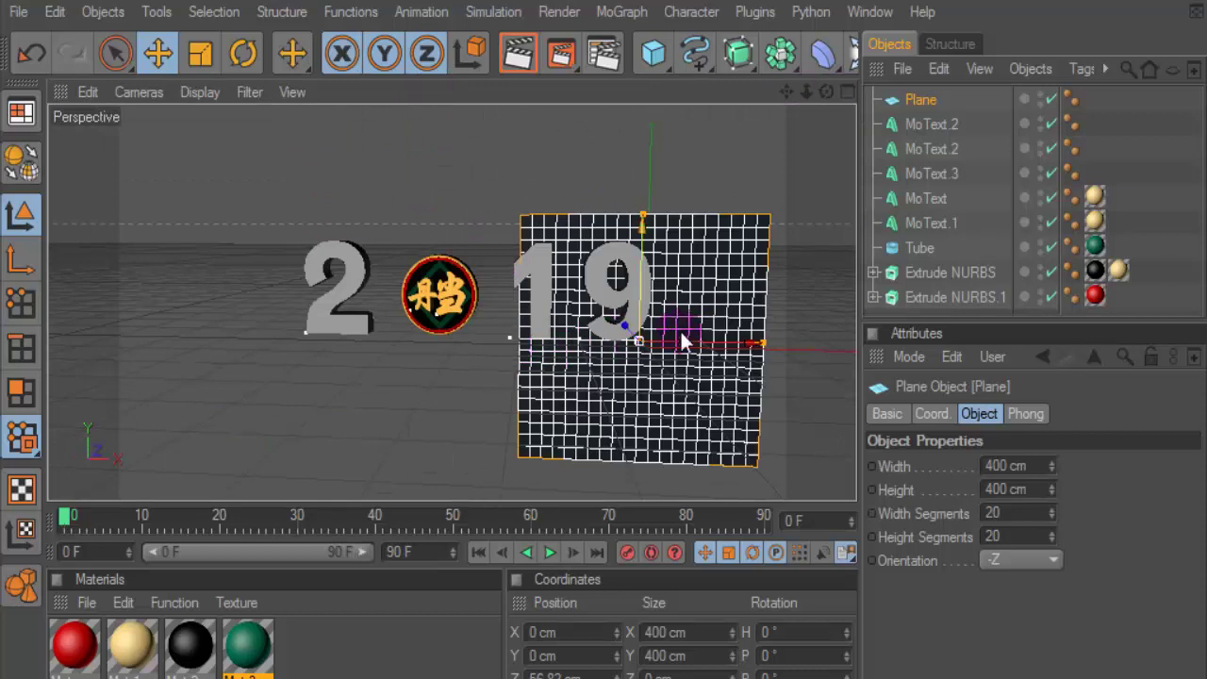
{"action": "left_click_drag", "start_coordinate": [754, 342], "coordinate": [583, 341]}
- Readjust the plane's depth so it sits about 73 cm back behind the medallion and digits
{"action": "mouse_move", "coordinate": [827, 92]}
{"action": "left_mouse_down"}
{"action": "mouse_move", "coordinate": [716, 104]}
{"action": "mouse_move", "coordinate": [702, 160]}
{"action": "mouse_move", "coordinate": [708, 109]}
{"action": "left_mouse_up"}
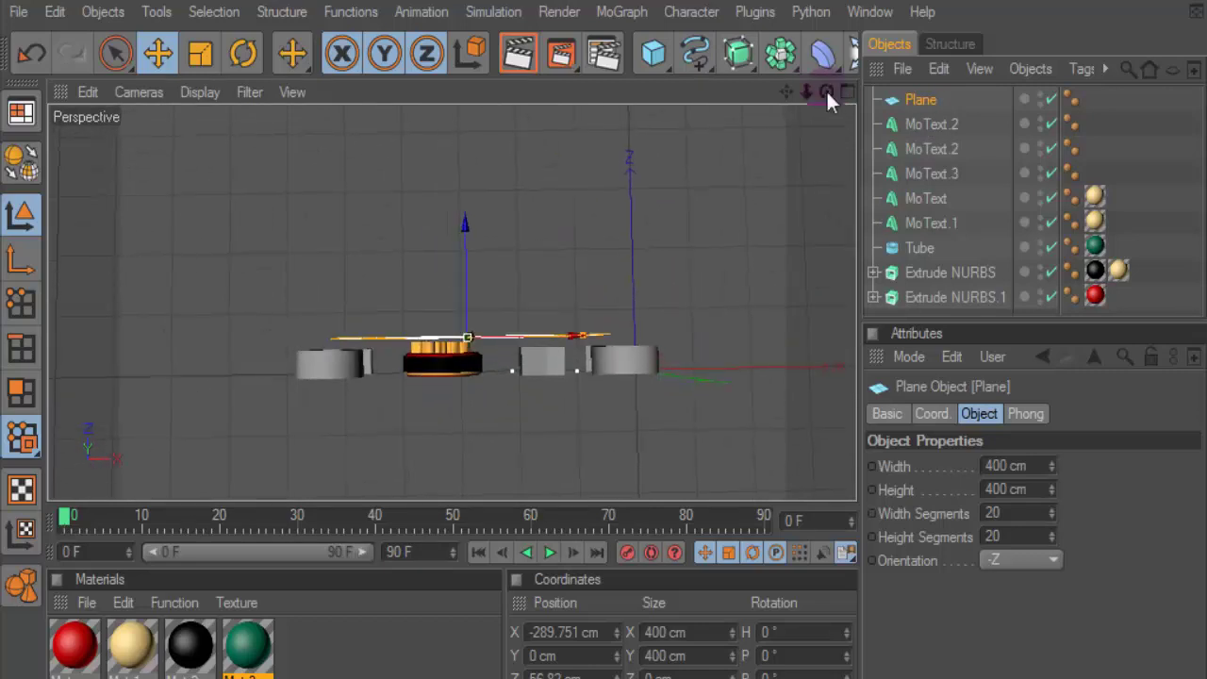
{"action": "scroll", "coordinate": [666, 198], "scroll_direction": "up", "scroll_amount": 2}
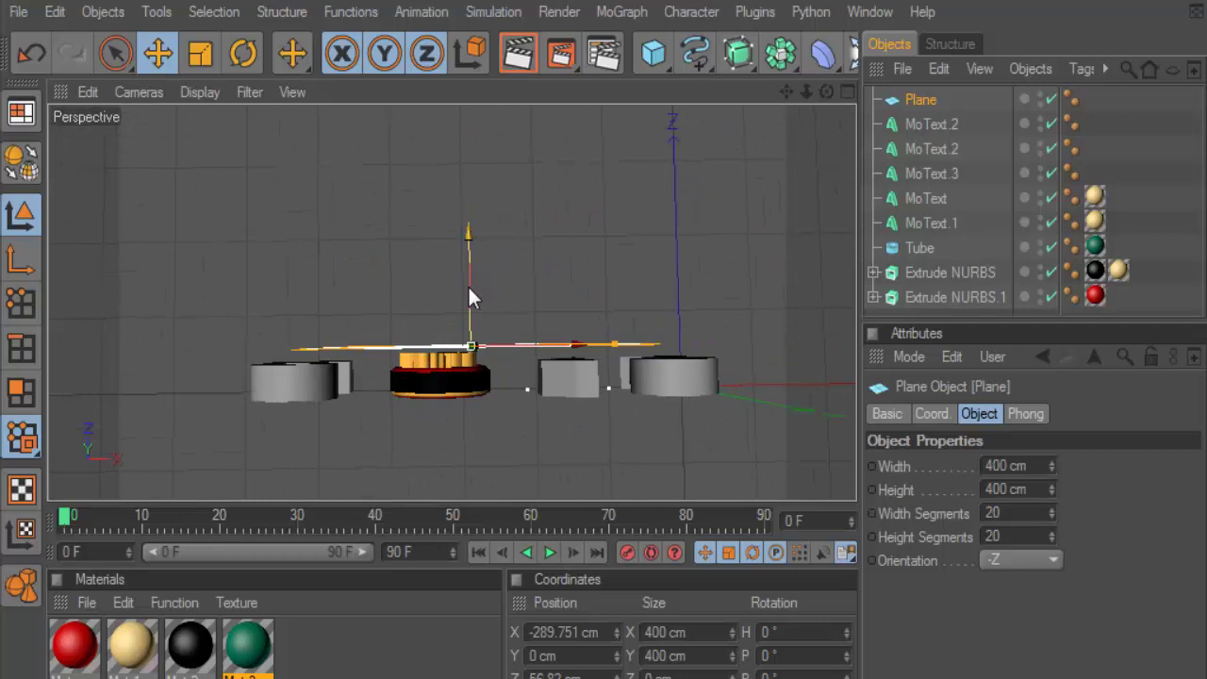
{"action": "left_click_drag", "start_coordinate": [471, 298], "coordinate": [472, 313]}
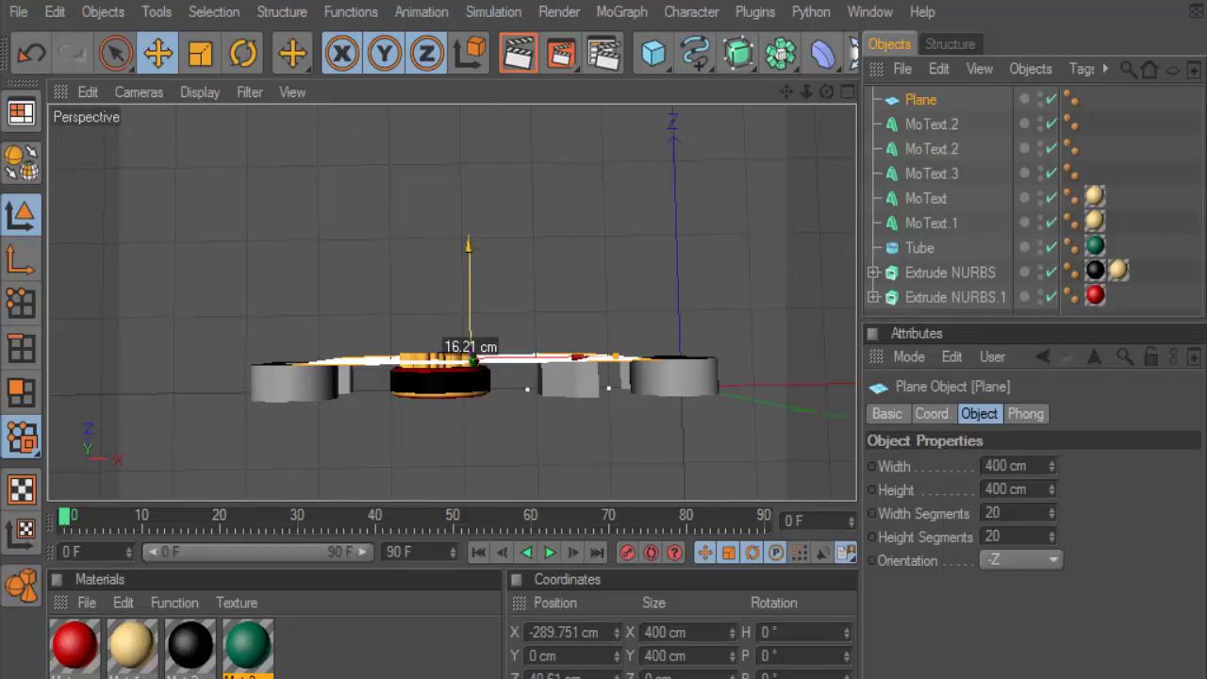
{"action": "left_click_drag", "start_coordinate": [472, 358], "coordinate": [472, 333]}
{"action": "left_click_drag", "start_coordinate": [766, 111], "coordinate": [826, 92], "text": "alt"}
{"action": "left_click", "coordinate": [845, 90]}
{"action": "left_click", "coordinate": [442, 304]}
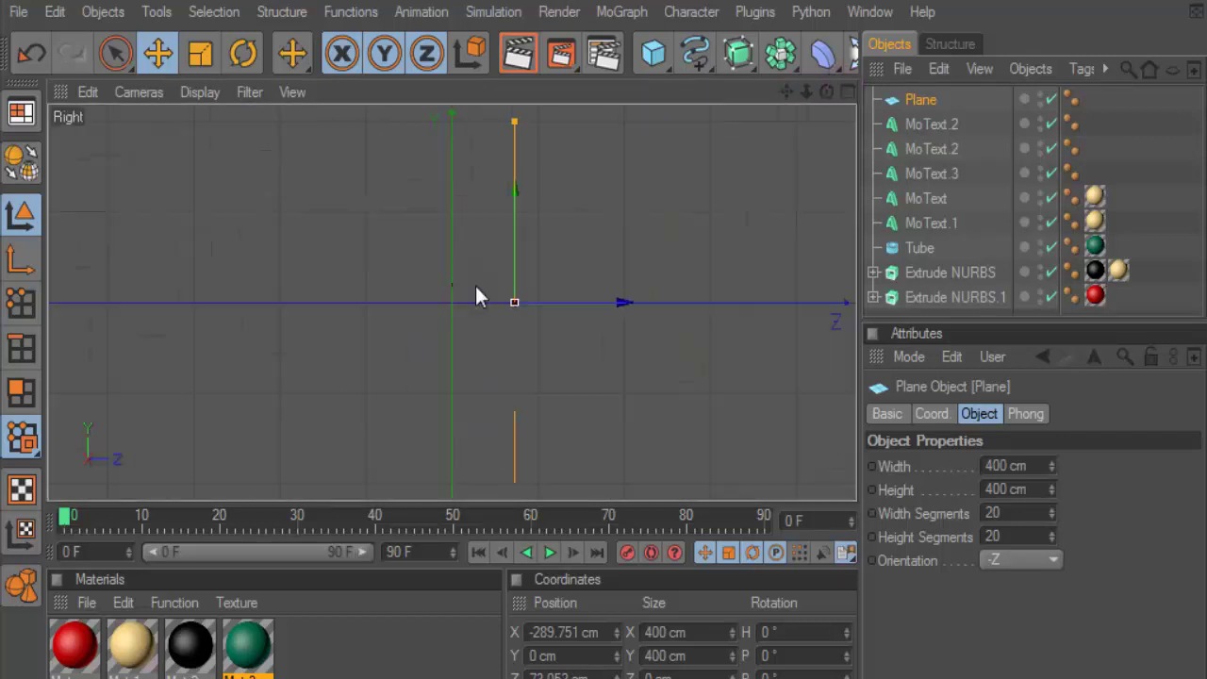
{"action": "left_click_drag", "start_coordinate": [794, 90], "coordinate": [781, 185]}
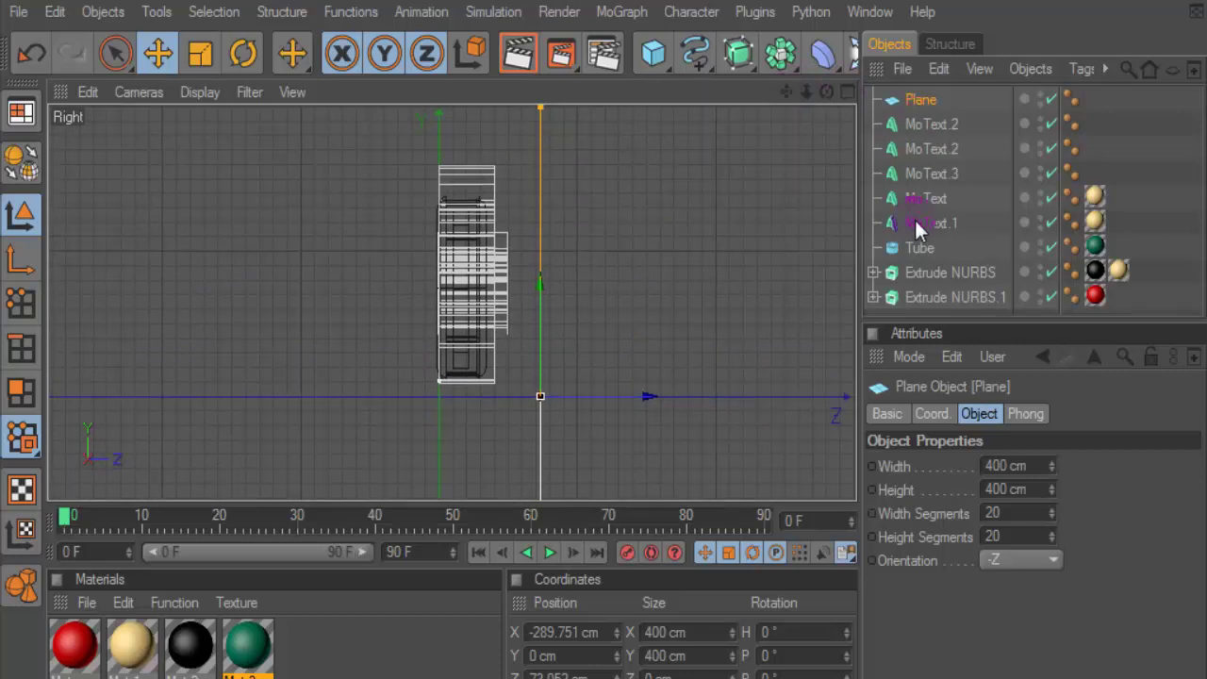
- Select the four MoText digit objects and nudge them along the depth axis
{"action": "left_click", "coordinate": [916, 225]}
{"action": "left_click", "coordinate": [916, 125]}
{"action": "left_click", "coordinate": [919, 149], "text": "shift"}
{"action": "left_click", "coordinate": [920, 173], "text": "shift"}
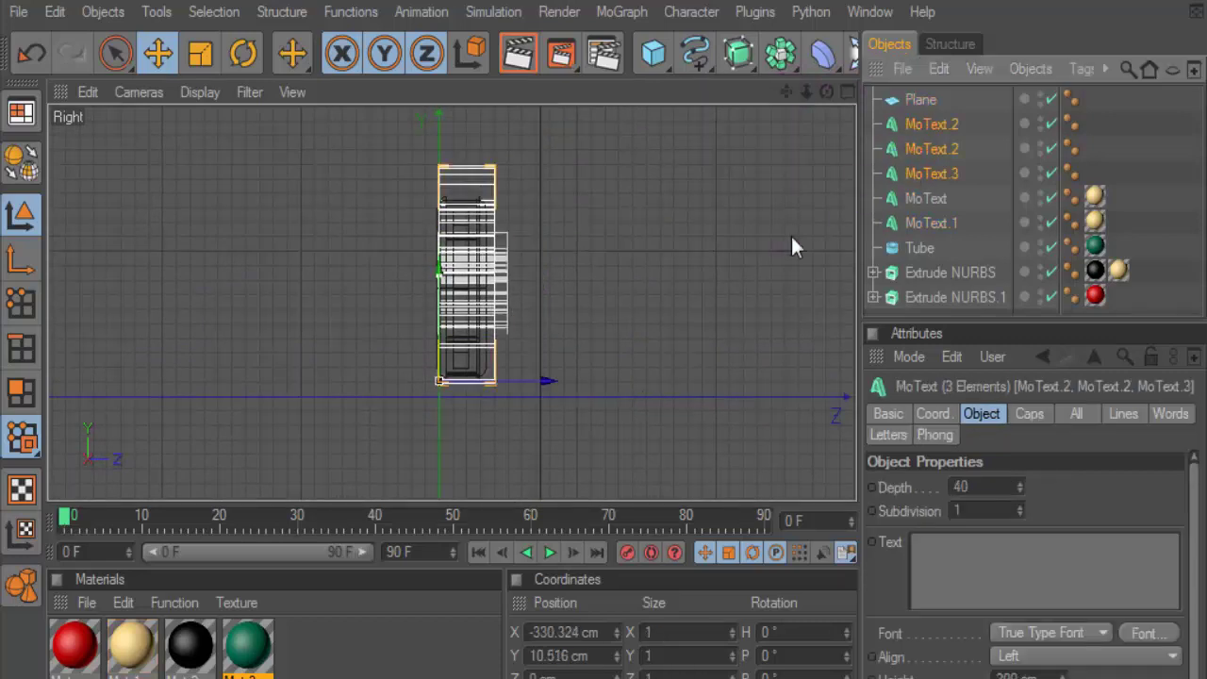
{"action": "scroll", "coordinate": [507, 378], "scroll_direction": "up", "scroll_amount": 1}
{"action": "left_click_drag", "start_coordinate": [535, 392], "coordinate": [545, 391]}
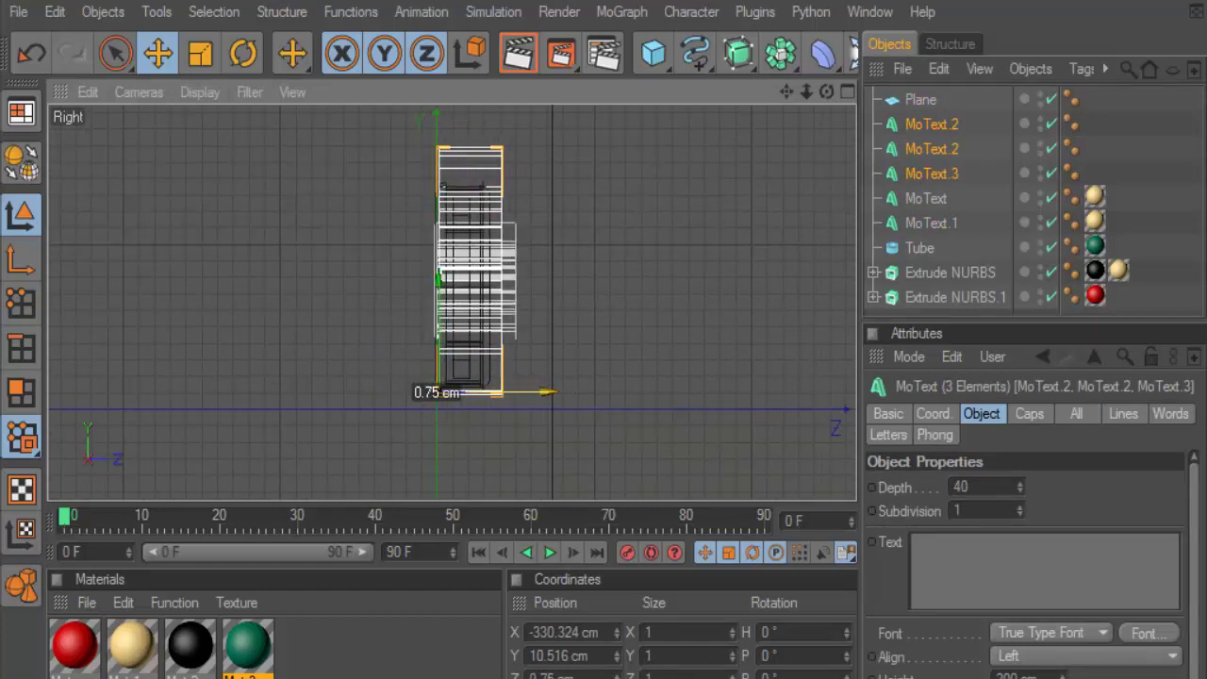
- Select the Plane and frame it frontally in the Perspective view
{"action": "left_click", "coordinate": [844, 92]}
{"action": "left_click", "coordinate": [443, 92]}
{"action": "scroll", "coordinate": [472, 176], "scroll_direction": "up", "scroll_amount": 2}
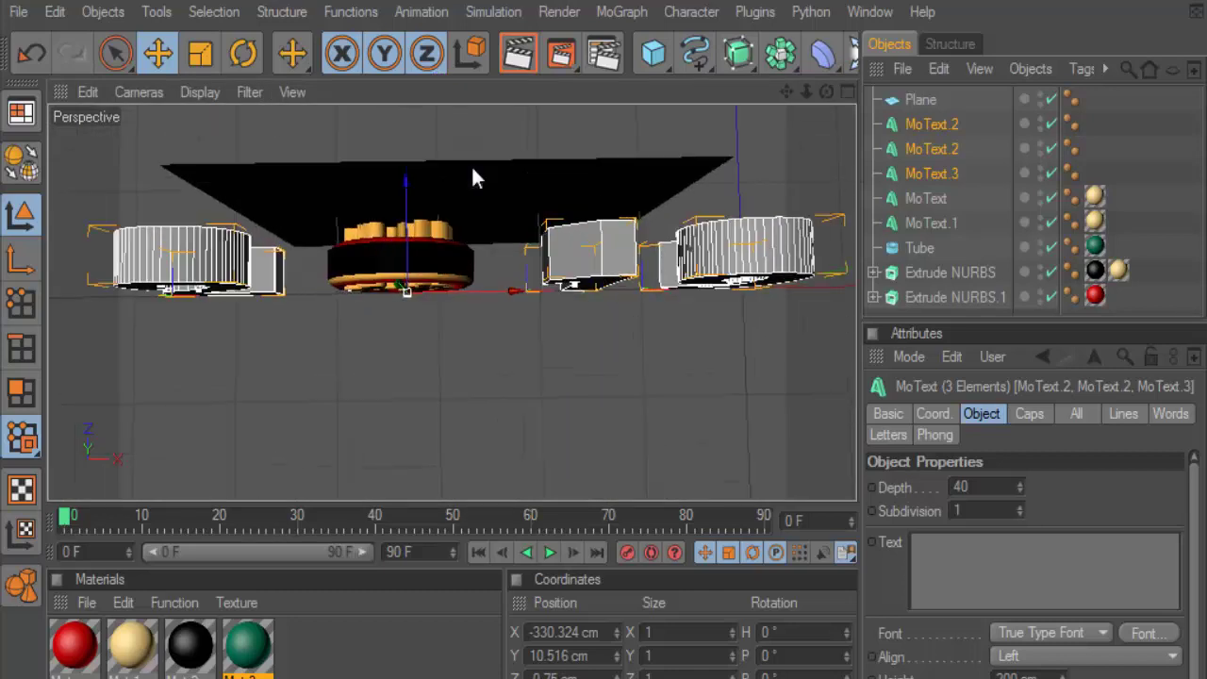
{"action": "left_click_drag", "start_coordinate": [826, 91], "coordinate": [827, 106]}
{"action": "left_click", "coordinate": [921, 99]}
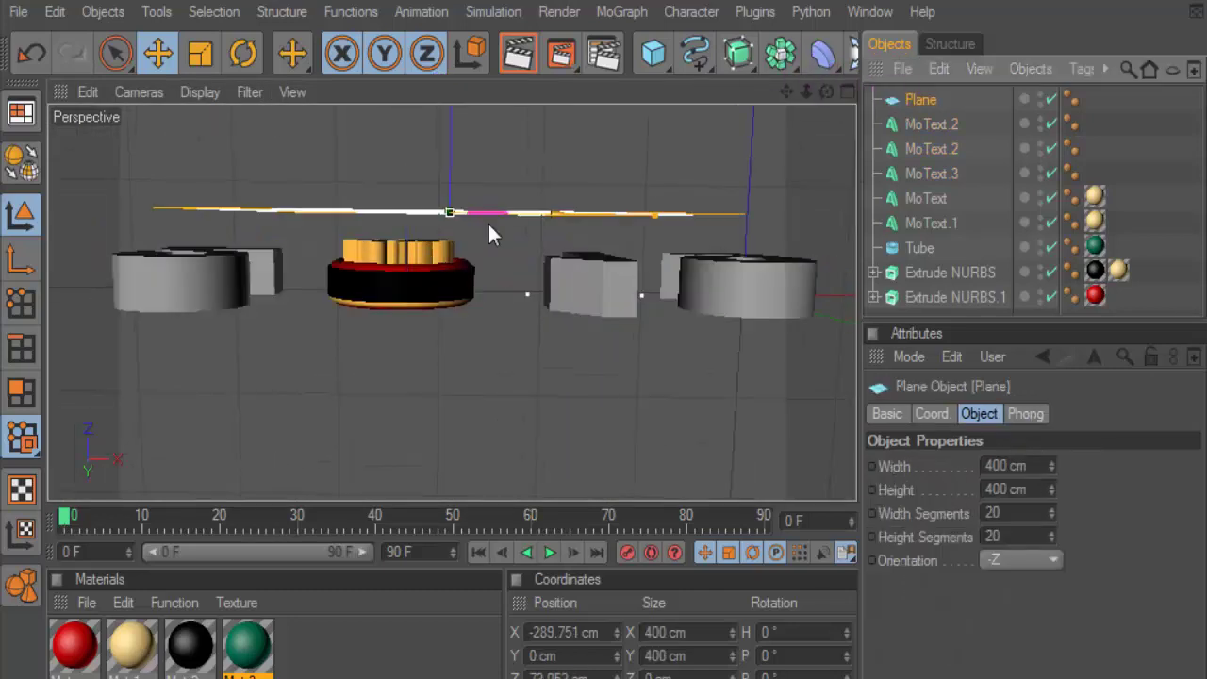
{"action": "key", "text": "F3"}
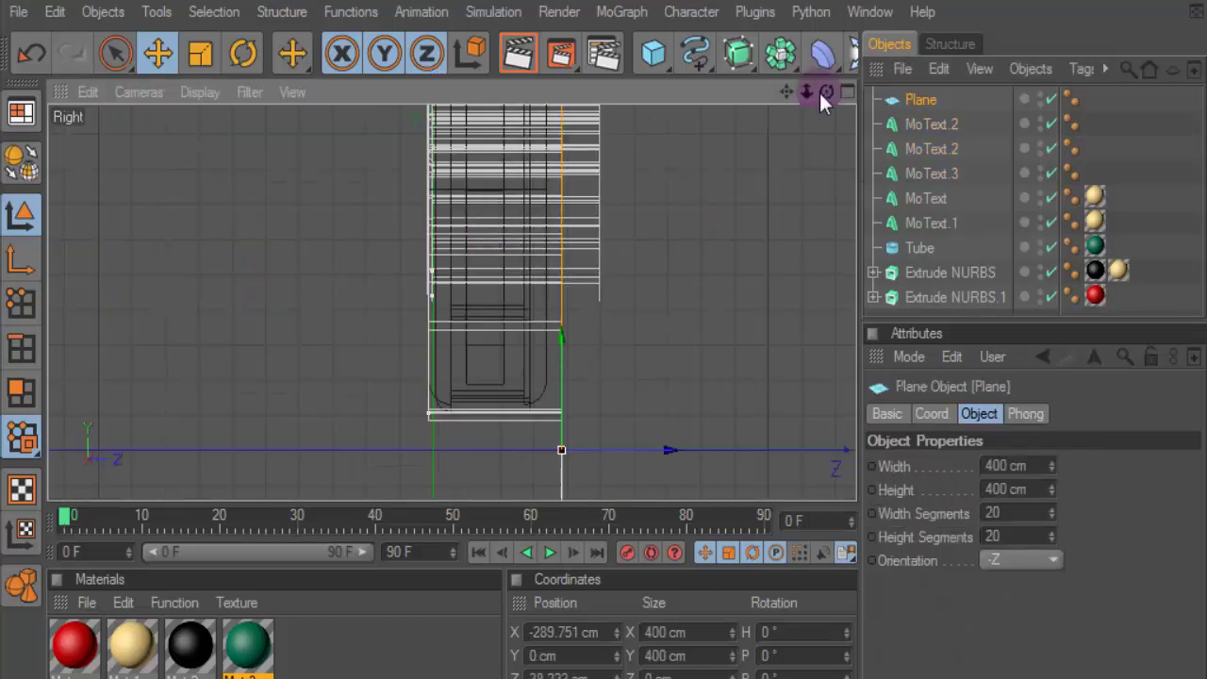
{"action": "left_click", "coordinate": [839, 92]}
{"action": "left_click", "coordinate": [434, 90]}
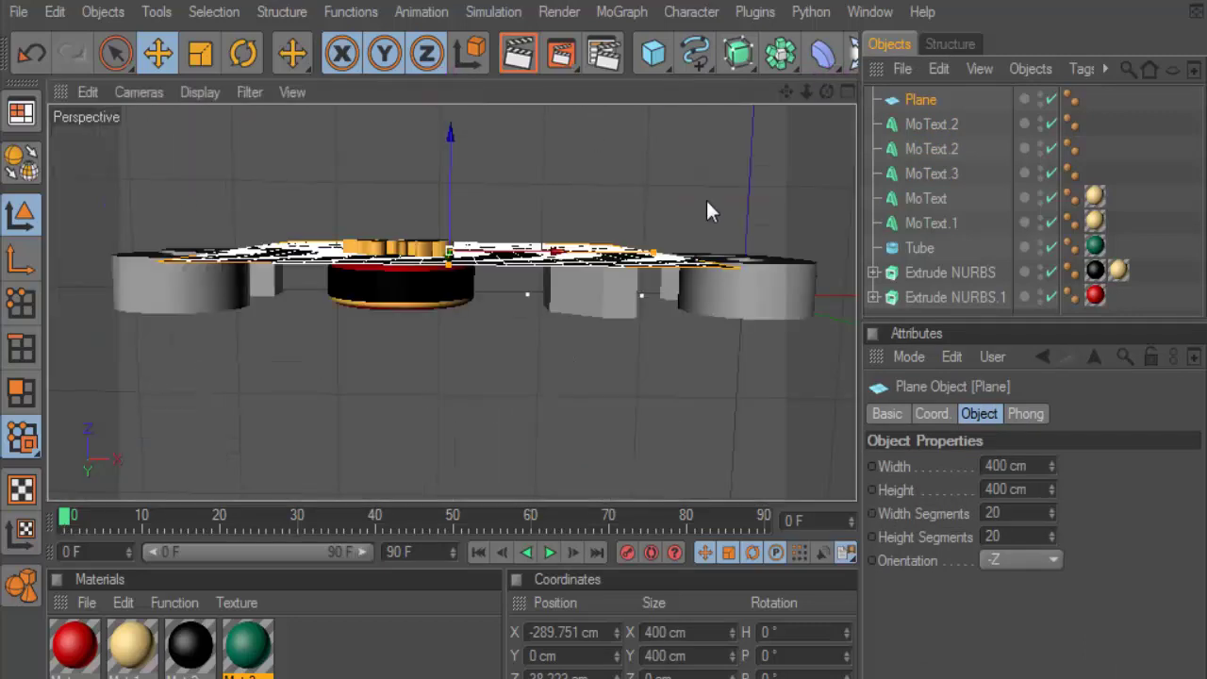
{"action": "left_click_drag", "start_coordinate": [824, 93], "coordinate": [626, 163]}
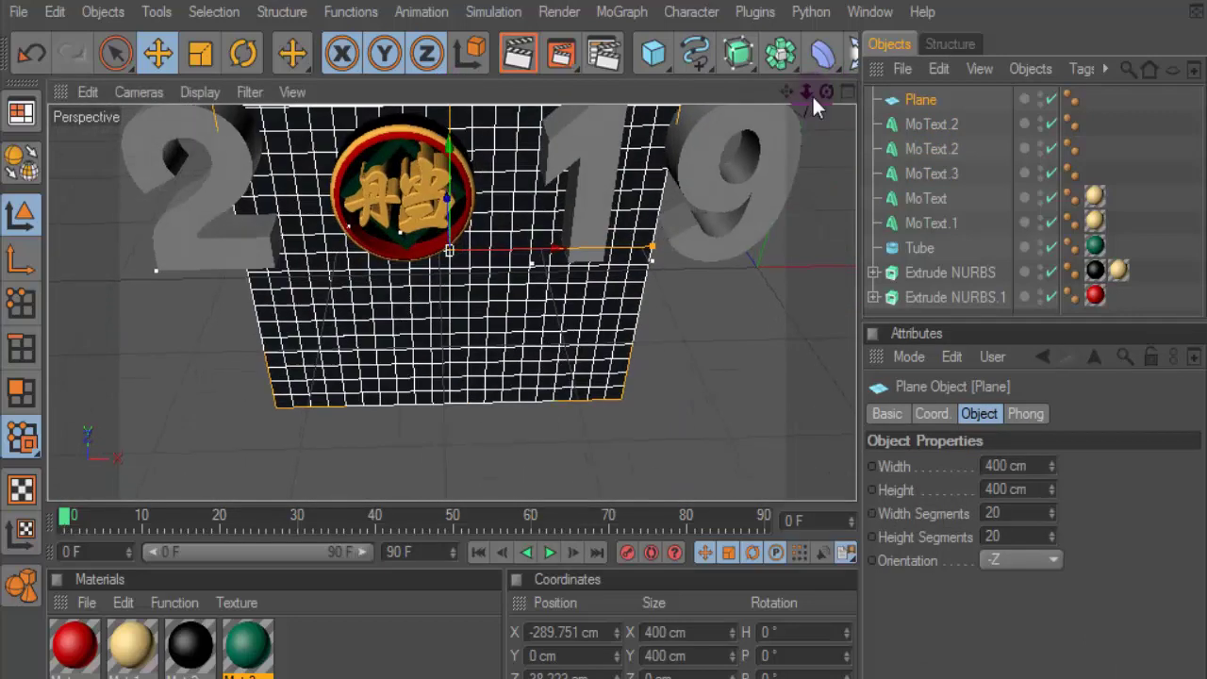
{"action": "left_click_drag", "start_coordinate": [820, 91], "coordinate": [630, 188]}
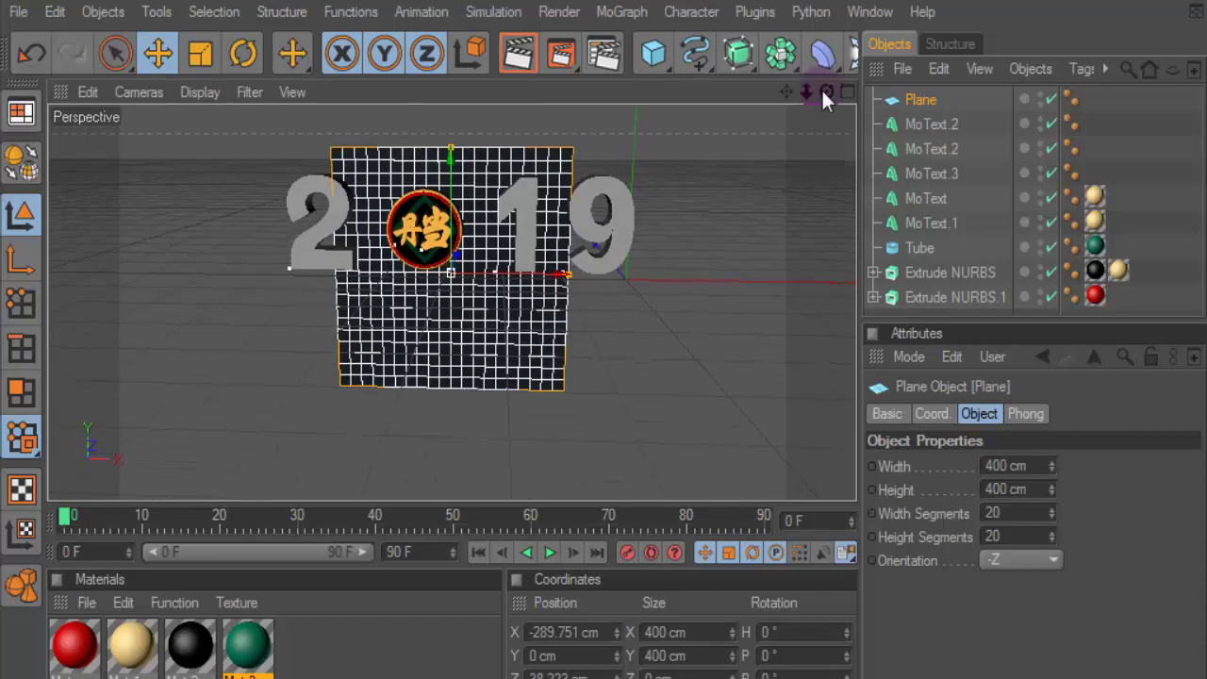
- Scale the plane up to 3458.679 cm so it fills the background
{"action": "left_click", "coordinate": [200, 53]}
{"action": "left_click_drag", "start_coordinate": [452, 283], "coordinate": [5, 363]}
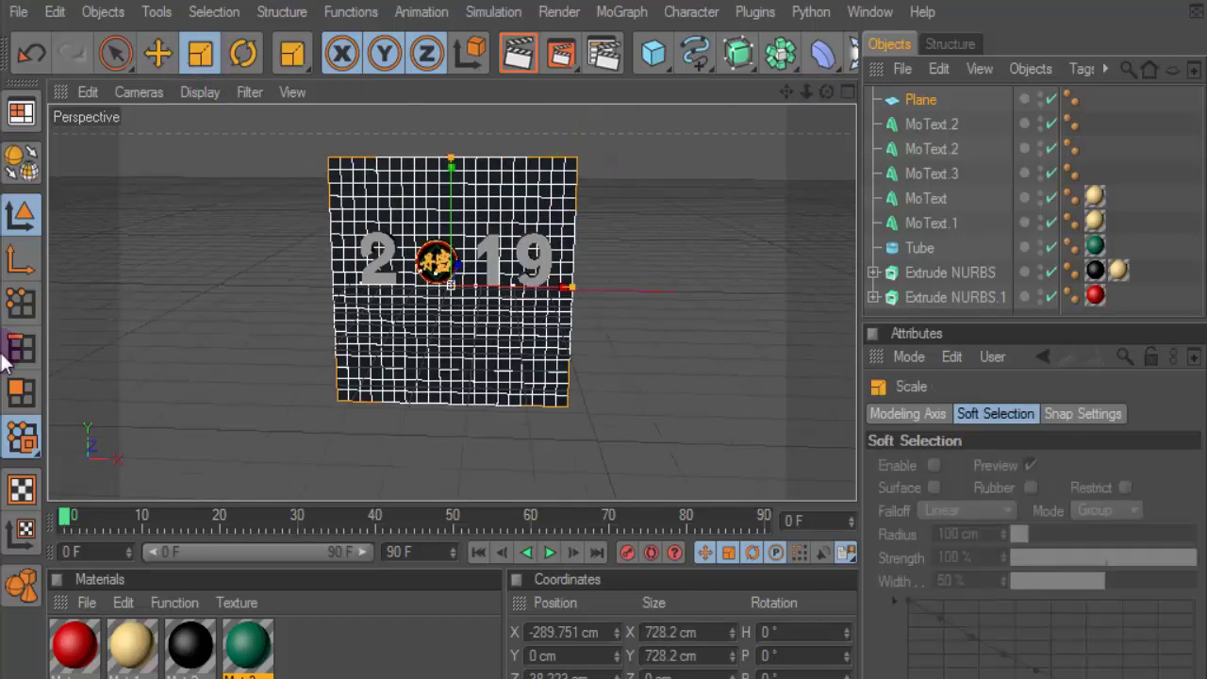
{"action": "left_click_drag", "start_coordinate": [600, 233], "coordinate": [434, 275]}
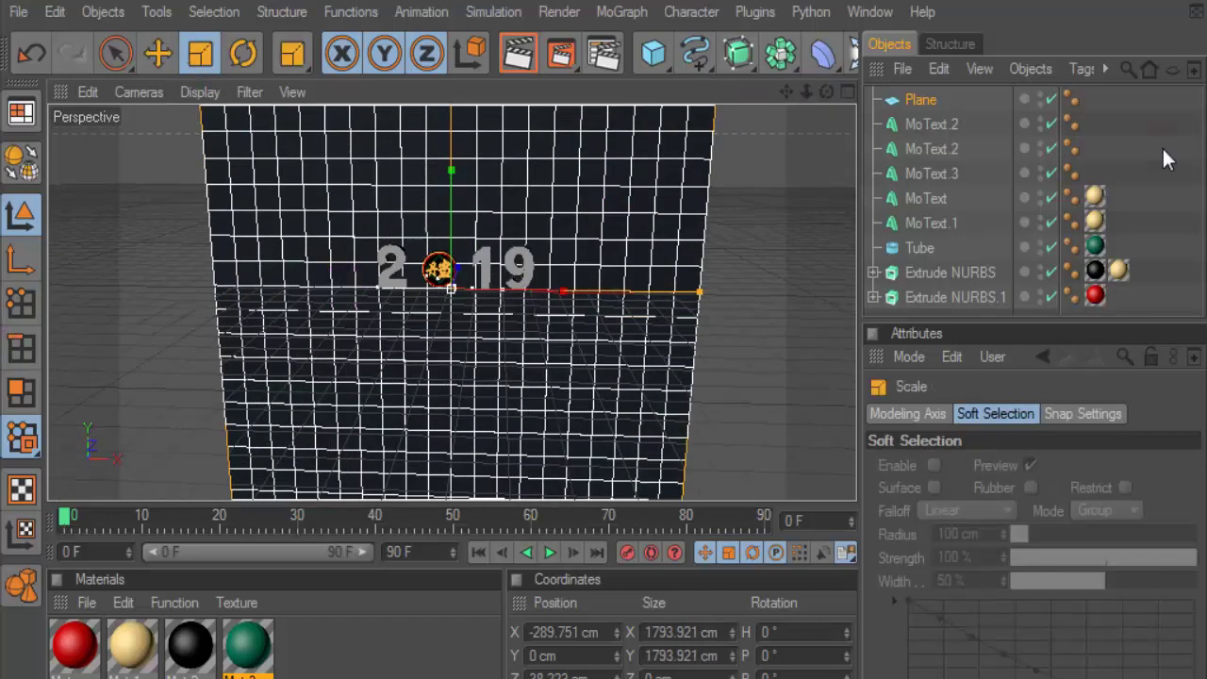
{"action": "left_click_drag", "start_coordinate": [666, 281], "coordinate": [779, 146]}
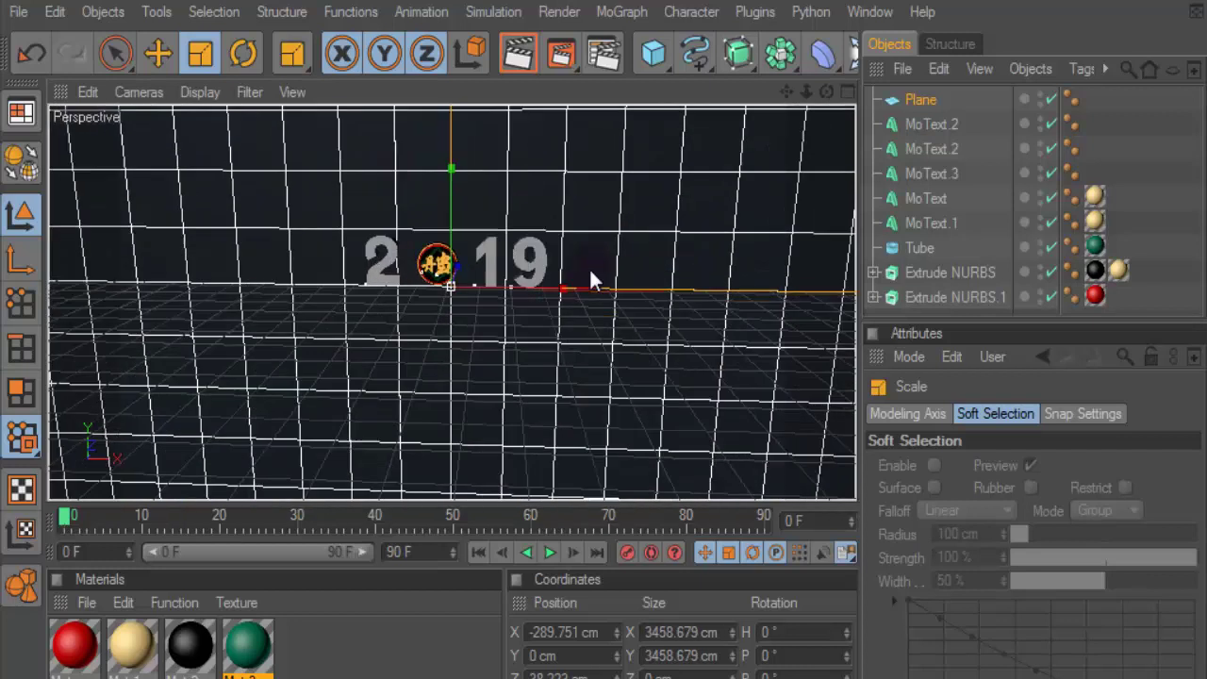
{"action": "mouse_move", "coordinate": [824, 97]}
{"action": "left_mouse_down"}
{"action": "mouse_move", "coordinate": [781, 102]}
{"action": "mouse_move", "coordinate": [259, 328]}
{"action": "left_mouse_up"}
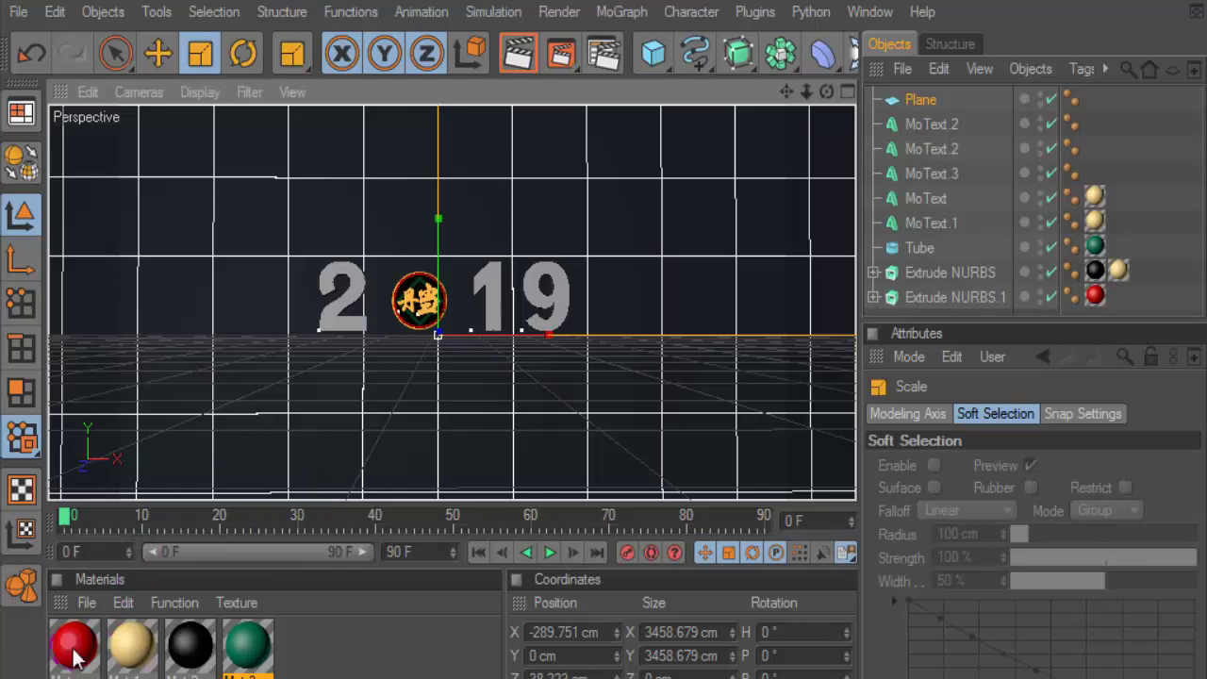
- Duplicate the red material, brighten it to R 241, and apply it to the plane
{"action": "left_click_drag", "start_coordinate": [76, 647], "coordinate": [130, 649], "text": "ctrl"}
{"action": "double_click", "coordinate": [130, 649]}
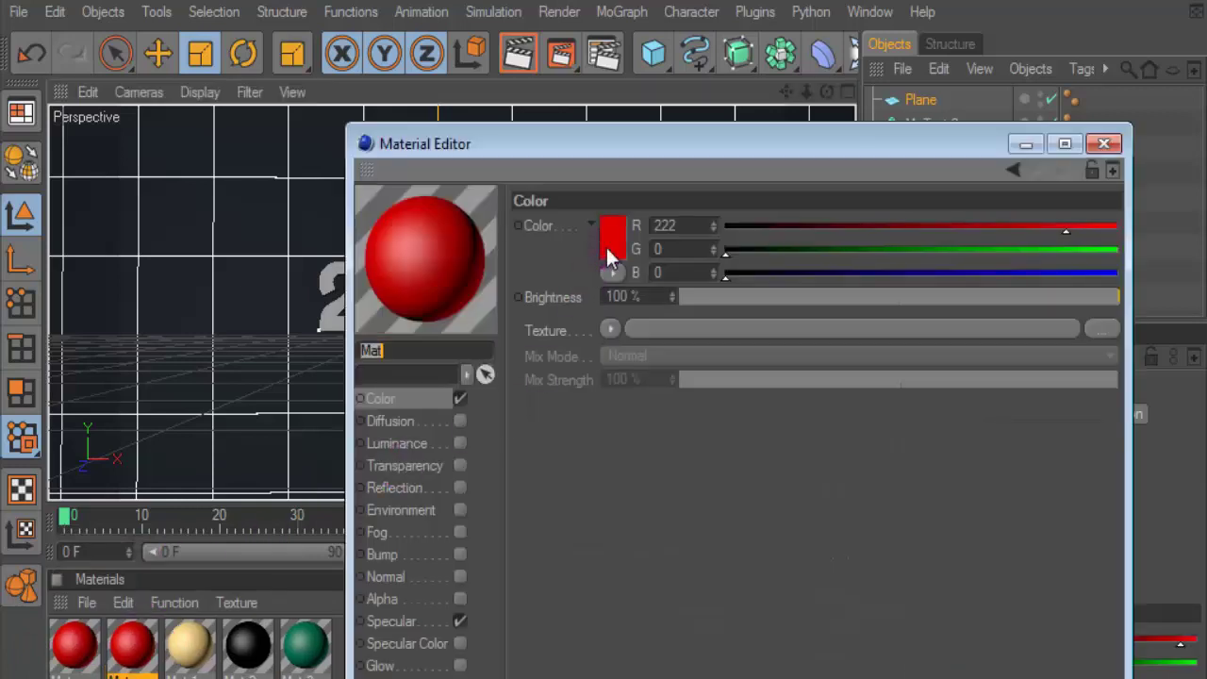
{"action": "left_click", "coordinate": [611, 235]}
{"action": "left_click_drag", "start_coordinate": [625, 167], "coordinate": [627, 159]}
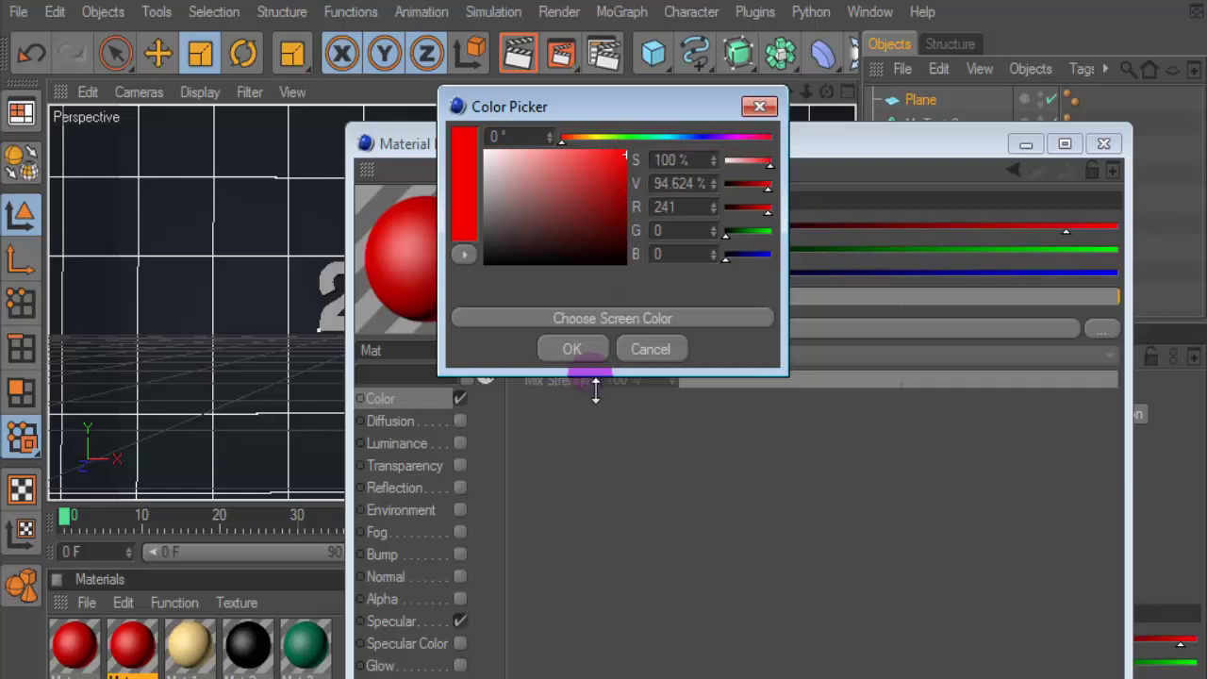
{"action": "left_click", "coordinate": [571, 349]}
{"action": "left_click", "coordinate": [1103, 144]}
{"action": "left_click_drag", "start_coordinate": [132, 647], "coordinate": [919, 99]}
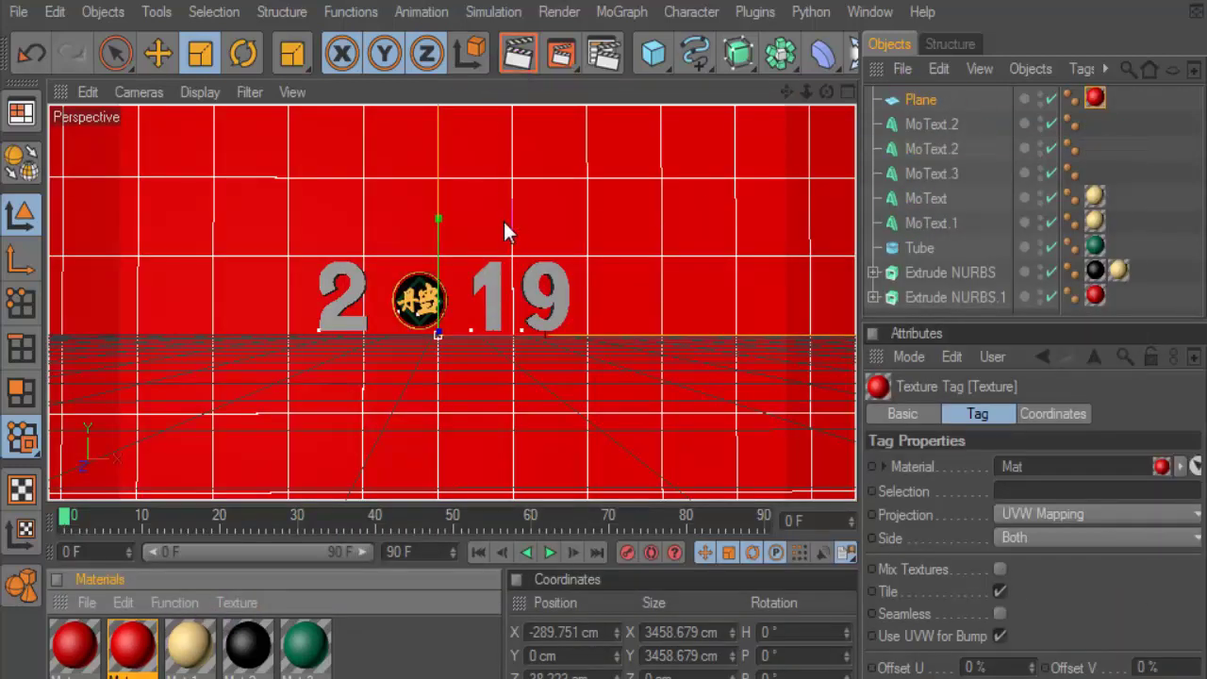
- Apply the black Mat.2 to all four 2019 digits and preview the render
{"action": "scroll", "coordinate": [685, 165], "scroll_direction": "up", "scroll_amount": 4}
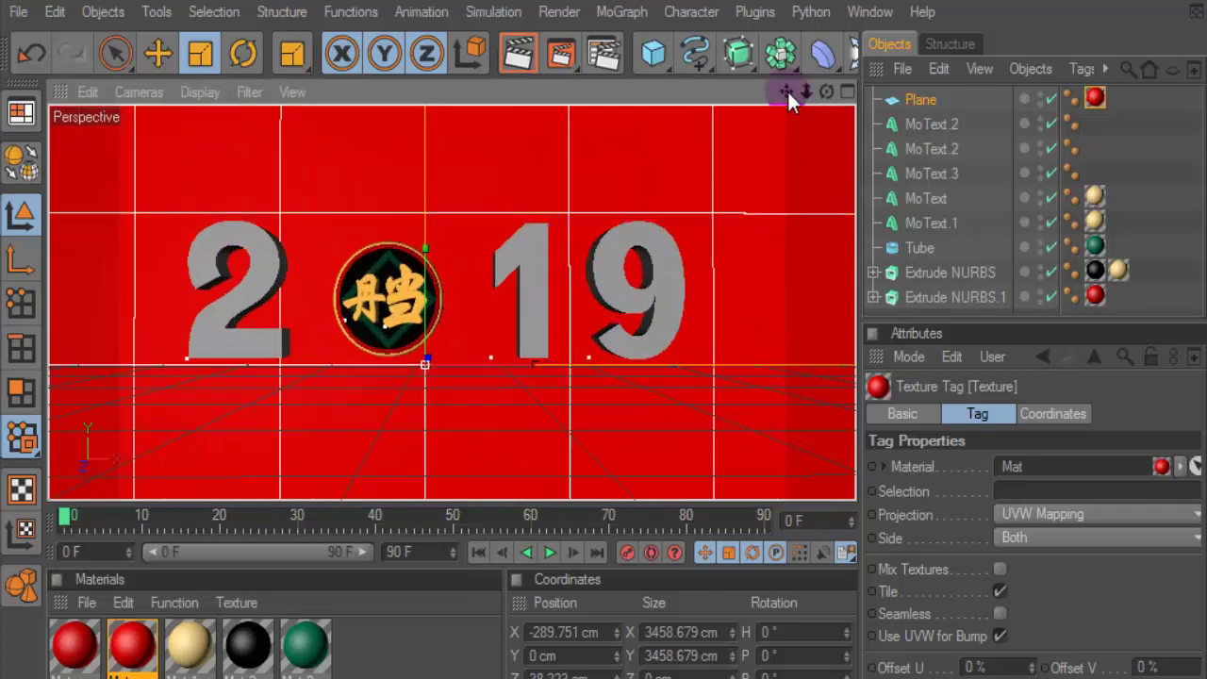
{"action": "left_click_drag", "start_coordinate": [789, 94], "coordinate": [788, 94]}
{"action": "left_click_drag", "start_coordinate": [252, 647], "coordinate": [929, 124]}
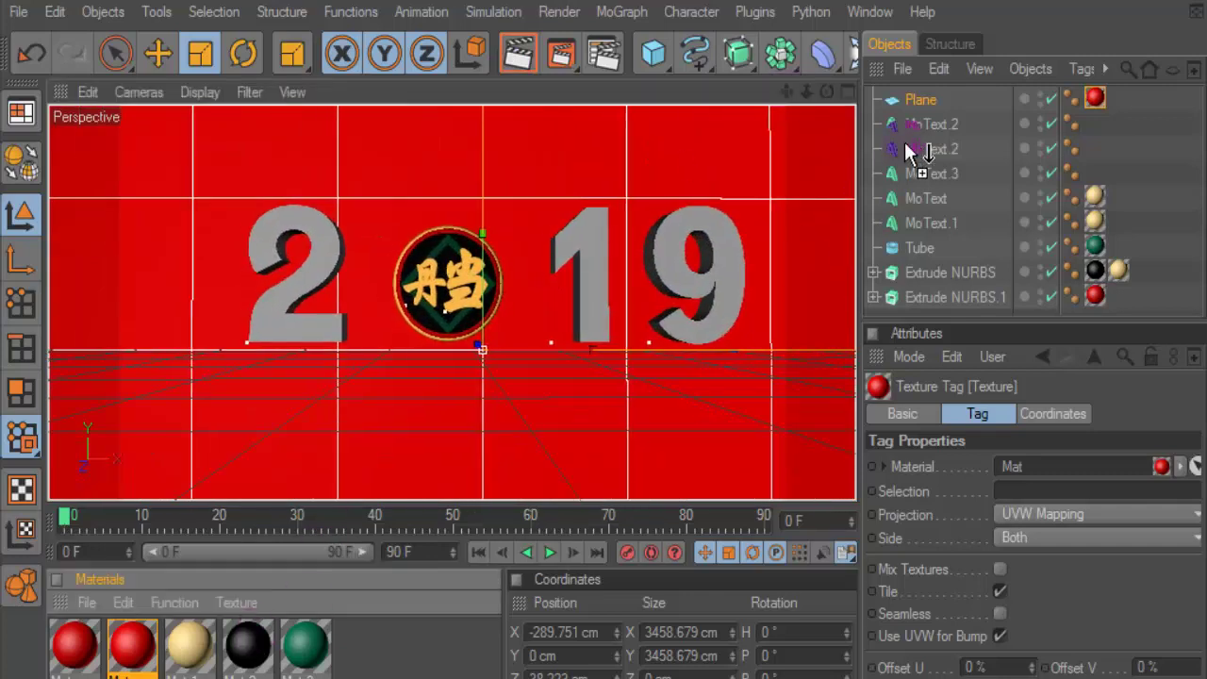
{"action": "left_click_drag", "start_coordinate": [247, 643], "coordinate": [927, 134]}
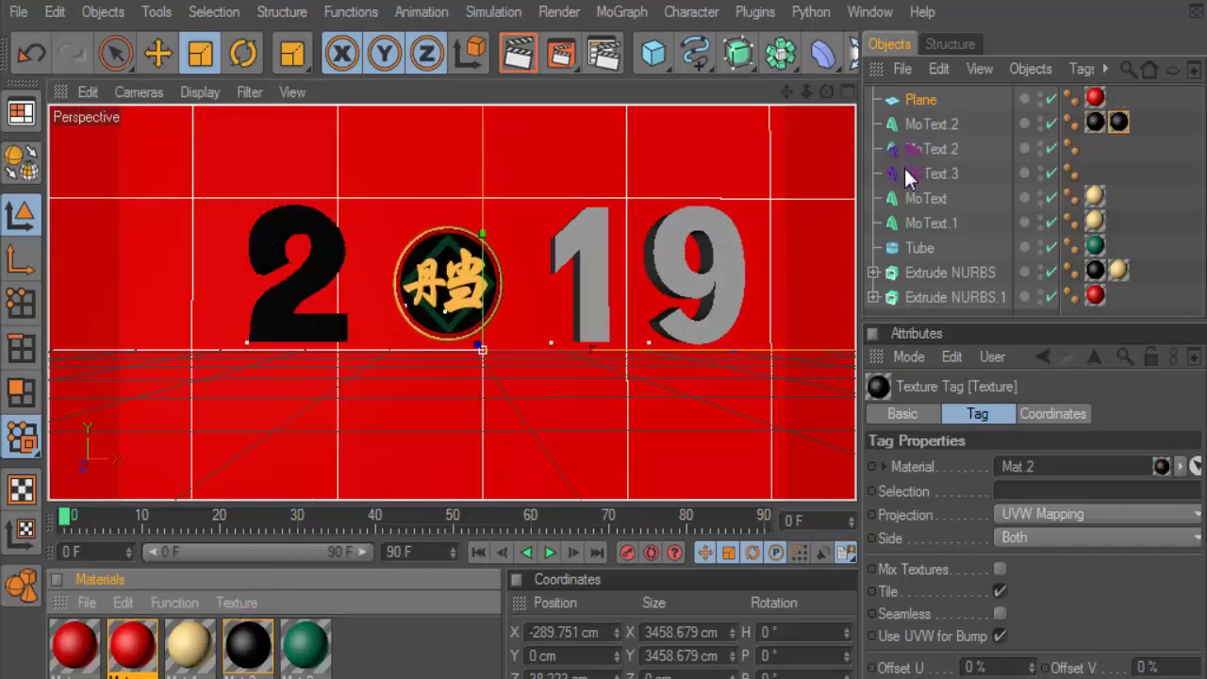
{"action": "left_click_drag", "start_coordinate": [1118, 125], "coordinate": [1092, 144]}
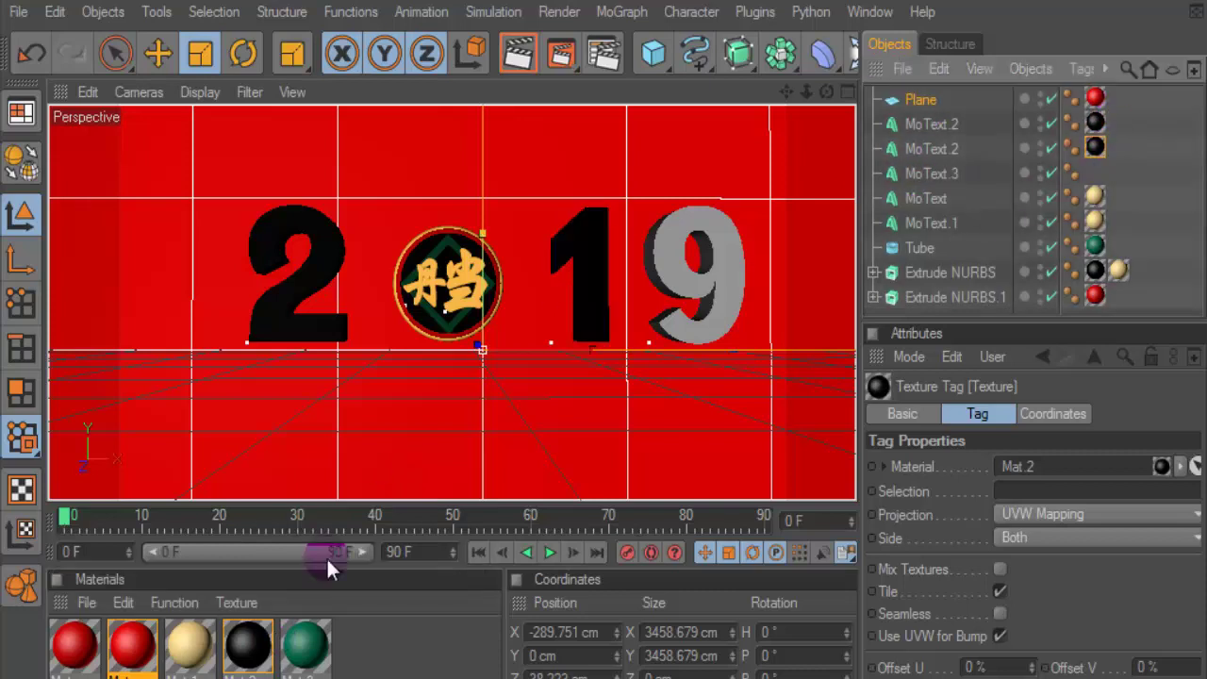
{"action": "left_click_drag", "start_coordinate": [247, 643], "coordinate": [936, 173]}
{"action": "left_click", "coordinate": [525, 59]}
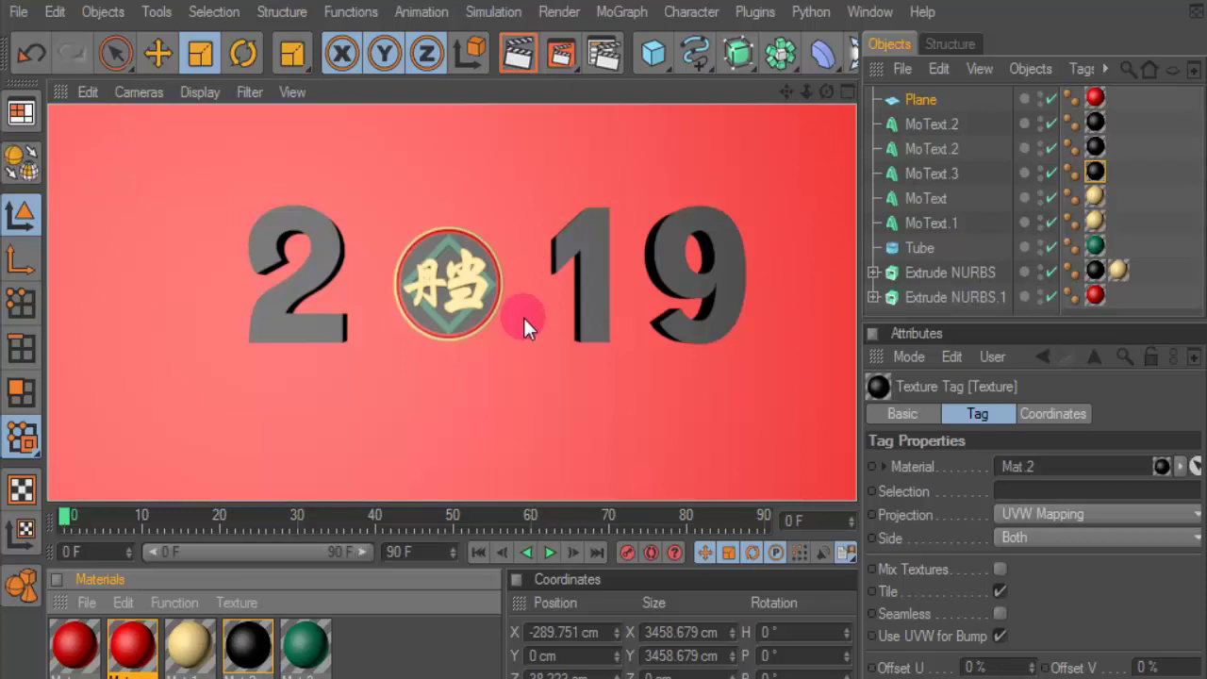
{"action": "left_click", "coordinate": [523, 318]}
- Merge the pig and cloud scene file and select Extrude NURBS.1
{"action": "left_click", "coordinate": [21, 12]}
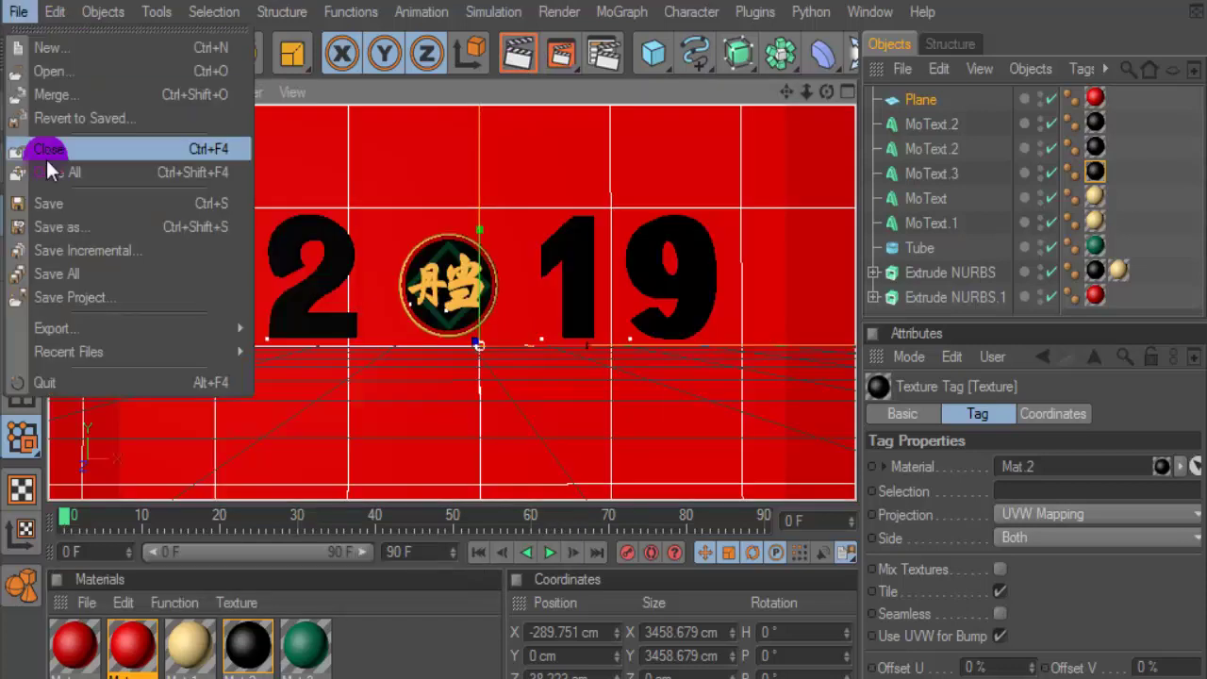
{"action": "left_click", "coordinate": [67, 92]}
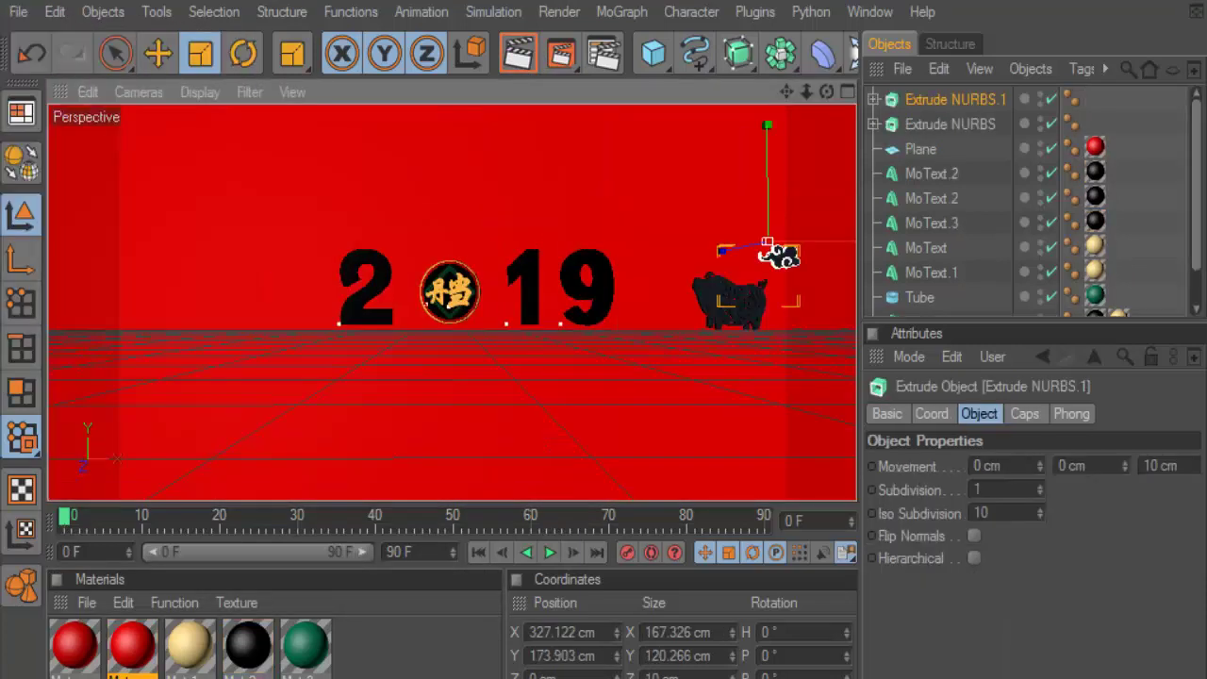
{"action": "left_click", "coordinate": [915, 100]}
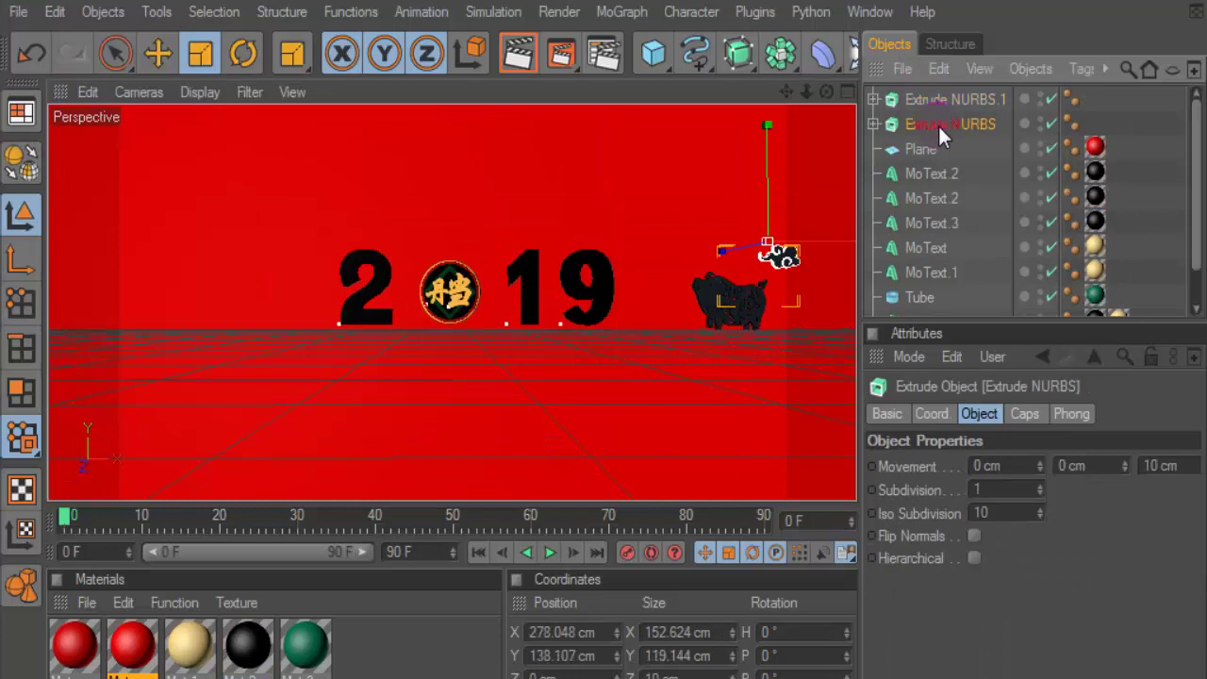
- Select both Extrude NURBS shapes and slide them left toward the centre of the 2019
{"action": "left_click", "coordinate": [935, 123], "text": "ctrl"}
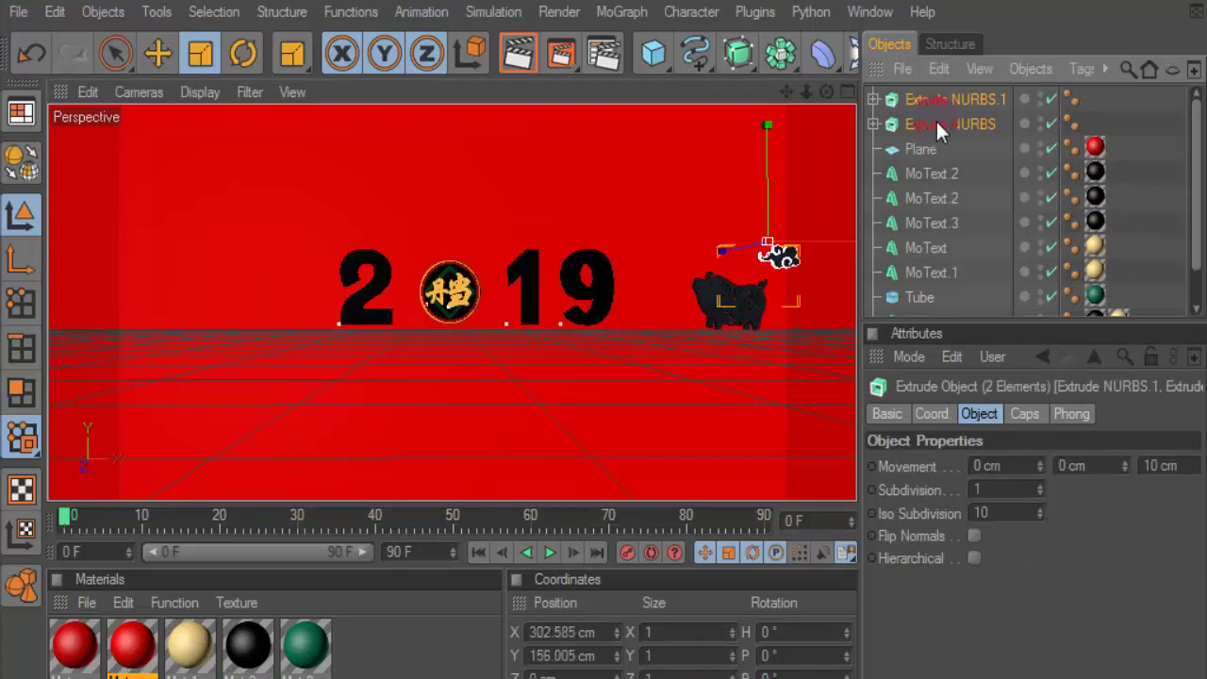
{"action": "left_click", "coordinate": [158, 52]}
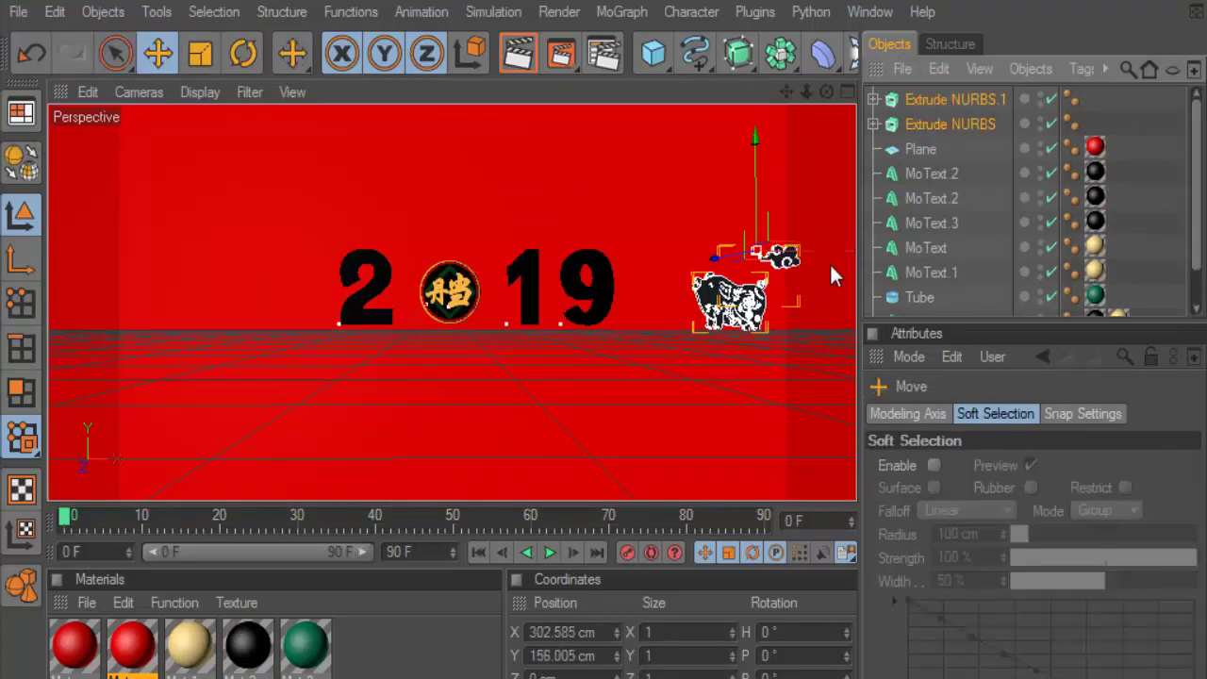
{"action": "left_click_drag", "start_coordinate": [773, 252], "coordinate": [512, 250]}
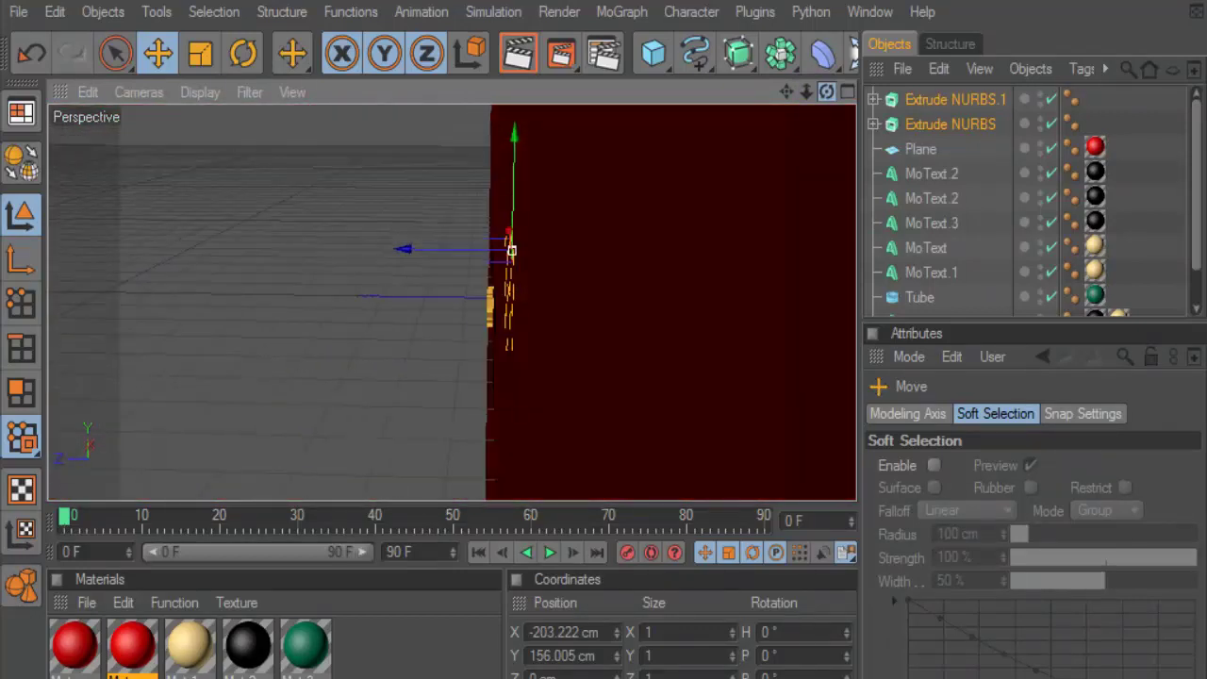
- Move the pig and clouds about 45 cm along the depth axis in the Right view
{"action": "left_click_drag", "start_coordinate": [826, 91], "coordinate": [824, 97]}
{"action": "left_click", "coordinate": [846, 91]}
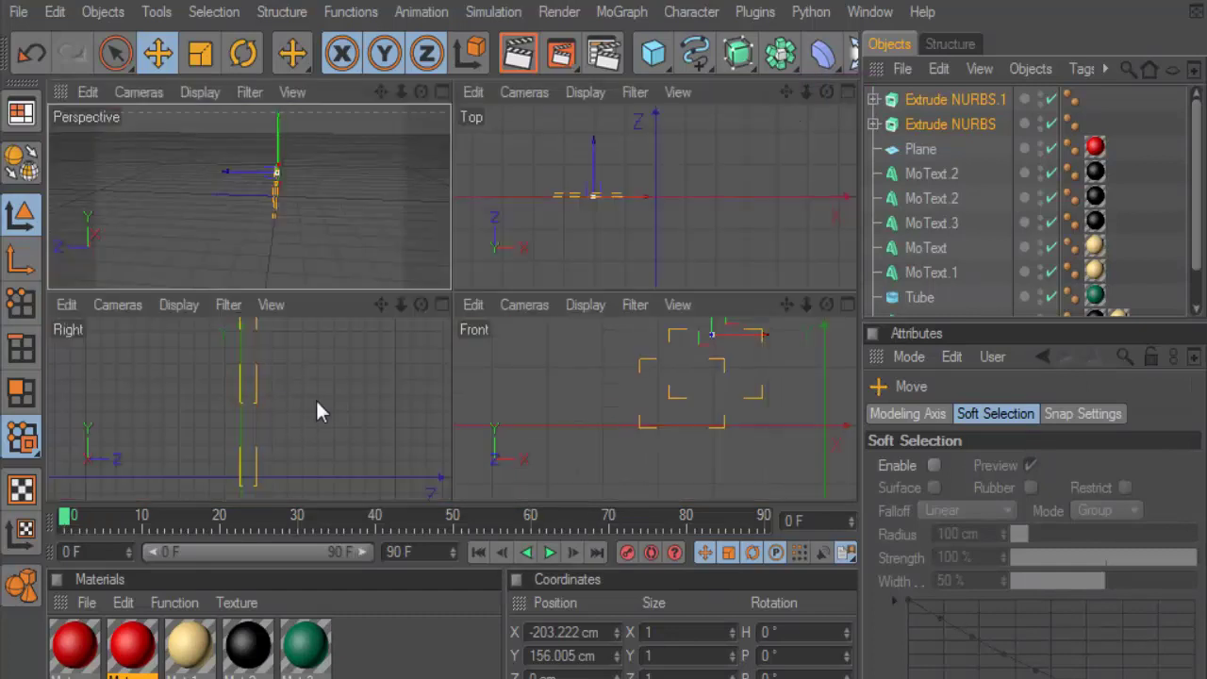
{"action": "left_click", "coordinate": [439, 305]}
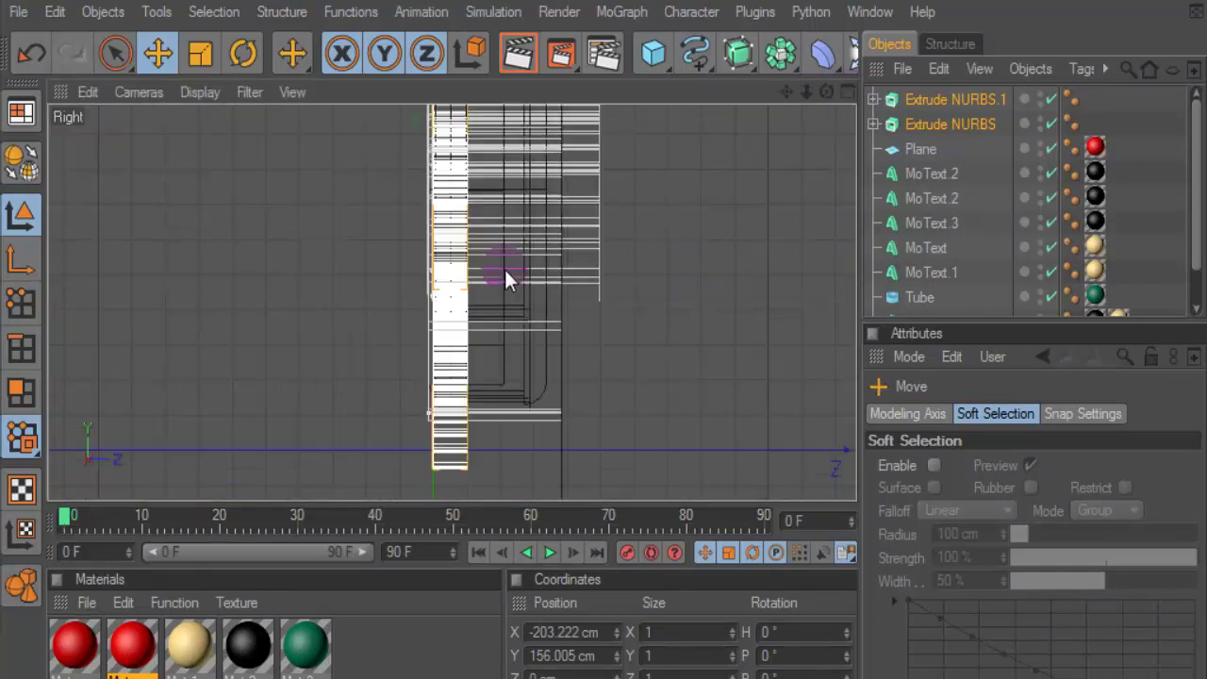
{"action": "right_click_drag", "start_coordinate": [431, 270], "coordinate": [486, 396], "text": "alt"}
{"action": "left_click_drag", "start_coordinate": [509, 169], "coordinate": [495, 169]}
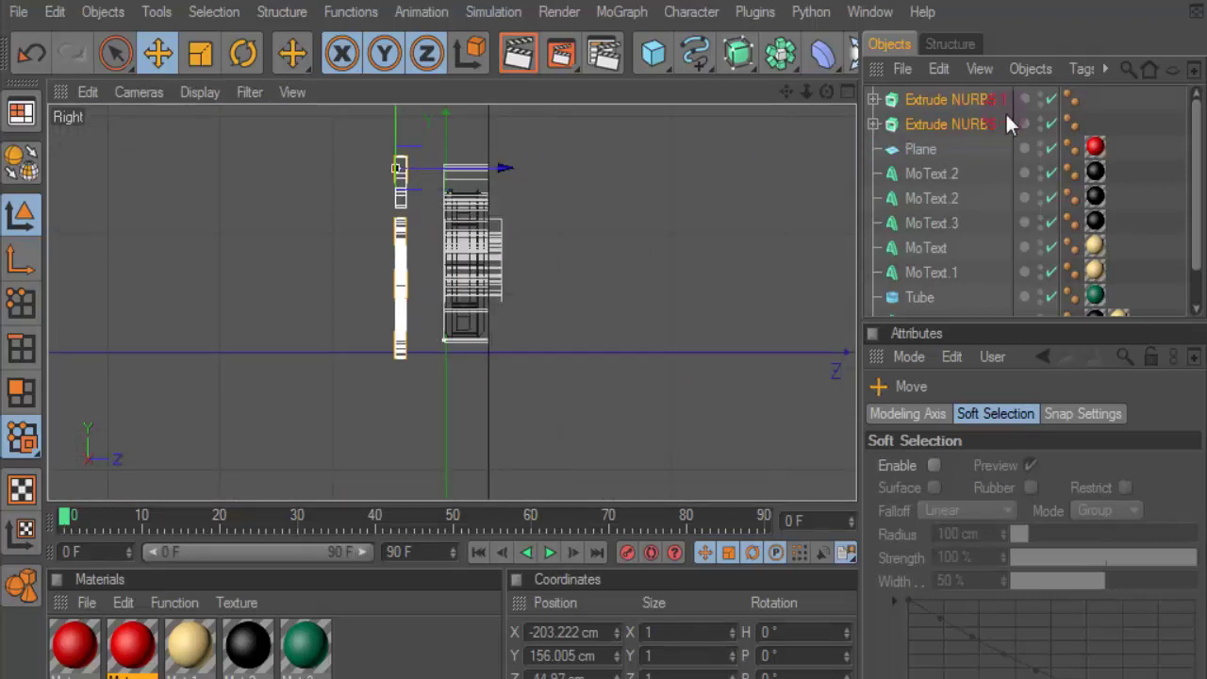
{"action": "left_click", "coordinate": [956, 99]}
- Set the extrusion Movement Z of the pig and clouds to 70 cm
{"action": "left_click", "coordinate": [950, 124], "text": "shift"}
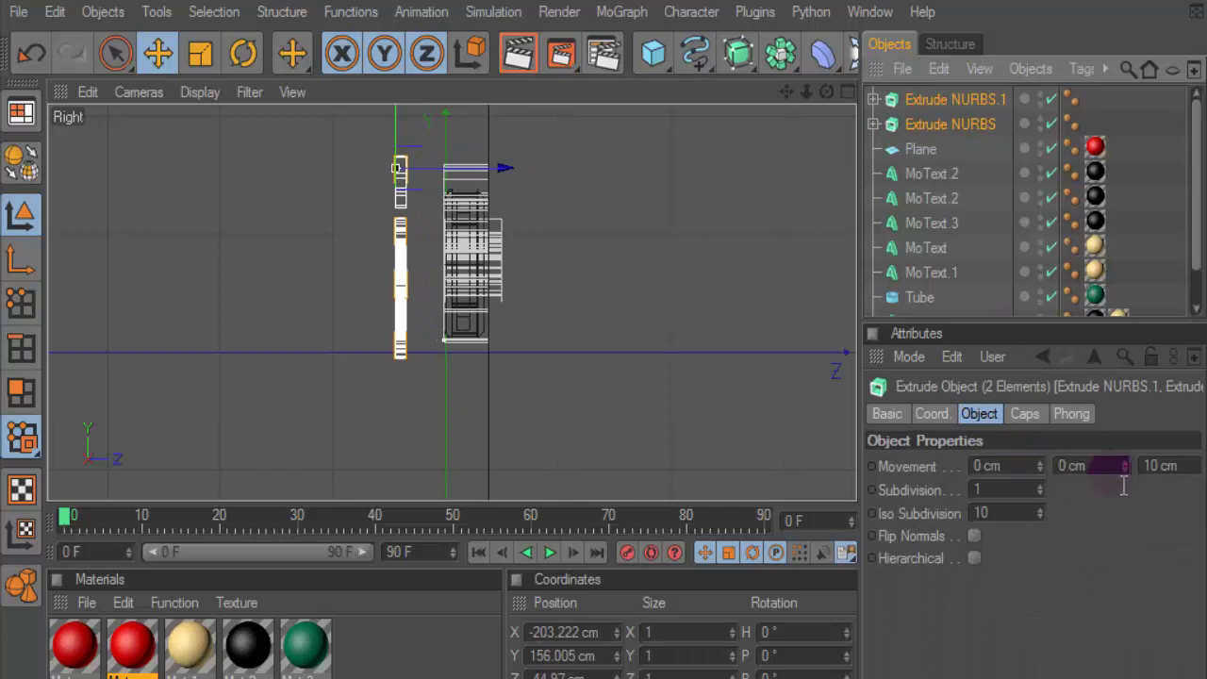
{"action": "left_click", "coordinate": [1170, 466]}
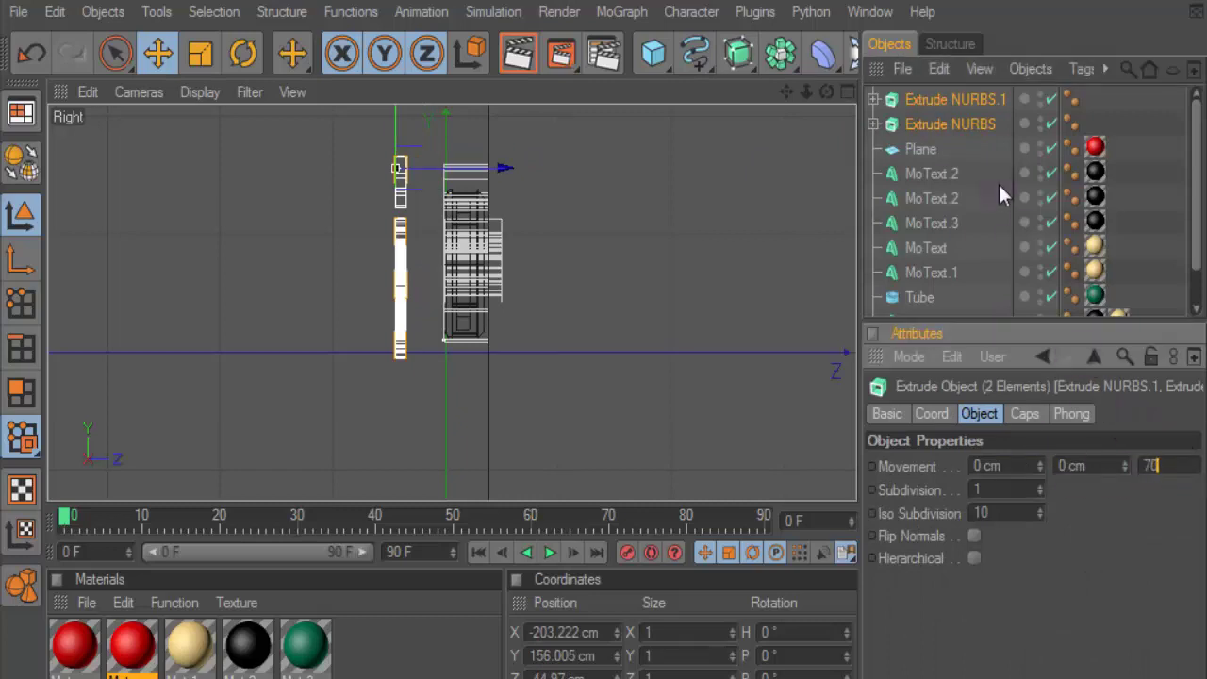
{"action": "left_click", "coordinate": [961, 120]}
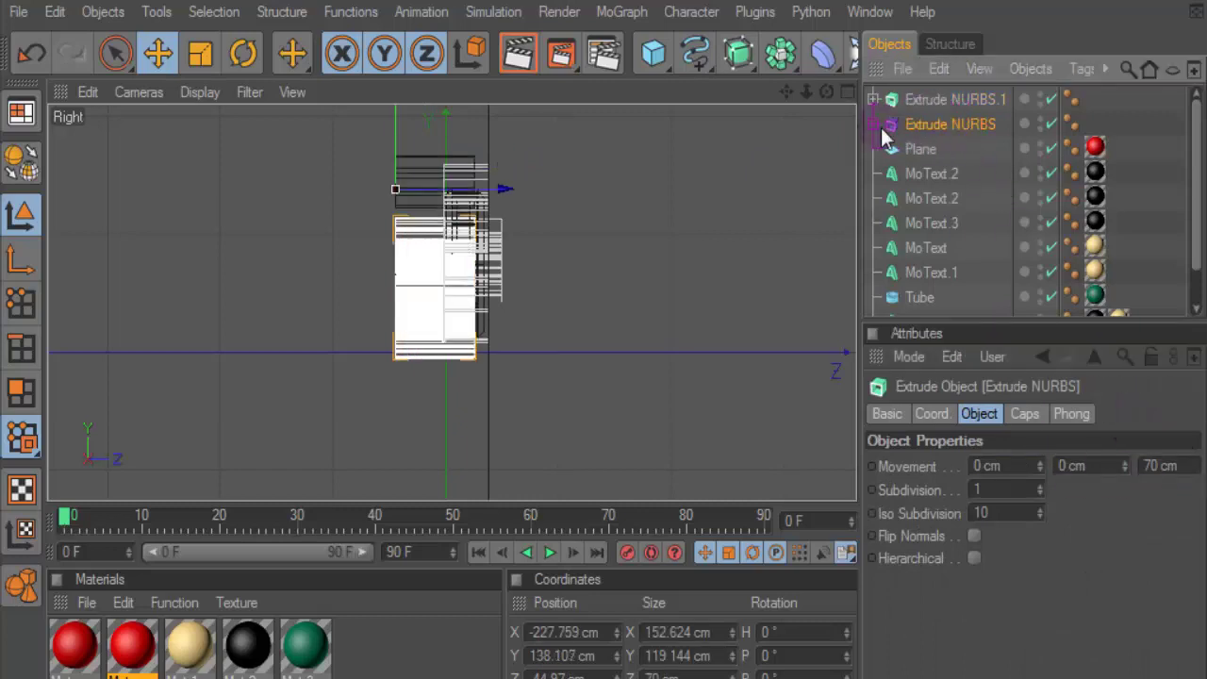
- Shift both extrusions along the depth axis and check them in Perspective
{"action": "left_click", "coordinate": [921, 101], "text": "shift"}
{"action": "left_click_drag", "start_coordinate": [507, 171], "coordinate": [564, 169]}
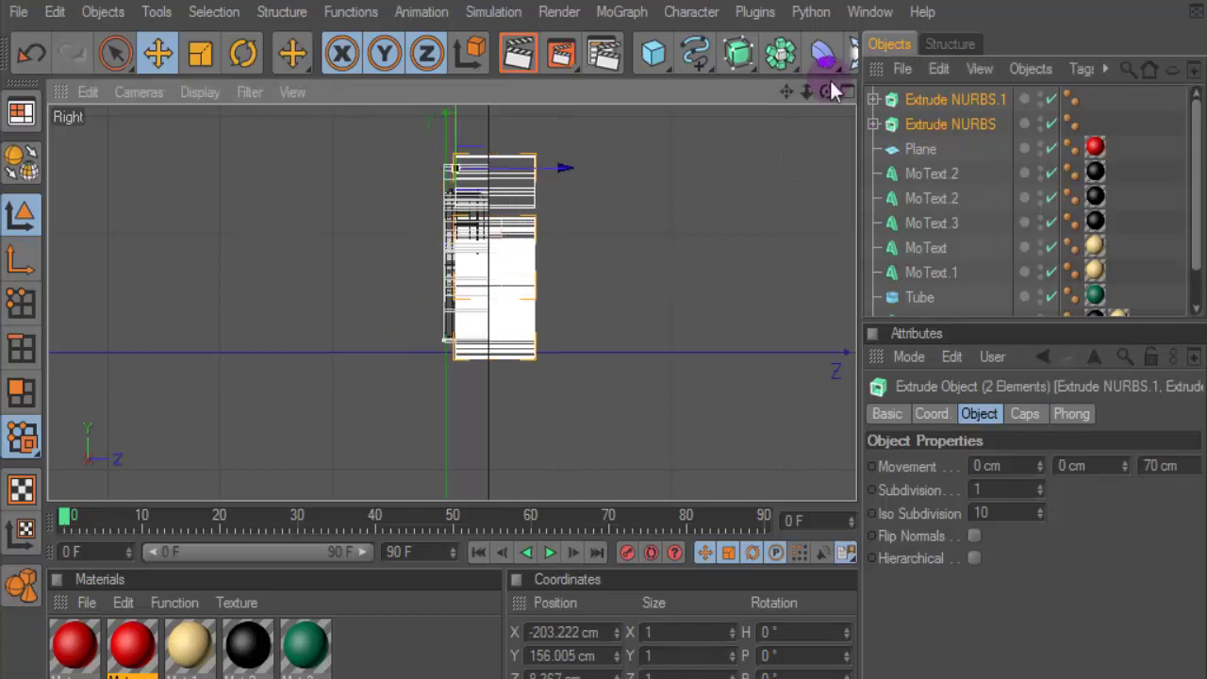
{"action": "left_click", "coordinate": [846, 91]}
{"action": "left_click", "coordinate": [439, 93]}
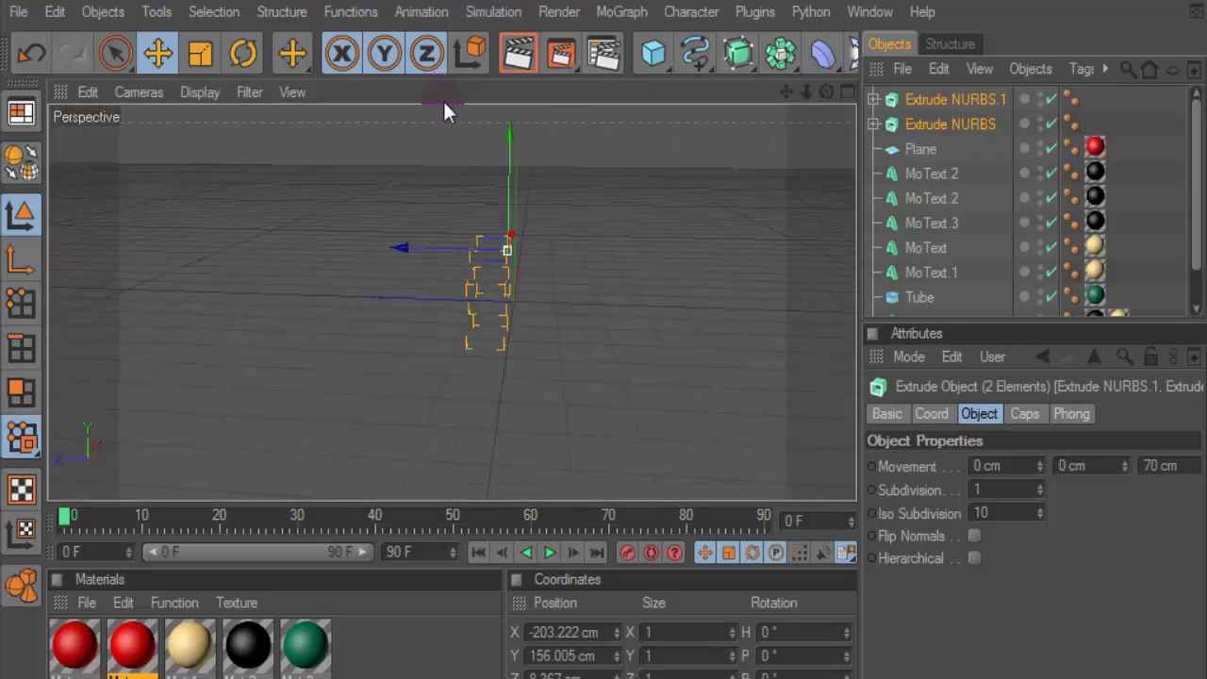
{"action": "left_click_drag", "start_coordinate": [826, 91], "coordinate": [731, 132]}
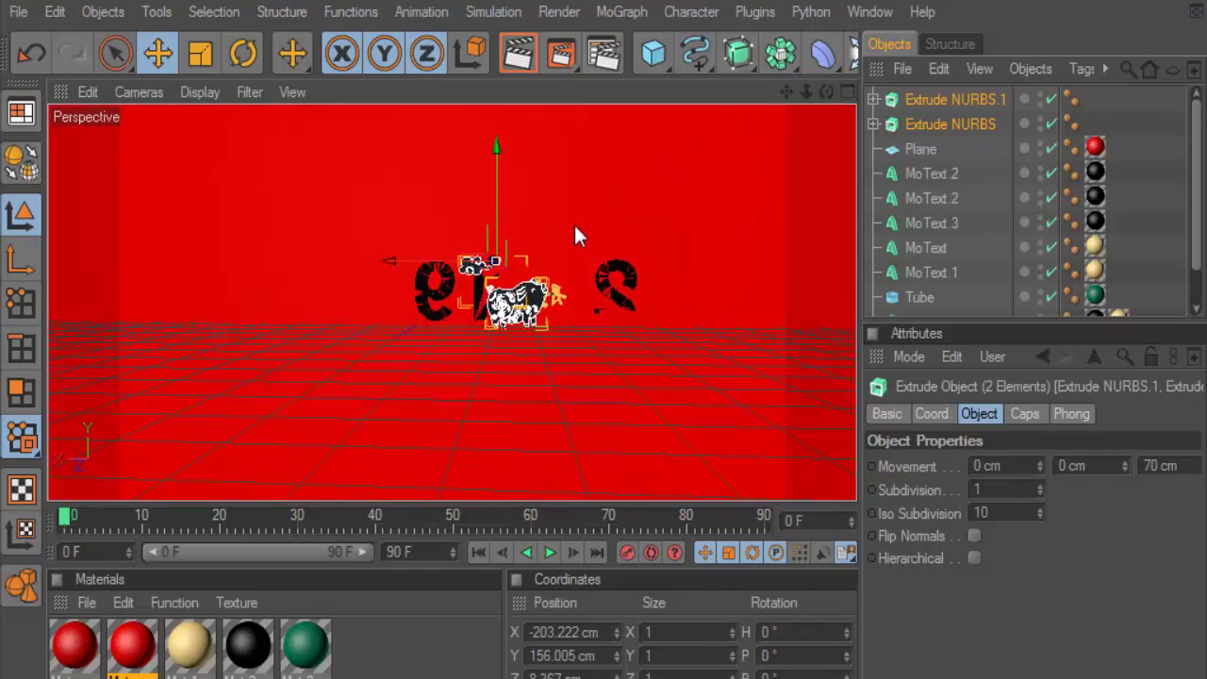
{"action": "scroll", "coordinate": [579, 210], "scroll_direction": "up", "scroll_amount": 3}
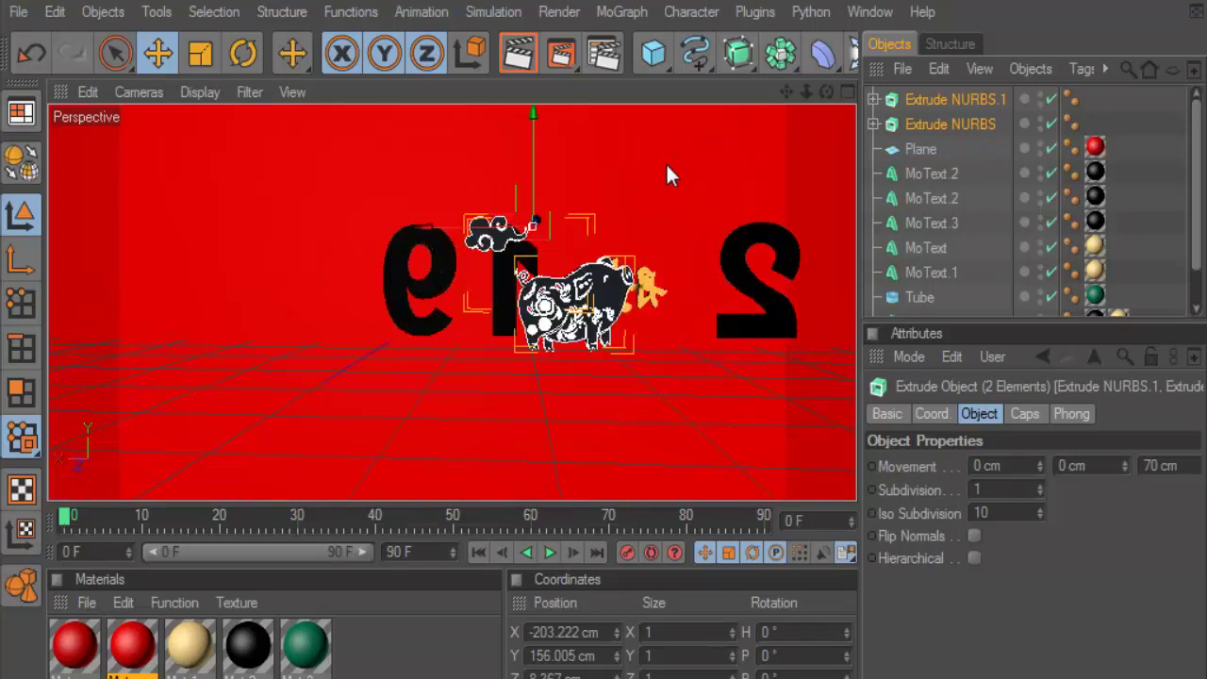
{"action": "scroll", "coordinate": [763, 132], "scroll_direction": "down", "scroll_amount": 2}
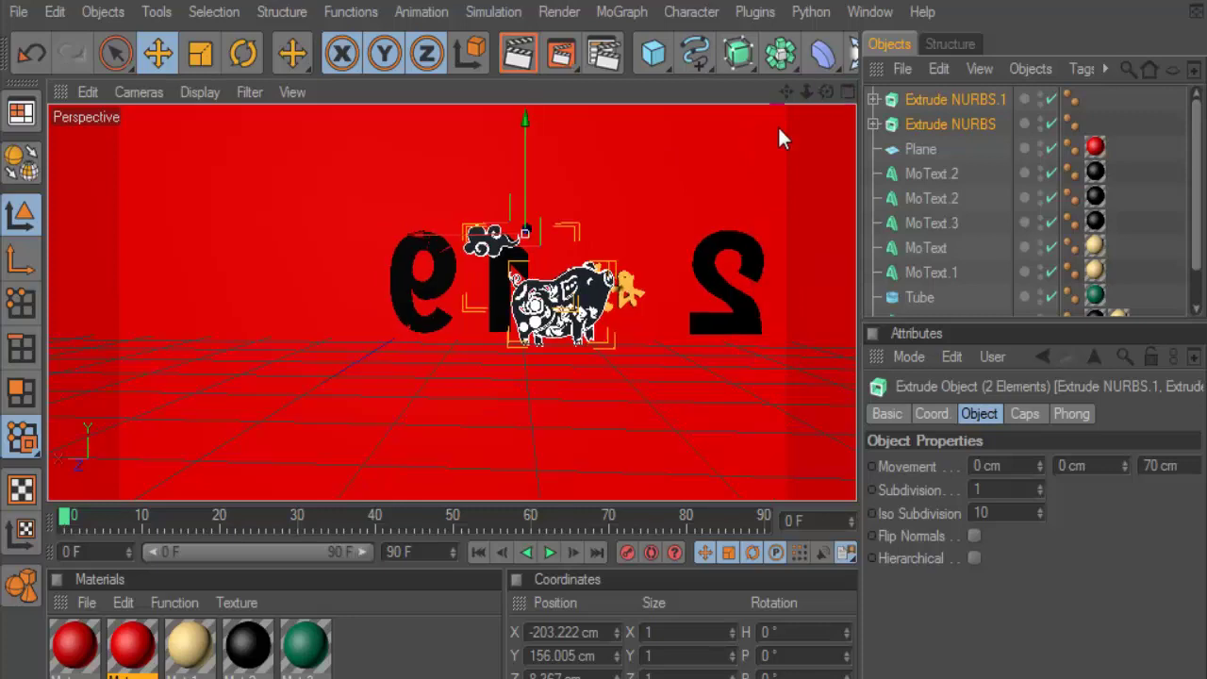
{"action": "scroll", "coordinate": [802, 108], "scroll_direction": "down", "scroll_amount": 2}
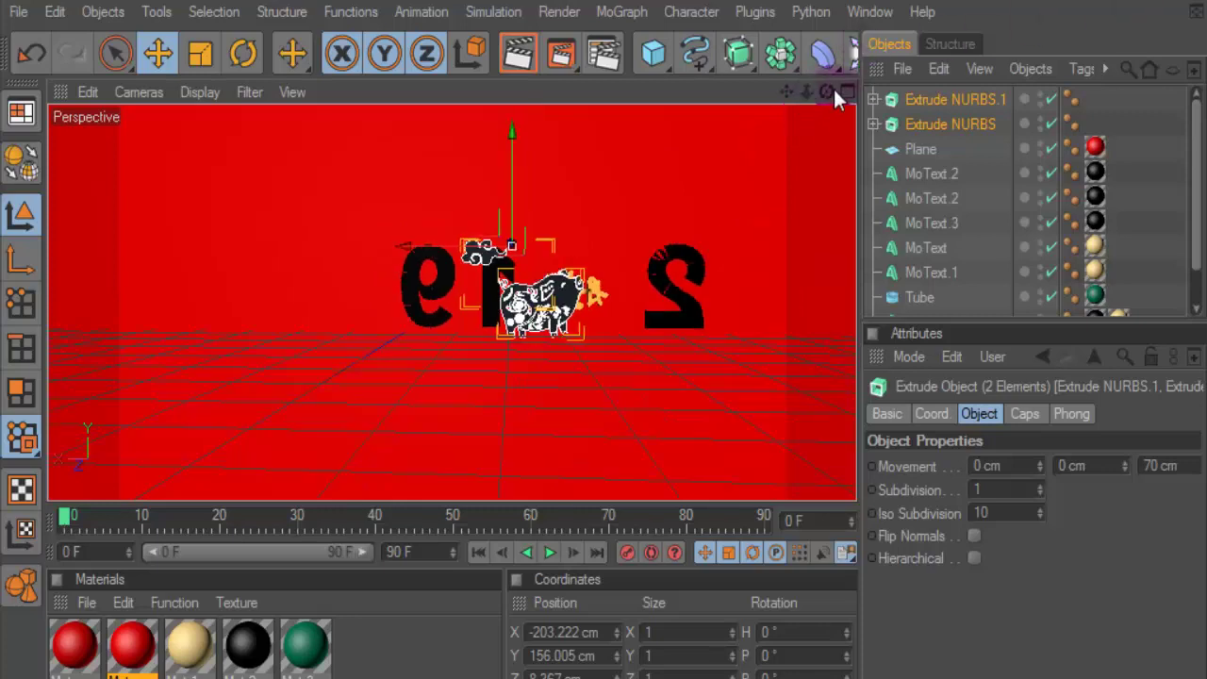
{"action": "mouse_move", "coordinate": [826, 92]}
{"action": "left_mouse_down"}
{"action": "mouse_move", "coordinate": [717, 94]}
{"action": "mouse_move", "coordinate": [802, 94]}
{"action": "left_mouse_up"}
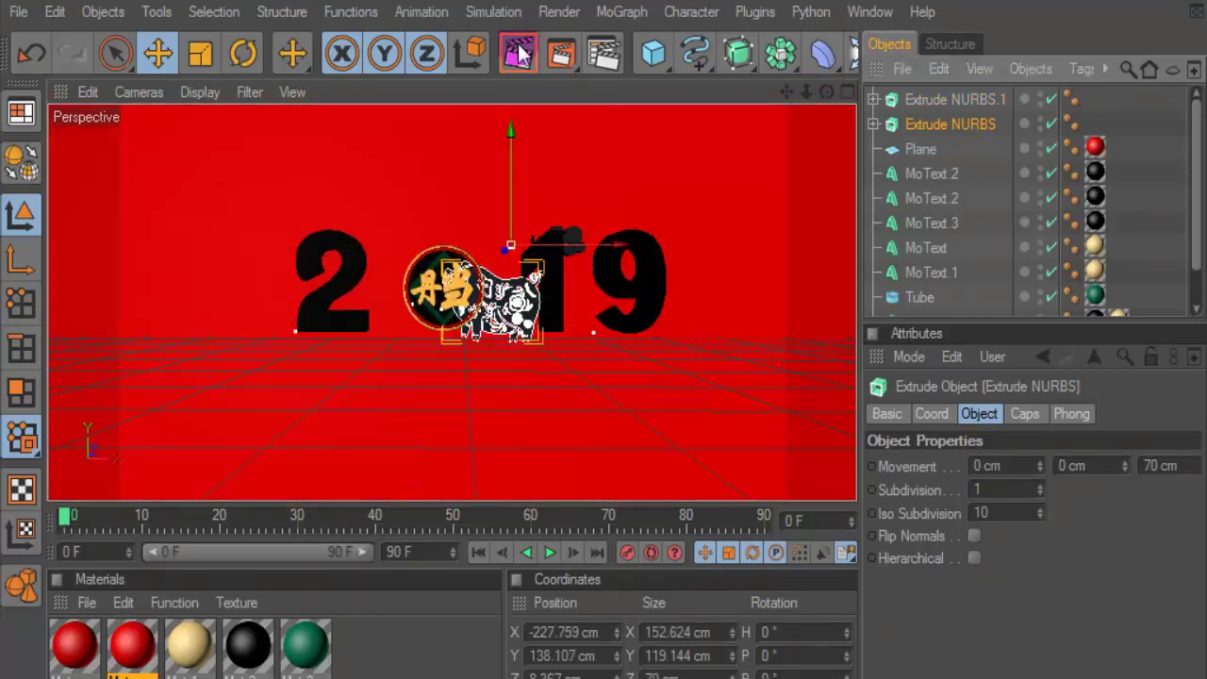
- Enlarge the pig and clouds to about 340.7 × 265.9 cm and raise them above the 2019
{"action": "left_click", "coordinate": [199, 55]}
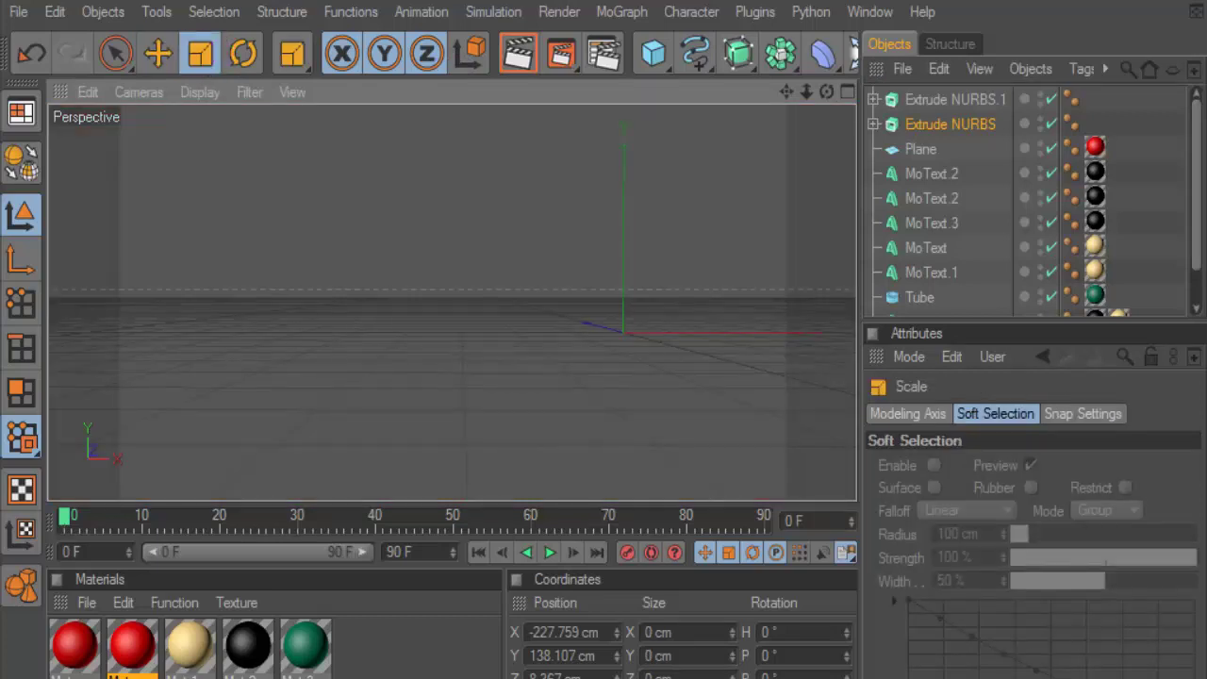
{"action": "left_click", "coordinate": [846, 91]}
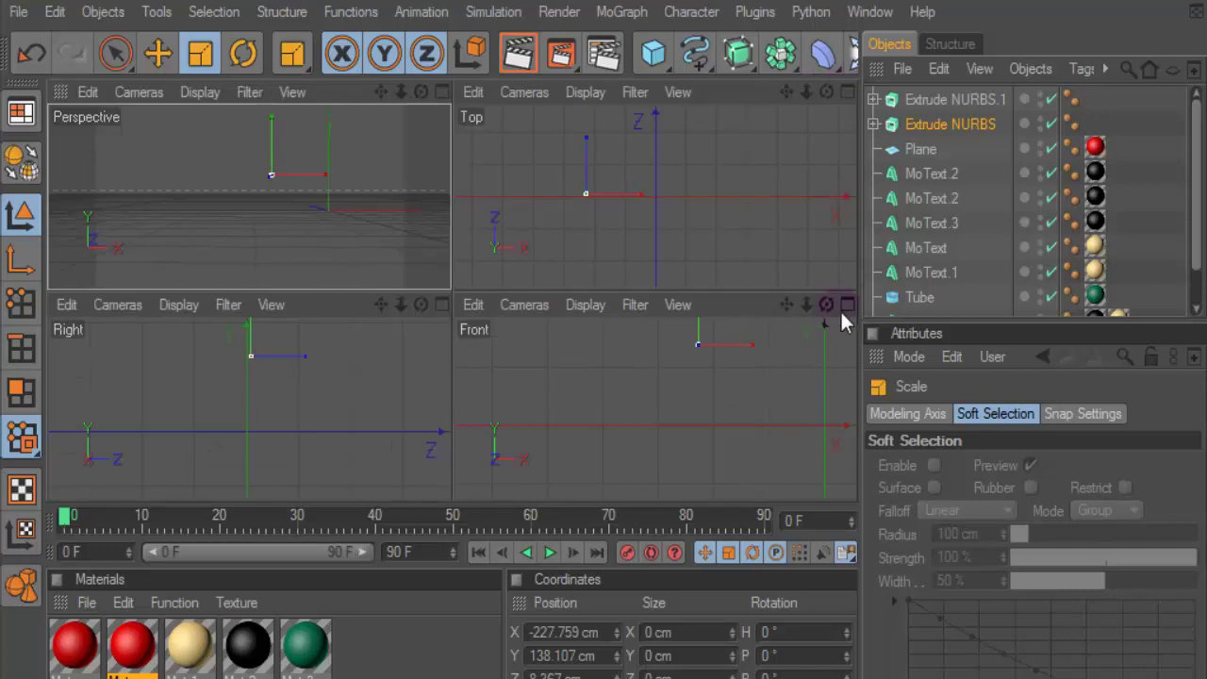
{"action": "left_click", "coordinate": [846, 306]}
{"action": "scroll", "coordinate": [512, 245], "scroll_direction": "down", "scroll_amount": 3}
{"action": "scroll", "coordinate": [511, 245], "scroll_direction": "down", "scroll_amount": 5}
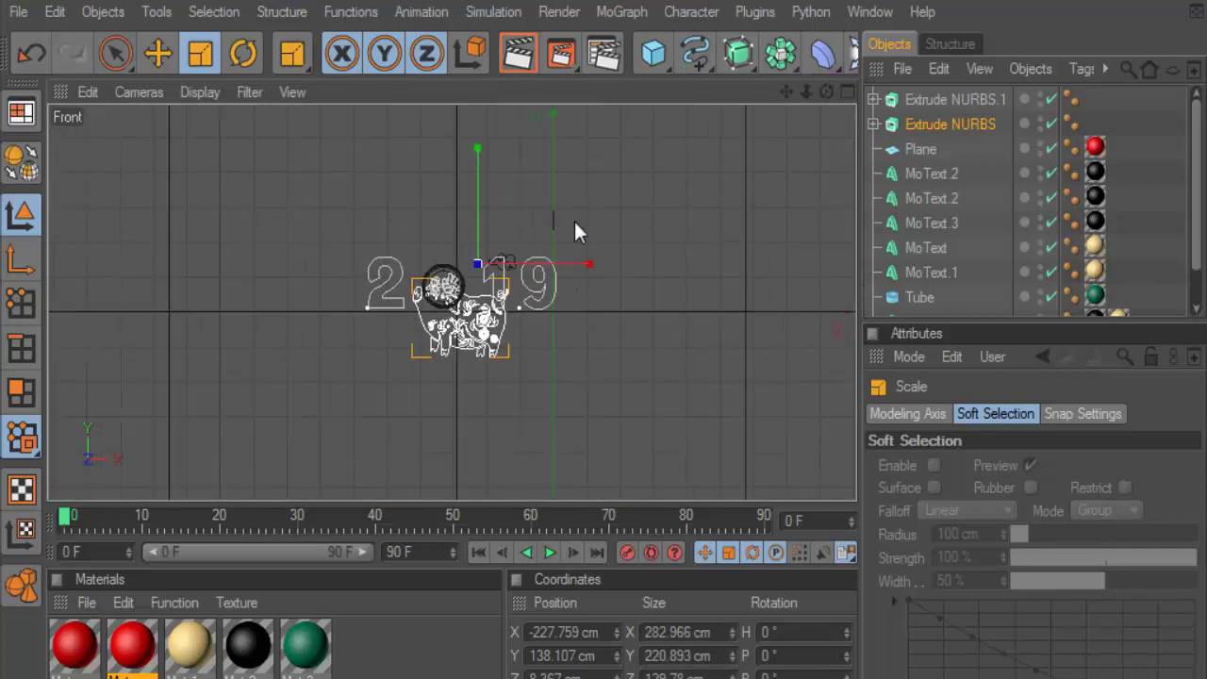
{"action": "left_click", "coordinate": [6, 215]}
{"action": "left_click", "coordinate": [158, 53]}
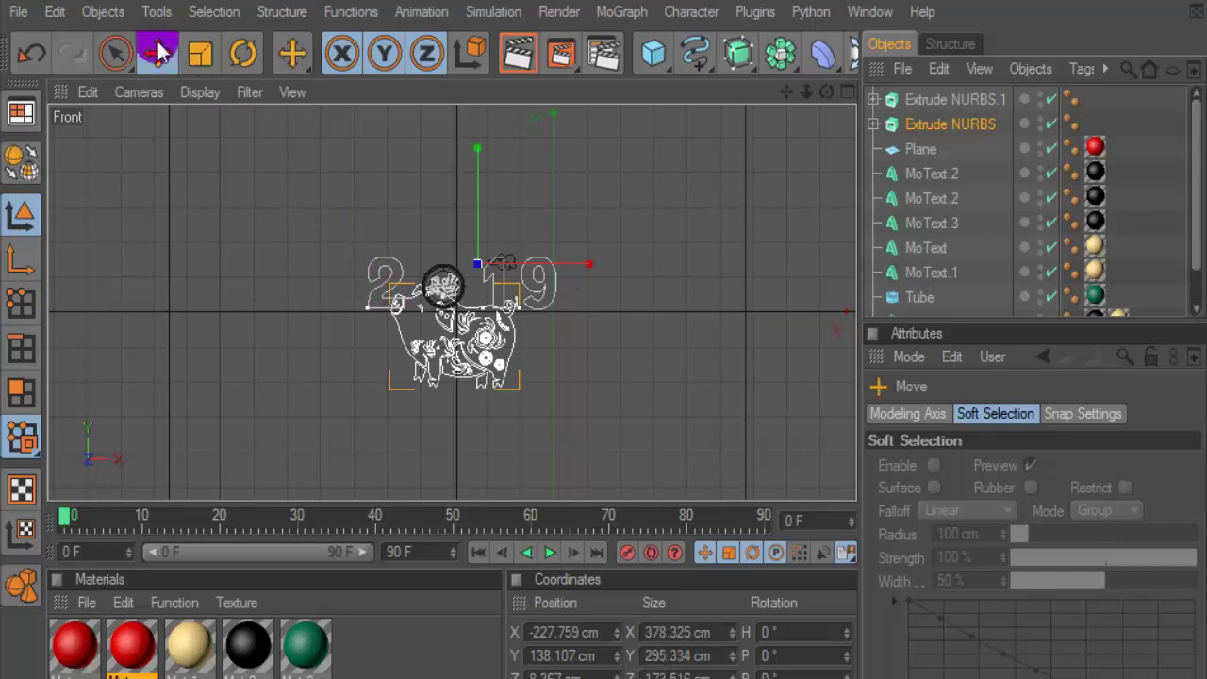
{"action": "left_click_drag", "start_coordinate": [468, 209], "coordinate": [469, 153]}
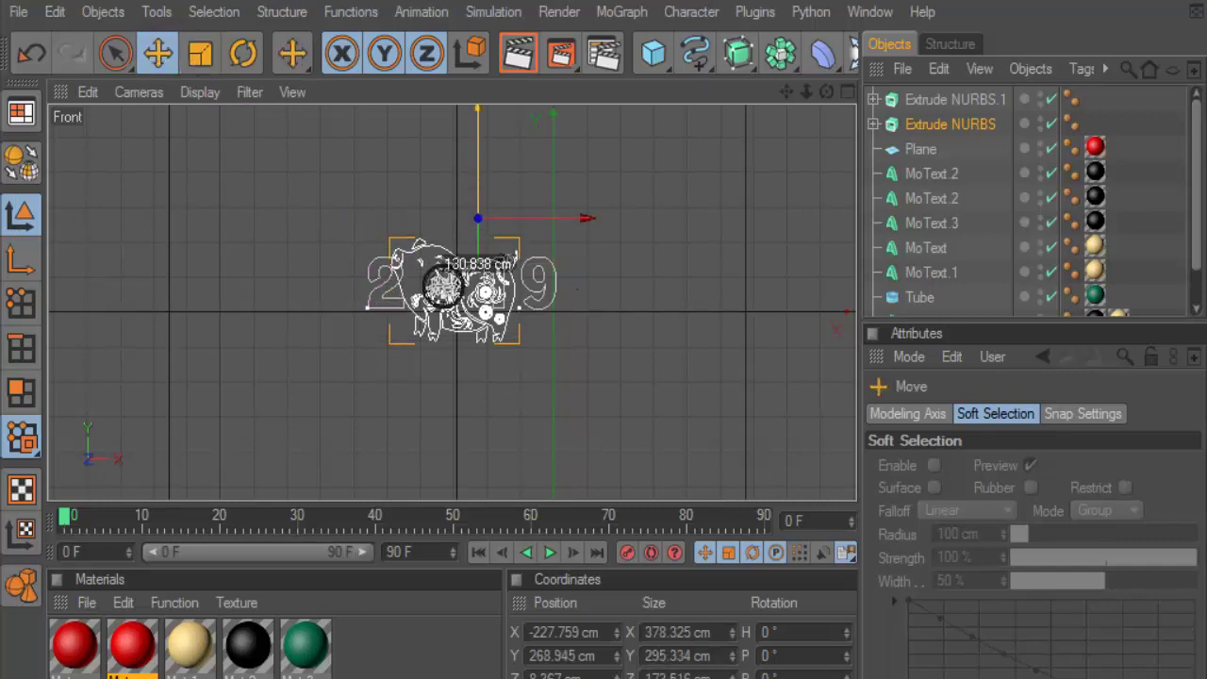
- Apply the gold Mat.1 material to the pig Extrude NURBS
{"action": "scroll", "coordinate": [495, 274], "scroll_direction": "up", "scroll_amount": 3}
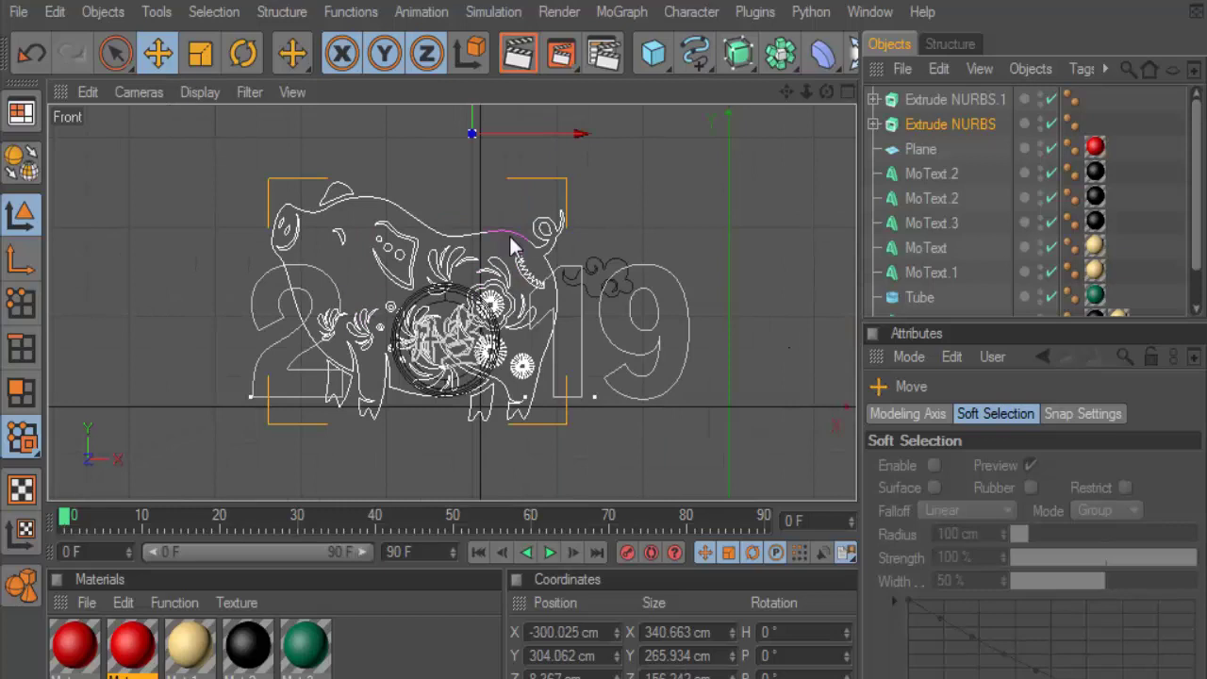
{"action": "middle_click", "coordinate": [822, 126]}
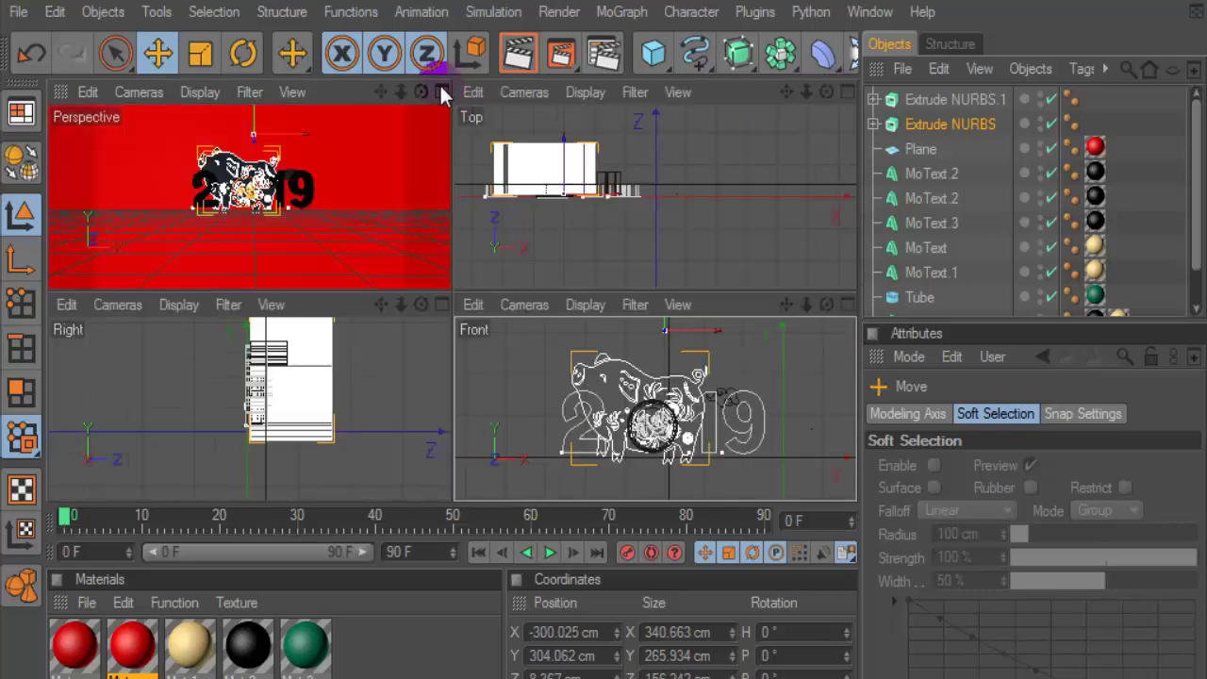
{"action": "left_click", "coordinate": [439, 85]}
{"action": "left_click_drag", "start_coordinate": [189, 645], "coordinate": [929, 124]}
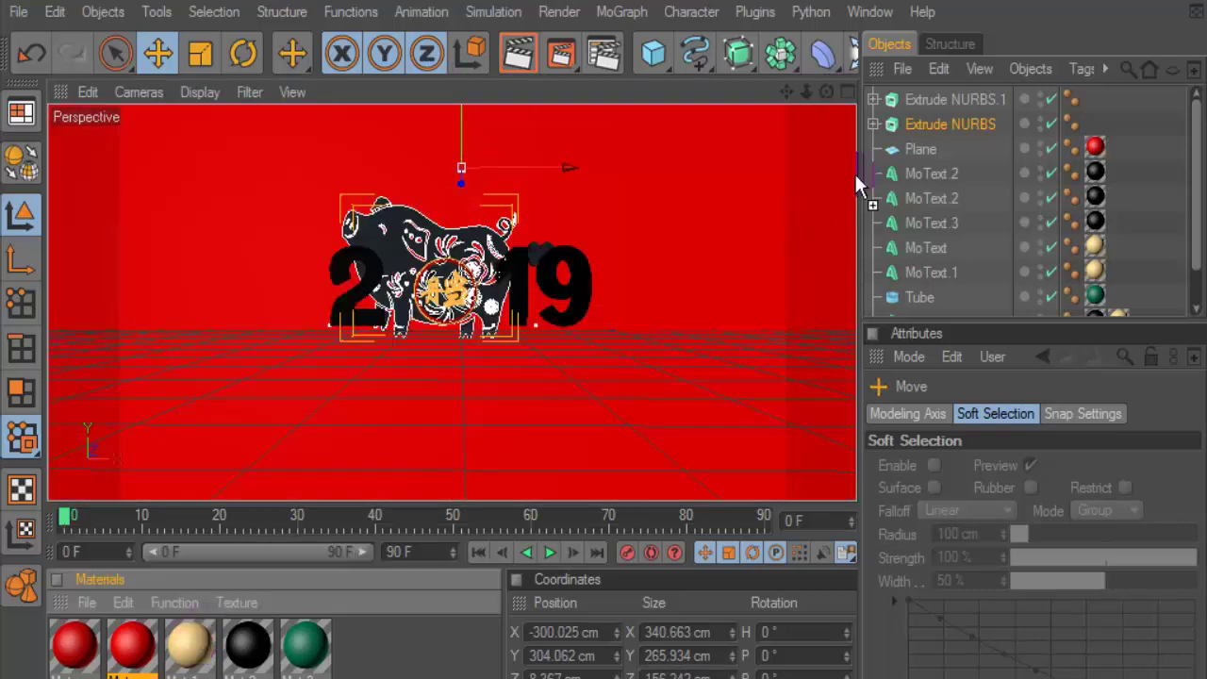
- Render a preview of the scene with the gold pig
{"action": "left_click", "coordinate": [515, 55]}
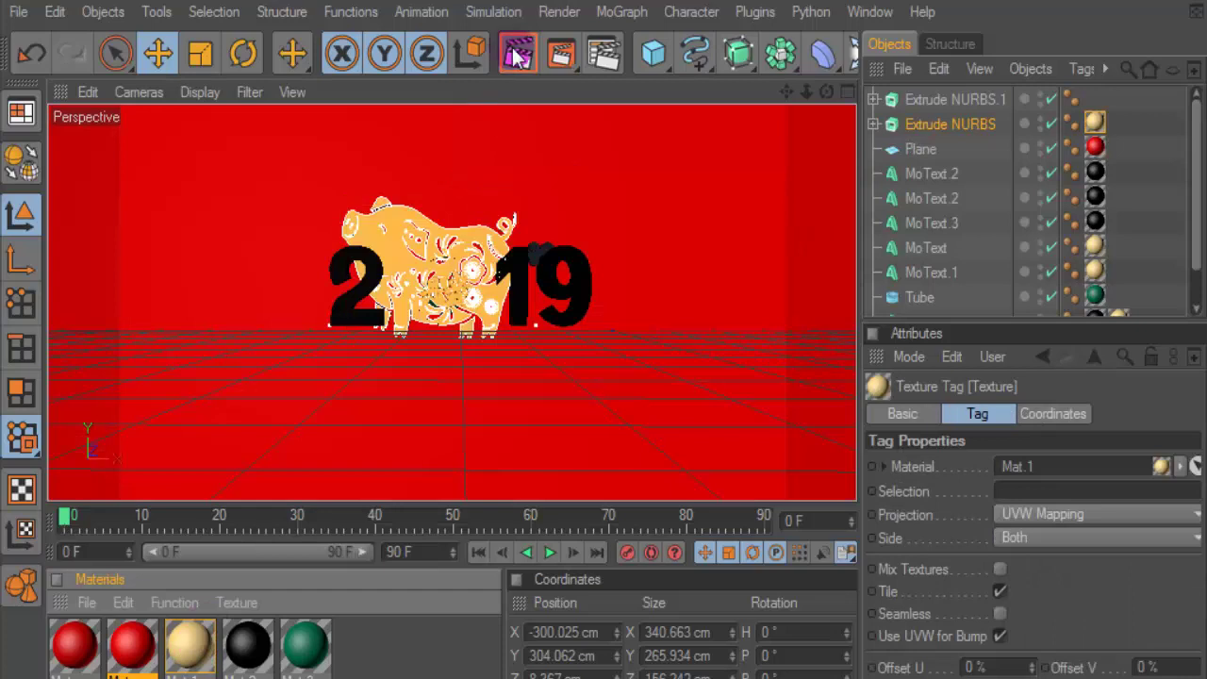
{"action": "left_click_drag", "start_coordinate": [375, 350], "coordinate": [575, 330]}
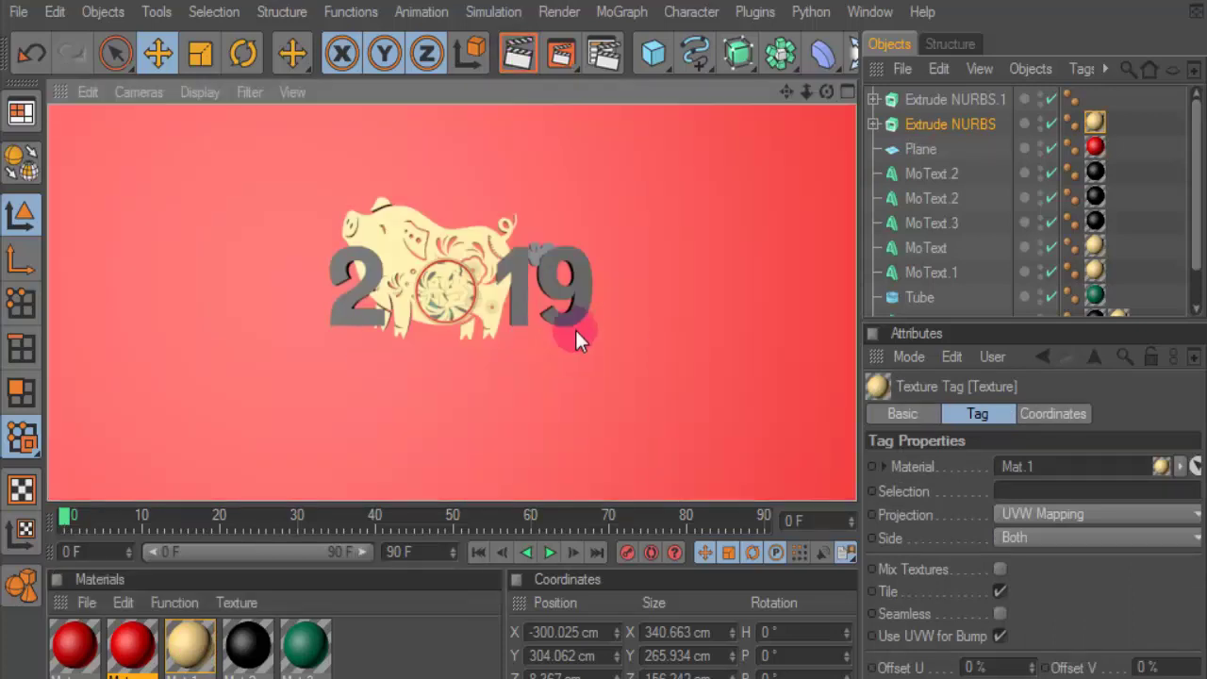
{"action": "left_click", "coordinate": [845, 92]}
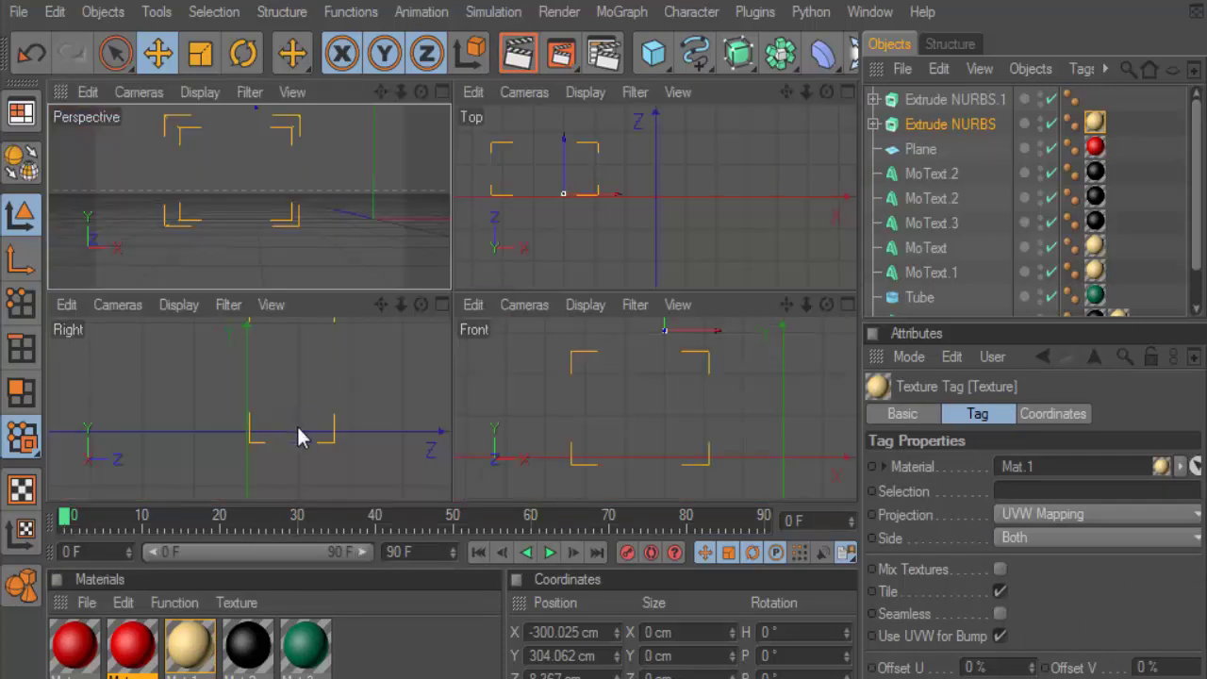
- Move the pig back along its depth axis in the Right view
{"action": "left_click", "coordinate": [315, 424]}
{"action": "scroll", "coordinate": [319, 429], "scroll_direction": "down", "scroll_amount": 2}
{"action": "scroll", "coordinate": [319, 429], "scroll_direction": "down", "scroll_amount": 2}
{"action": "scroll", "coordinate": [318, 428], "scroll_direction": "down", "scroll_amount": 1}
{"action": "scroll", "coordinate": [302, 410], "scroll_direction": "down", "scroll_amount": 2}
{"action": "left_click", "coordinate": [284, 349]}
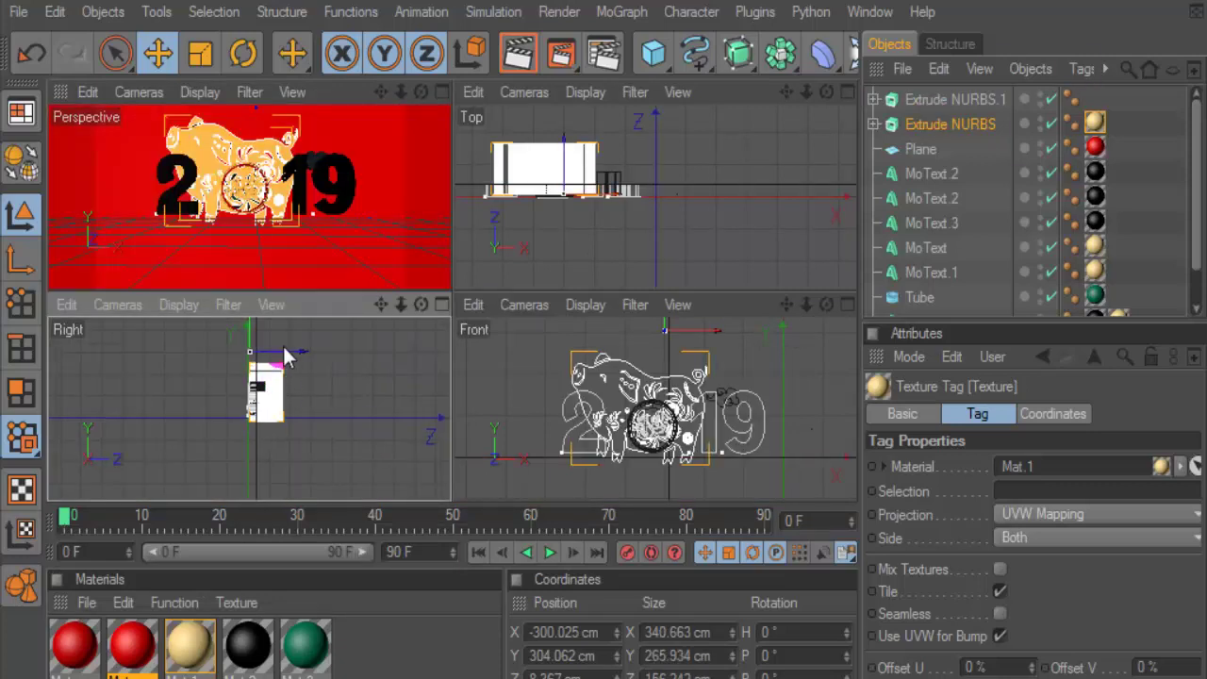
{"action": "left_click_drag", "start_coordinate": [293, 359], "coordinate": [303, 358]}
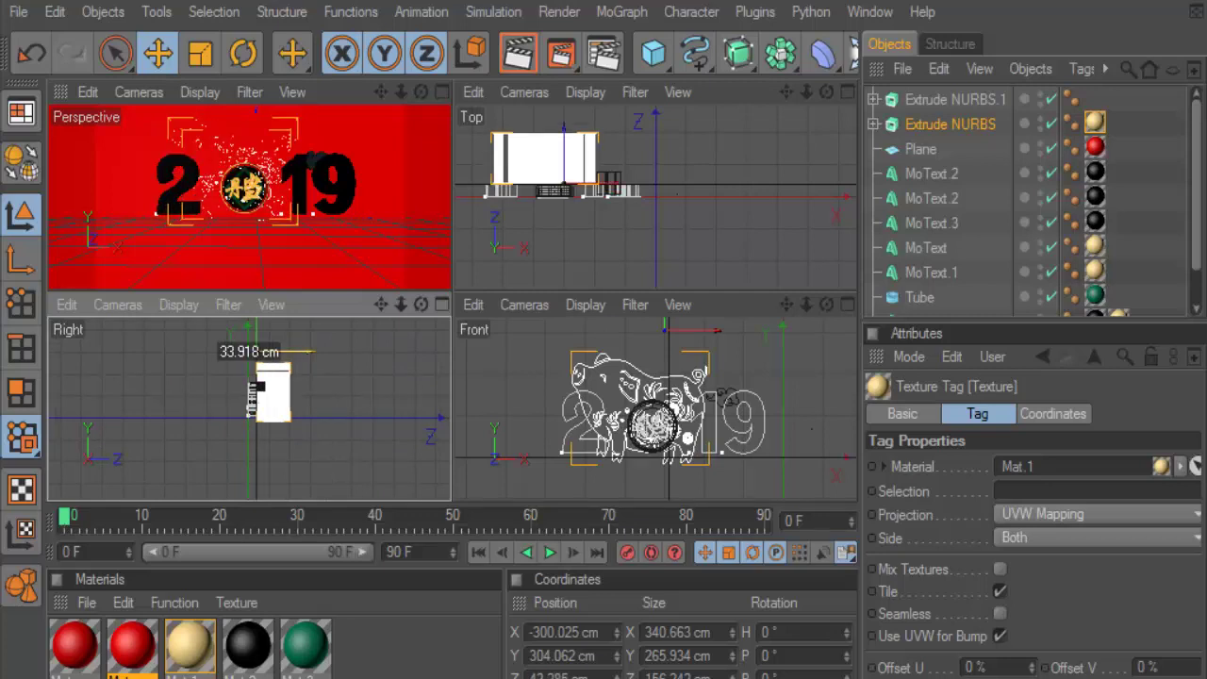
- Slide the pig further behind the digits from an orbited Perspective view
{"action": "left_click", "coordinate": [440, 90]}
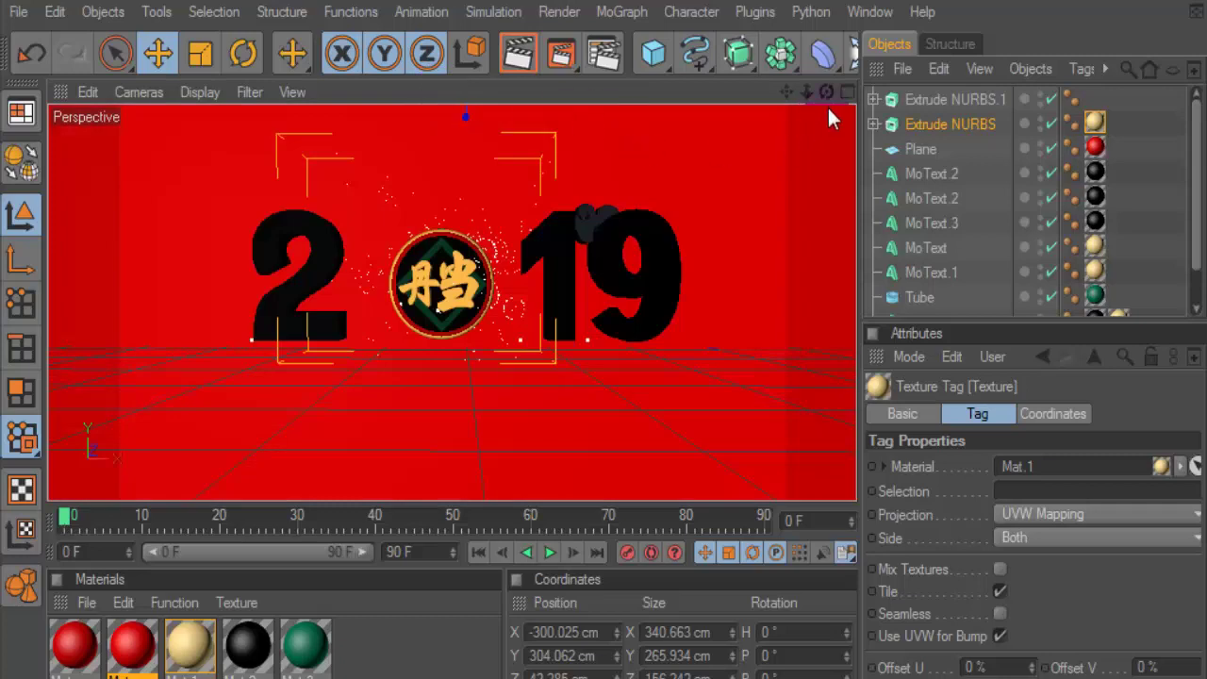
{"action": "mouse_move", "coordinate": [453, 301]}
{"action": "left_mouse_down", "text": "alt"}
{"action": "mouse_move", "coordinate": [359, 311]}
{"action": "mouse_move", "coordinate": [701, 184]}
{"action": "left_mouse_up", "text": "alt"}
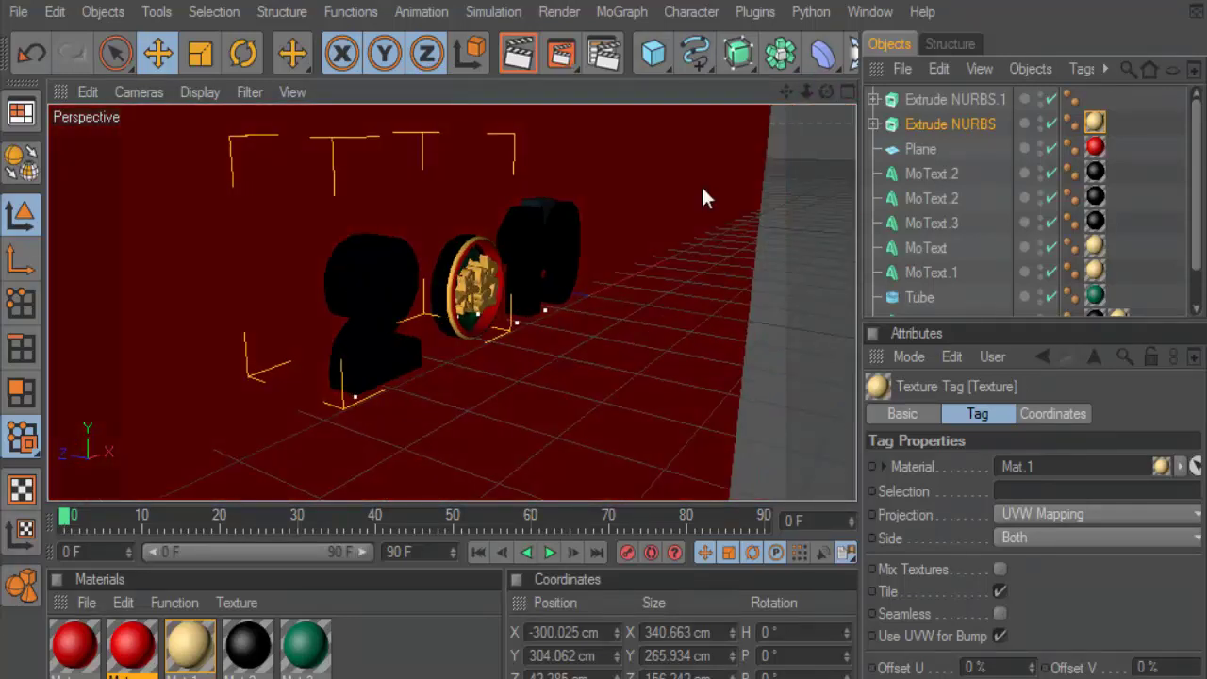
{"action": "scroll", "coordinate": [360, 336], "scroll_direction": "down", "scroll_amount": 2}
{"action": "scroll", "coordinate": [359, 337], "scroll_direction": "down", "scroll_amount": 1}
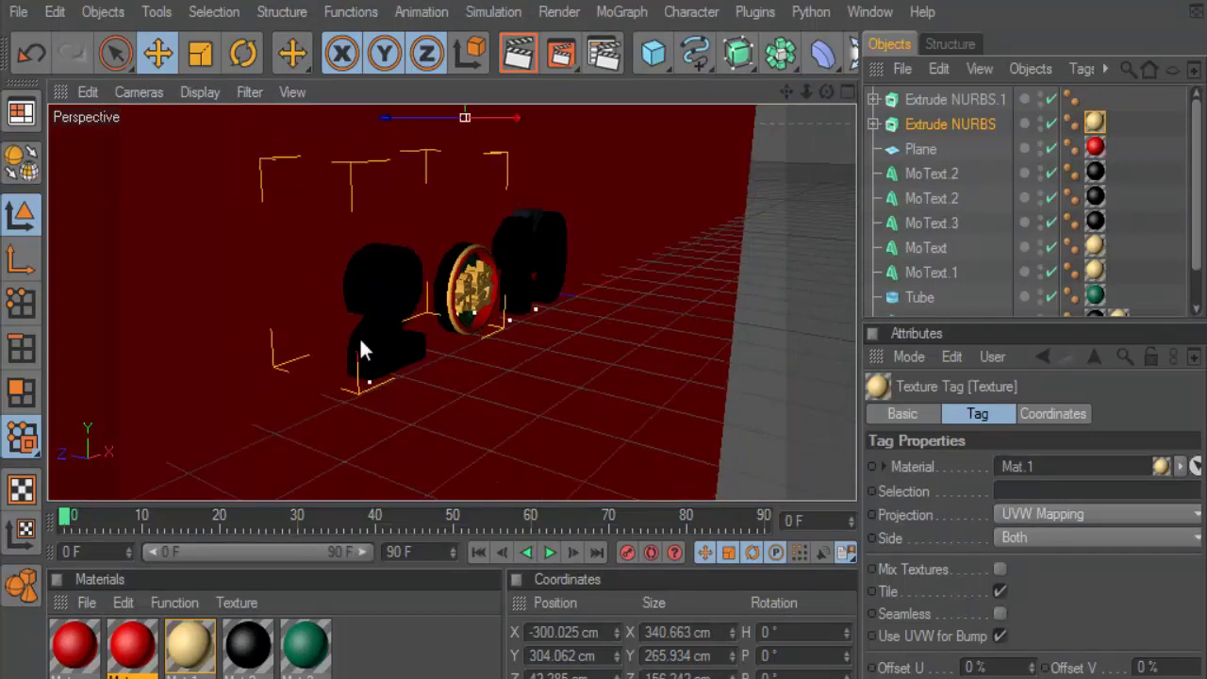
{"action": "scroll", "coordinate": [359, 337], "scroll_direction": "down", "scroll_amount": 1}
{"action": "left_click_drag", "start_coordinate": [461, 170], "coordinate": [382, 168]}
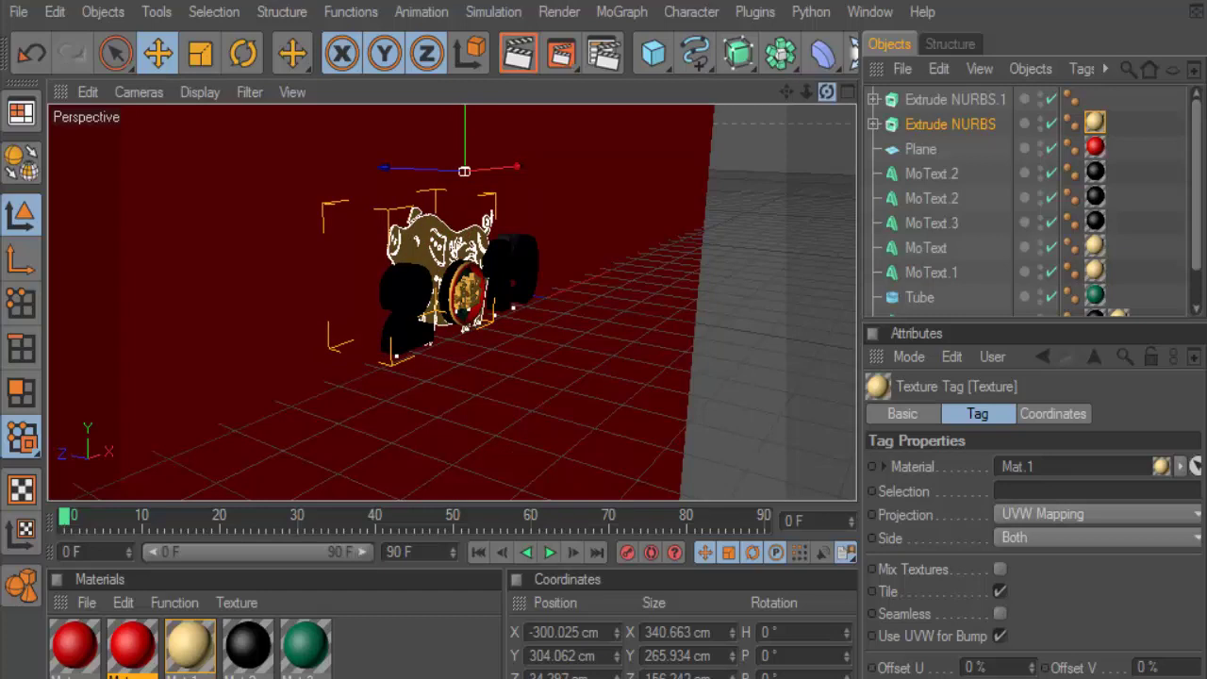
- Render a front-on preview to confirm the pig sits behind the 2019
{"action": "left_click_drag", "start_coordinate": [826, 92], "coordinate": [698, 102]}
{"action": "left_click", "coordinate": [516, 52]}
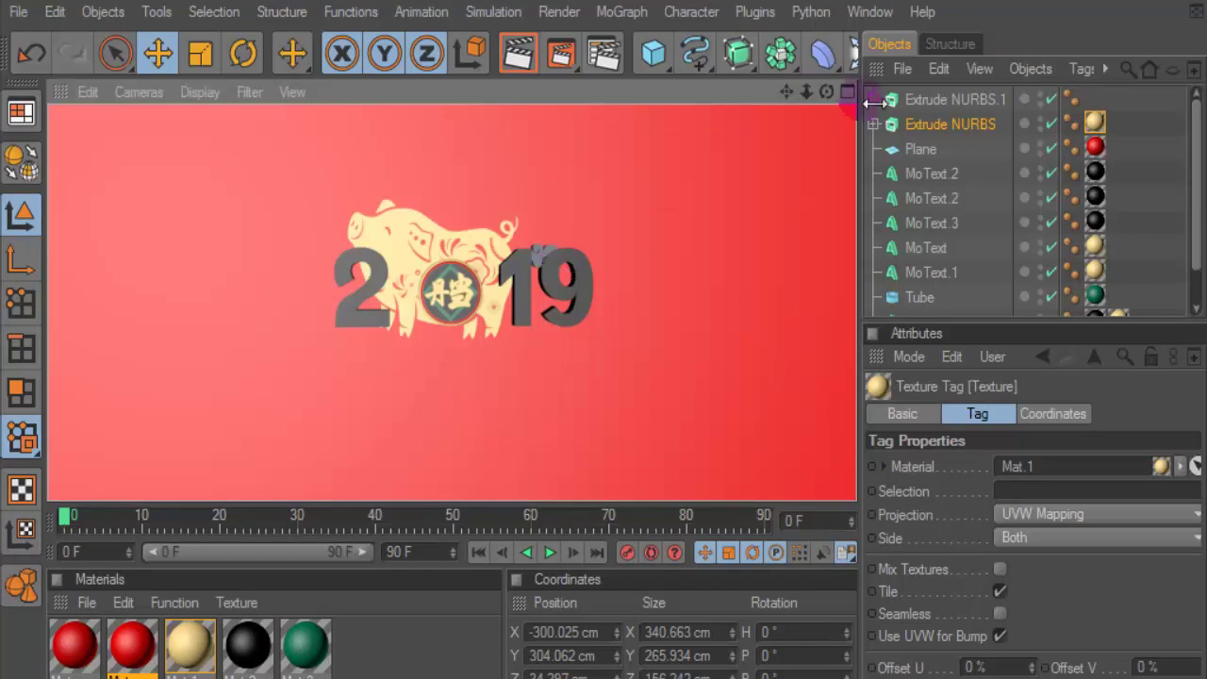
{"action": "left_click", "coordinate": [847, 92]}
- Raise the cloud and shift it right above the 9 in the Front view
{"action": "left_click", "coordinate": [842, 302]}
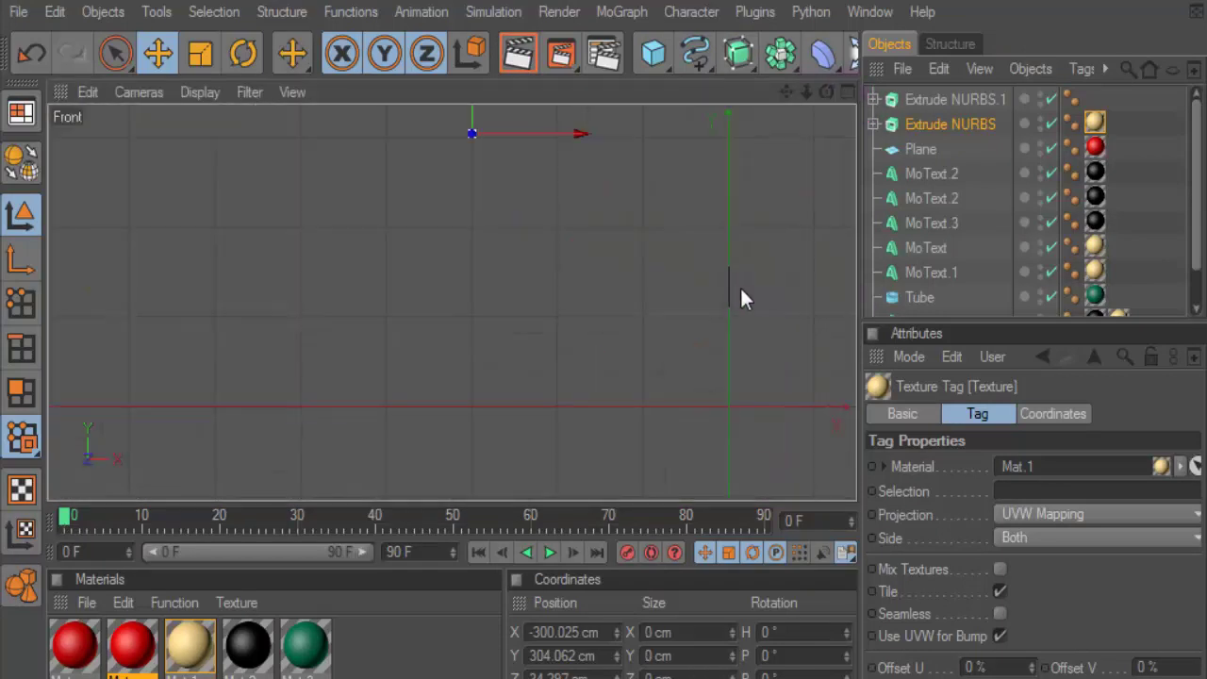
{"action": "left_click_drag", "start_coordinate": [795, 92], "coordinate": [779, 144]}
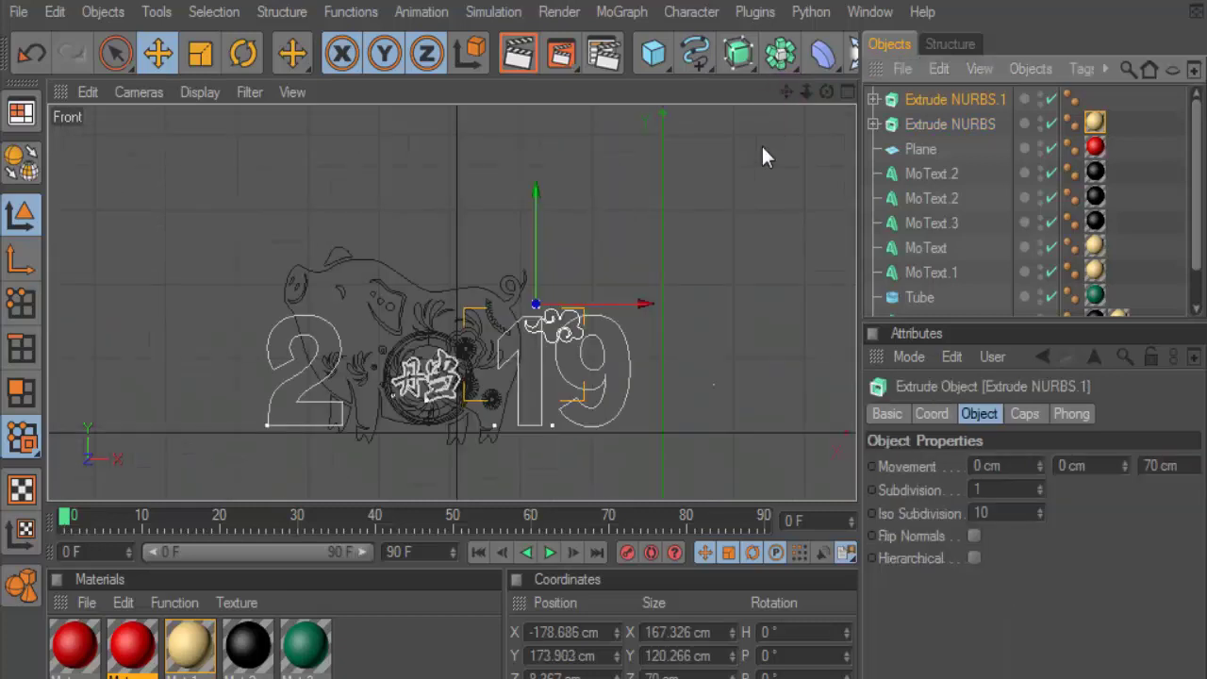
{"action": "mouse_move", "coordinate": [543, 311]}
{"action": "left_mouse_down"}
{"action": "mouse_move", "coordinate": [542, 219]}
{"action": "mouse_move", "coordinate": [595, 220]}
{"action": "left_mouse_up"}
{"action": "left_click_drag", "start_coordinate": [785, 92], "coordinate": [786, 53]}
{"action": "scroll", "coordinate": [633, 234], "scroll_direction": "down", "scroll_amount": 1}
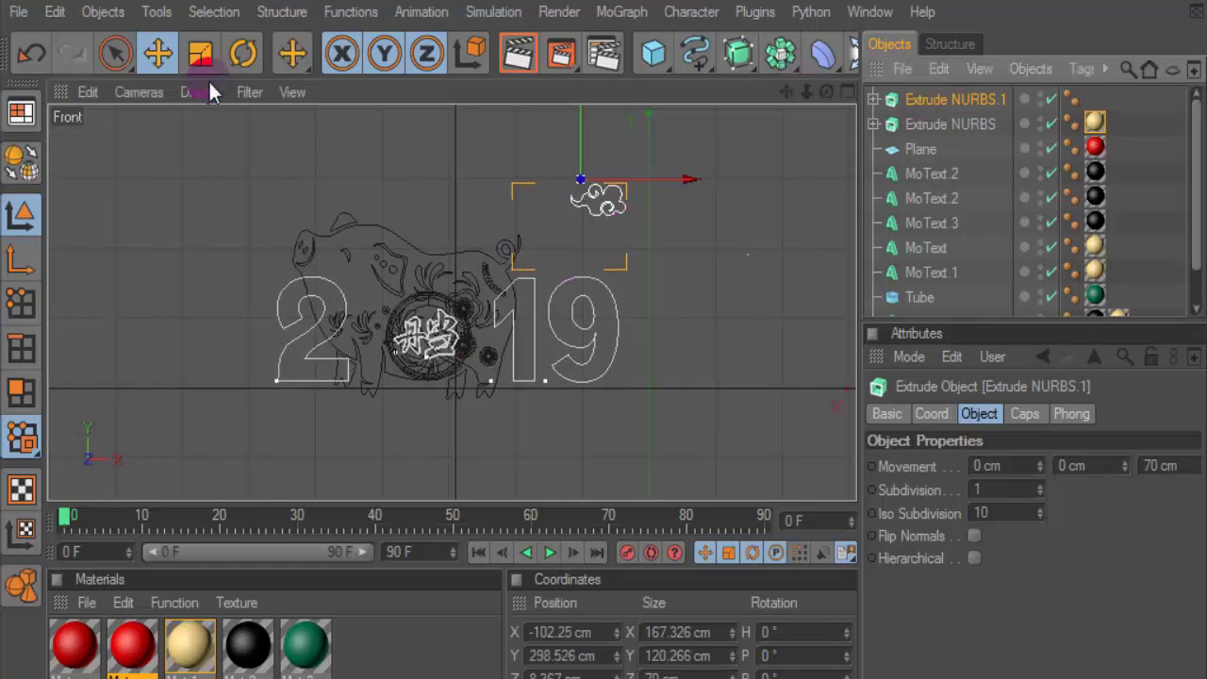
- Scale the cloud up so it frames the pig and 2019
{"action": "left_click", "coordinate": [200, 52]}
{"action": "left_click_drag", "start_coordinate": [698, 154], "coordinate": [731, 154]}
{"action": "left_click_drag", "start_coordinate": [528, 189], "coordinate": [620, 187]}
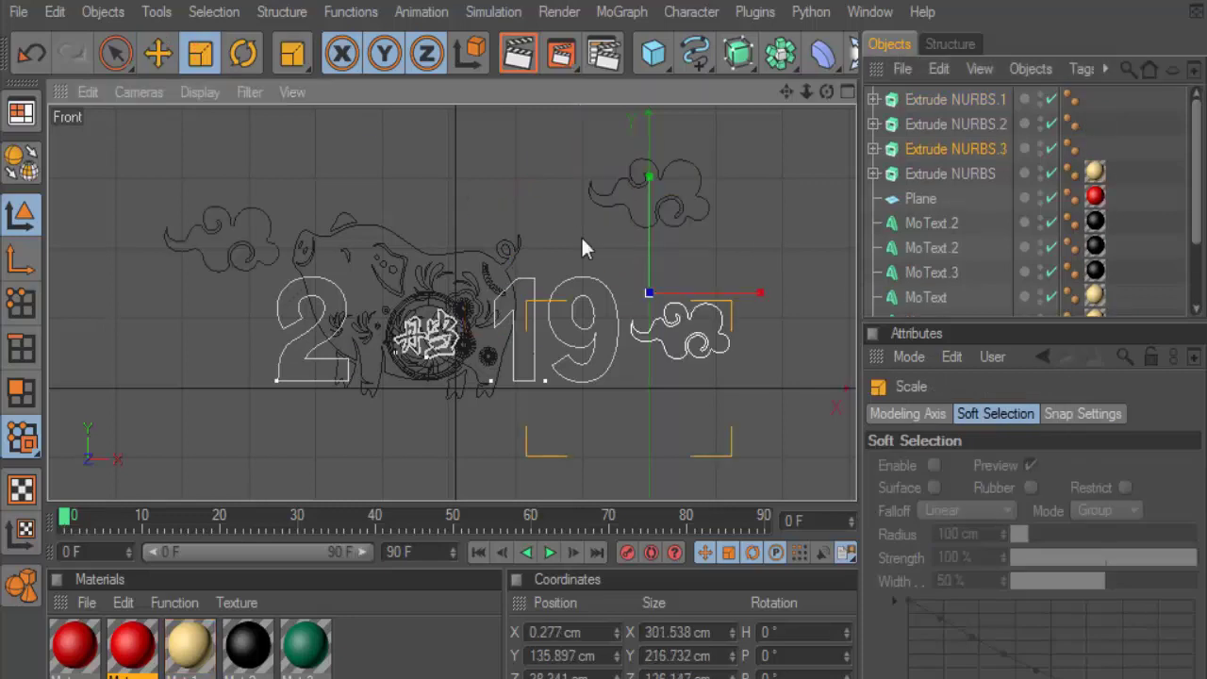
{"action": "left_click", "coordinate": [847, 91]}
{"action": "left_click", "coordinate": [441, 93]}
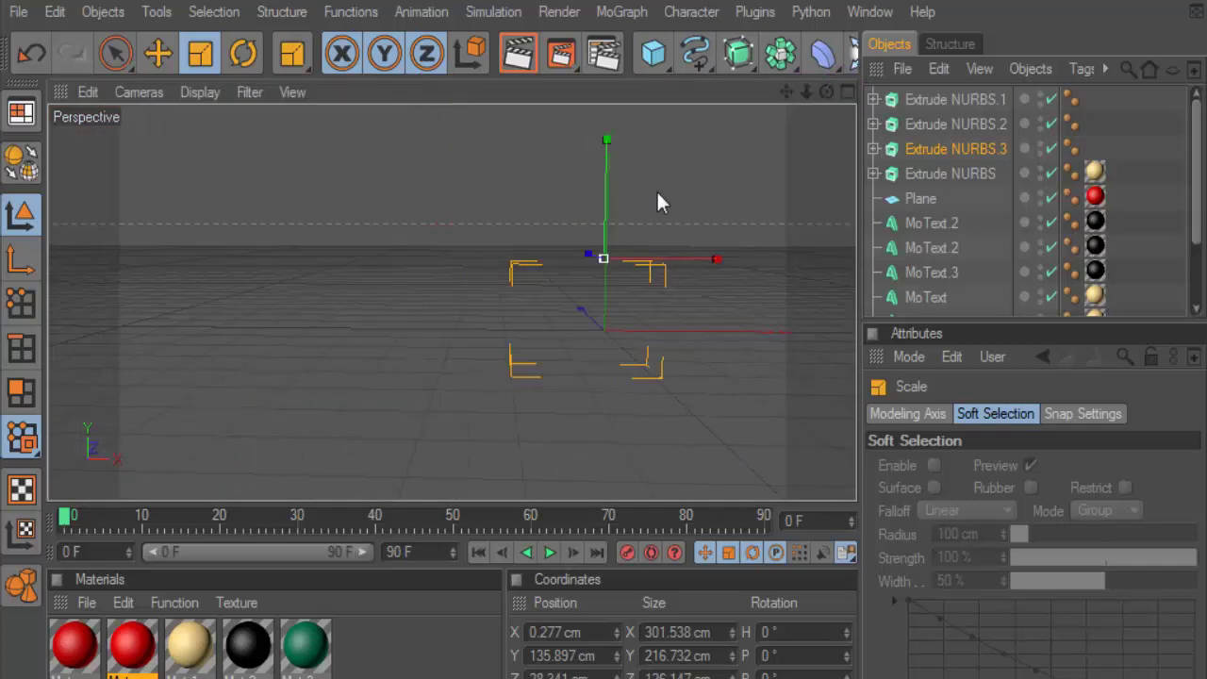
- Lighten the pig's Mat.1 colour to a paler cream
{"action": "double_click", "coordinate": [188, 644]}
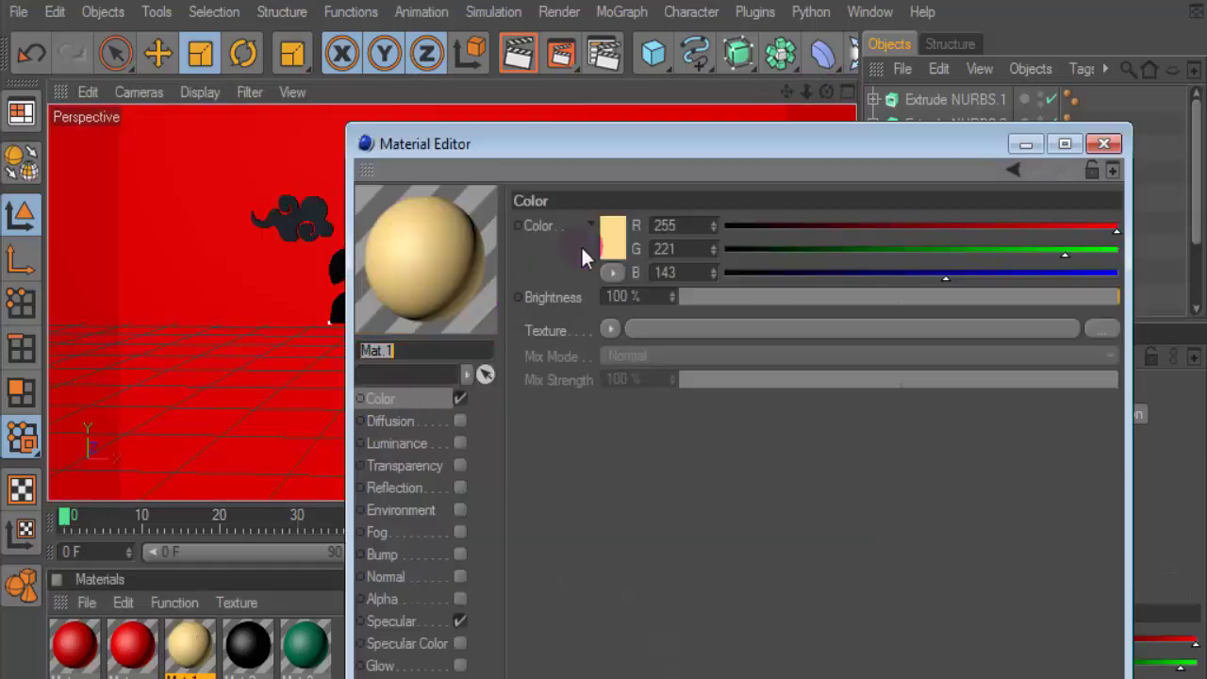
{"action": "left_click", "coordinate": [612, 237]}
{"action": "left_click_drag", "start_coordinate": [534, 182], "coordinate": [525, 143]}
{"action": "left_click", "coordinate": [561, 345]}
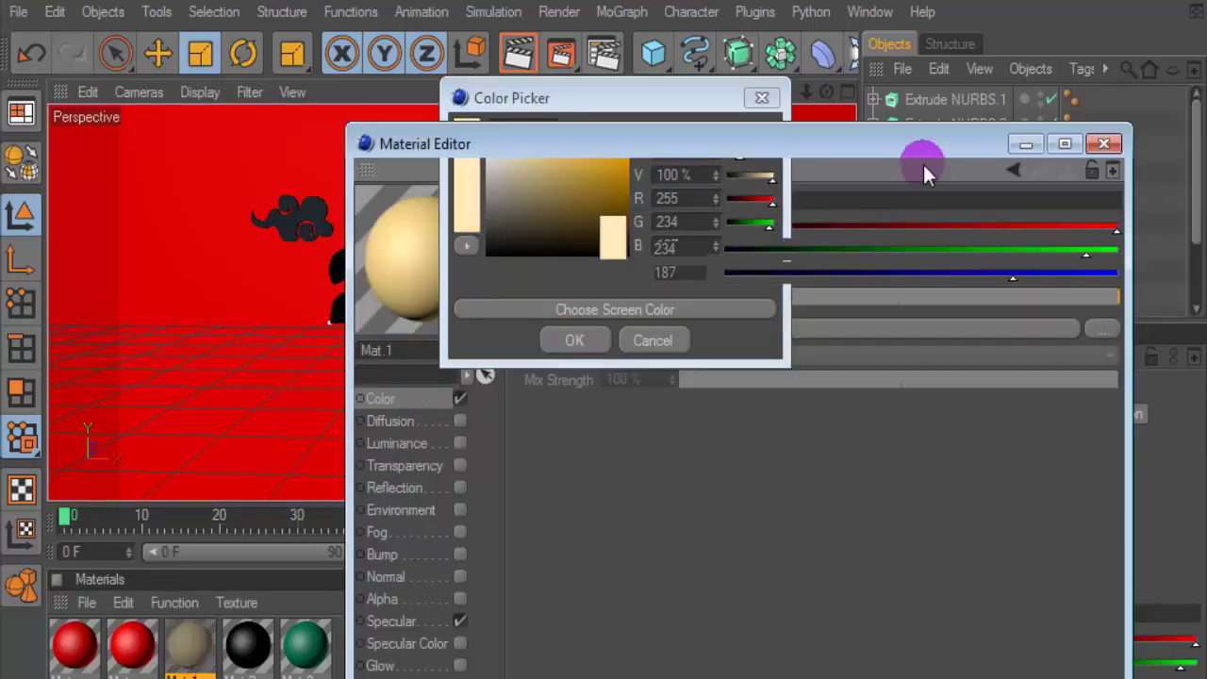
{"action": "left_click", "coordinate": [1103, 143]}
- Duplicate it as a warmer gold (R252 G217 B135) and drag a material onto the top cloud
{"action": "left_click_drag", "start_coordinate": [198, 651], "coordinate": [246, 643], "text": "ctrl"}
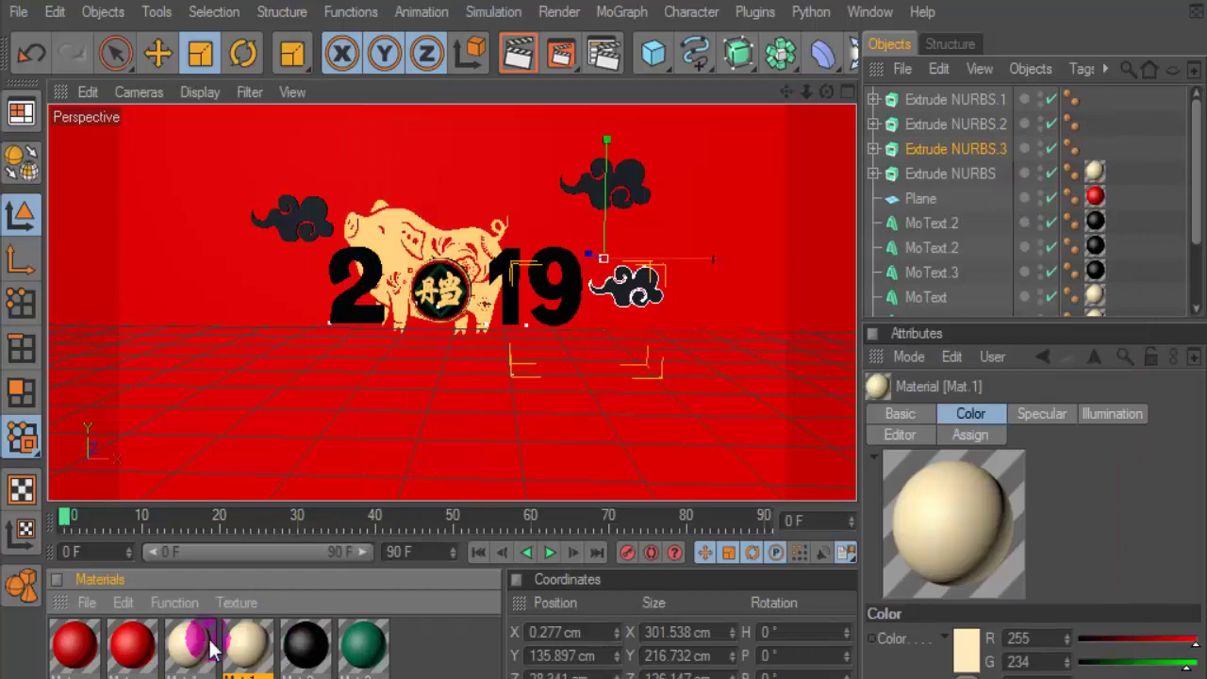
{"action": "double_click", "coordinate": [245, 643]}
{"action": "left_click", "coordinate": [608, 236]}
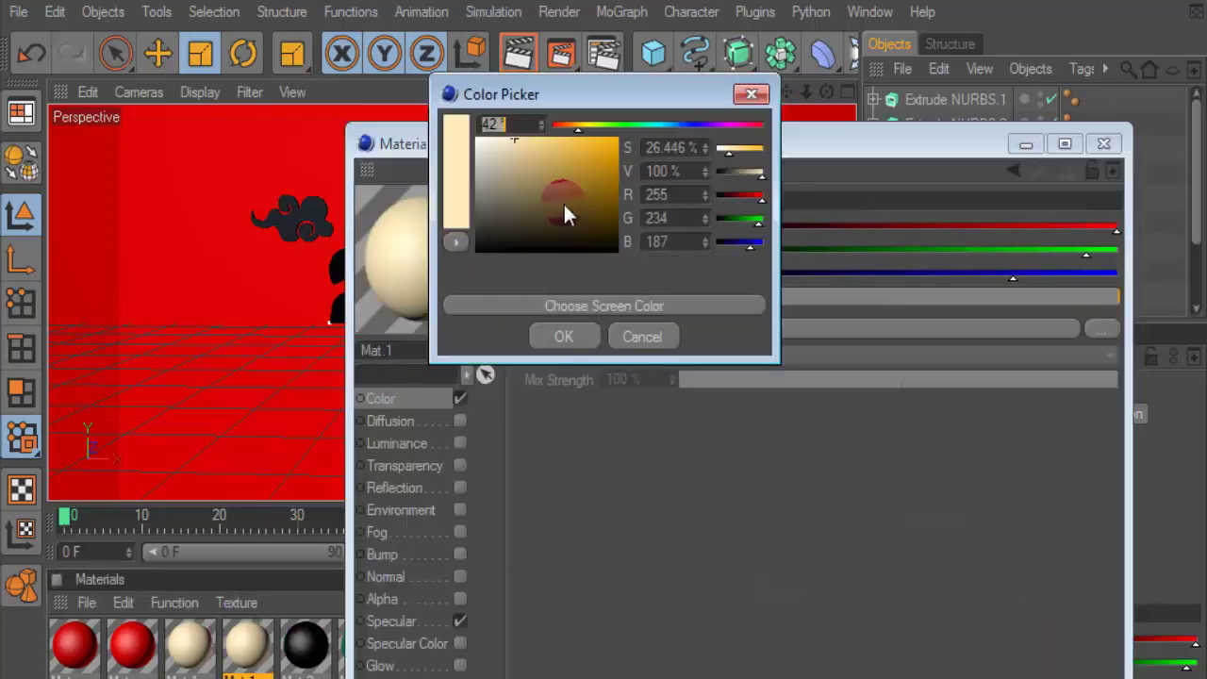
{"action": "left_click_drag", "start_coordinate": [535, 156], "coordinate": [540, 144]}
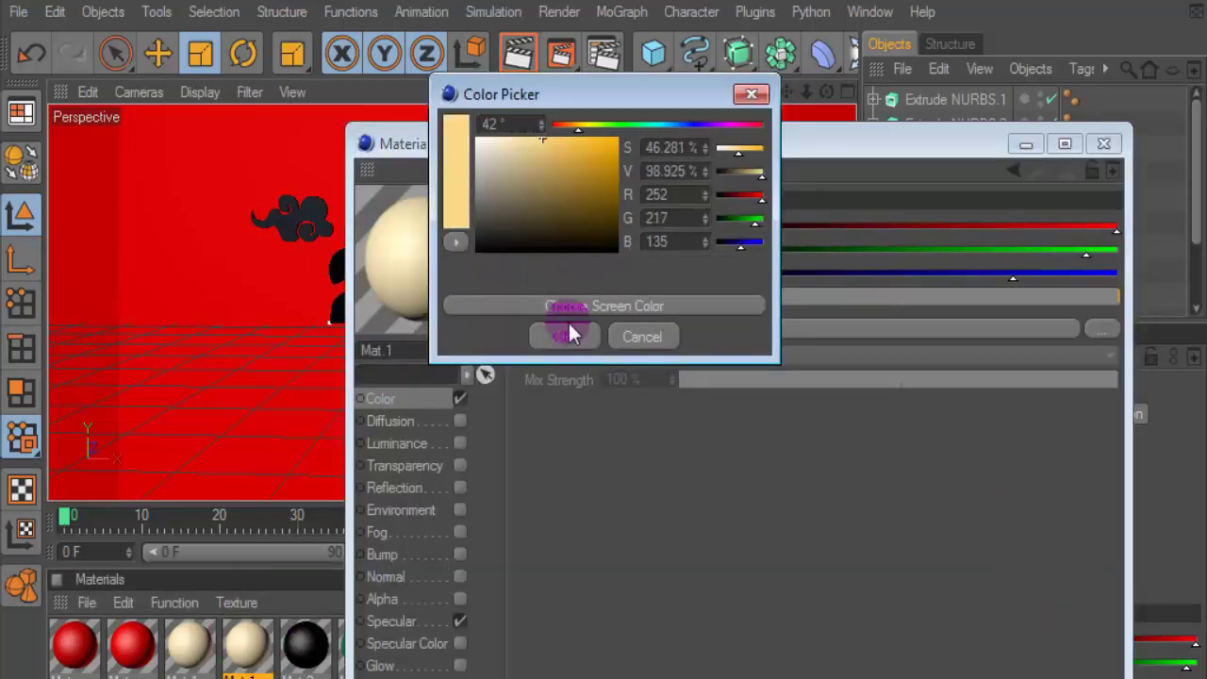
{"action": "left_click", "coordinate": [564, 334]}
{"action": "left_click", "coordinate": [1102, 143]}
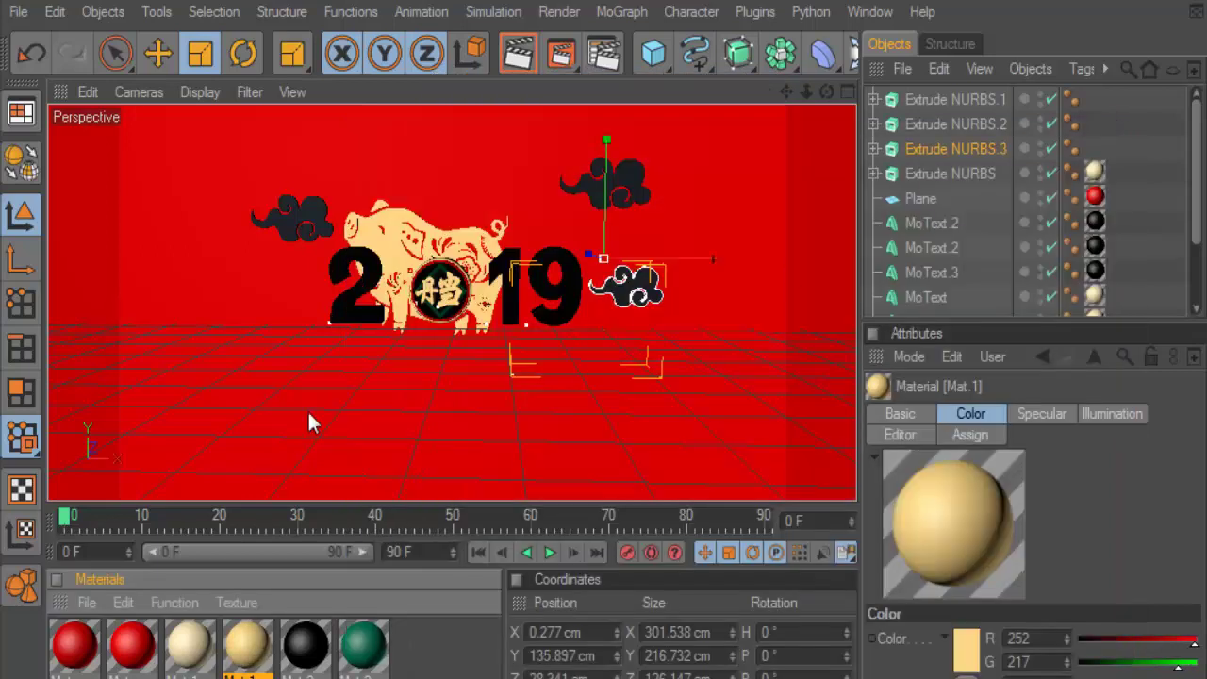
{"action": "left_click", "coordinate": [947, 100]}
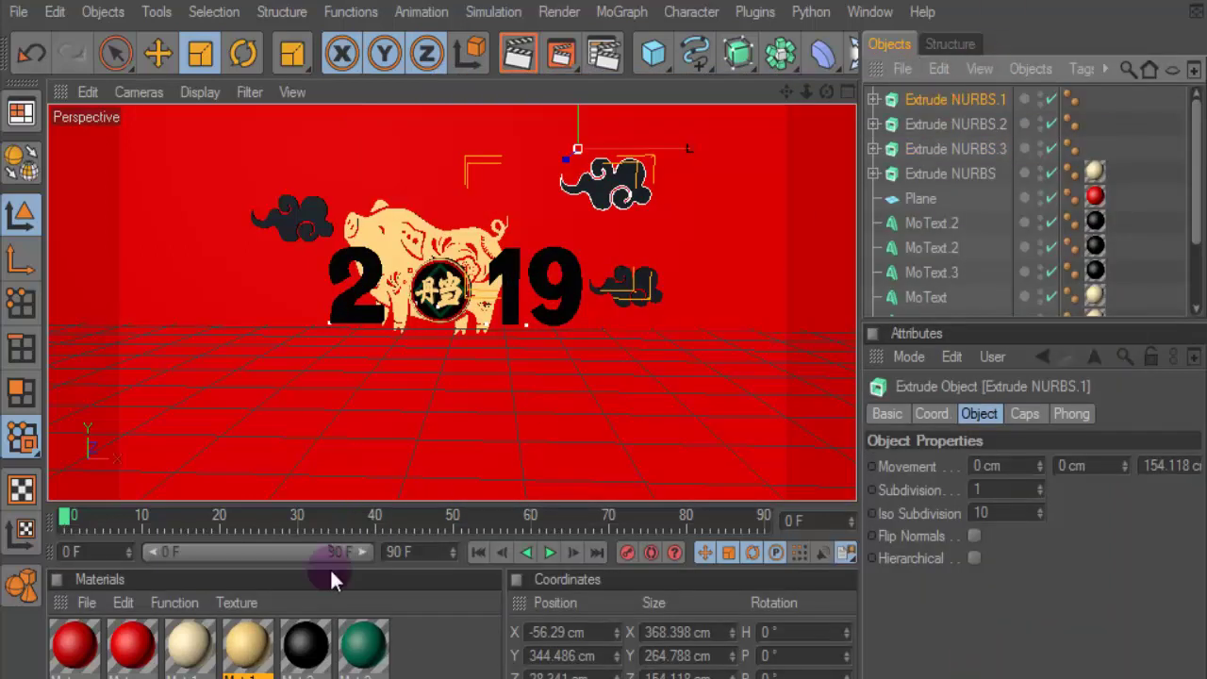
{"action": "left_click_drag", "start_coordinate": [745, 248], "coordinate": [943, 100]}
- Apply the gold material to the clouds Extrude NURBS.3 and Extrude NURBS.2
{"action": "left_click", "coordinate": [938, 154]}
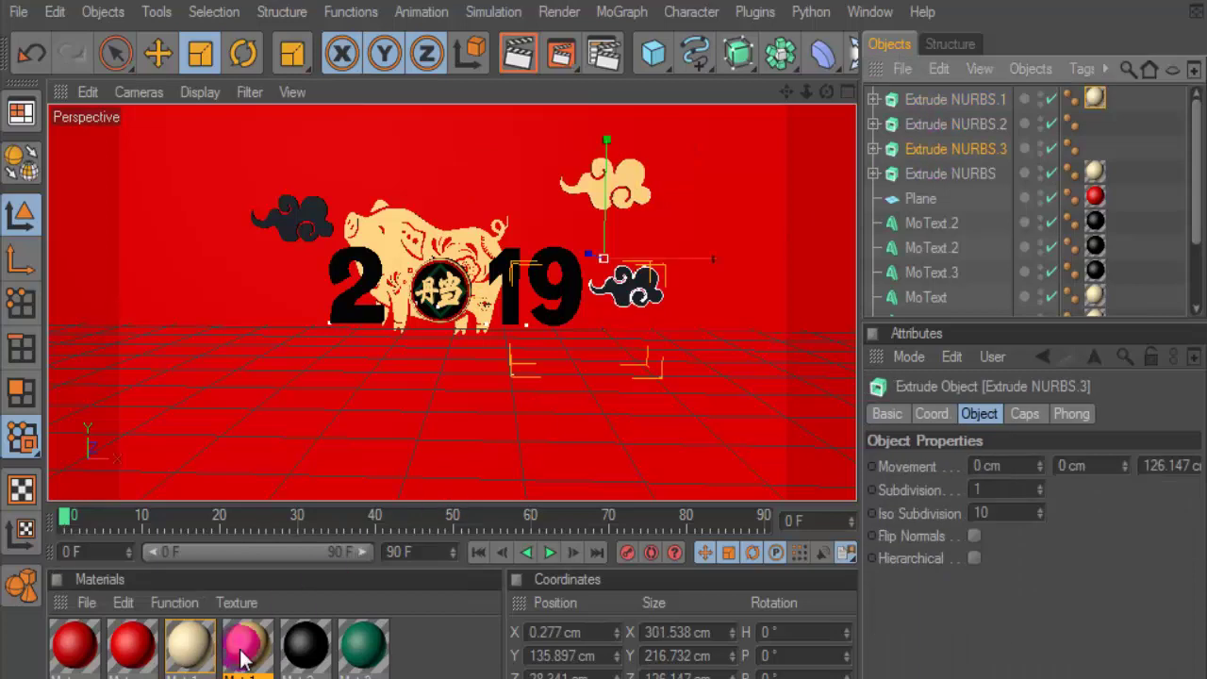
{"action": "left_click_drag", "start_coordinate": [243, 658], "coordinate": [903, 198]}
{"action": "left_click_drag", "start_coordinate": [935, 151], "coordinate": [936, 149]}
{"action": "left_click_drag", "start_coordinate": [242, 657], "coordinate": [954, 123]}
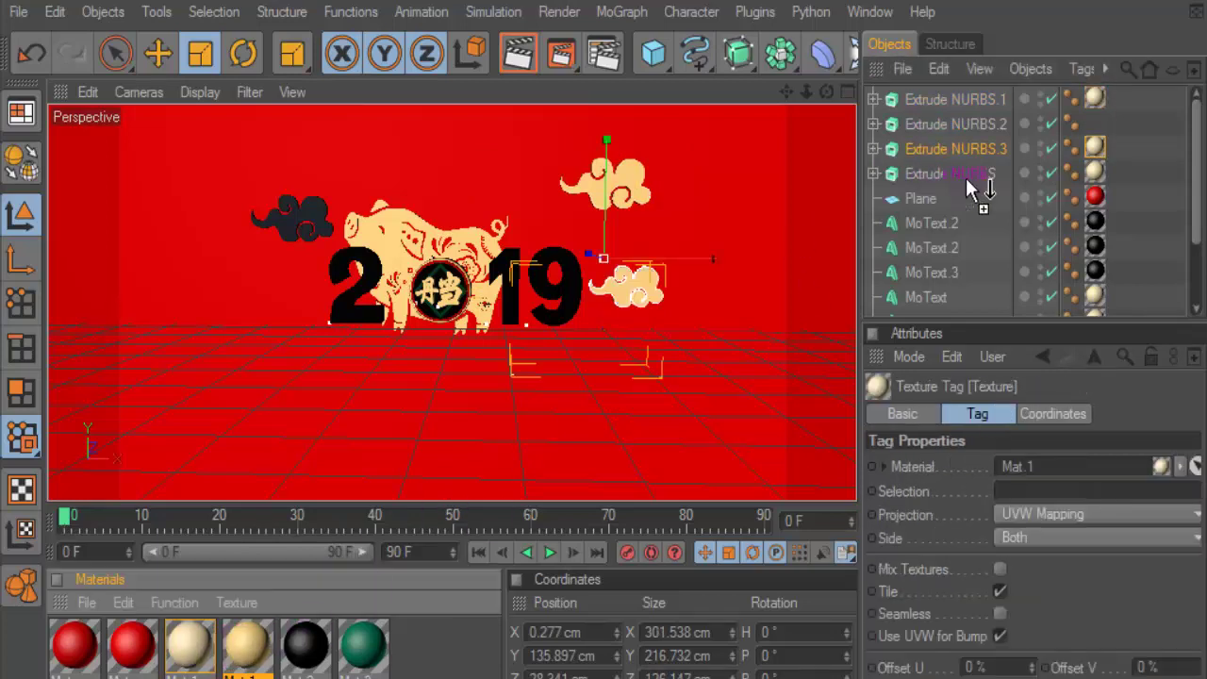
{"action": "left_click_drag", "start_coordinate": [611, 187], "coordinate": [609, 185]}
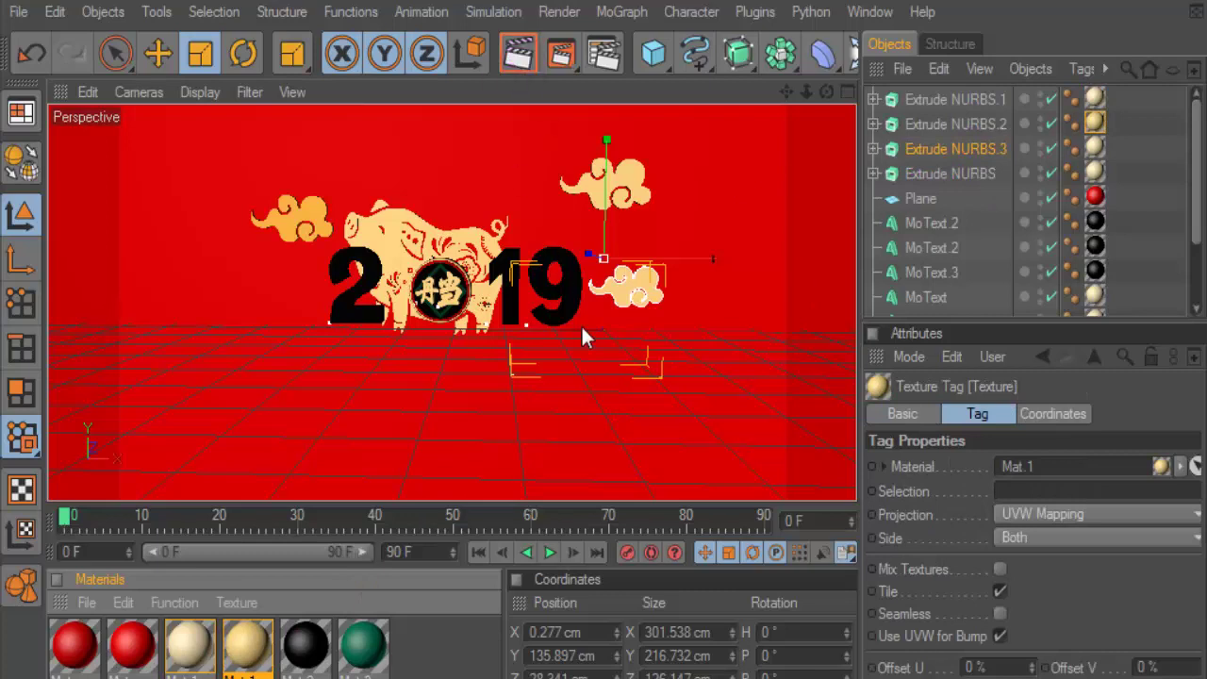
- Render the view to check the gold clouds, then open the red backdrop material for editing
{"action": "key", "text": "ctrl+r"}
{"action": "key", "text": "ctrl+z"}
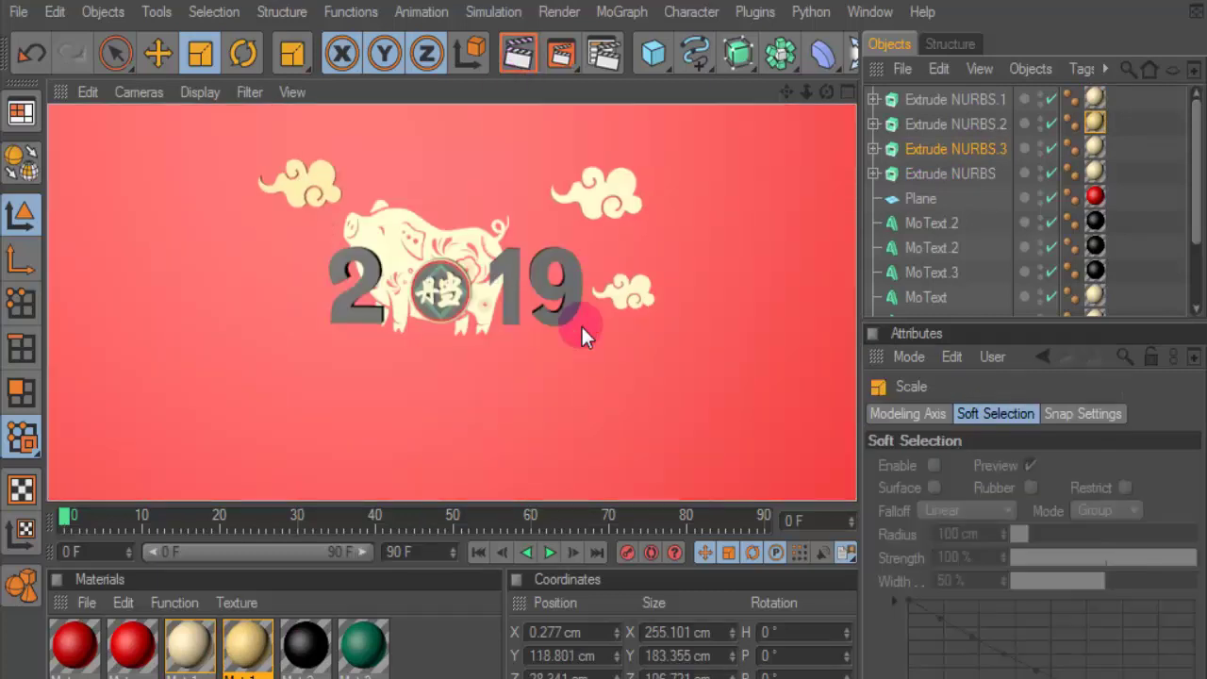
{"action": "left_click", "coordinate": [832, 98]}
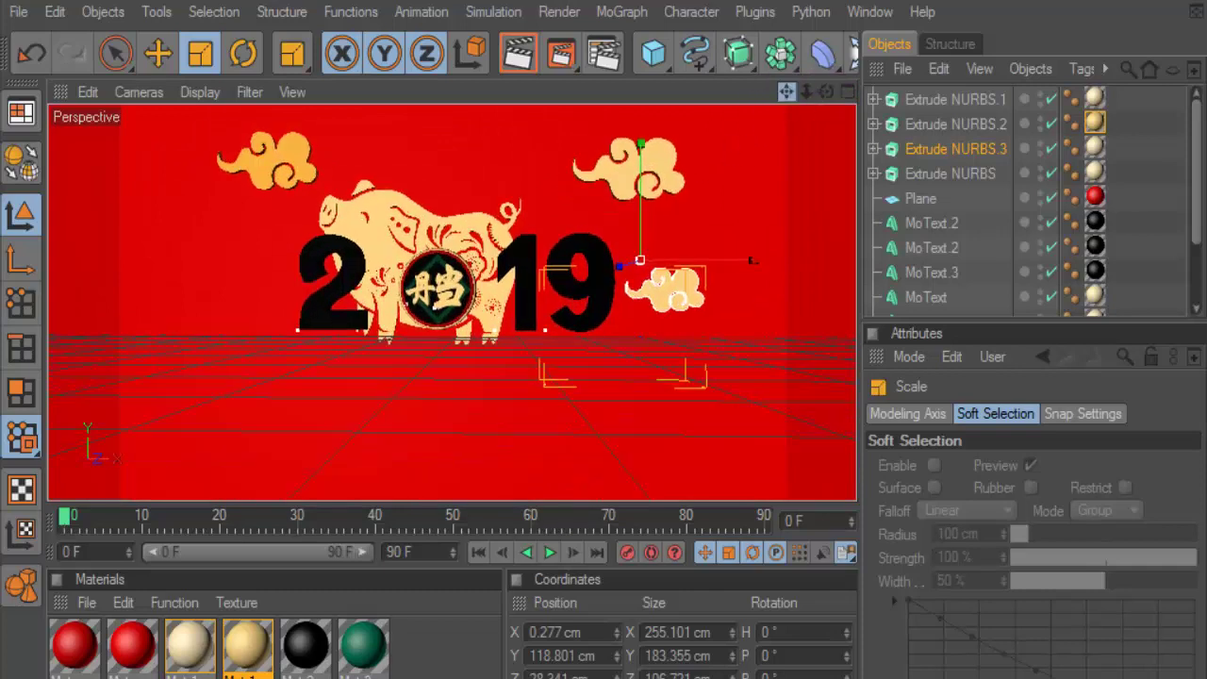
{"action": "scroll", "coordinate": [425, 377], "scroll_direction": "up", "scroll_amount": 2}
{"action": "double_click", "coordinate": [74, 650]}
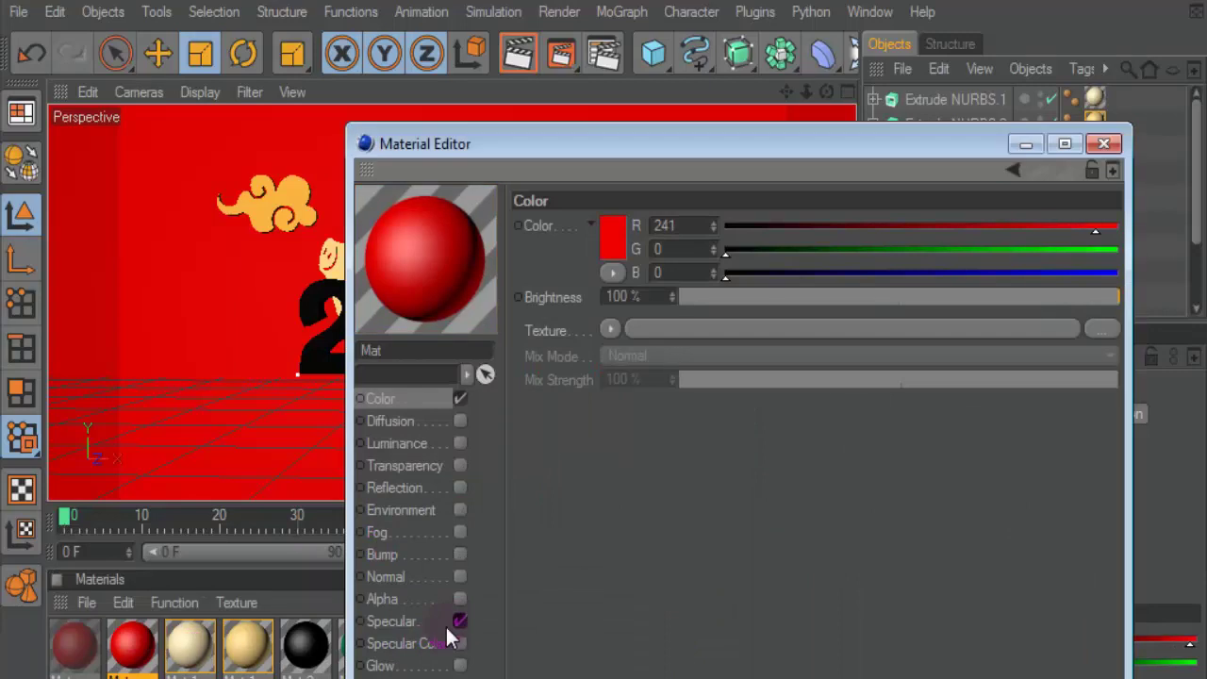
- Set Mat.3's colour to deep teal (hue 188°, S 100%, V 63%; RGB 0, 140, 161)
{"action": "left_click", "coordinate": [443, 621]}
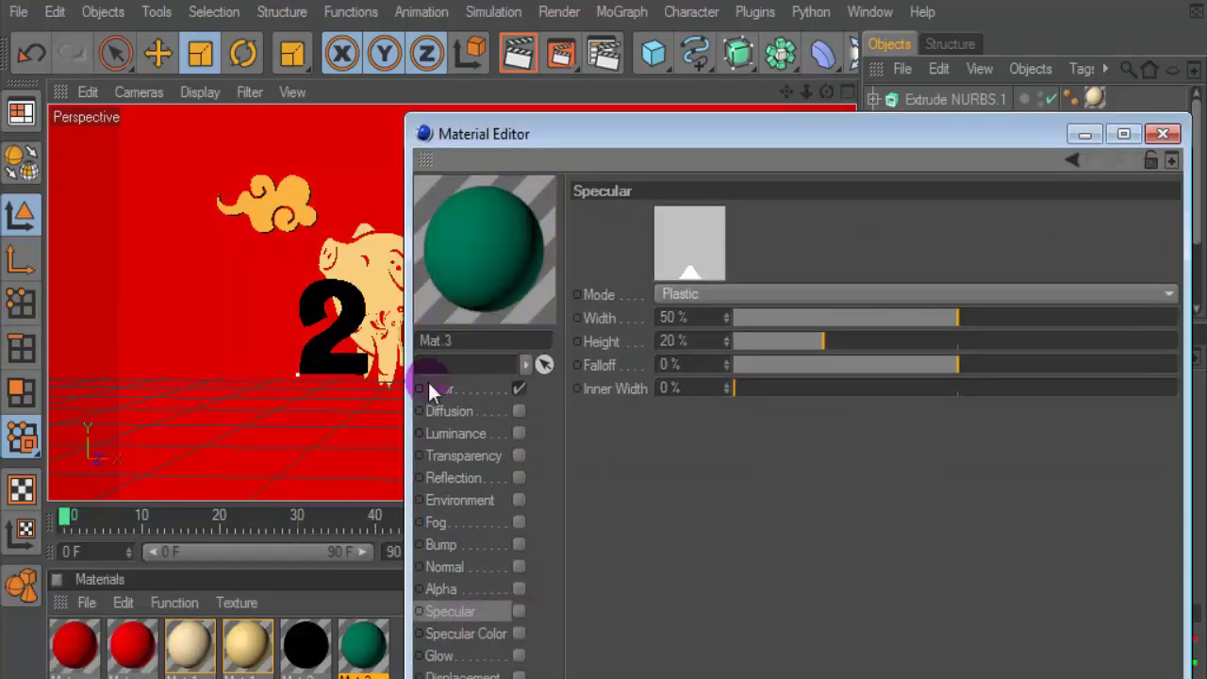
{"action": "left_click", "coordinate": [451, 388]}
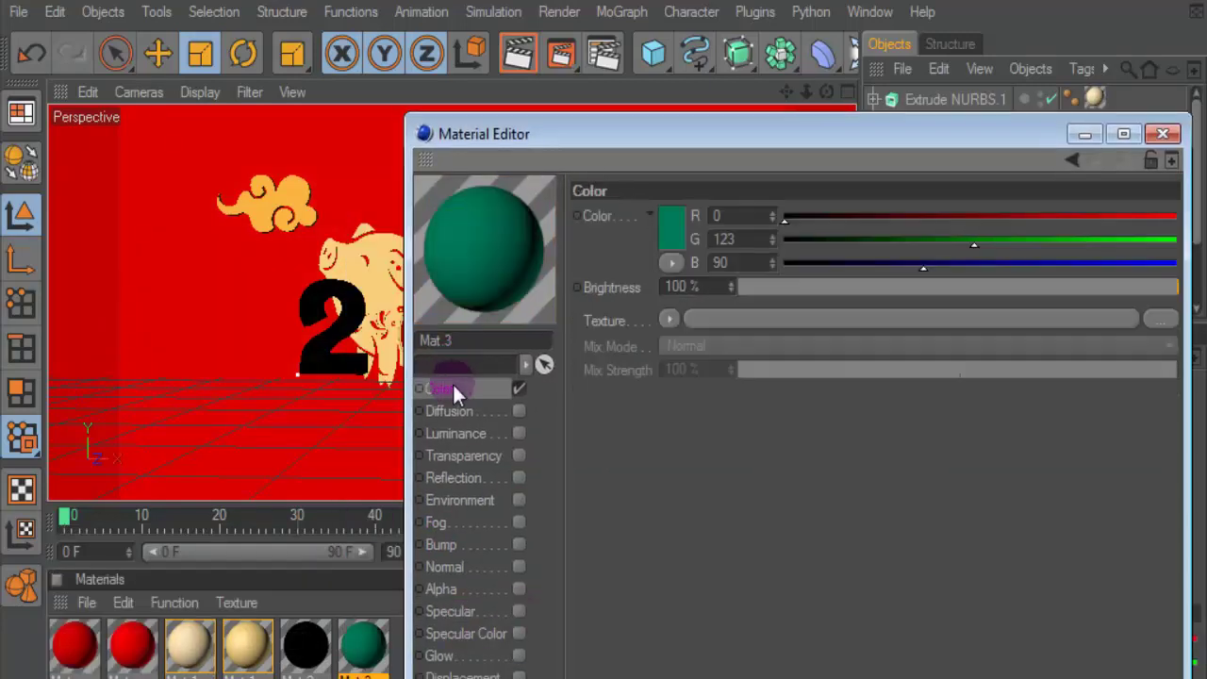
{"action": "left_click", "coordinate": [673, 219]}
{"action": "left_click", "coordinate": [734, 115]}
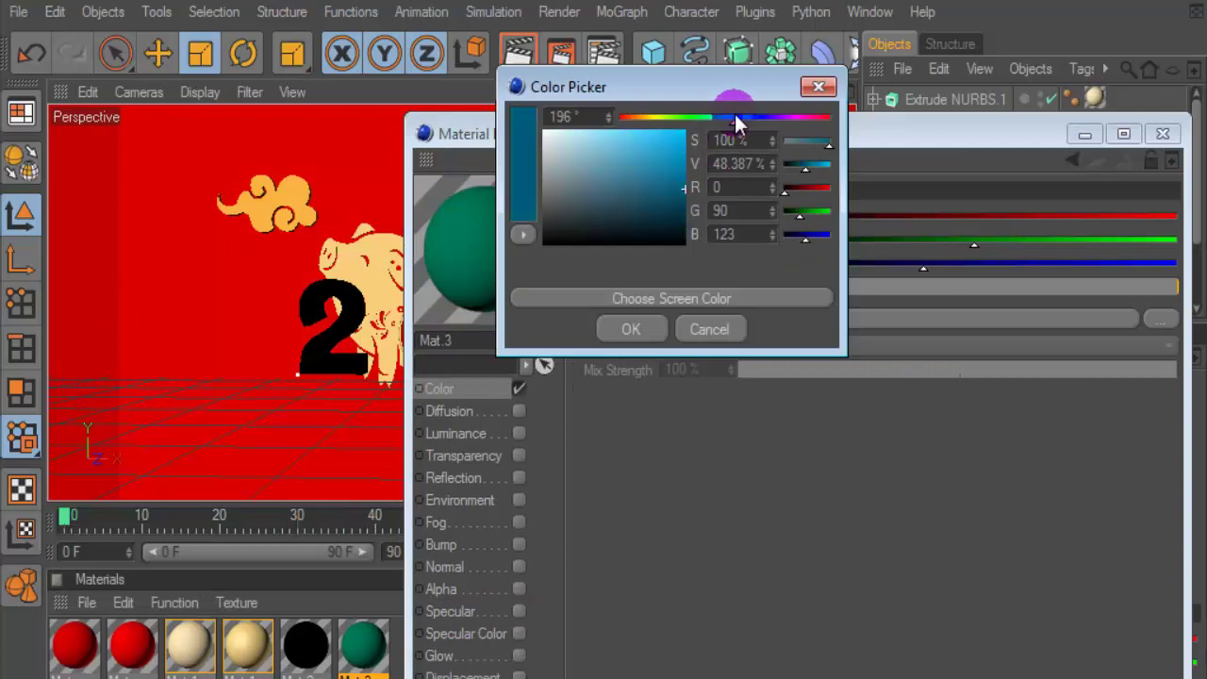
{"action": "left_click", "coordinate": [669, 148]}
{"action": "left_click", "coordinate": [733, 117]}
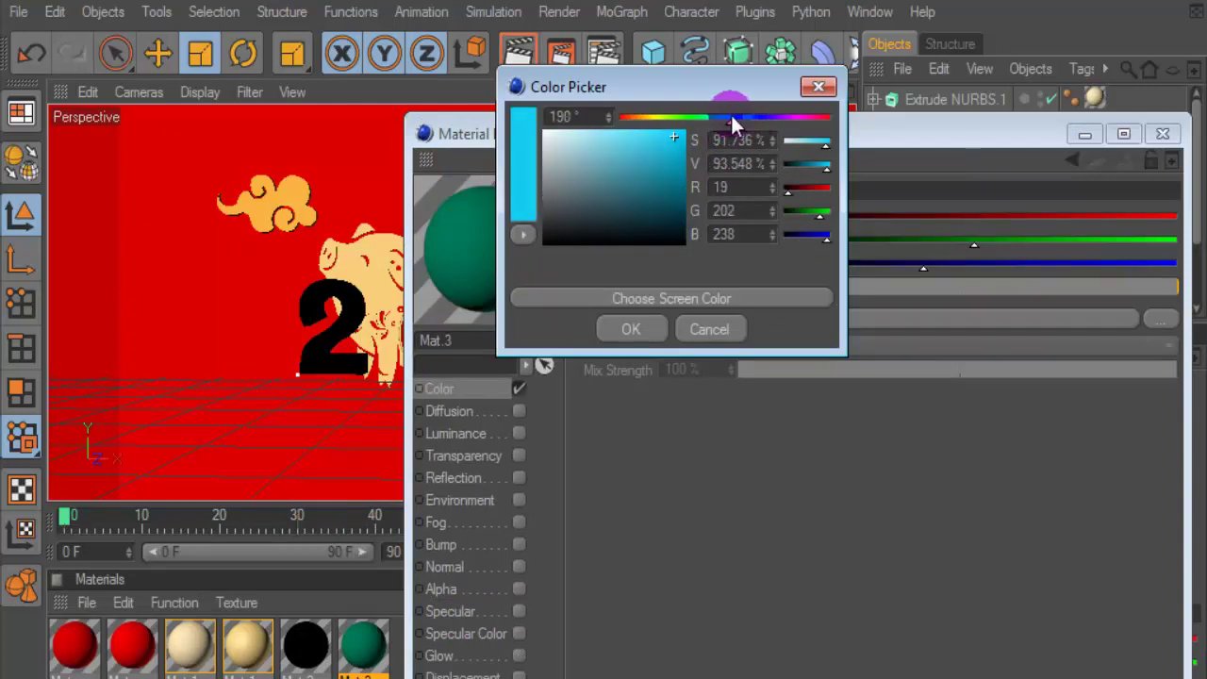
{"action": "left_click_drag", "start_coordinate": [685, 144], "coordinate": [694, 162]}
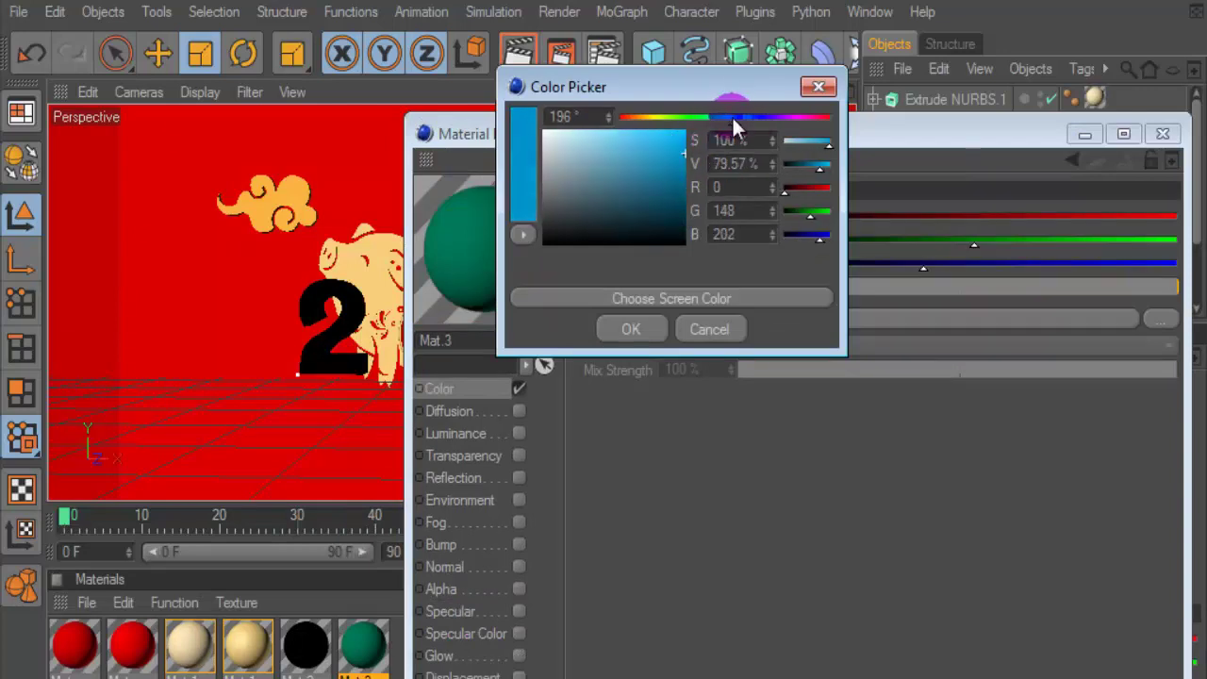
{"action": "left_click", "coordinate": [730, 117]}
{"action": "left_click", "coordinate": [736, 137]}
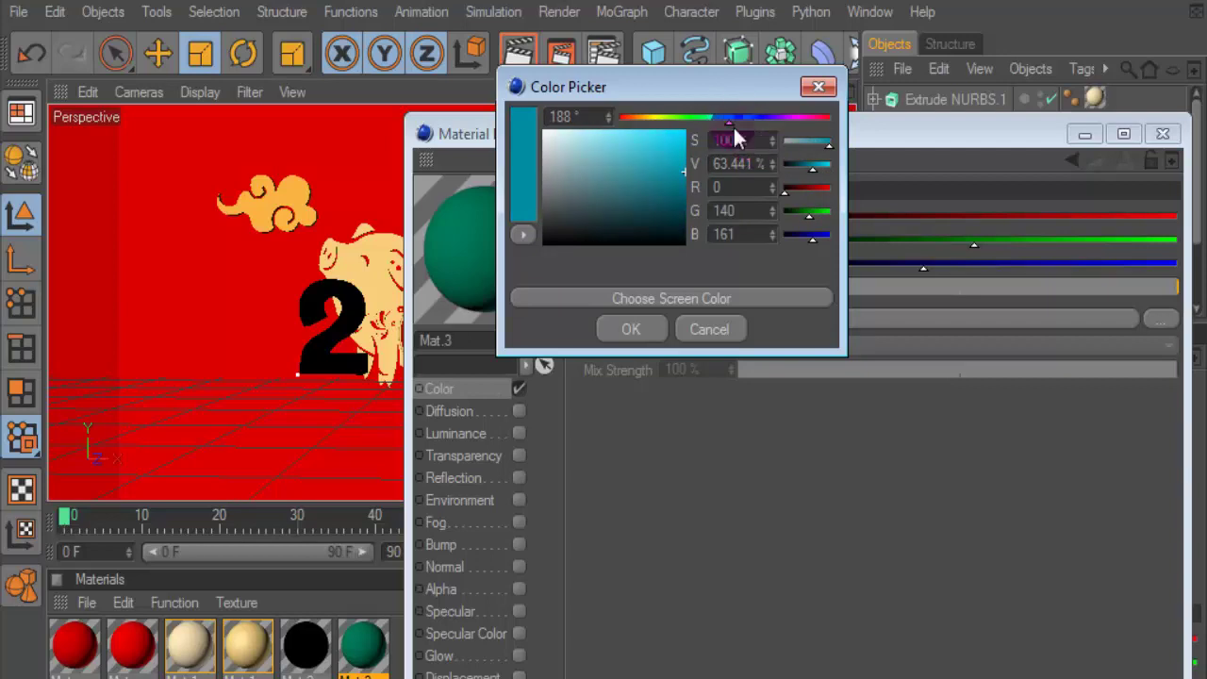
{"action": "left_click", "coordinate": [625, 326]}
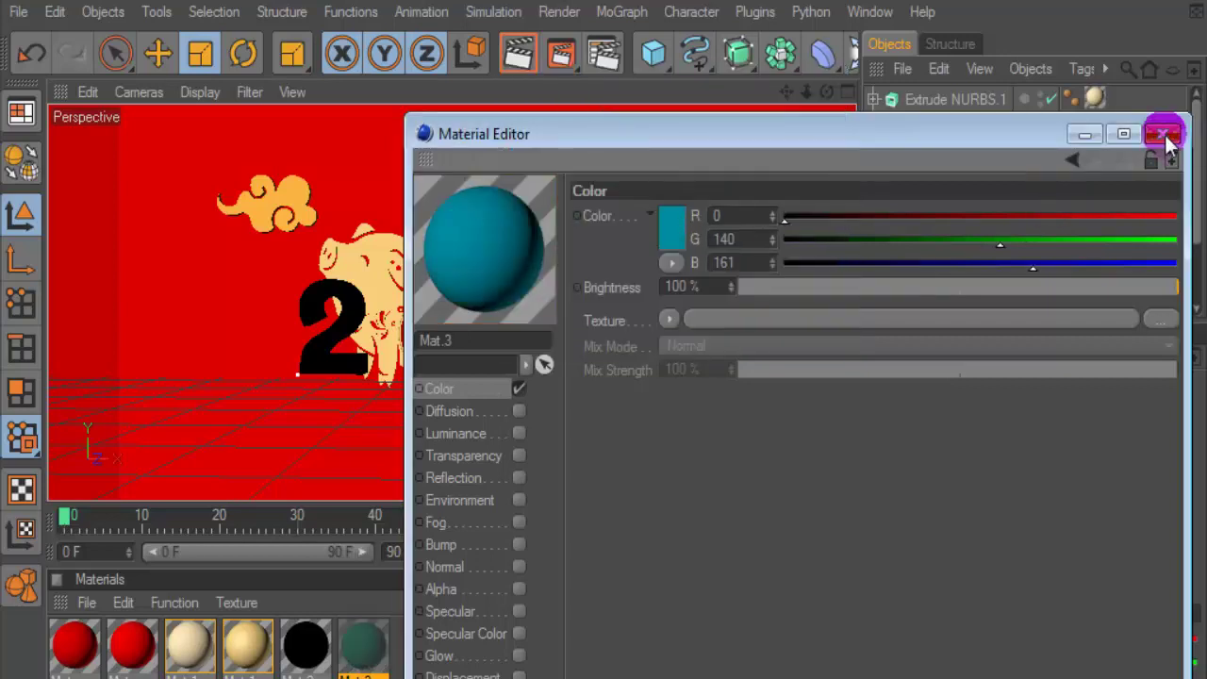
- Close the Material Editor and render the view to check the teal medallion
{"action": "left_click", "coordinate": [1163, 133]}
{"action": "key", "text": "ctrl+r"}
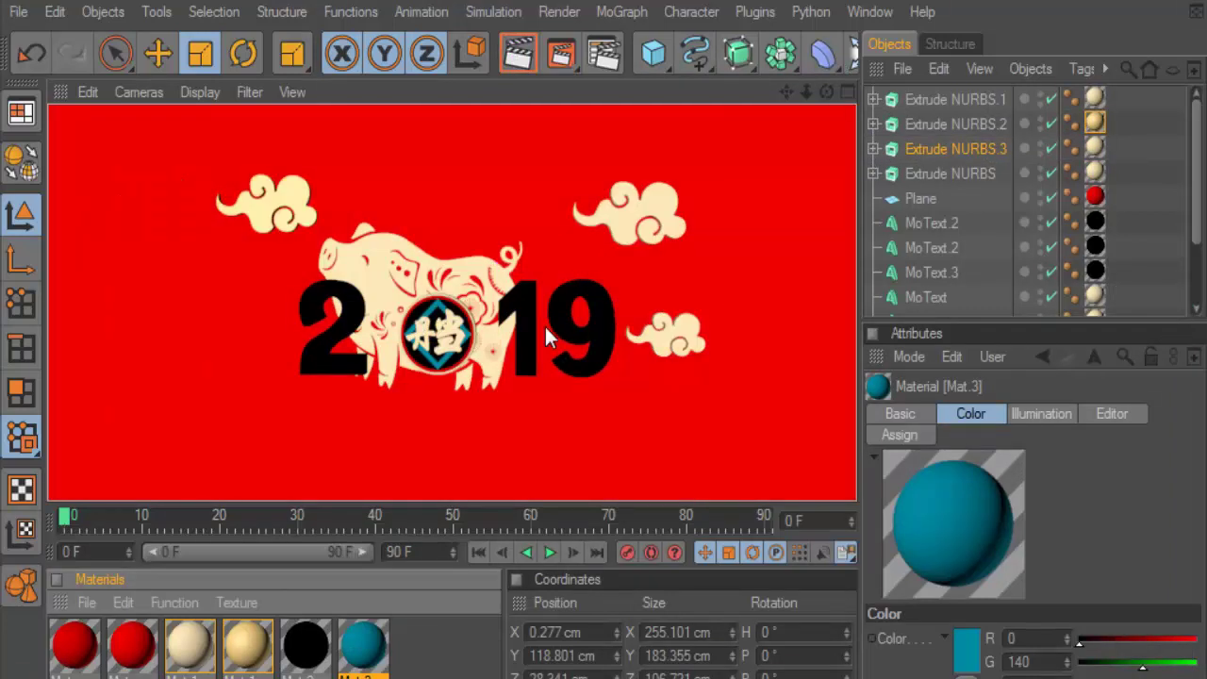
{"action": "scroll", "coordinate": [545, 326], "scroll_direction": "up", "scroll_amount": 2}
{"action": "scroll", "coordinate": [544, 323], "scroll_direction": "up", "scroll_amount": 2}
{"action": "scroll", "coordinate": [544, 323], "scroll_direction": "up", "scroll_amount": 1}
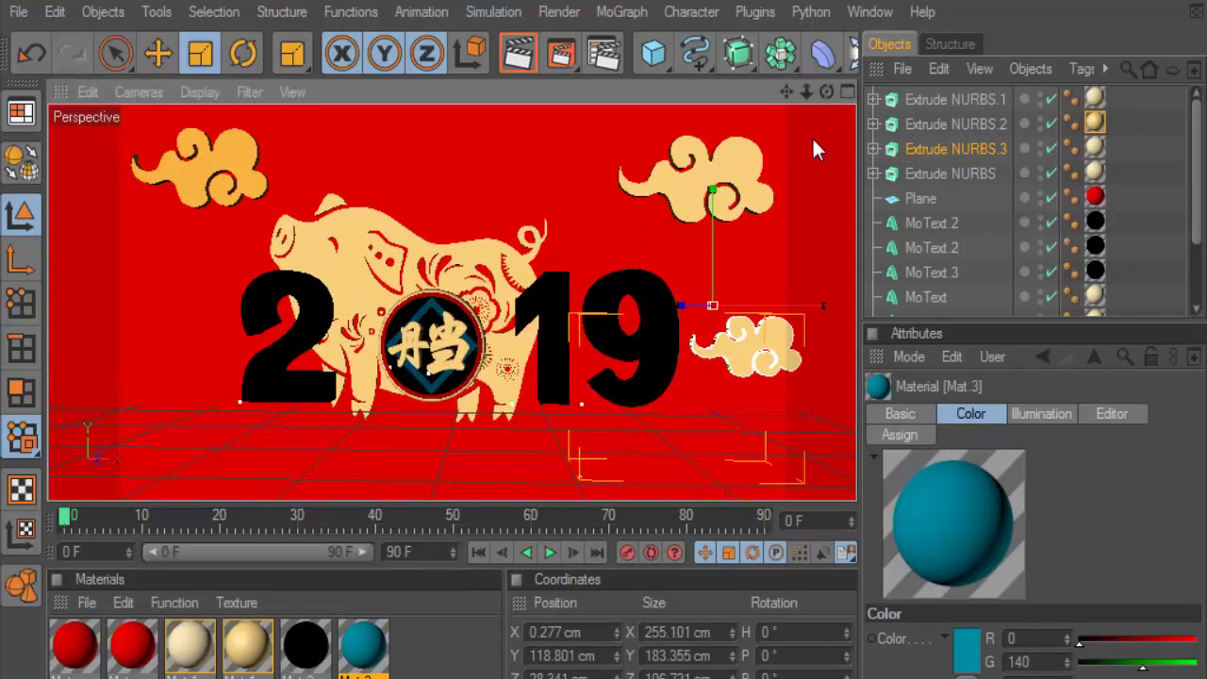
- Add a light, switch to four views and move it in front of the scene
{"action": "left_click_drag", "start_coordinate": [860, 94], "coordinate": [904, 94]}
{"action": "left_click", "coordinate": [865, 54]}
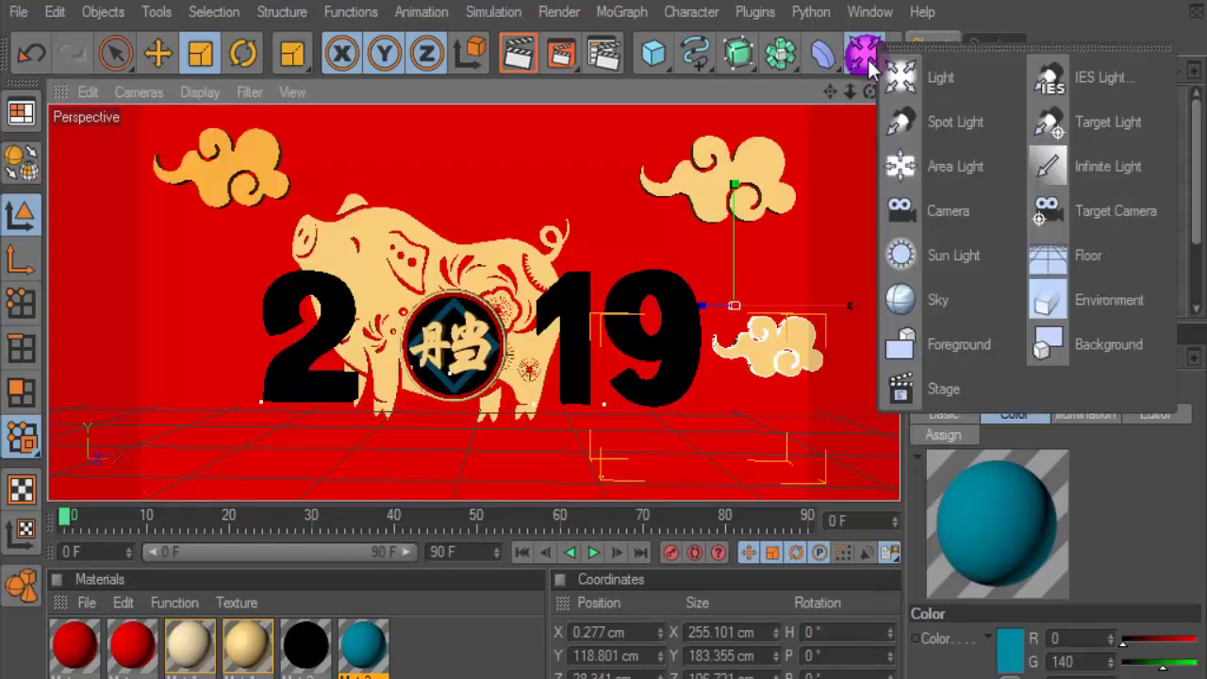
{"action": "left_click", "coordinate": [920, 77]}
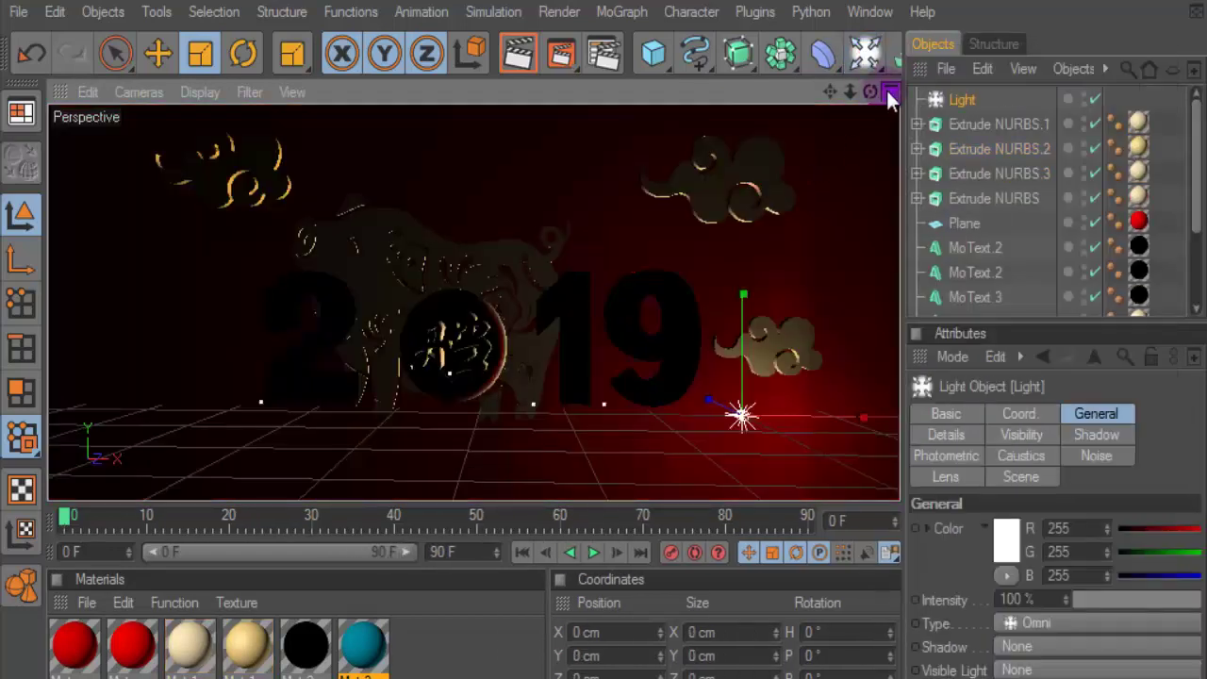
{"action": "left_click", "coordinate": [890, 94]}
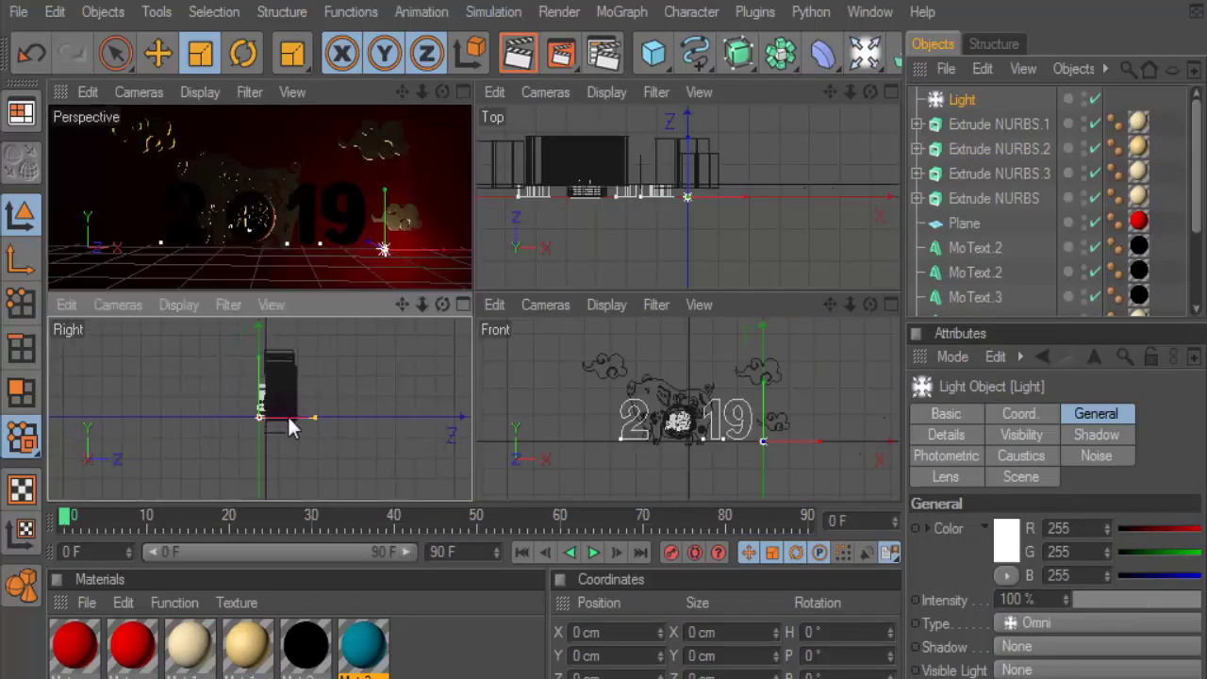
{"action": "left_click", "coordinate": [158, 53]}
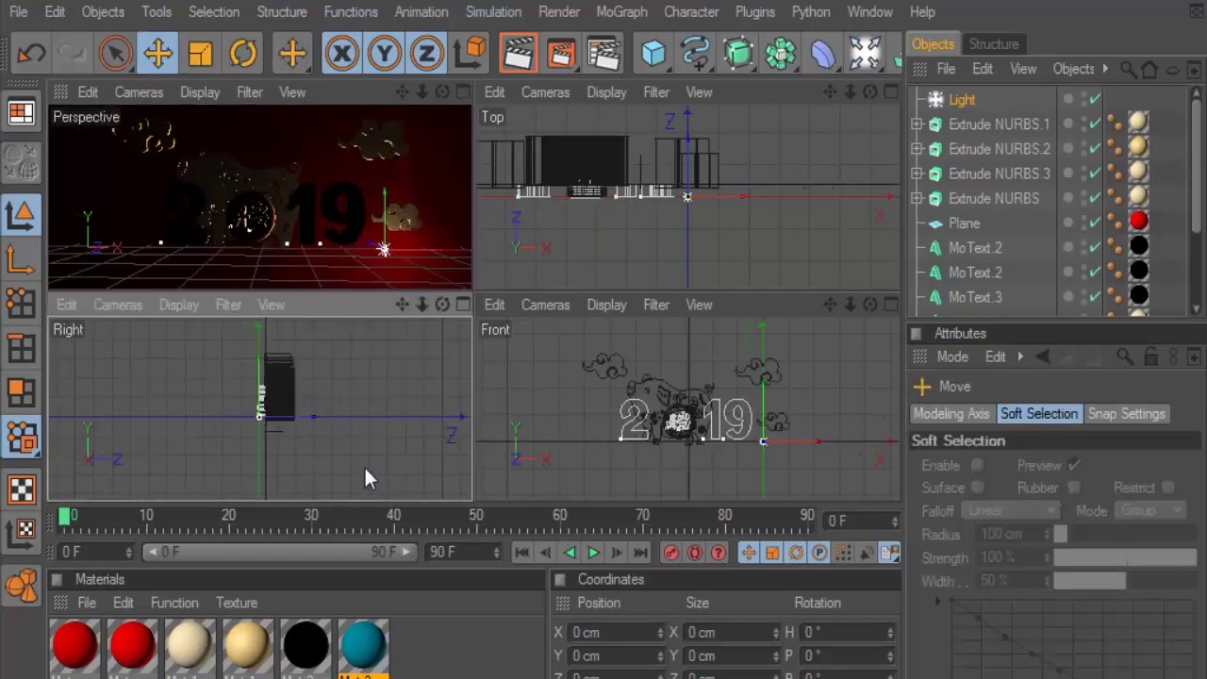
{"action": "left_click_drag", "start_coordinate": [264, 417], "coordinate": [159, 417]}
- Keep the light type Omni and set its shadow to Shadow Maps (Soft)
{"action": "left_click", "coordinate": [962, 99]}
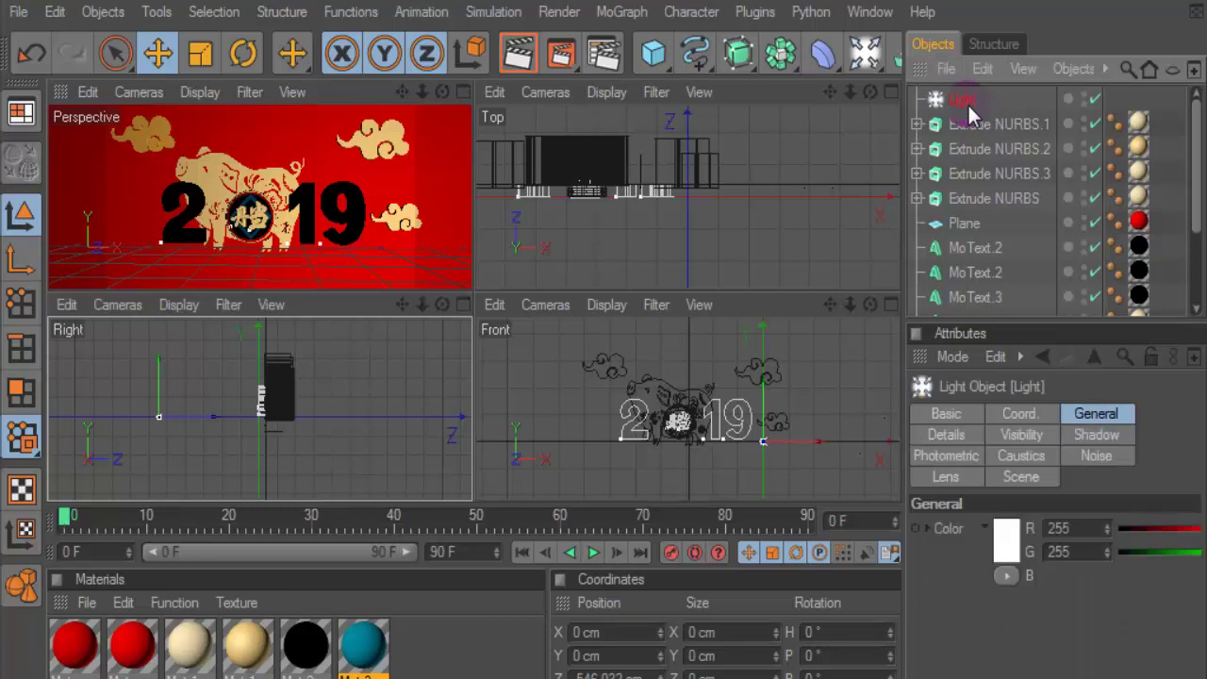
{"action": "left_click", "coordinate": [1083, 602]}
{"action": "left_click_drag", "start_coordinate": [1047, 333], "coordinate": [1047, 229]}
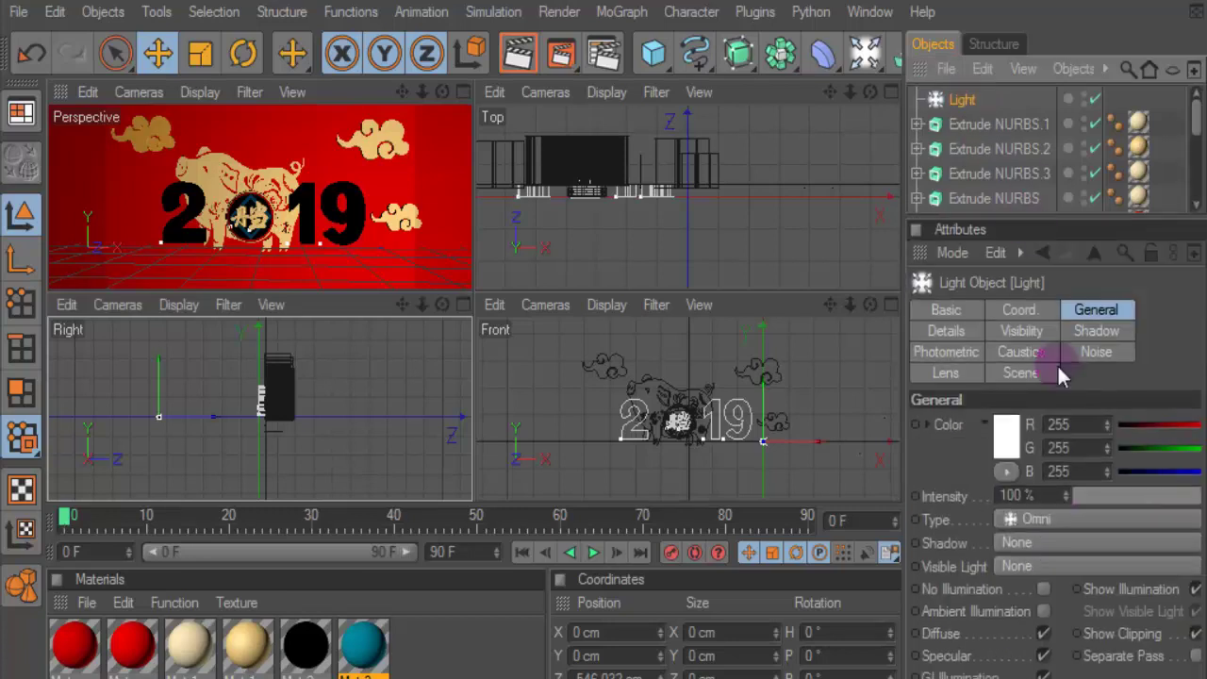
{"action": "left_click", "coordinate": [1063, 517]}
{"action": "left_click", "coordinate": [1028, 543]}
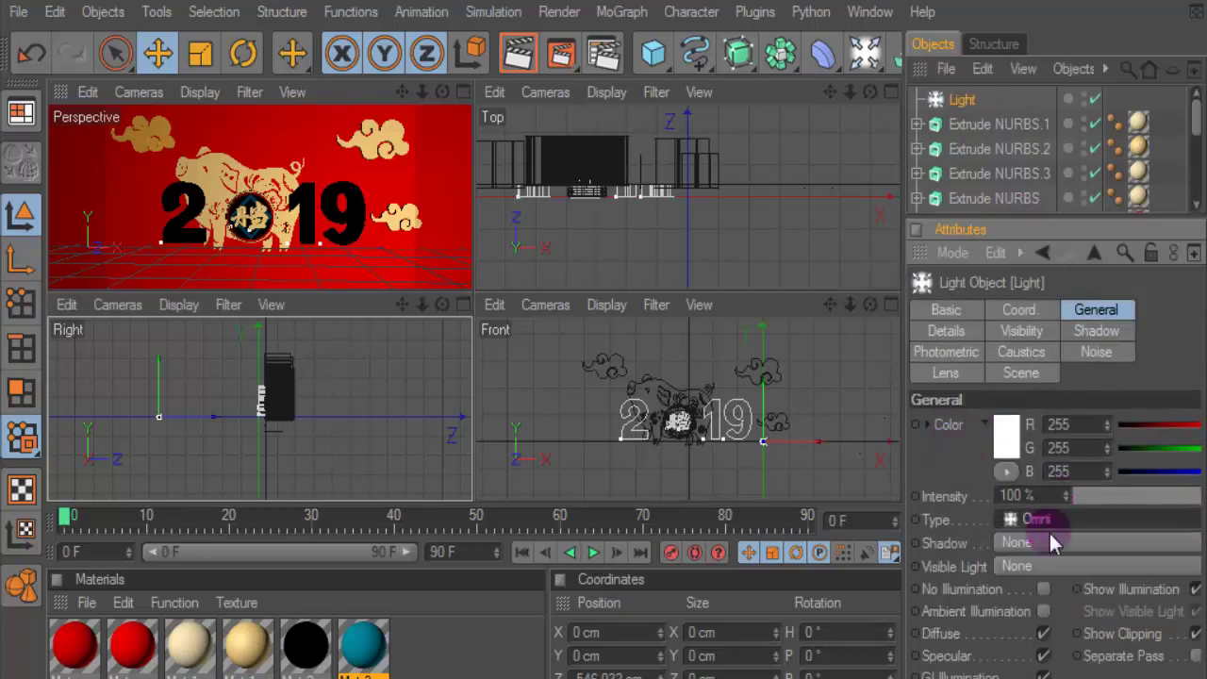
{"action": "left_click", "coordinate": [1049, 542]}
{"action": "left_click", "coordinate": [1046, 585]}
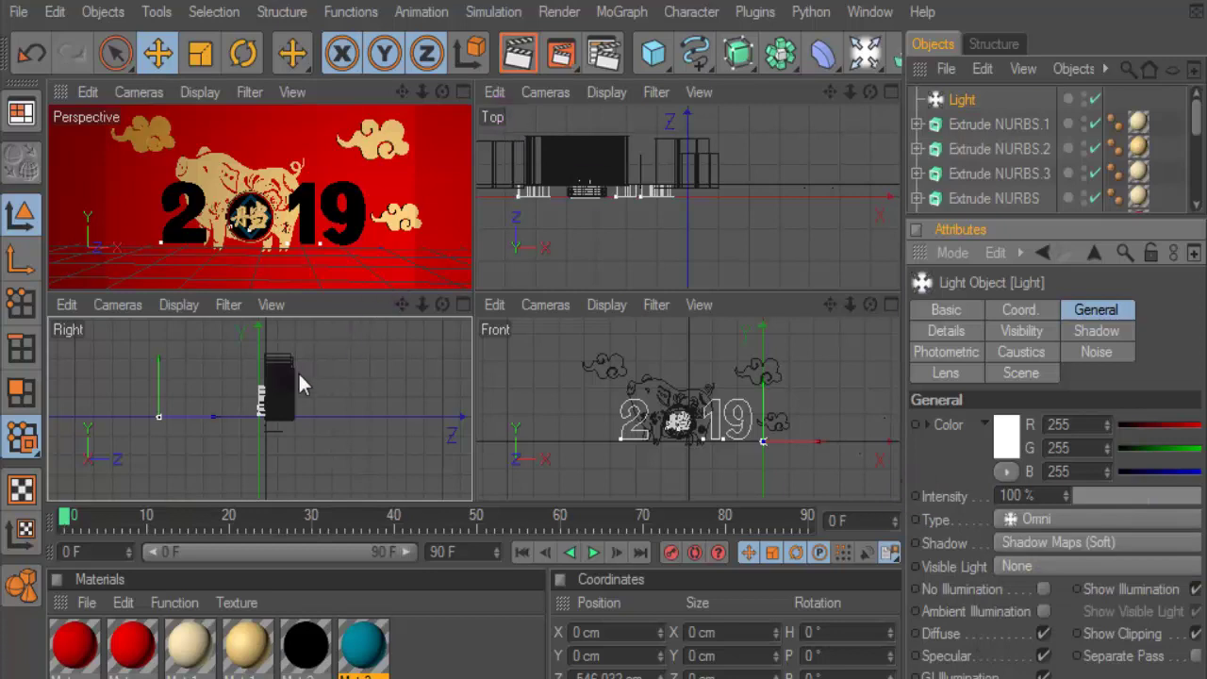
- Place the light in front of, left of and above the 2019 (X −665.35, Y 235.645 cm)
{"action": "left_click", "coordinate": [265, 417]}
{"action": "left_click_drag", "start_coordinate": [217, 417], "coordinate": [232, 415]}
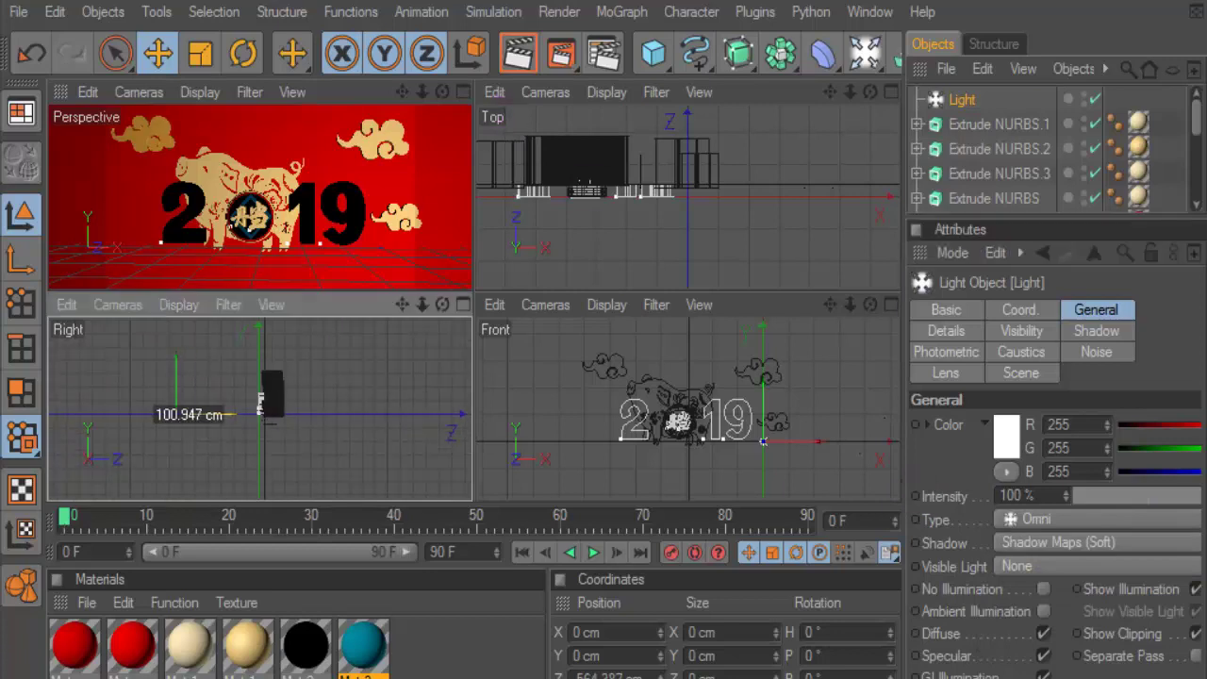
{"action": "left_click_drag", "start_coordinate": [763, 442], "coordinate": [722, 442]}
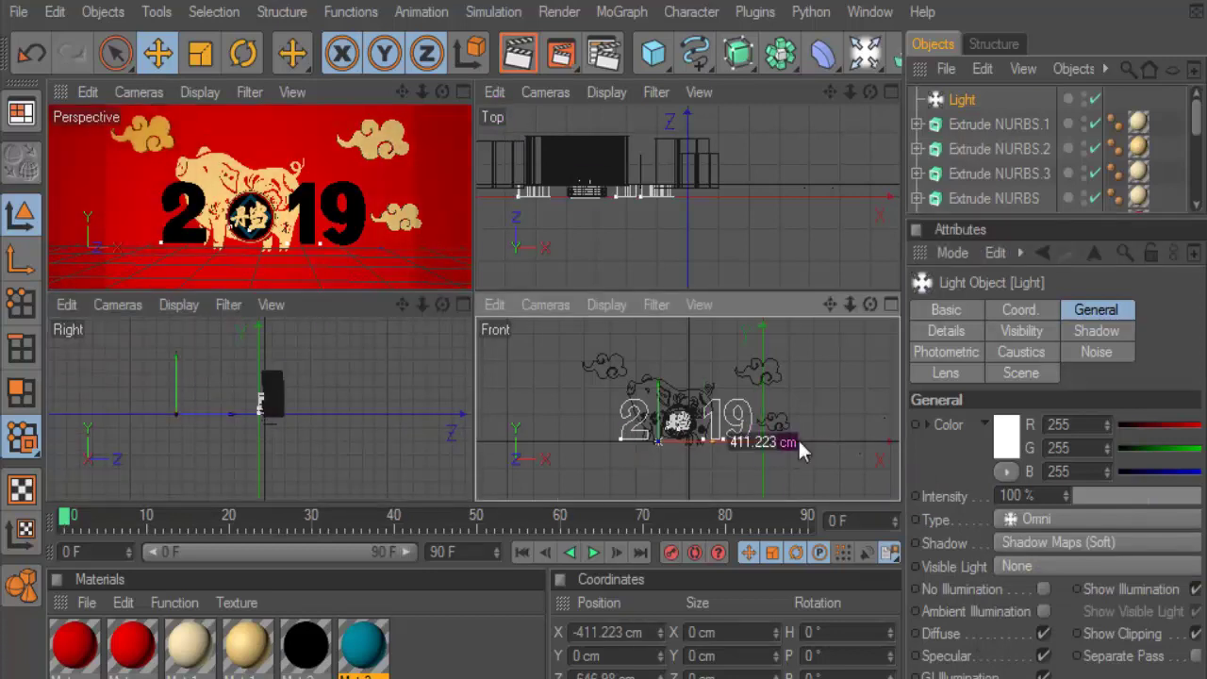
{"action": "mouse_move", "coordinate": [657, 401]}
{"action": "left_mouse_down"}
{"action": "mouse_move", "coordinate": [684, 382]}
{"action": "mouse_move", "coordinate": [610, 378]}
{"action": "left_mouse_up"}
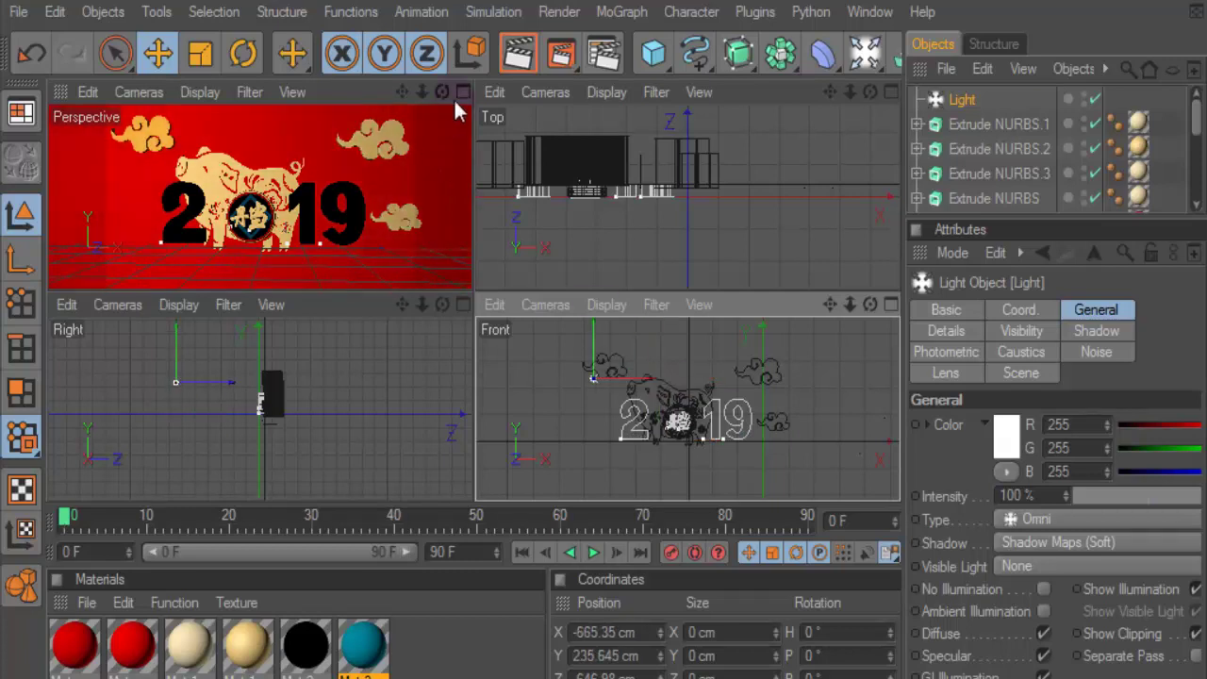
{"action": "left_click", "coordinate": [462, 94]}
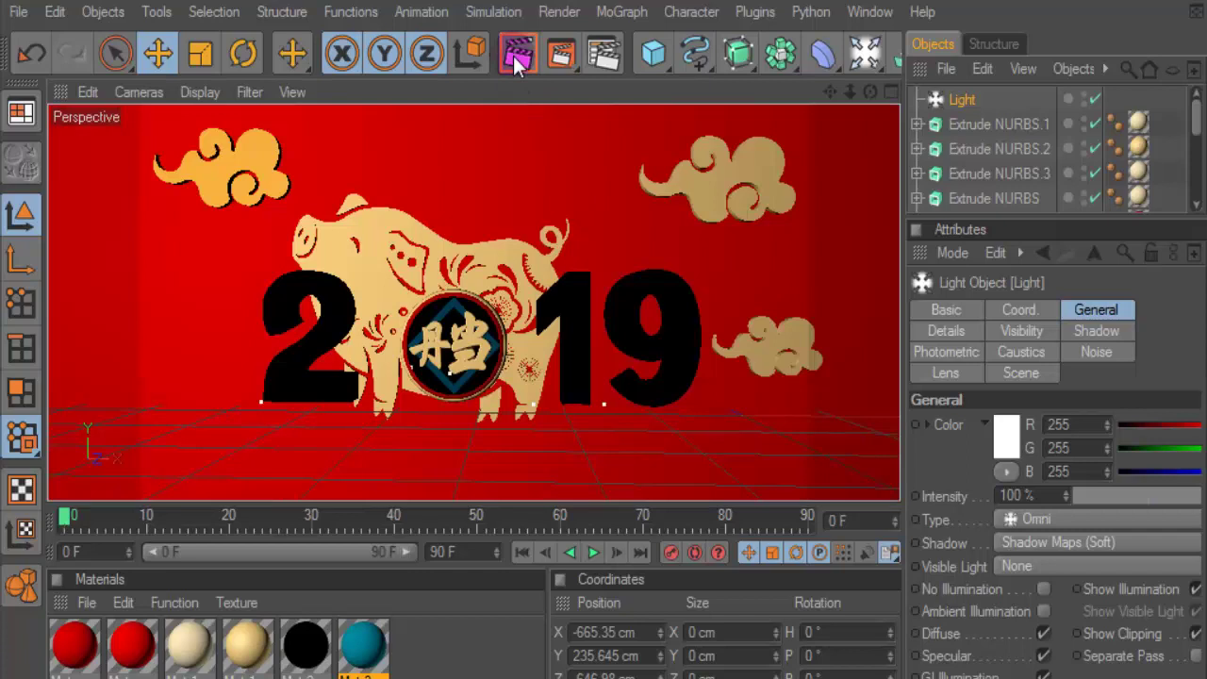
- Shift the light right to X −480.531 cm and render the full-size Perspective view
{"action": "key", "text": "F5"}
{"action": "mouse_move", "coordinate": [629, 384]}
{"action": "left_mouse_down"}
{"action": "mouse_move", "coordinate": [669, 381]}
{"action": "mouse_move", "coordinate": [645, 378]}
{"action": "left_mouse_up"}
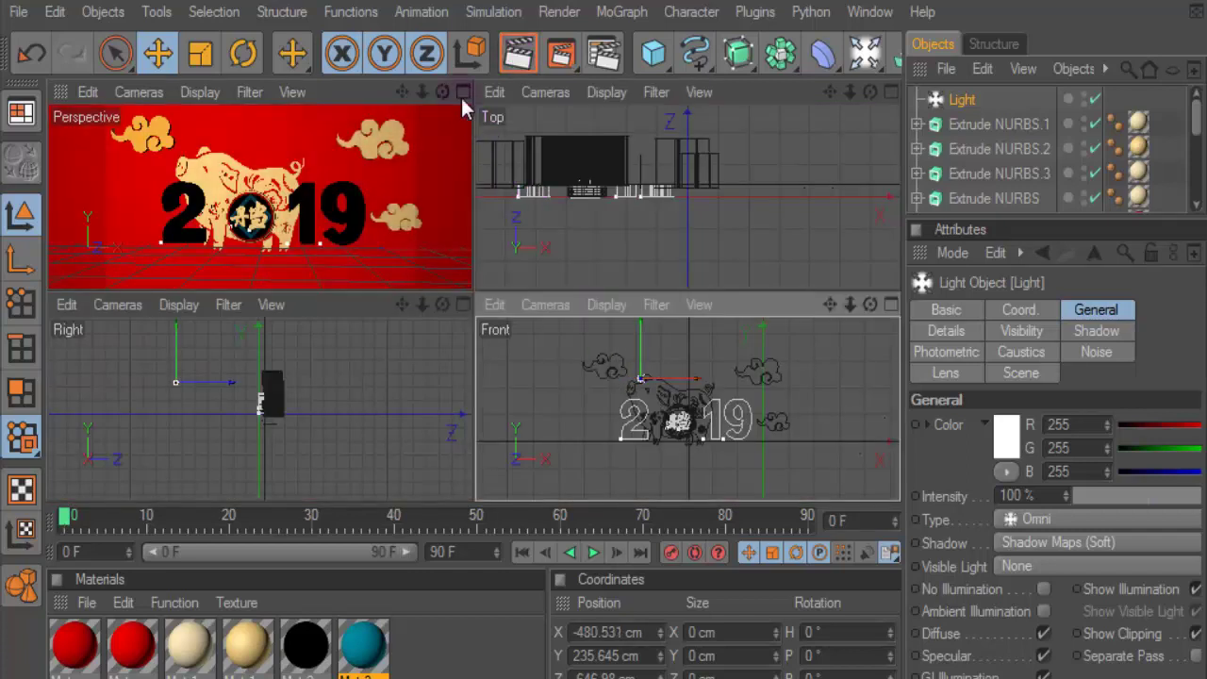
{"action": "left_click", "coordinate": [461, 92]}
{"action": "key", "text": "ctrl+r"}
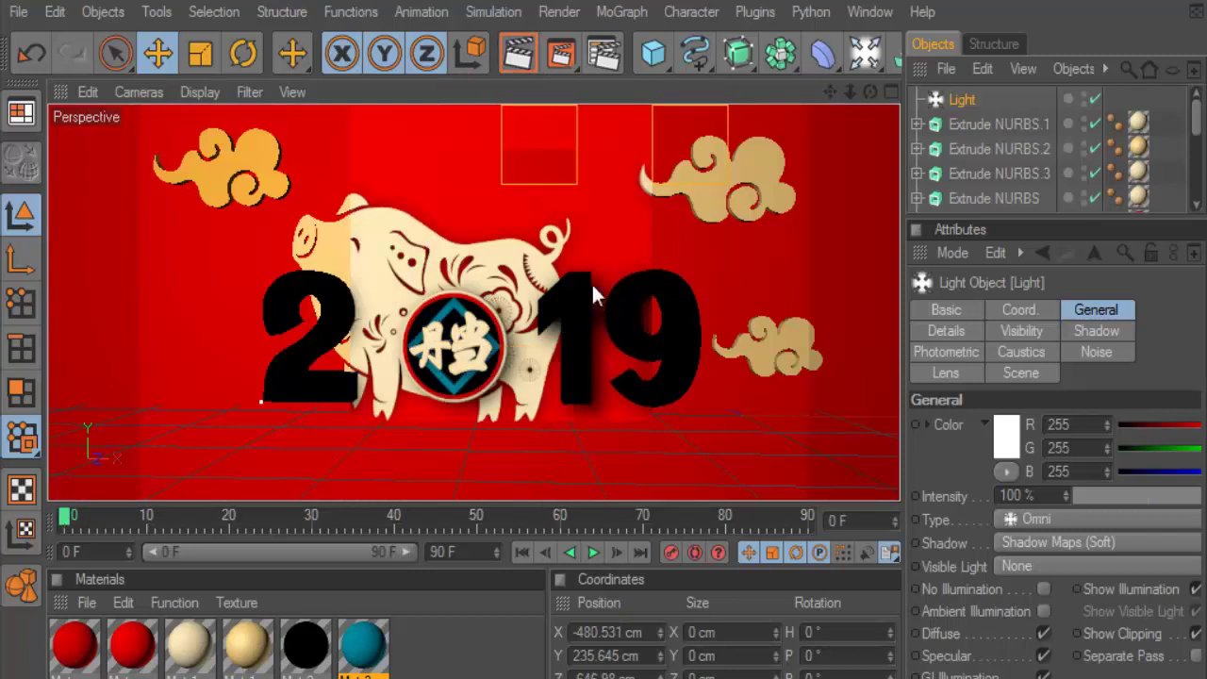
- Adjust the Perspective view and expand the Object Manager list to inspect the lit scene
{"action": "left_click_drag", "start_coordinate": [869, 92], "coordinate": [869, 91]}
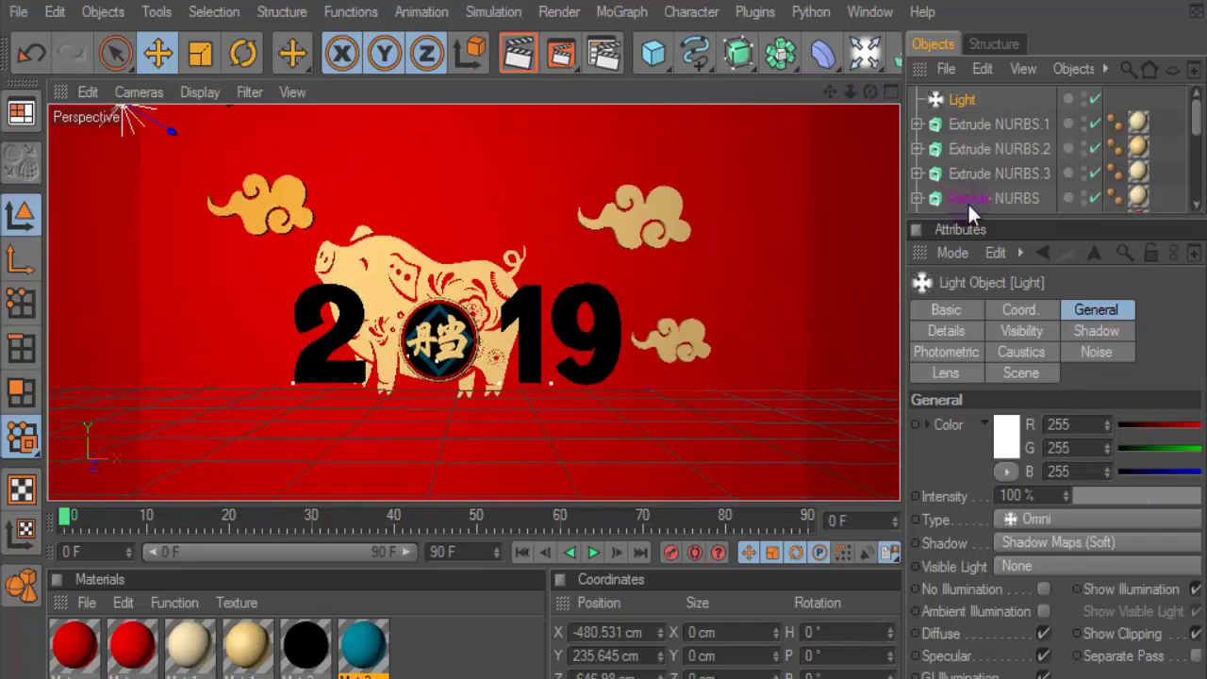
{"action": "left_click_drag", "start_coordinate": [976, 229], "coordinate": [981, 435]}
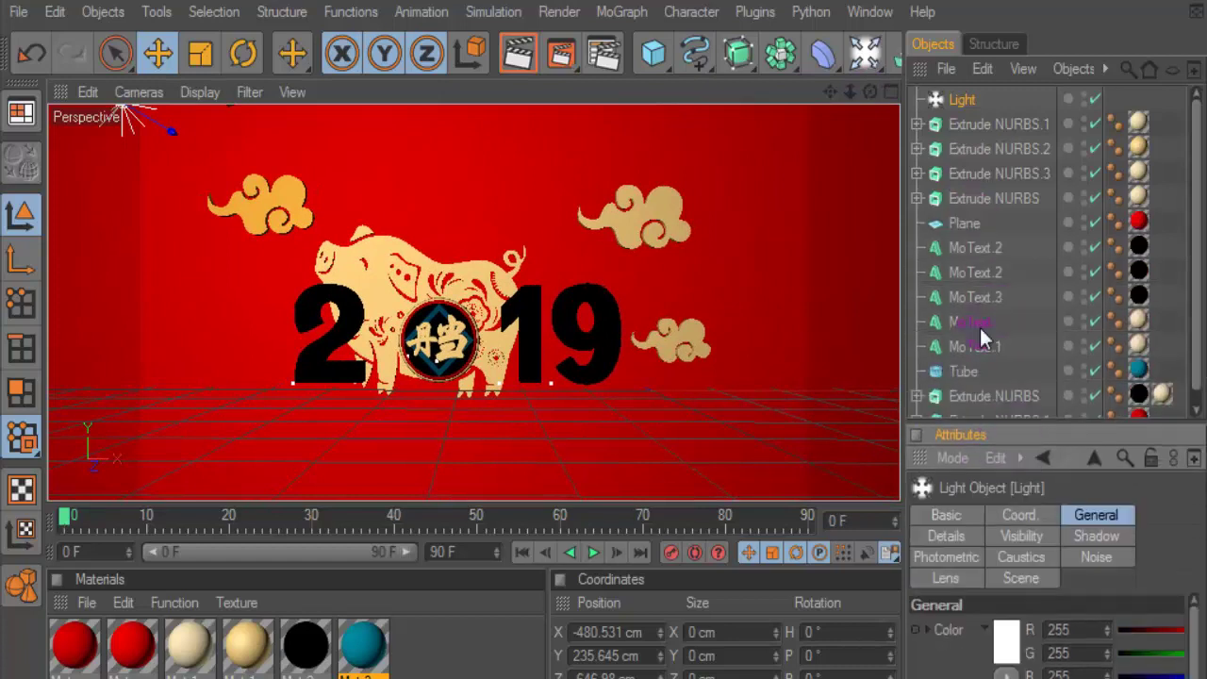
{"action": "left_click", "coordinate": [917, 198]}
{"action": "left_click", "coordinate": [917, 198]}
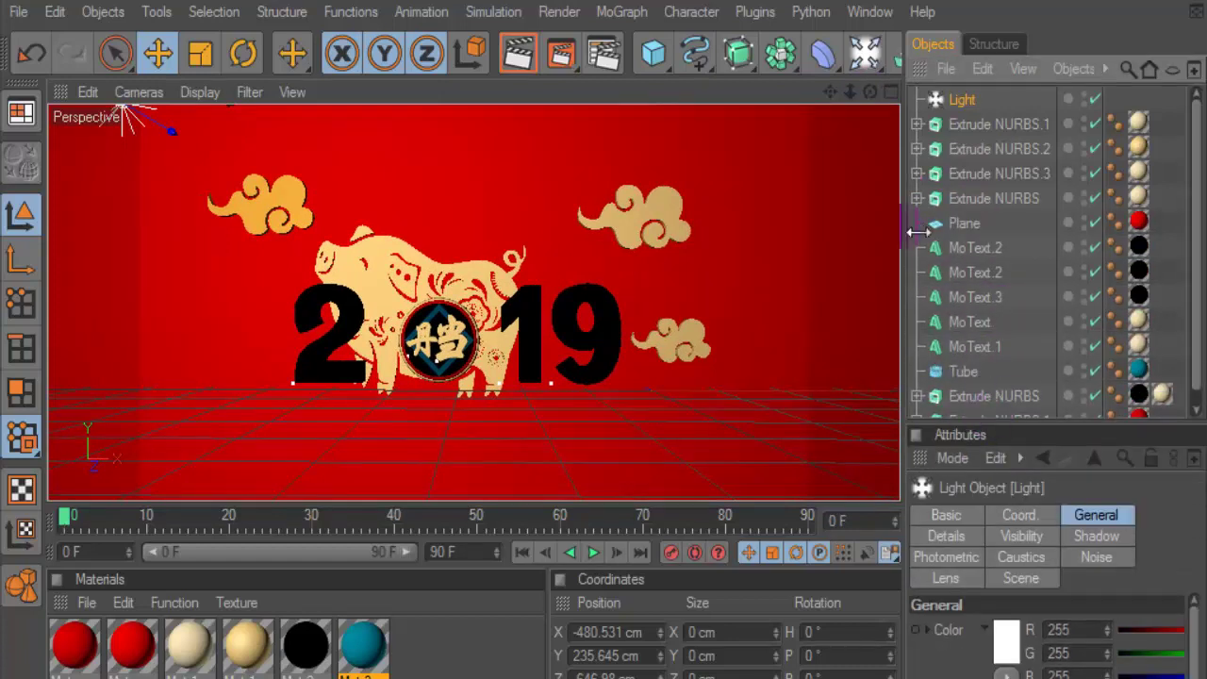
{"action": "left_click_drag", "start_coordinate": [1060, 433], "coordinate": [1066, 531]}
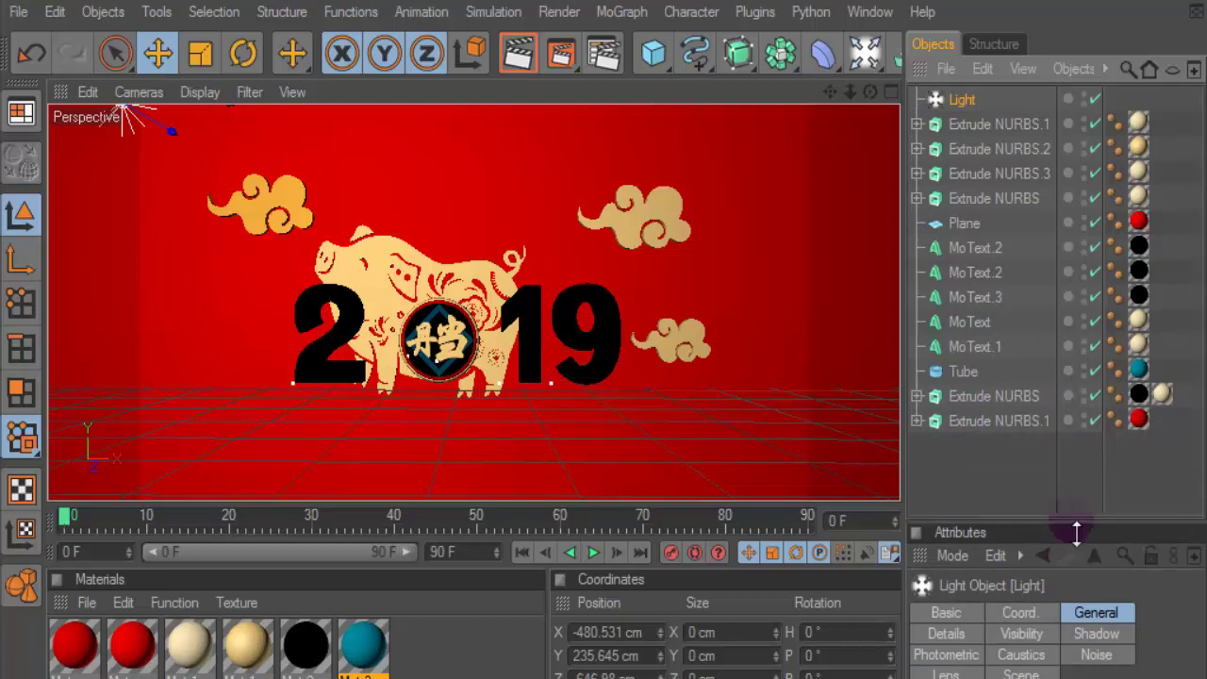
{"action": "scroll", "coordinate": [658, 299], "scroll_direction": "up", "scroll_amount": 2}
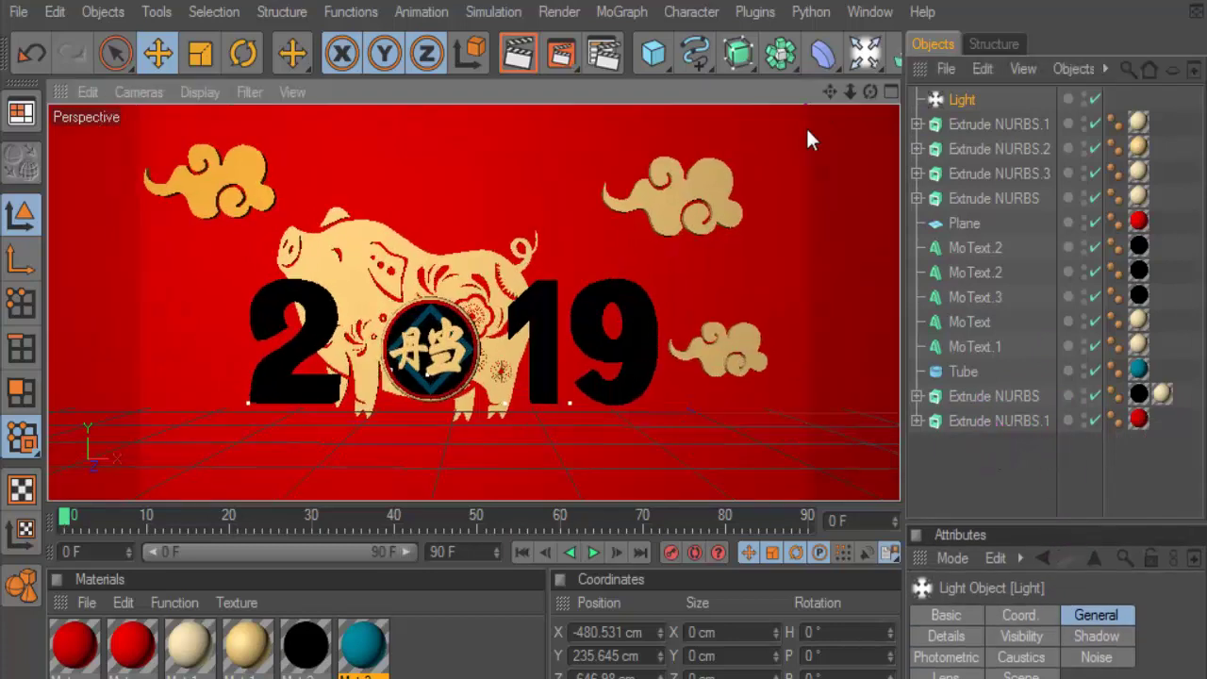
{"action": "left_click_drag", "start_coordinate": [870, 91], "coordinate": [876, 185]}
- Recentre the view, select the Light and show its Shadow settings
{"action": "left_click", "coordinate": [943, 462]}
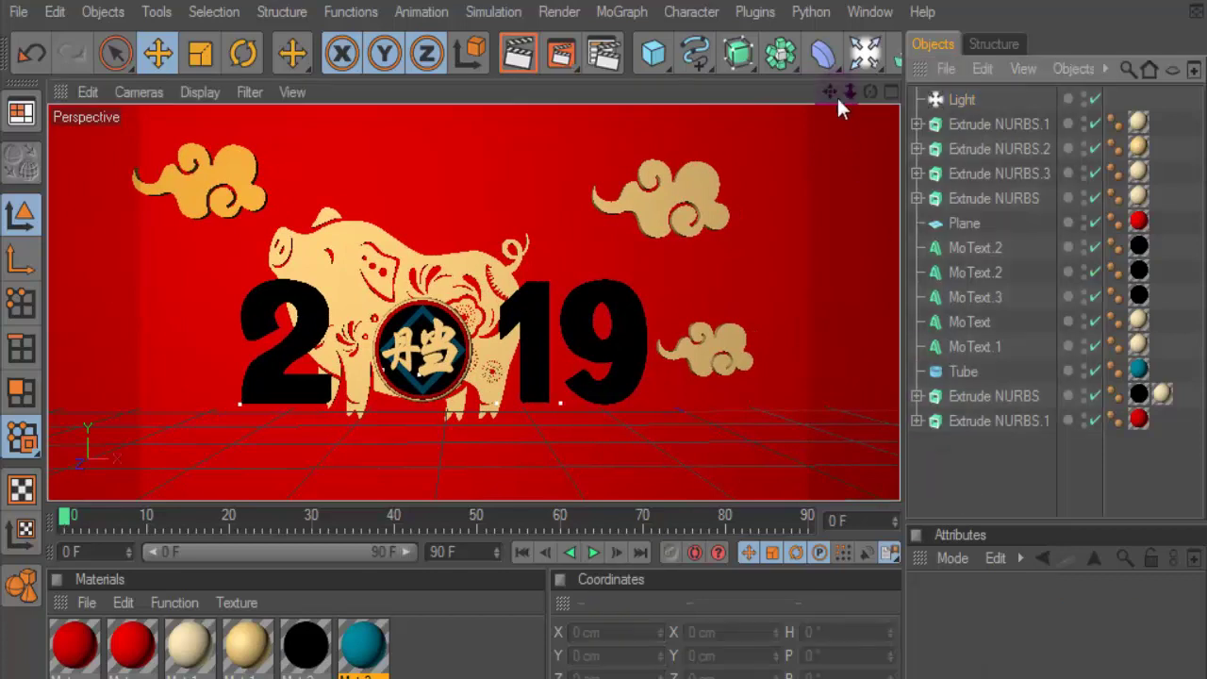
{"action": "left_click_drag", "start_coordinate": [850, 91], "coordinate": [647, 94]}
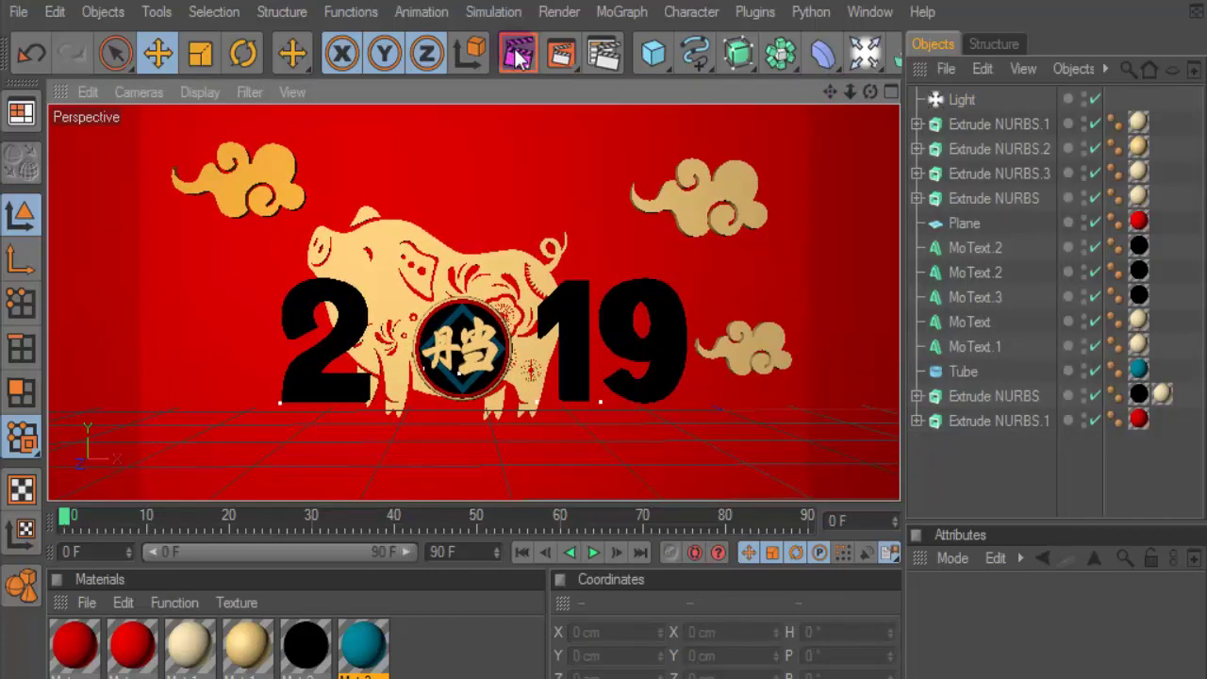
{"action": "left_click", "coordinate": [957, 99]}
{"action": "left_click_drag", "start_coordinate": [1011, 528], "coordinate": [1032, 181]}
{"action": "left_click", "coordinate": [1084, 283]}
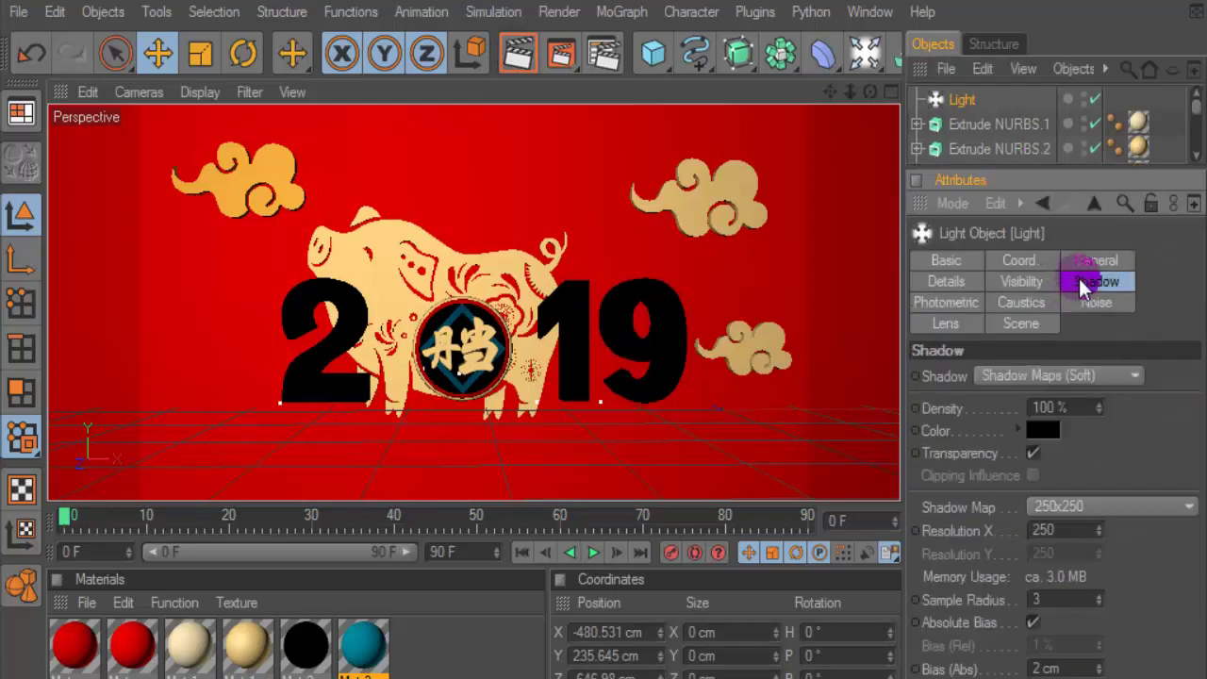
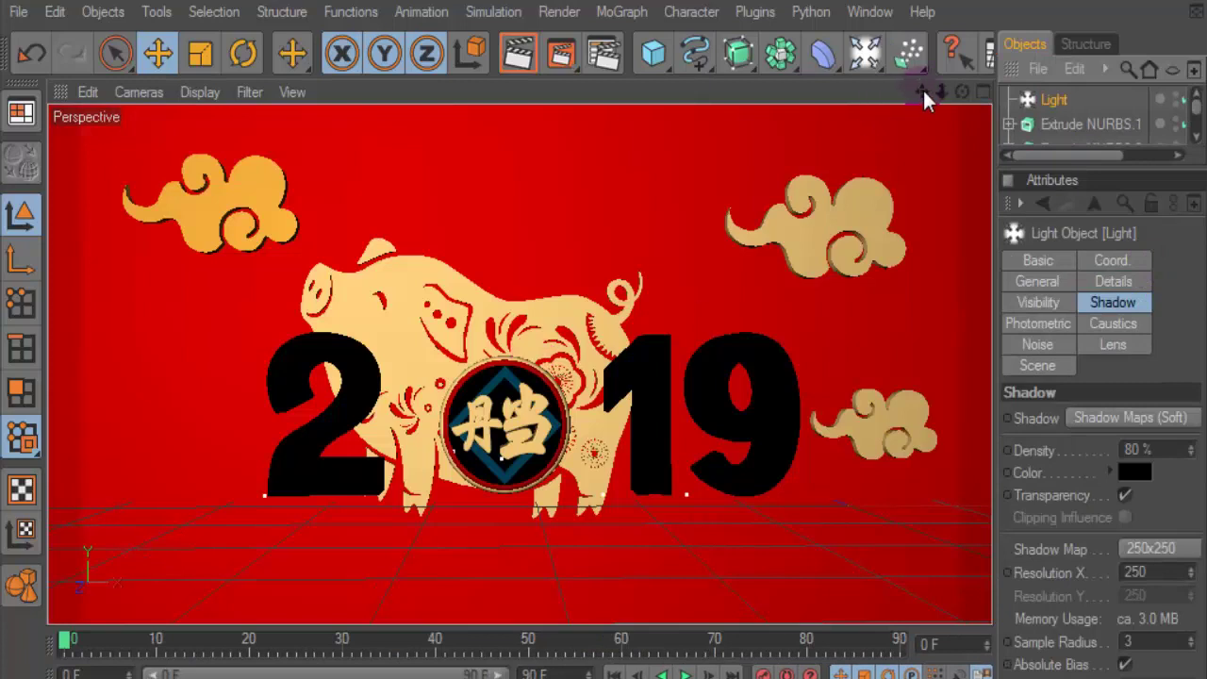
- Box-select every scene object except the Light and group them under a new Null with Alt+G
{"action": "mouse_move", "coordinate": [924, 92]}
{"action": "left_mouse_down"}
{"action": "mouse_move", "coordinate": [901, 108]}
{"action": "mouse_move", "coordinate": [968, 94]}
{"action": "left_mouse_up"}
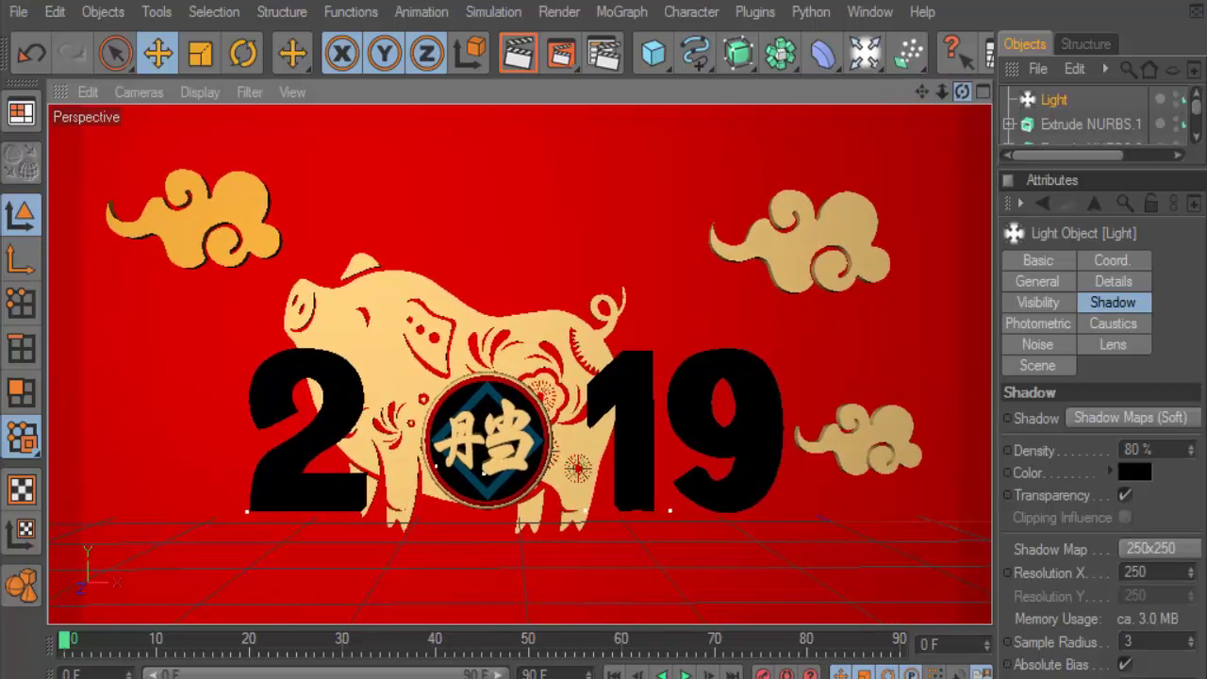
{"action": "left_click_drag", "start_coordinate": [1138, 170], "coordinate": [1138, 538]}
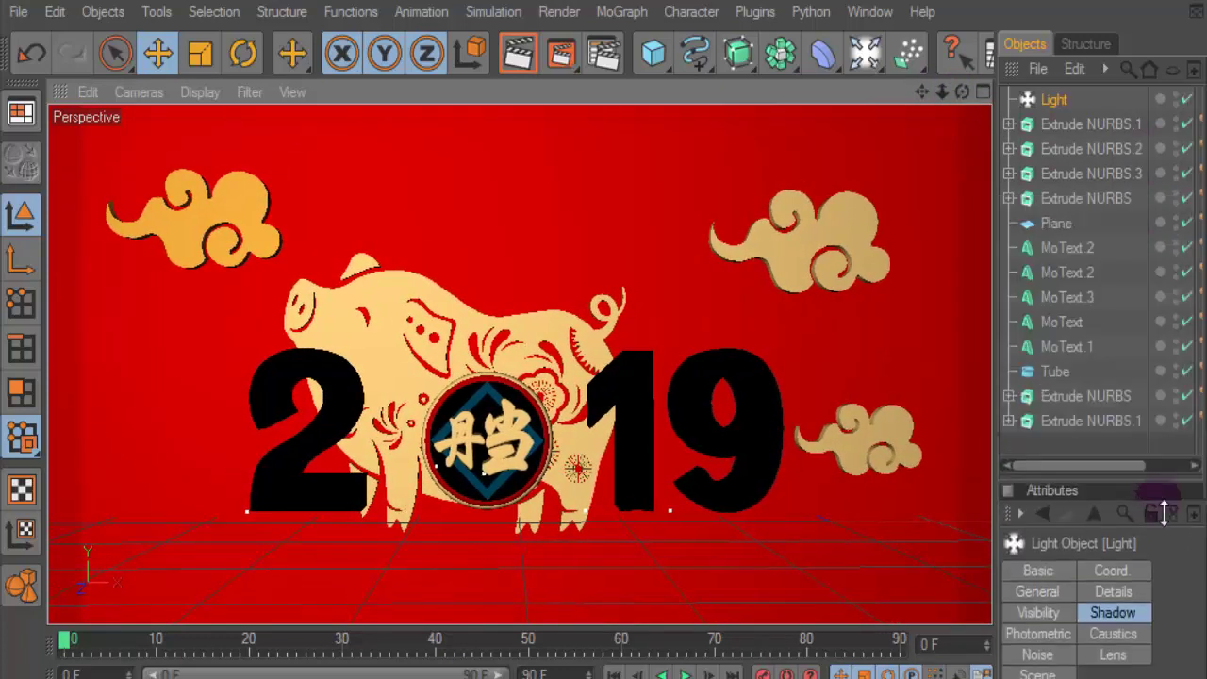
{"action": "left_click_drag", "start_coordinate": [1100, 501], "coordinate": [1041, 165]}
{"action": "mouse_move", "coordinate": [1115, 489]}
{"action": "left_mouse_down"}
{"action": "mouse_move", "coordinate": [1036, 117]}
{"action": "mouse_move", "coordinate": [992, 143]}
{"action": "left_mouse_up"}
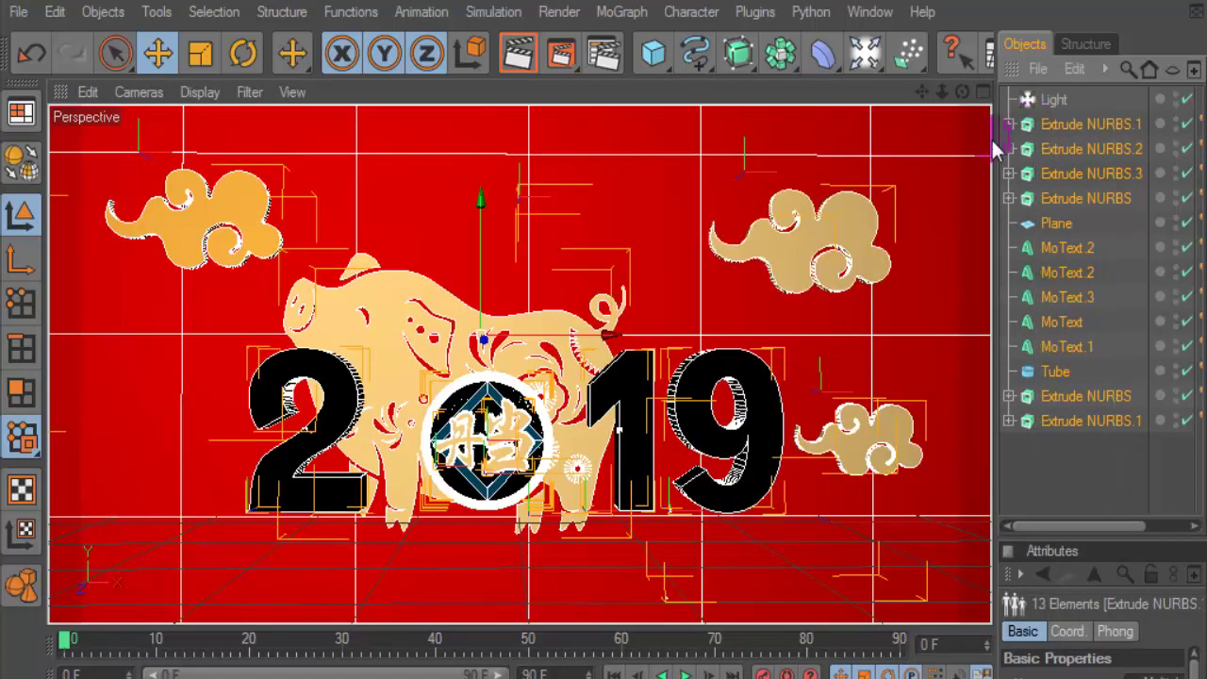
{"action": "key", "text": "alt+g"}
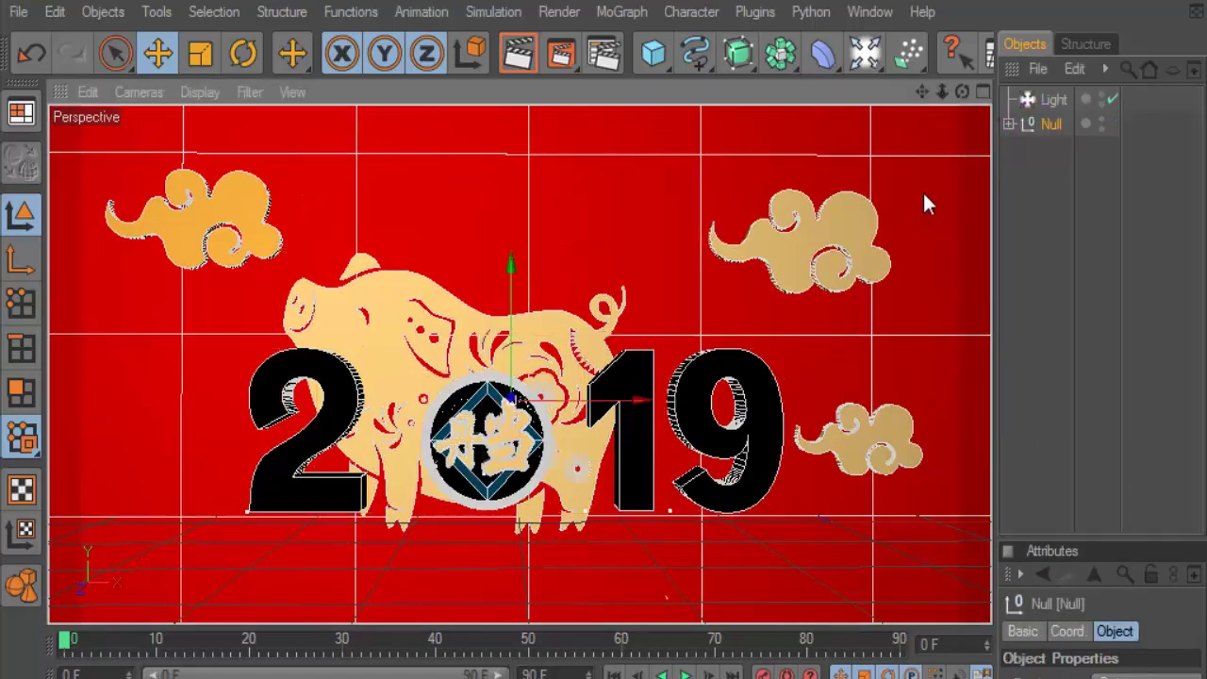
{"action": "left_click_drag", "start_coordinate": [963, 104], "coordinate": [712, 115]}
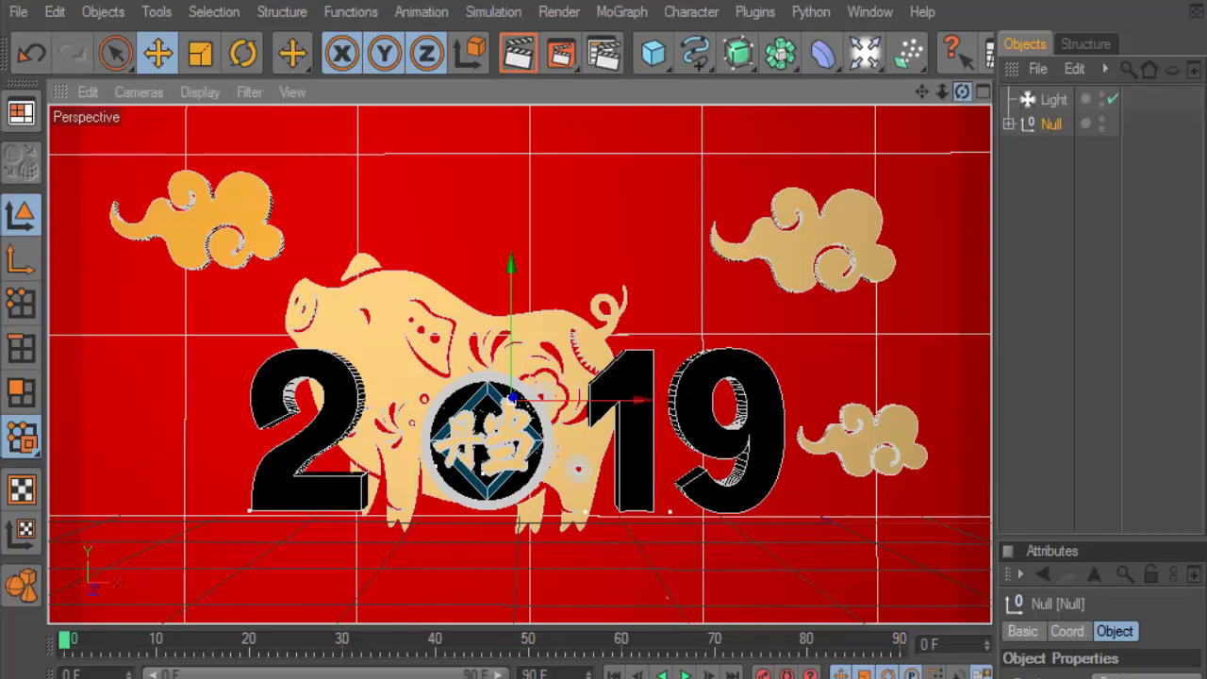
- Expand the Null and select the circular emblem together with the other medallion parts
{"action": "left_click", "coordinate": [513, 52]}
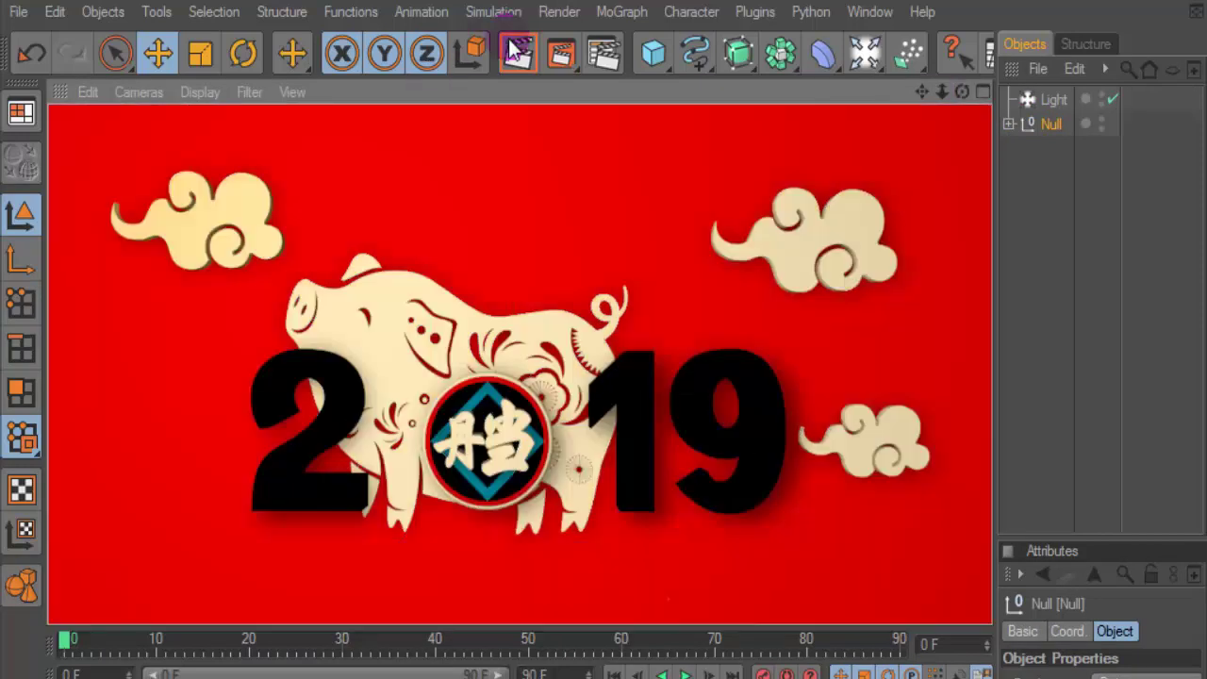
{"action": "left_click", "coordinate": [1009, 123]}
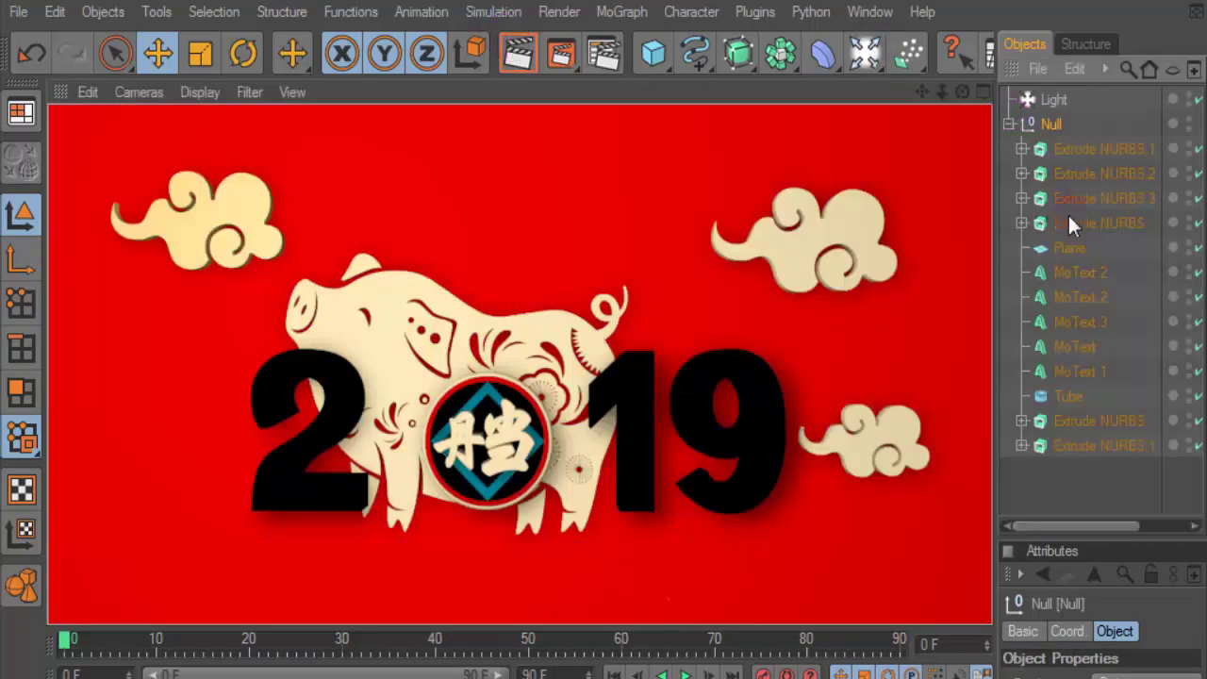
{"action": "left_click", "coordinate": [1079, 148]}
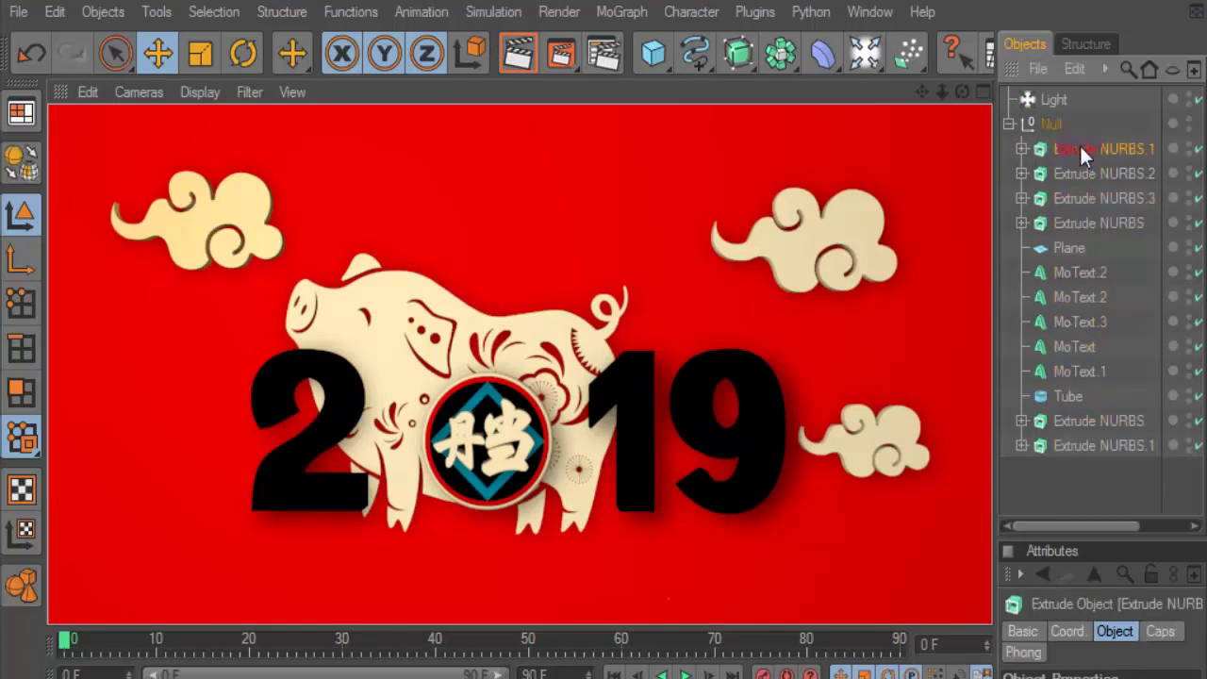
{"action": "left_click", "coordinate": [1075, 173]}
{"action": "left_click", "coordinate": [1075, 198]}
{"action": "left_click", "coordinate": [1075, 227]}
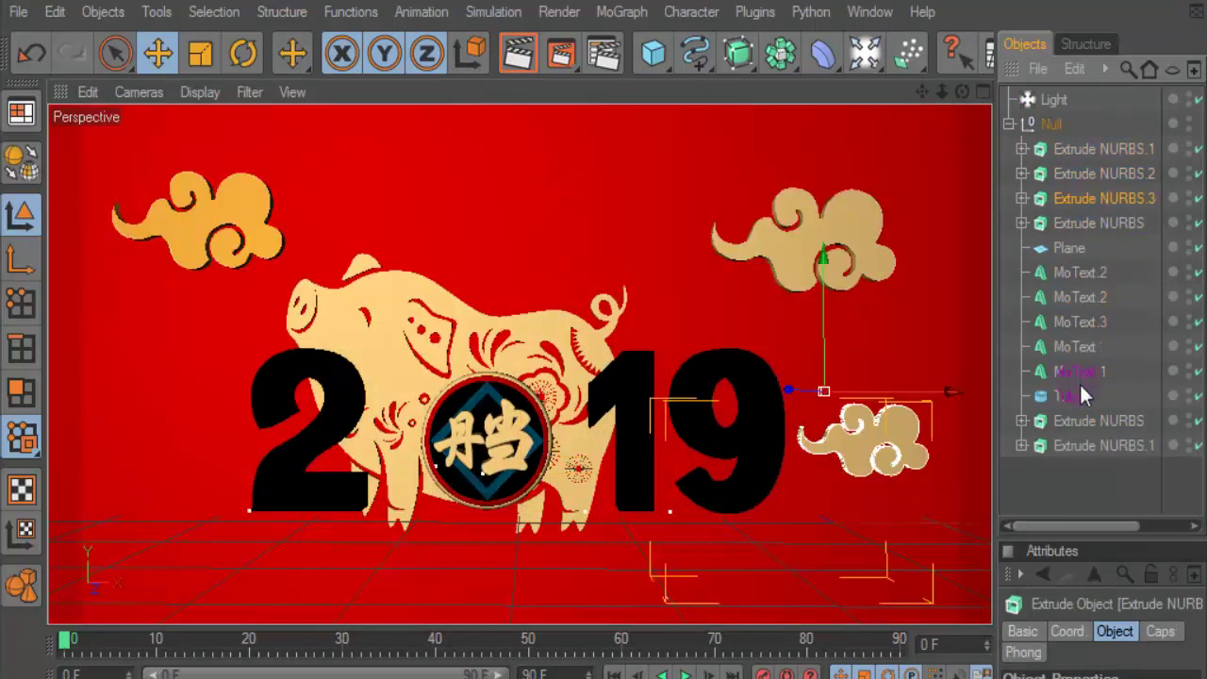
{"action": "left_click", "coordinate": [1082, 445]}
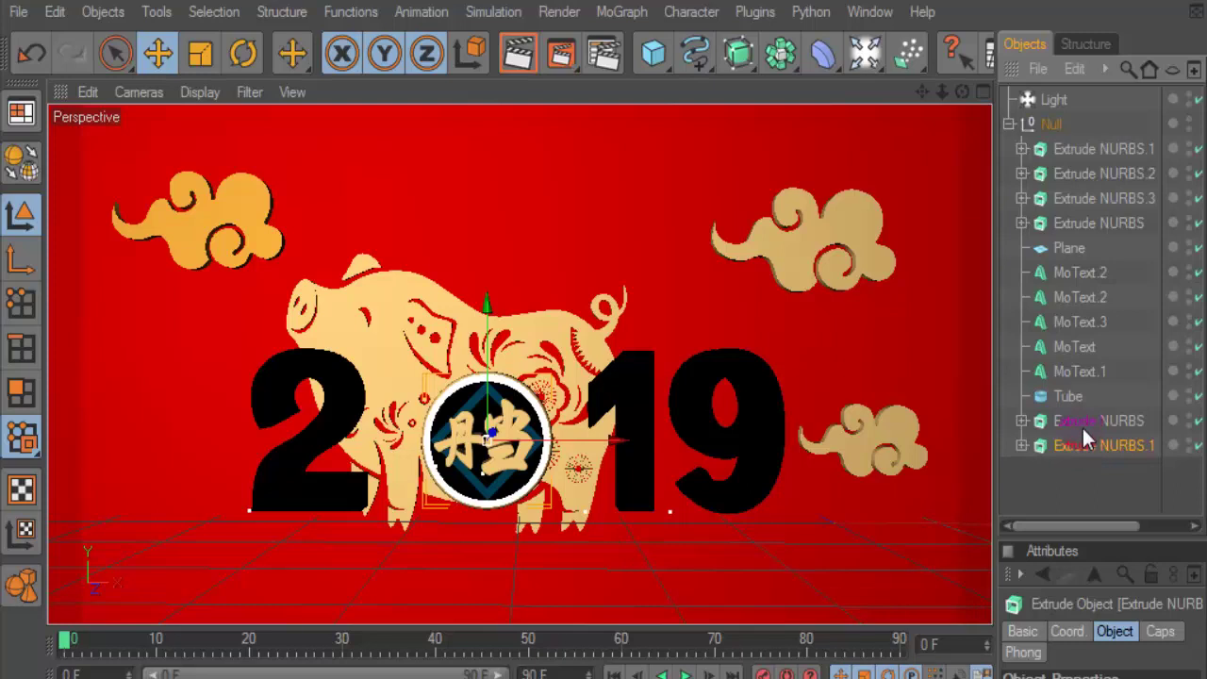
{"action": "left_click", "coordinate": [1082, 421]}
{"action": "left_click", "coordinate": [1076, 224]}
- In Front view, scale the medallion up, shift it about 10 cm left, and render the view
{"action": "key", "text": "F4"}
{"action": "scroll", "coordinate": [572, 311], "scroll_direction": "up", "scroll_amount": 2}
{"action": "left_click", "coordinate": [213, 64]}
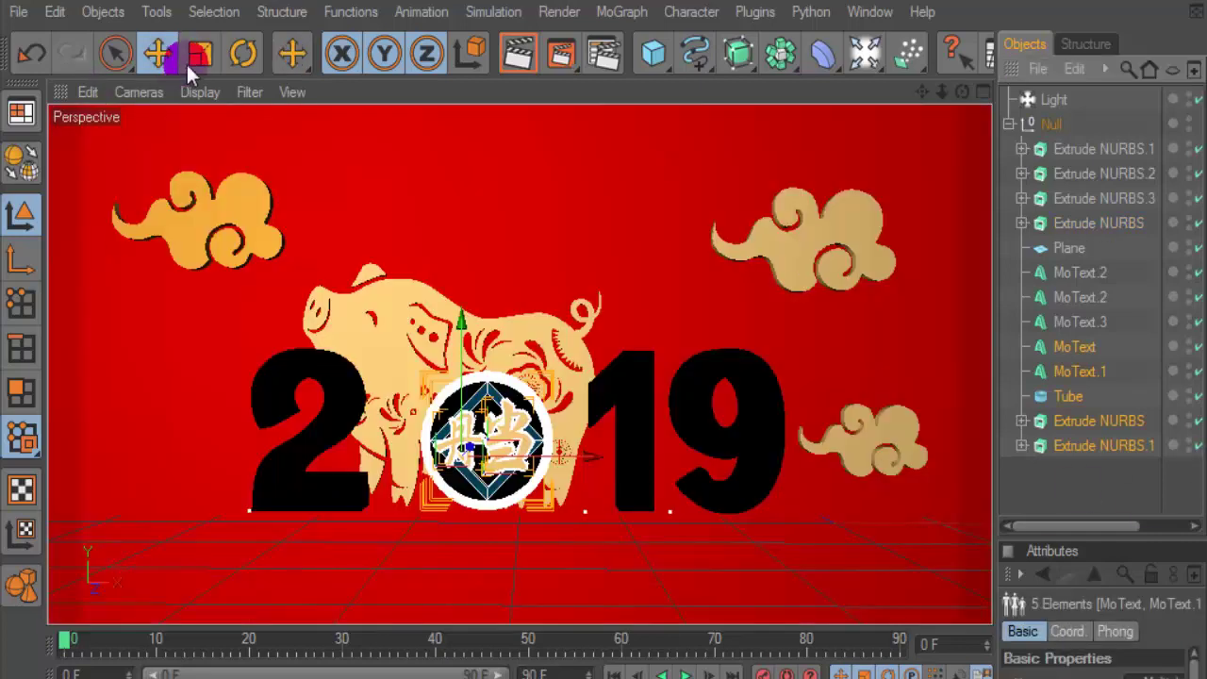
{"action": "left_click", "coordinate": [187, 64]}
{"action": "left_click_drag", "start_coordinate": [545, 212], "coordinate": [604, 212]}
{"action": "key", "text": "e"}
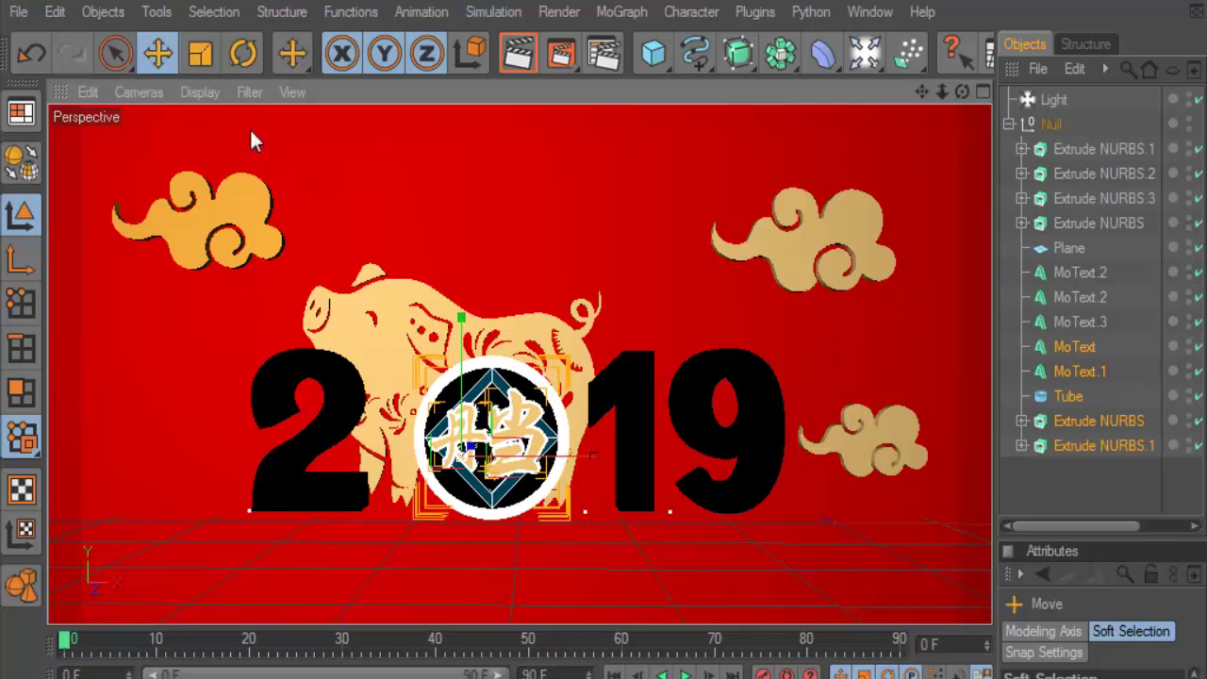
{"action": "left_click_drag", "start_coordinate": [585, 456], "coordinate": [576, 457]}
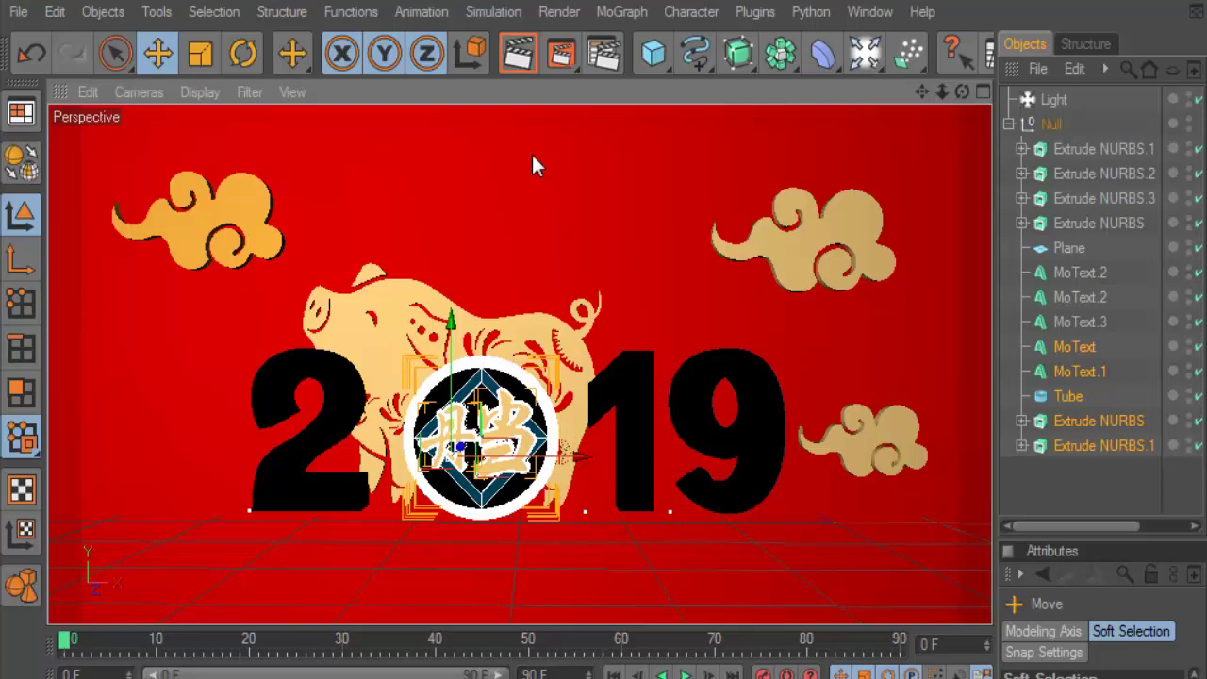
{"action": "left_click", "coordinate": [530, 56]}
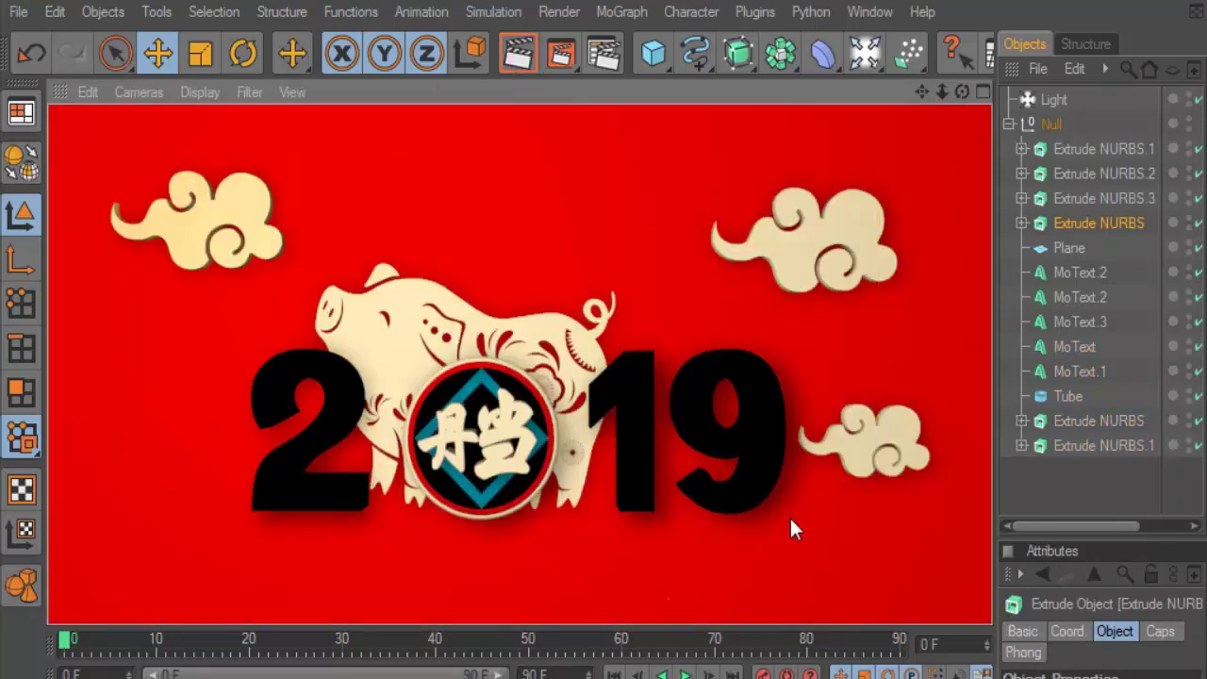
- Enable Specular on both the Mat.2 and Mat.3 materials
{"action": "left_click", "coordinate": [746, 506]}
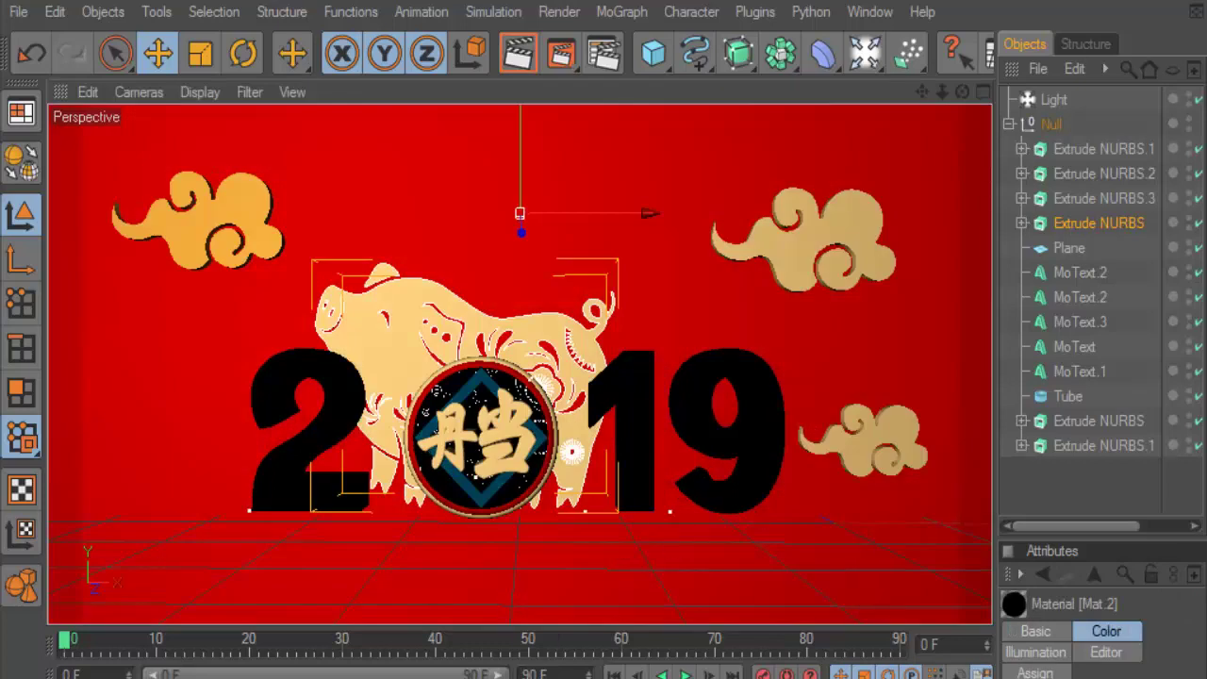
{"action": "double_click", "coordinate": [1014, 603]}
{"action": "left_click", "coordinate": [460, 621]}
{"action": "left_click", "coordinate": [1104, 144]}
{"action": "double_click", "coordinate": [1014, 604]}
{"action": "left_click", "coordinate": [461, 622]}
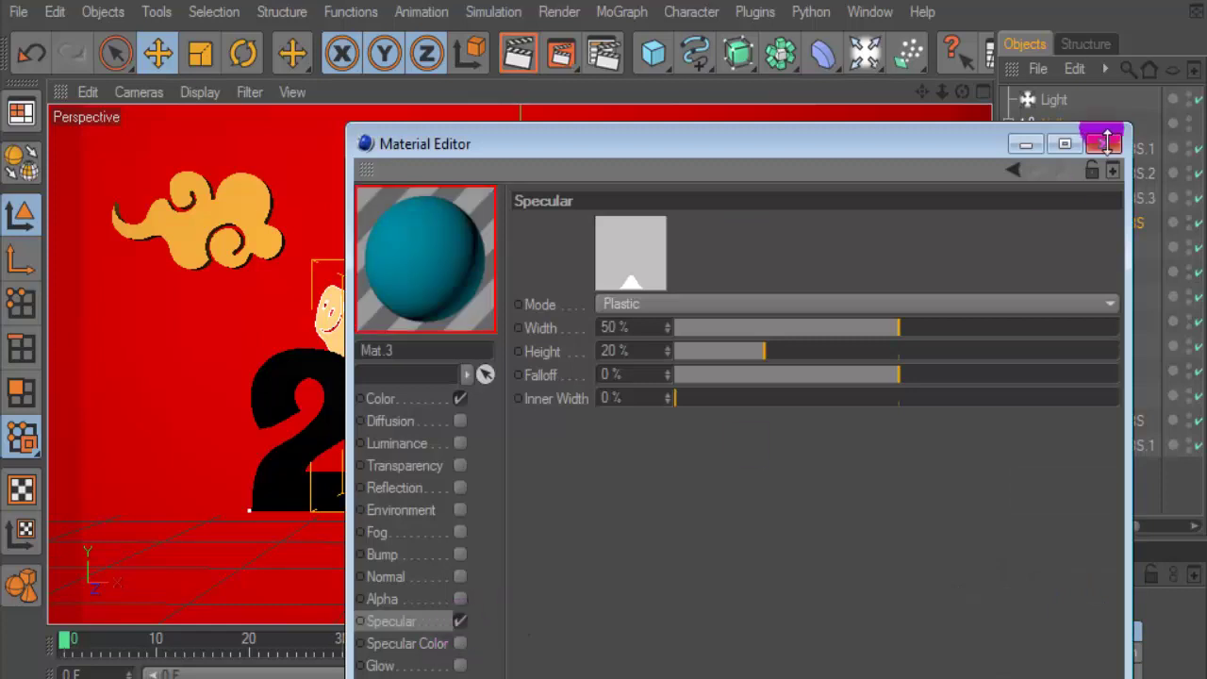
{"action": "left_click", "coordinate": [1104, 143]}
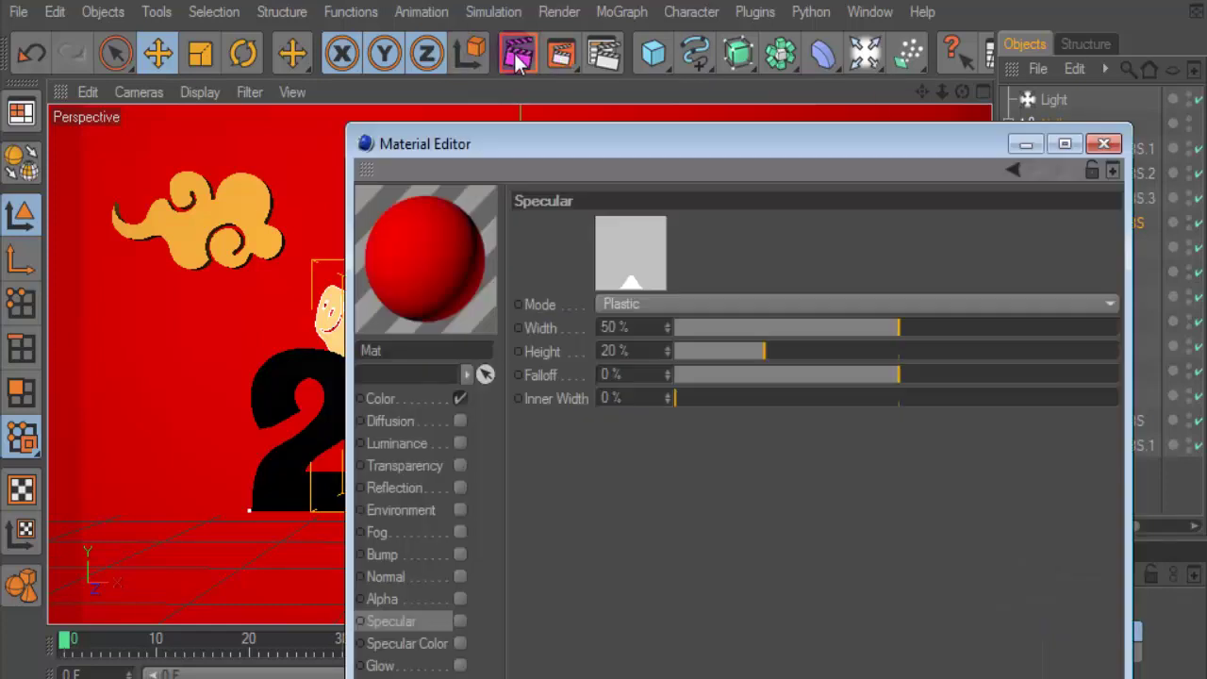
- Move the red Mat material onto Extrude NURBS.1, render the scene, then start a new document
{"action": "left_click", "coordinate": [1104, 142]}
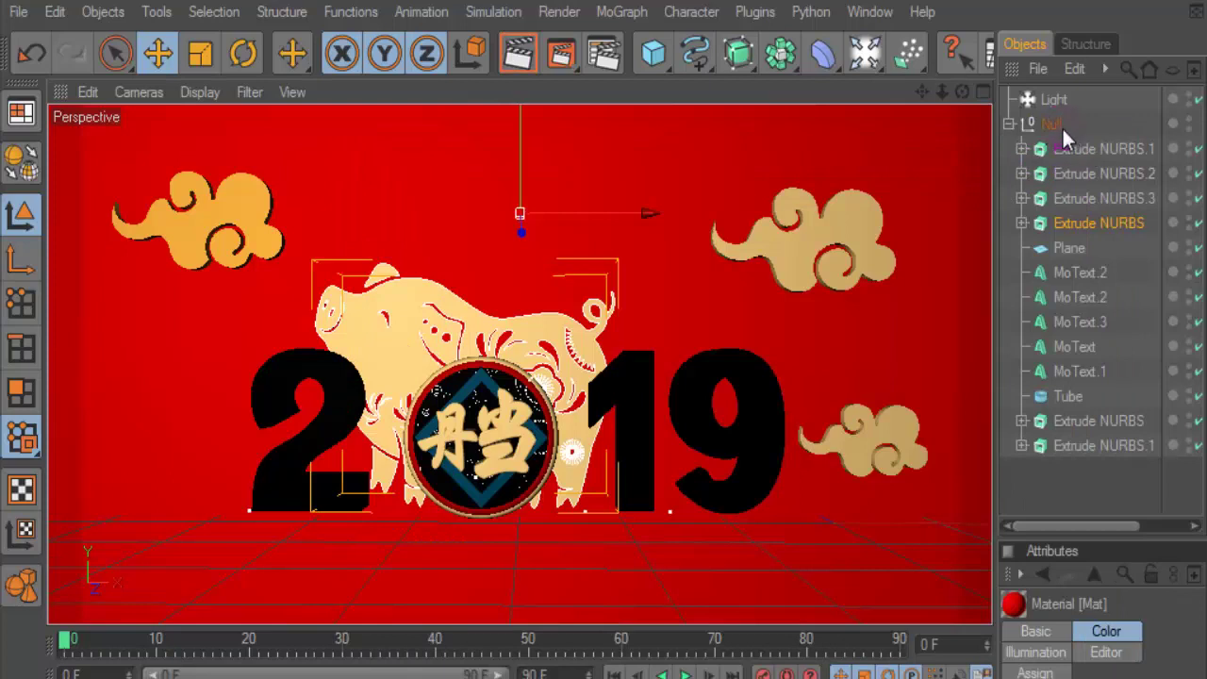
{"action": "left_click_drag", "start_coordinate": [1072, 382], "coordinate": [1037, 151]}
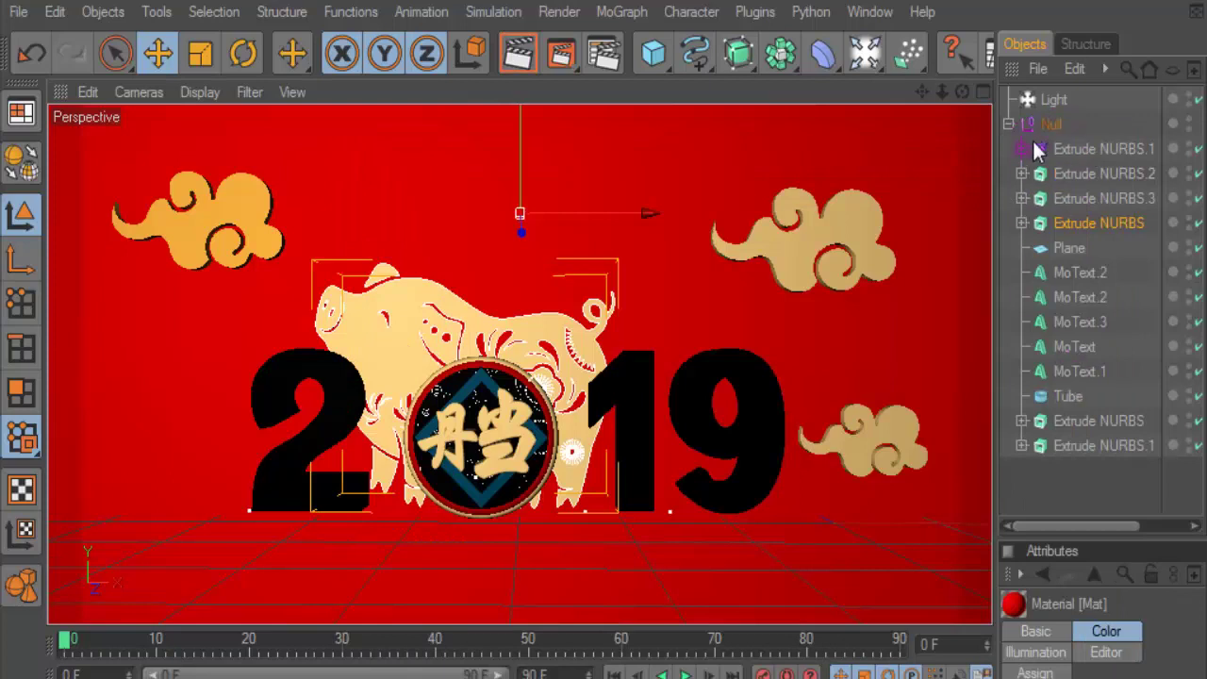
{"action": "left_click", "coordinate": [1075, 247]}
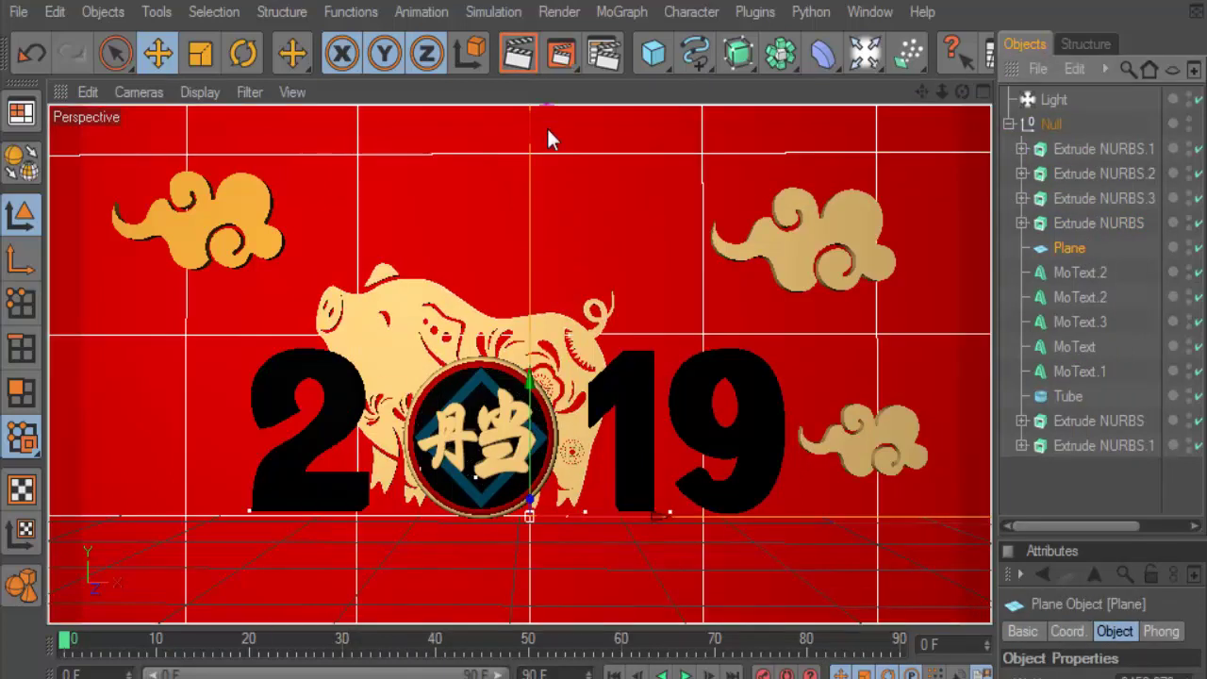
{"action": "left_click", "coordinate": [514, 59]}
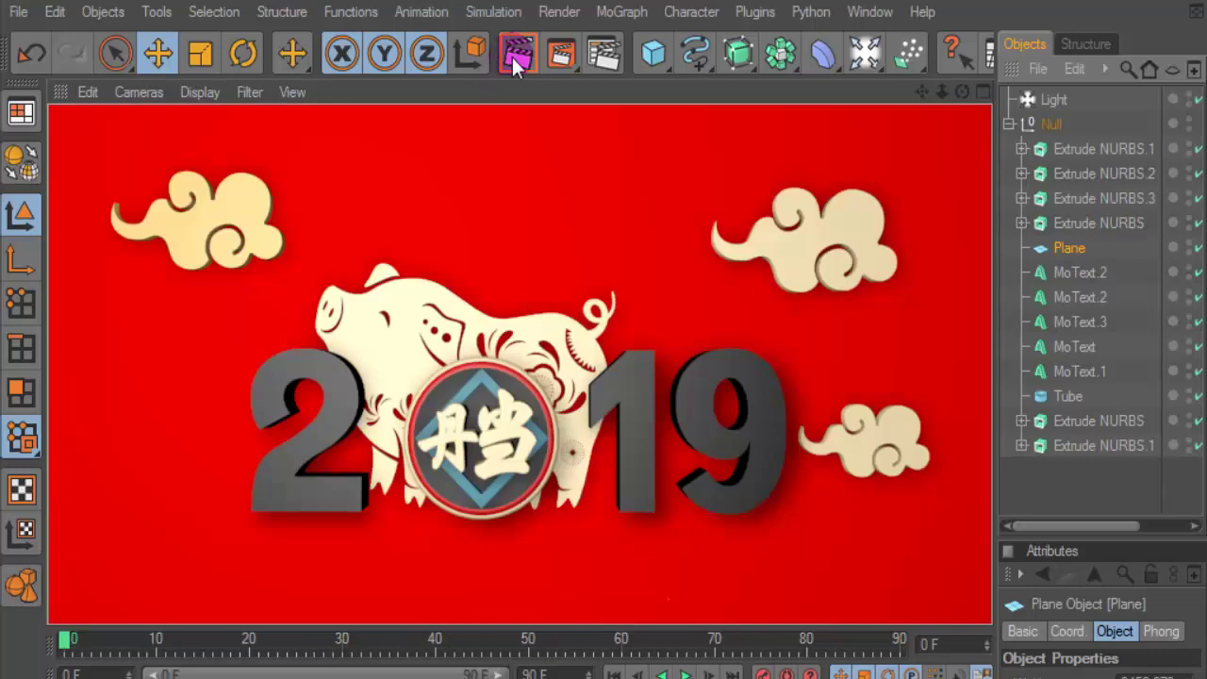
{"action": "left_click", "coordinate": [18, 12]}
{"action": "left_click", "coordinate": [36, 40]}
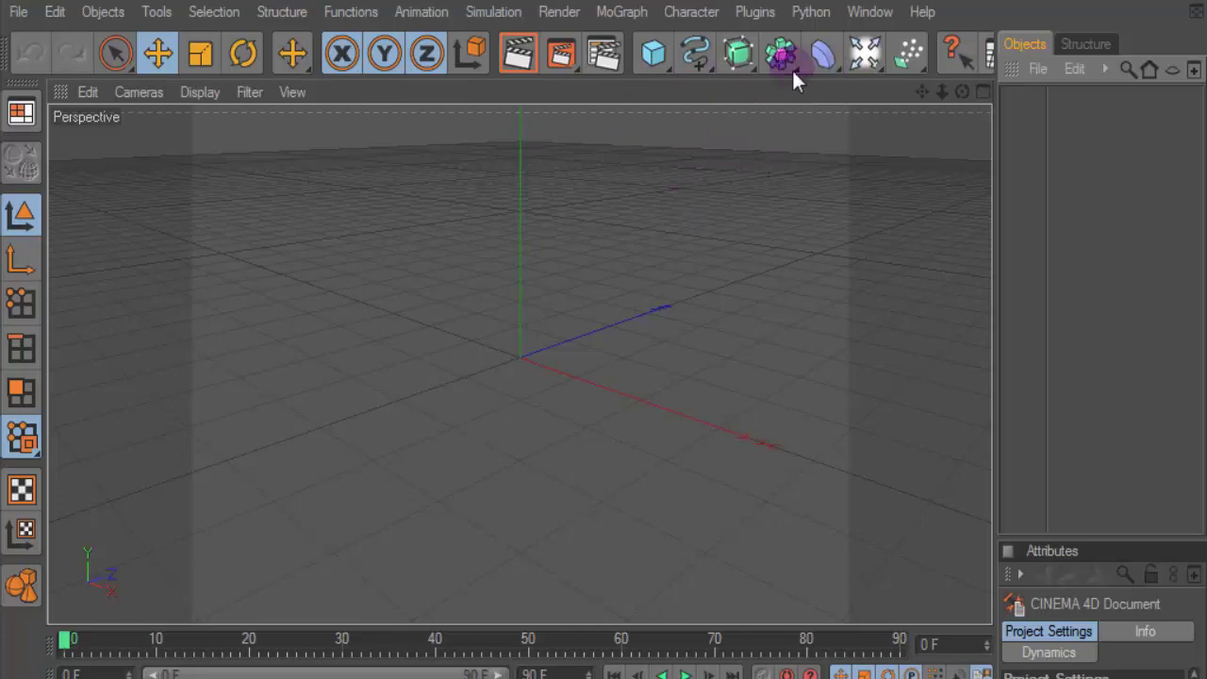
- Draw a vertical two-point Linear spline in the maximized Front view
{"action": "left_click", "coordinate": [983, 92]}
{"action": "mouse_move", "coordinate": [694, 53]}
{"action": "left_mouse_down"}
{"action": "mouse_move", "coordinate": [1016, 264]}
{"action": "mouse_move", "coordinate": [854, 273]}
{"action": "mouse_move", "coordinate": [1007, 166]}
{"action": "left_mouse_up"}
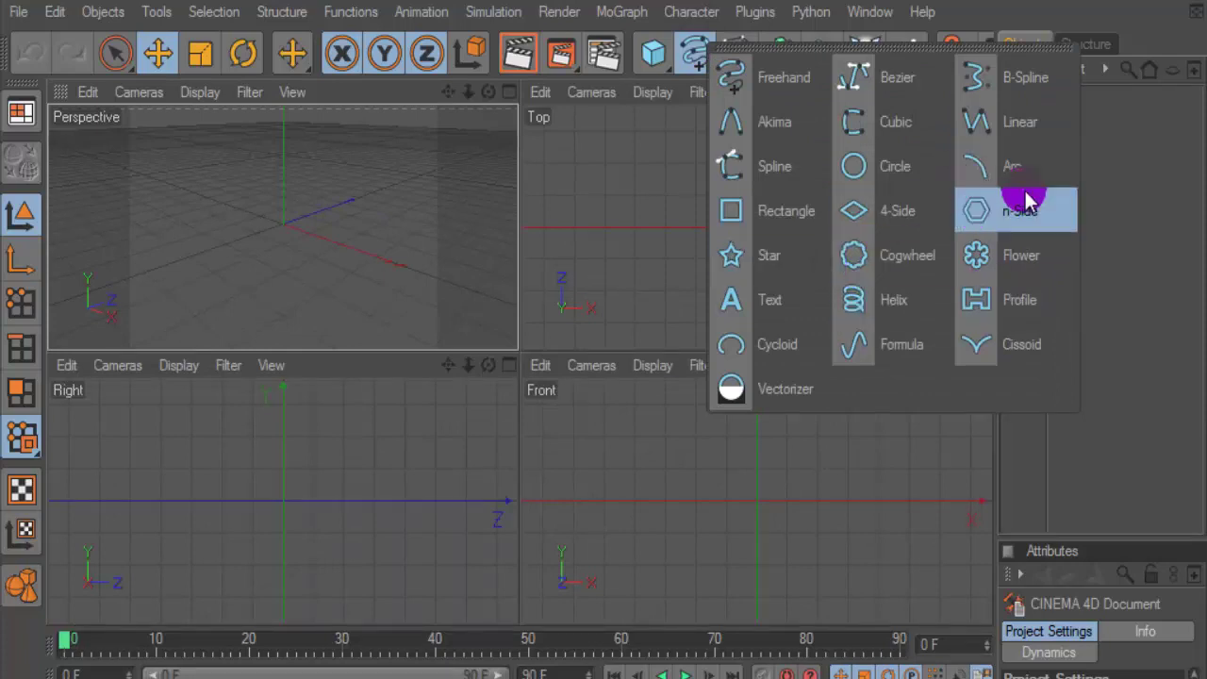
{"action": "left_click_drag", "start_coordinate": [1007, 166], "coordinate": [1002, 119]}
{"action": "left_click", "coordinate": [983, 366]}
{"action": "left_click", "coordinate": [533, 198]}
{"action": "left_click", "coordinate": [542, 497]}
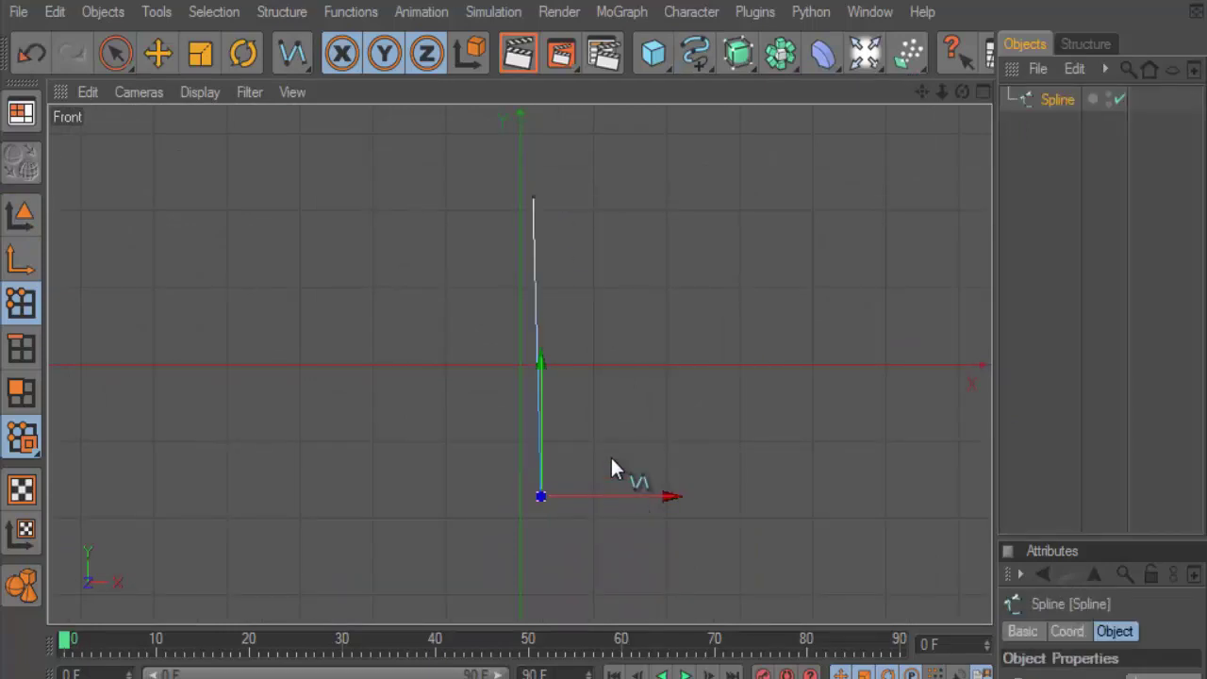
- View the line in a low perspective, switch to Points mode, and add a Circle spline
{"action": "left_click", "coordinate": [985, 92]}
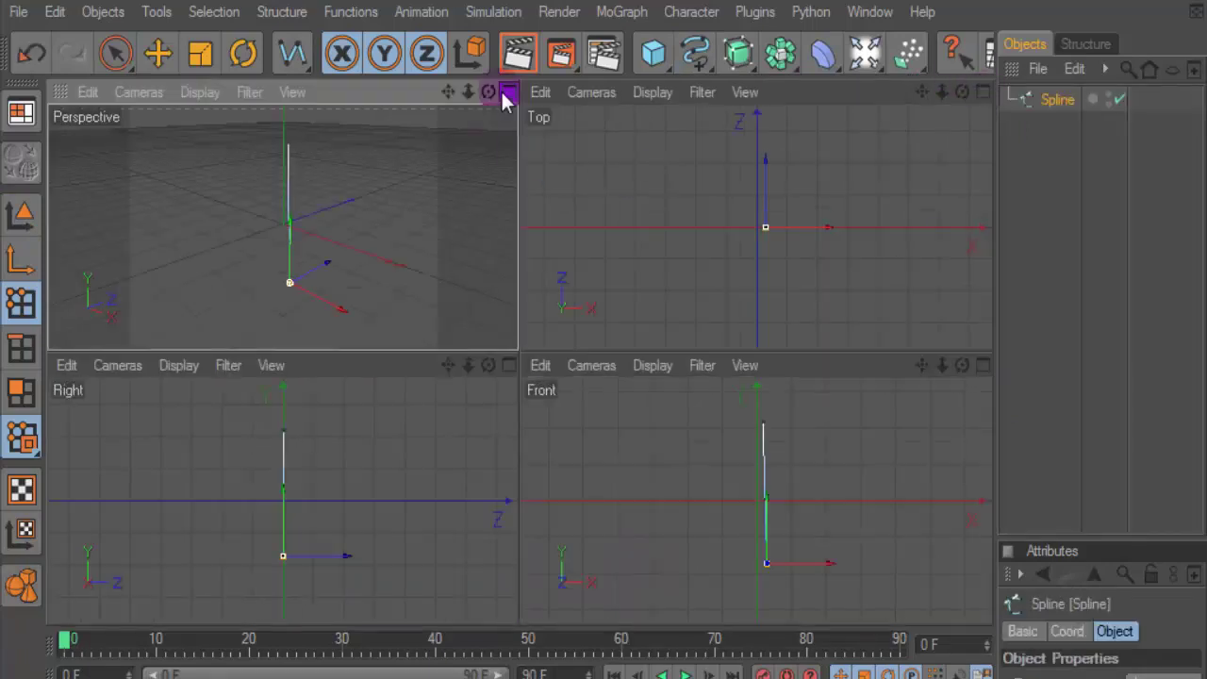
{"action": "left_click", "coordinate": [502, 92]}
{"action": "left_click_drag", "start_coordinate": [962, 91], "coordinate": [952, 66]}
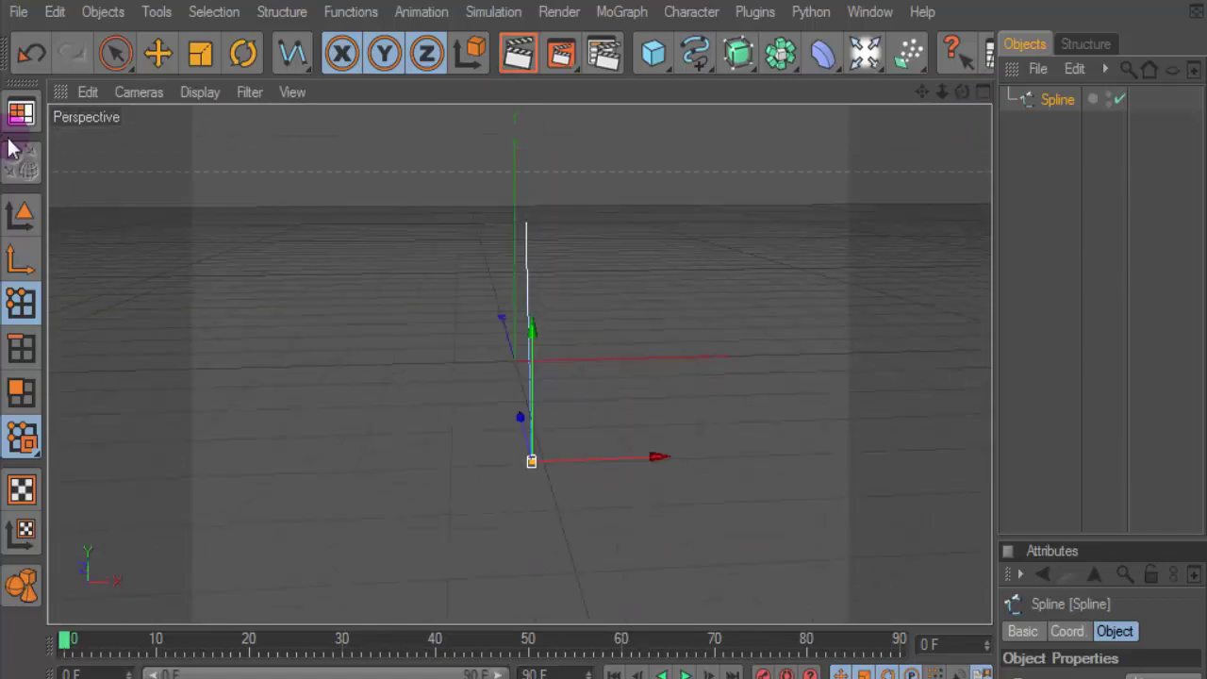
{"action": "left_click", "coordinate": [22, 215]}
{"action": "left_click", "coordinate": [716, 56]}
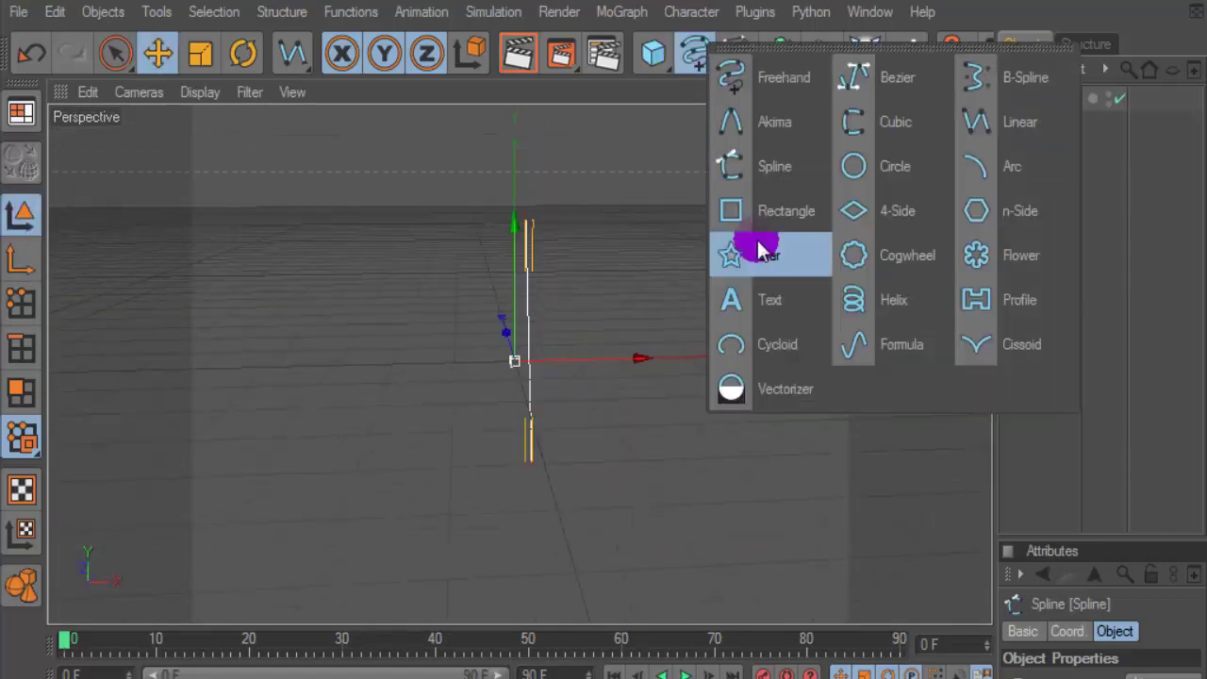
{"action": "left_click", "coordinate": [863, 167]}
- Shrink the Circle to a small profile and parent it with the Spline under a Sweep NURBS
{"action": "key", "text": "t"}
{"action": "left_click_drag", "start_coordinate": [633, 200], "coordinate": [452, 203]}
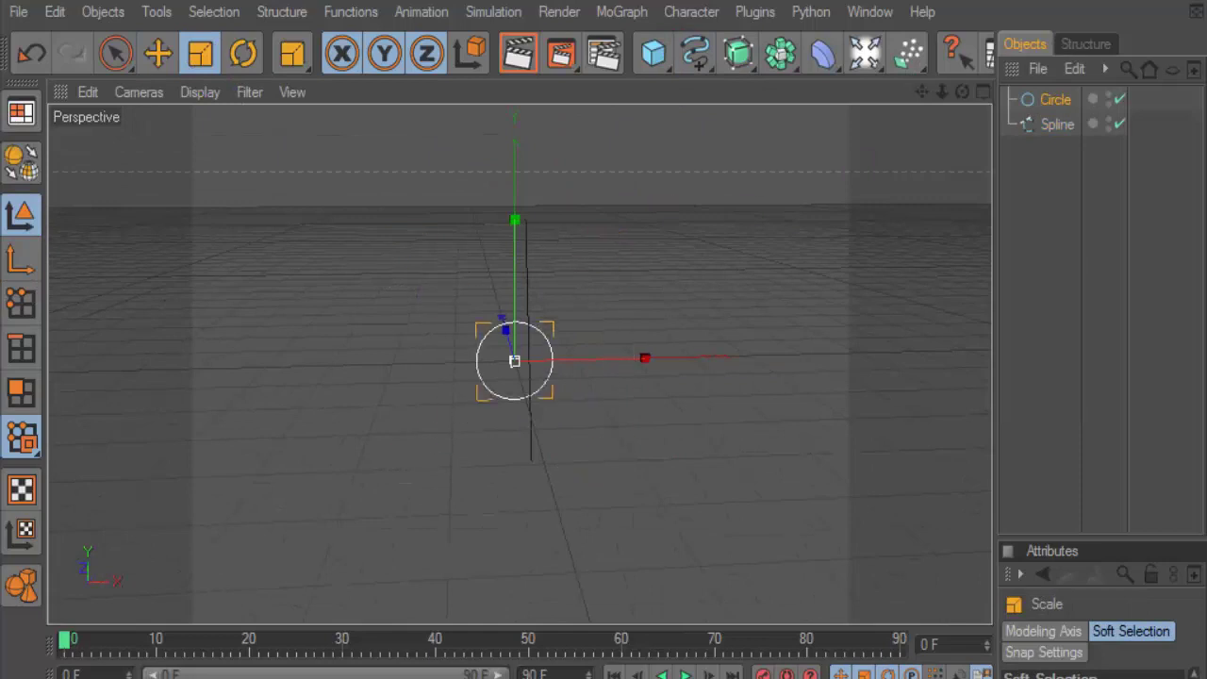
{"action": "left_click_drag", "start_coordinate": [753, 59], "coordinate": [823, 172]}
{"action": "mouse_move", "coordinate": [1110, 216]}
{"action": "left_mouse_down"}
{"action": "mouse_move", "coordinate": [1042, 128]}
{"action": "mouse_move", "coordinate": [1056, 104]}
{"action": "left_mouse_up"}
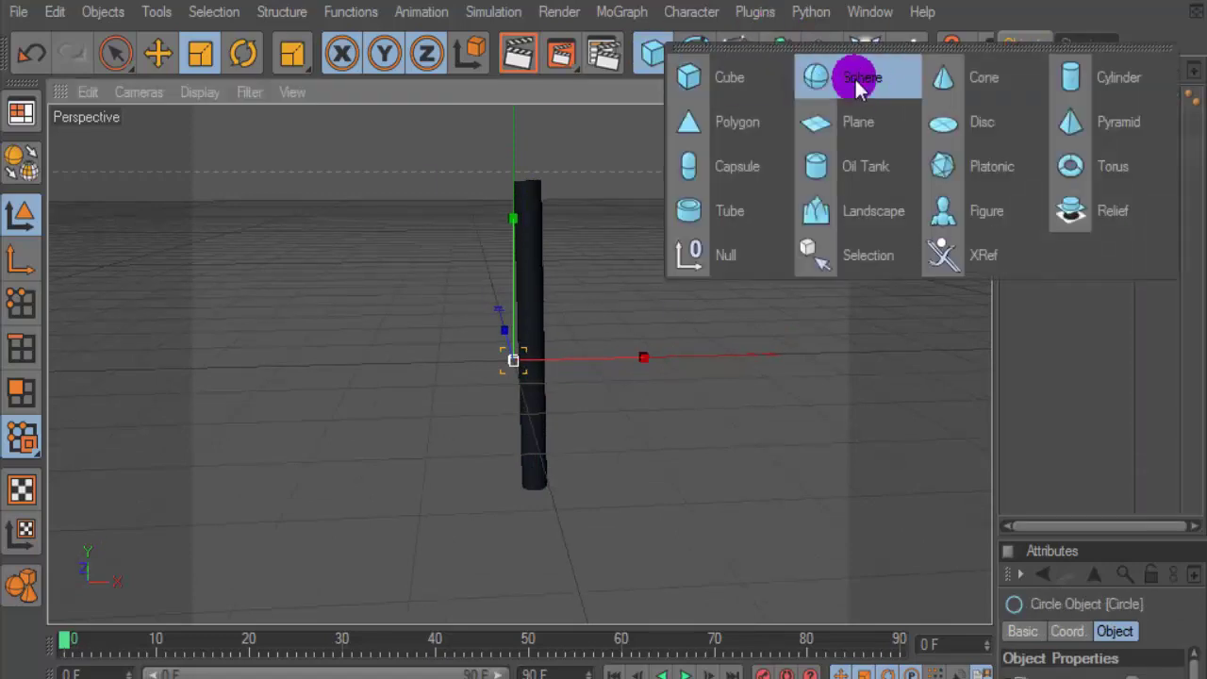
- Add a 50-segment Sphere with radius about 70 cm and raise it along the rod
{"action": "left_click_drag", "start_coordinate": [658, 62], "coordinate": [849, 73]}
{"action": "left_click_drag", "start_coordinate": [1125, 543], "coordinate": [1122, 332]}
{"action": "left_click", "coordinate": [1166, 497]}
{"action": "type", "text": "50"}
{"action": "key", "text": "Return"}
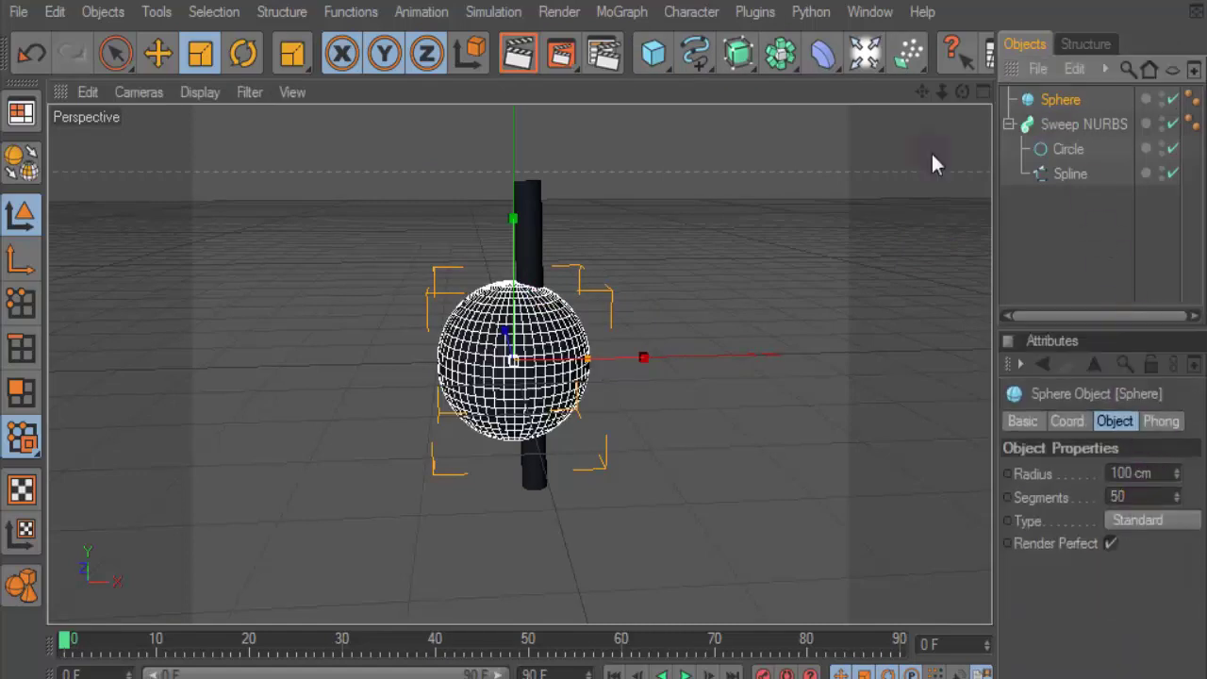
{"action": "left_click_drag", "start_coordinate": [770, 321], "coordinate": [726, 321]}
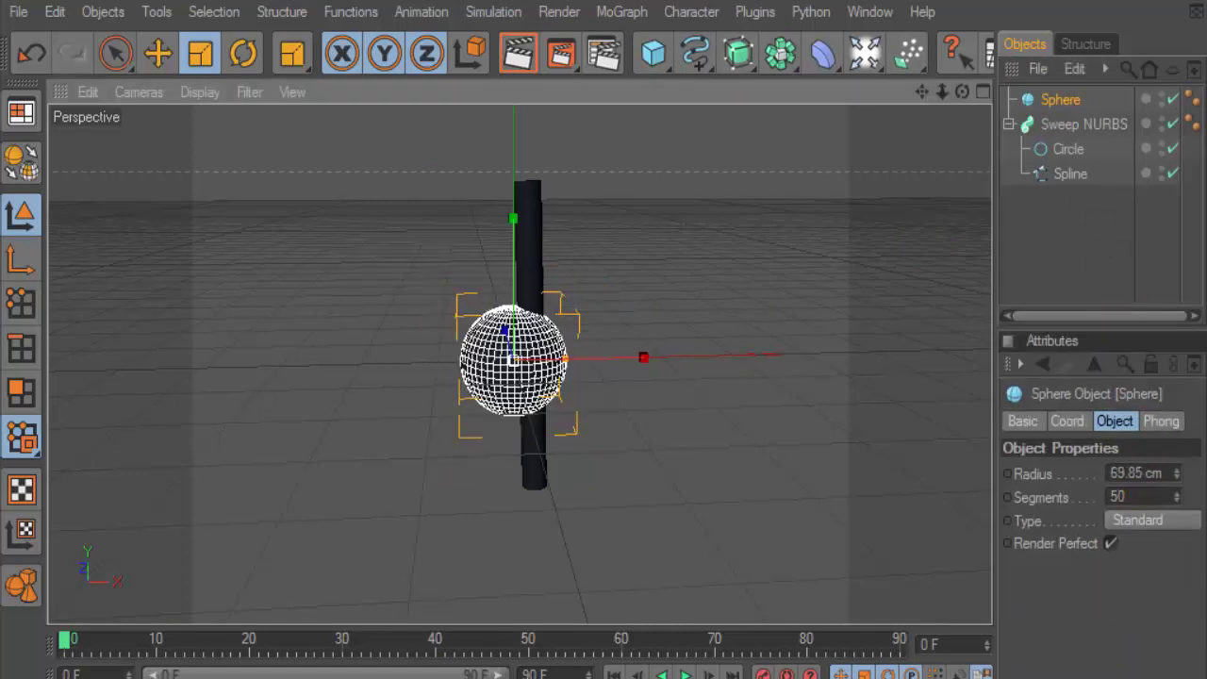
{"action": "left_click", "coordinate": [158, 52]}
{"action": "left_click_drag", "start_coordinate": [515, 258], "coordinate": [515, 161]}
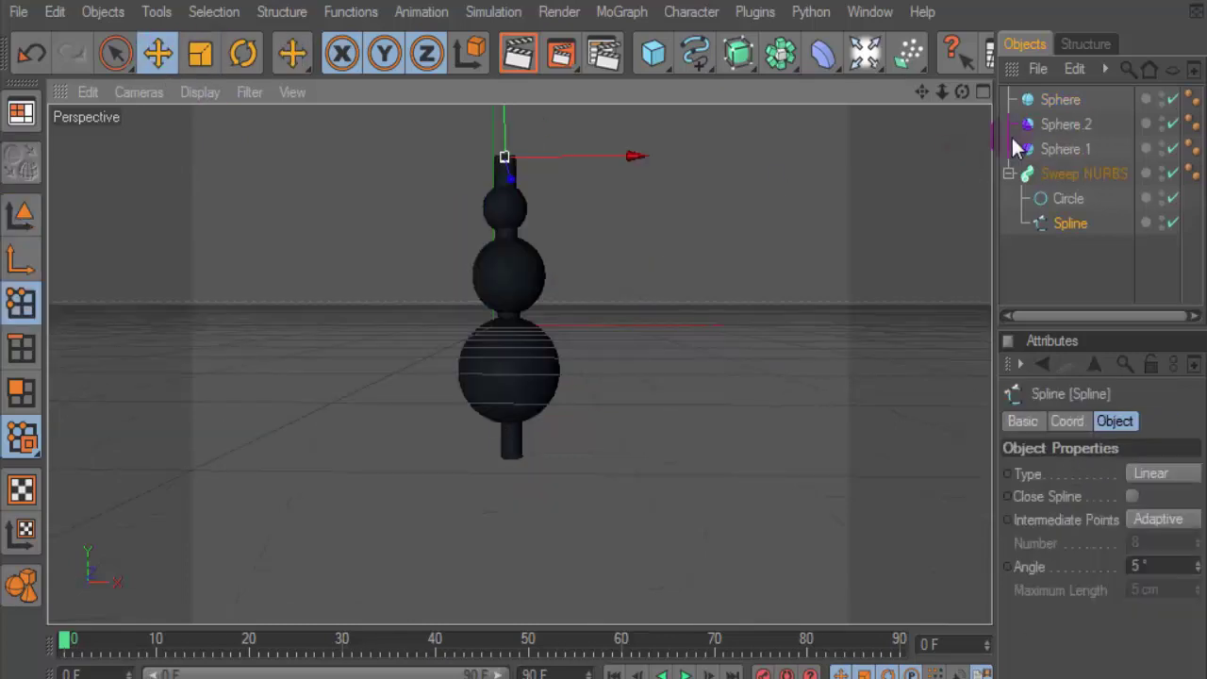
- Add another Sphere below the stack, enlarge it, and make it editable
{"action": "left_click", "coordinate": [1041, 155]}
{"action": "left_click_drag", "start_coordinate": [1064, 149], "coordinate": [1066, 166], "text": "ctrl"}
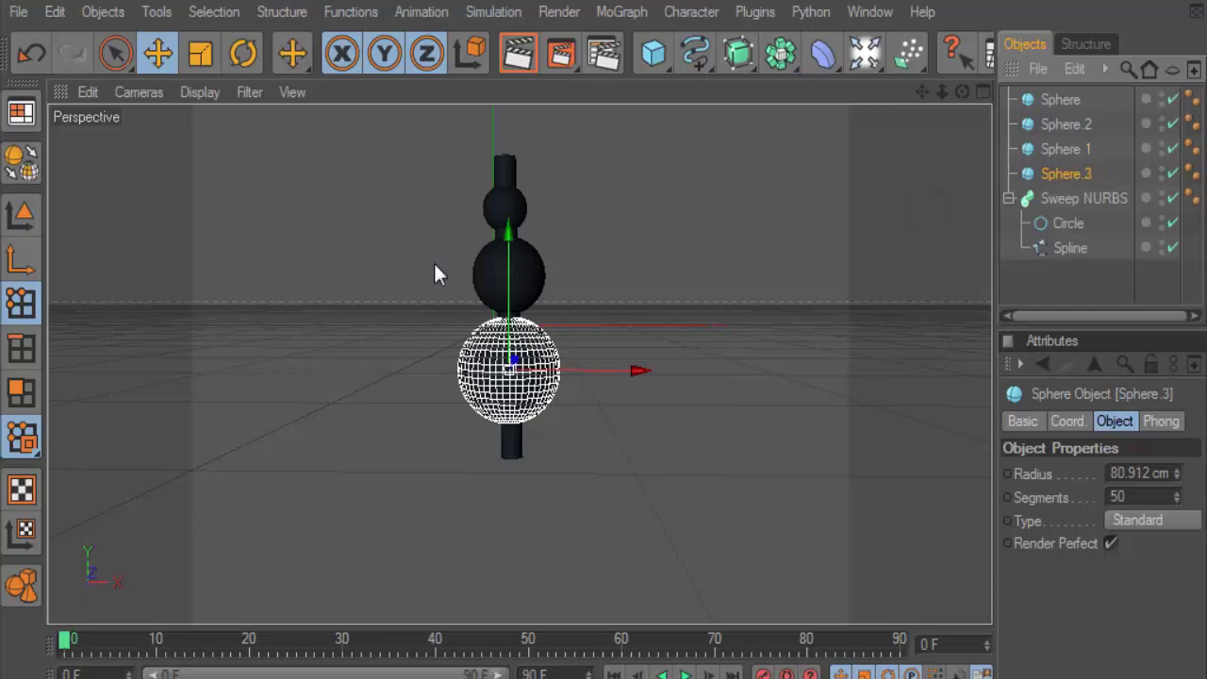
{"action": "mouse_move", "coordinate": [507, 235]}
{"action": "left_mouse_down"}
{"action": "mouse_move", "coordinate": [508, 373]}
{"action": "mouse_move", "coordinate": [735, 385]}
{"action": "left_mouse_up"}
{"action": "left_click", "coordinate": [200, 53]}
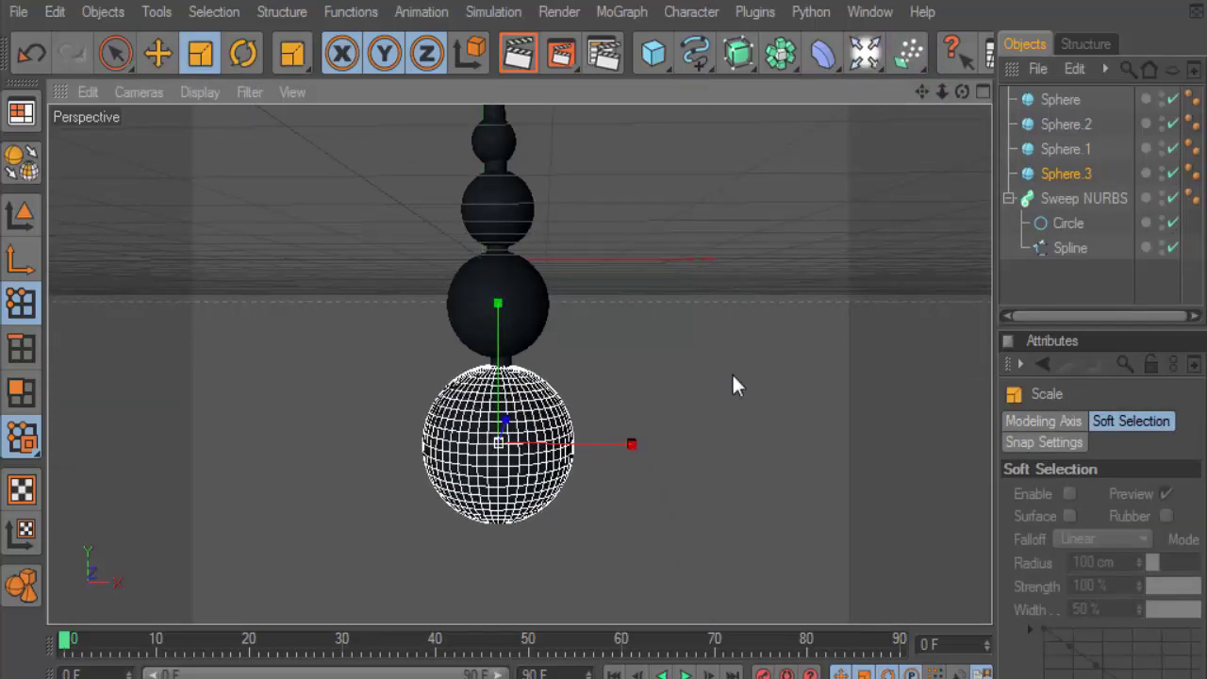
{"action": "left_click", "coordinate": [22, 160]}
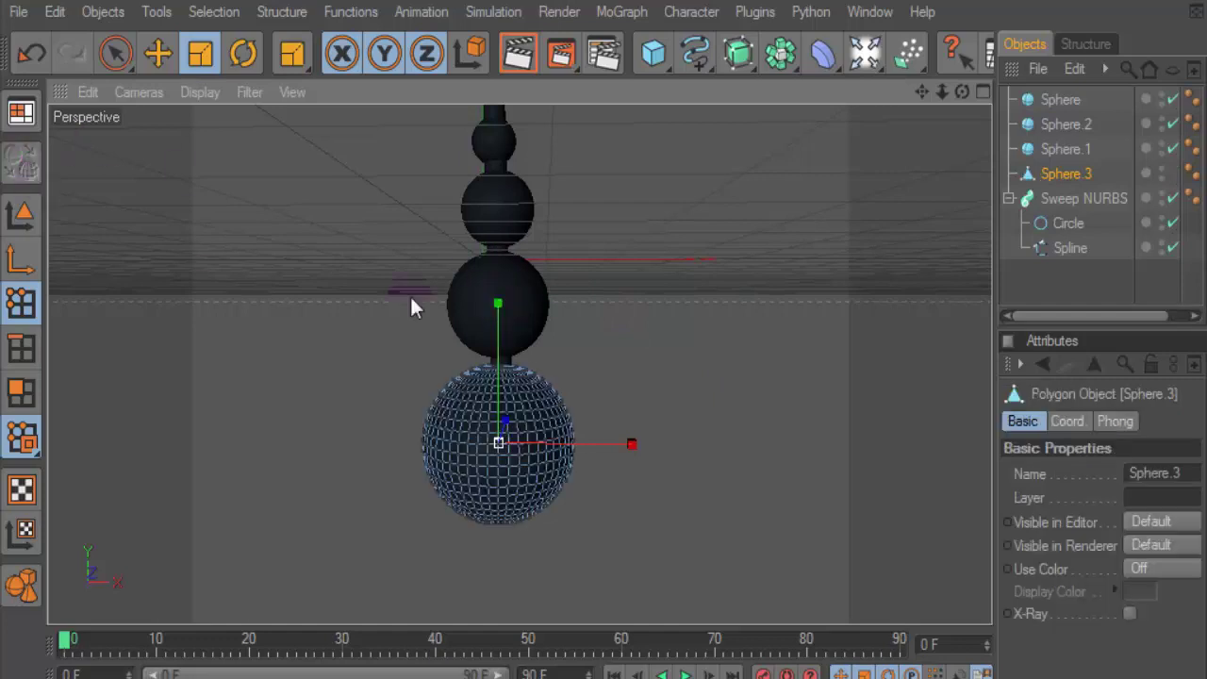
- In Points mode, scale and move the sphere's points to make it wider and flatter
{"action": "left_click", "coordinate": [23, 215]}
{"action": "left_click_drag", "start_coordinate": [496, 306], "coordinate": [497, 304]}
{"action": "left_click", "coordinate": [200, 53]}
{"action": "left_click_drag", "start_coordinate": [660, 425], "coordinate": [716, 425]}
{"action": "left_click_drag", "start_coordinate": [661, 396], "coordinate": [669, 330]}
{"action": "left_click", "coordinate": [157, 52]}
{"action": "left_click_drag", "start_coordinate": [497, 307], "coordinate": [632, 538]}
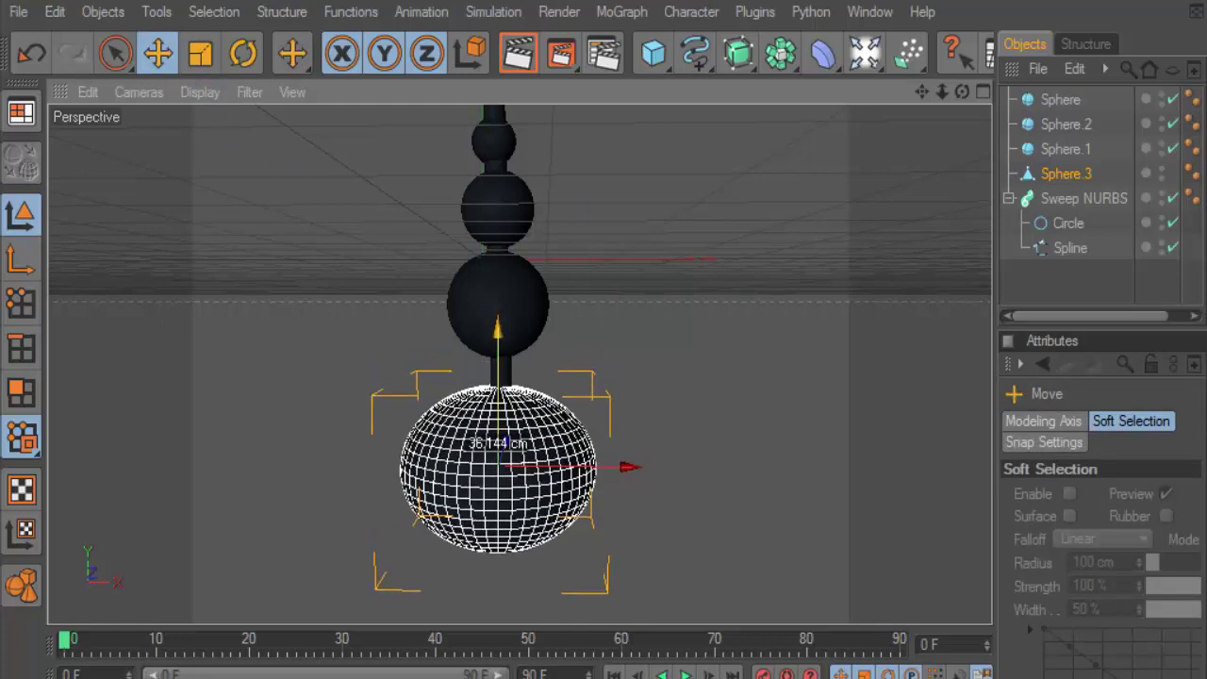
{"action": "left_click", "coordinate": [198, 50]}
{"action": "left_click_drag", "start_coordinate": [626, 479], "coordinate": [630, 483]}
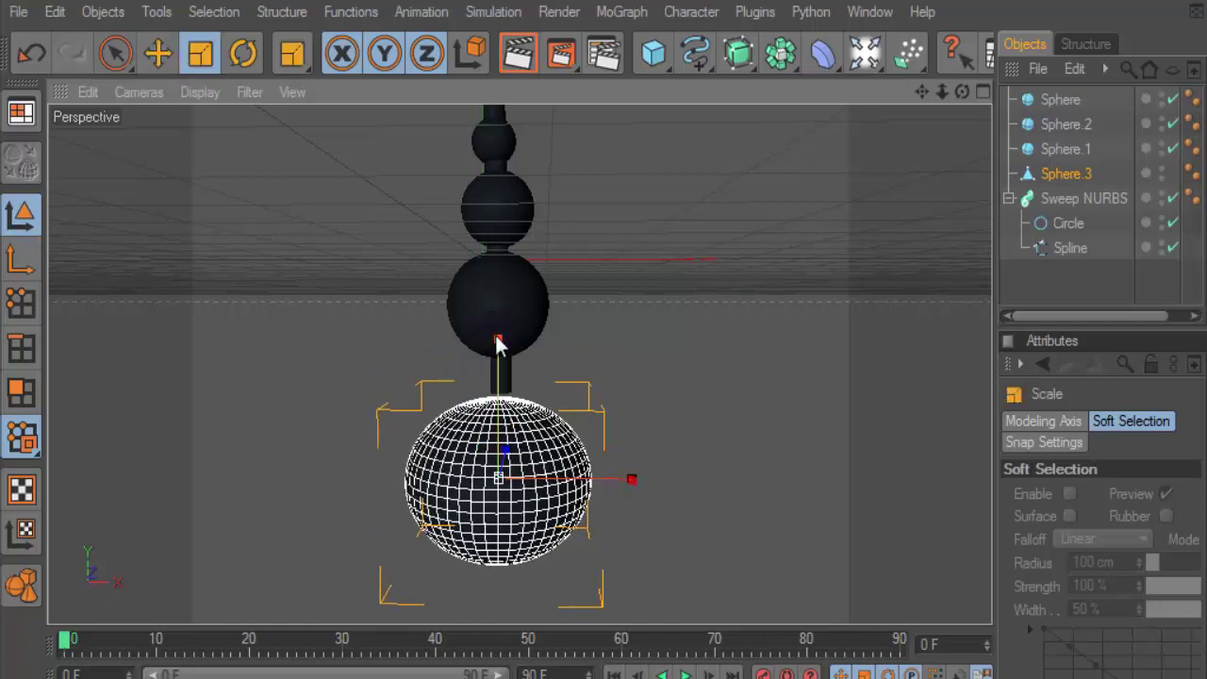
{"action": "left_click_drag", "start_coordinate": [498, 341], "coordinate": [496, 335]}
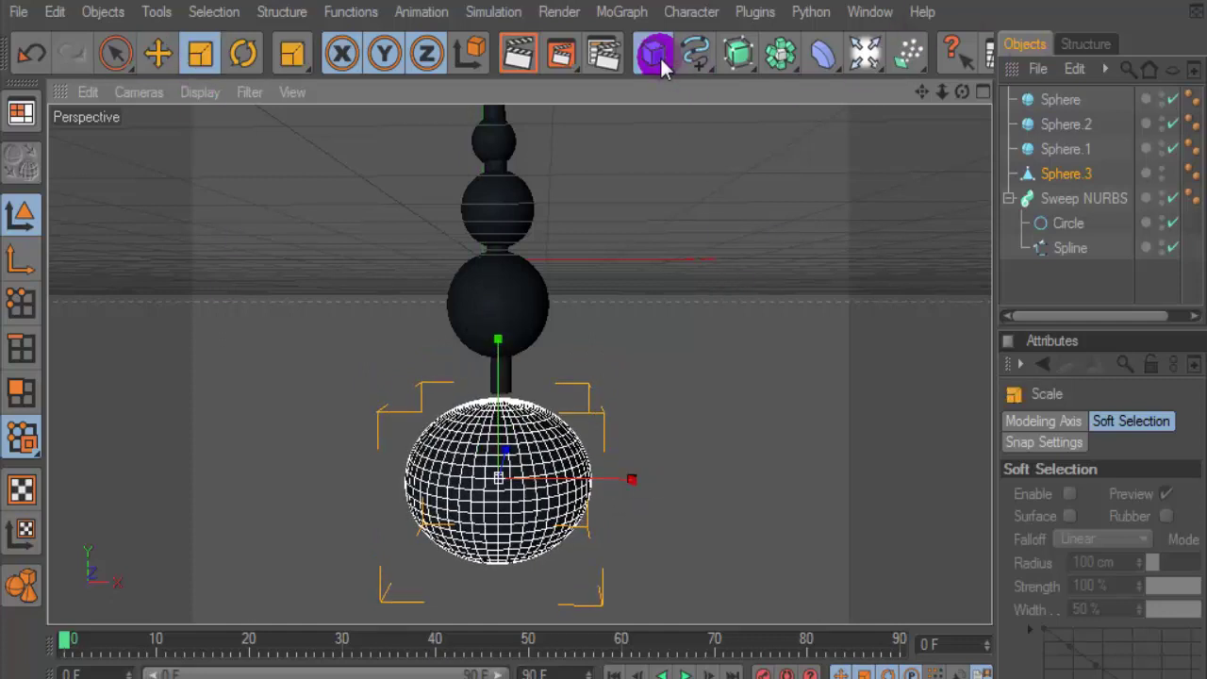
- Add a Torus, lower it onto the bottom sphere, and shrink it into a small ring
{"action": "left_click_drag", "start_coordinate": [660, 56], "coordinate": [1105, 162]}
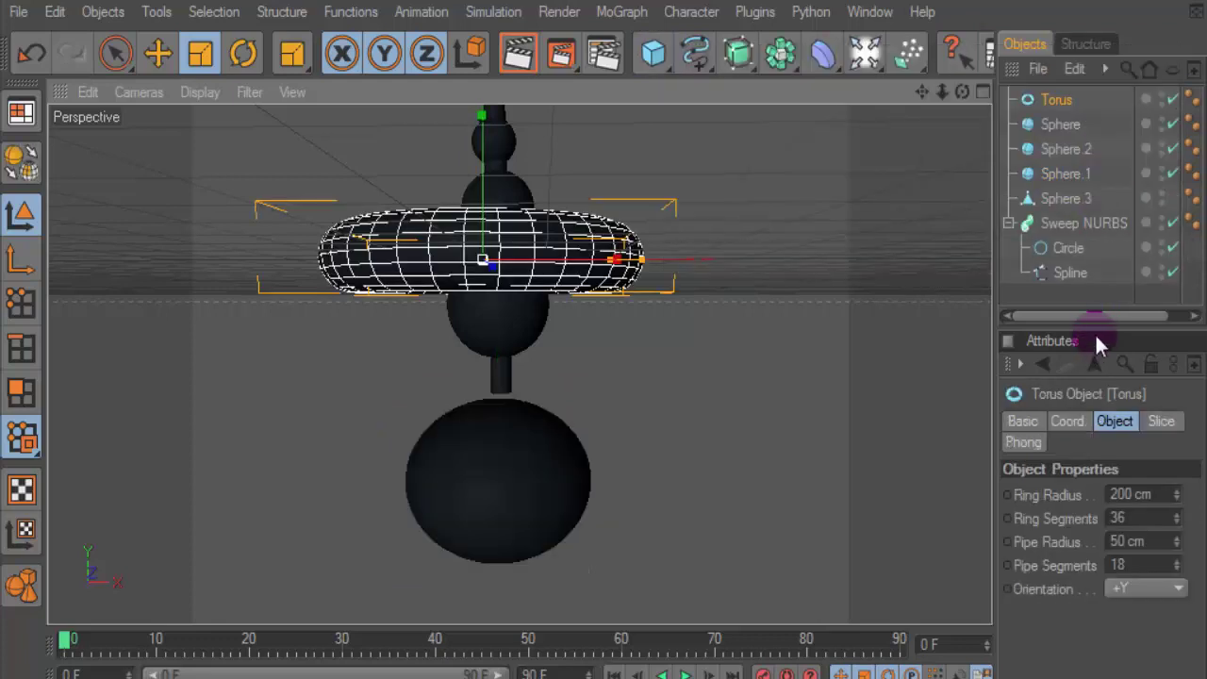
{"action": "left_click_drag", "start_coordinate": [1095, 340], "coordinate": [1095, 261]}
{"action": "left_click", "coordinate": [161, 54]}
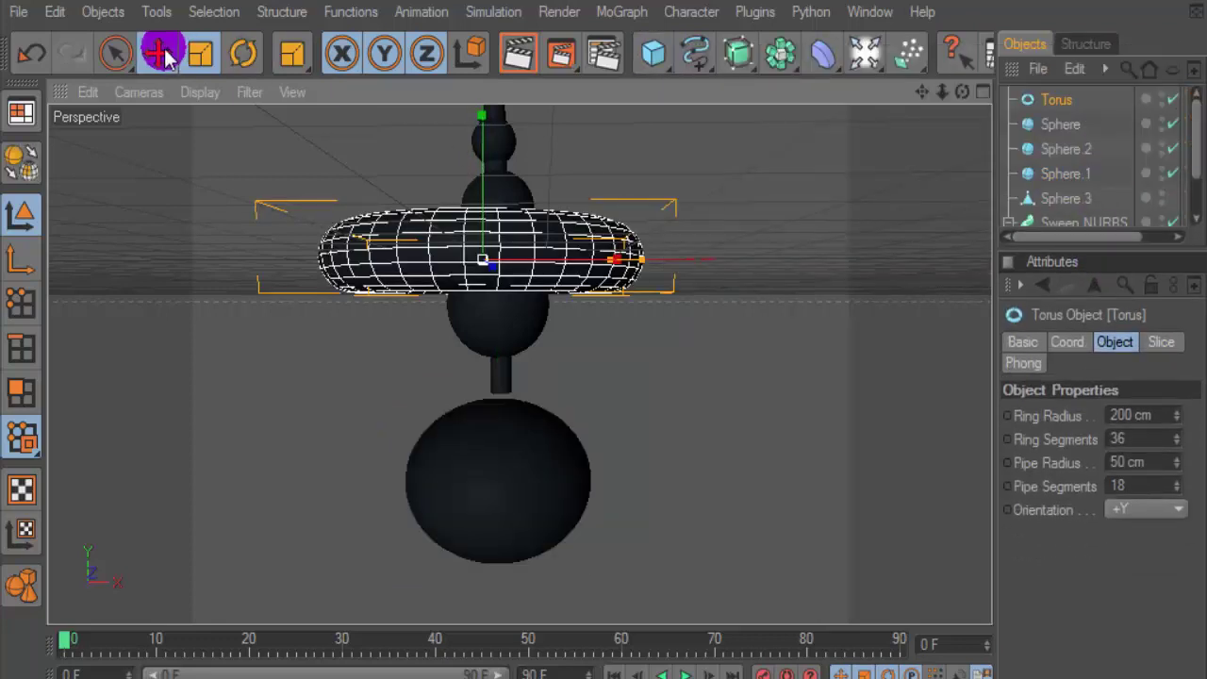
{"action": "left_click_drag", "start_coordinate": [481, 118], "coordinate": [481, 252]}
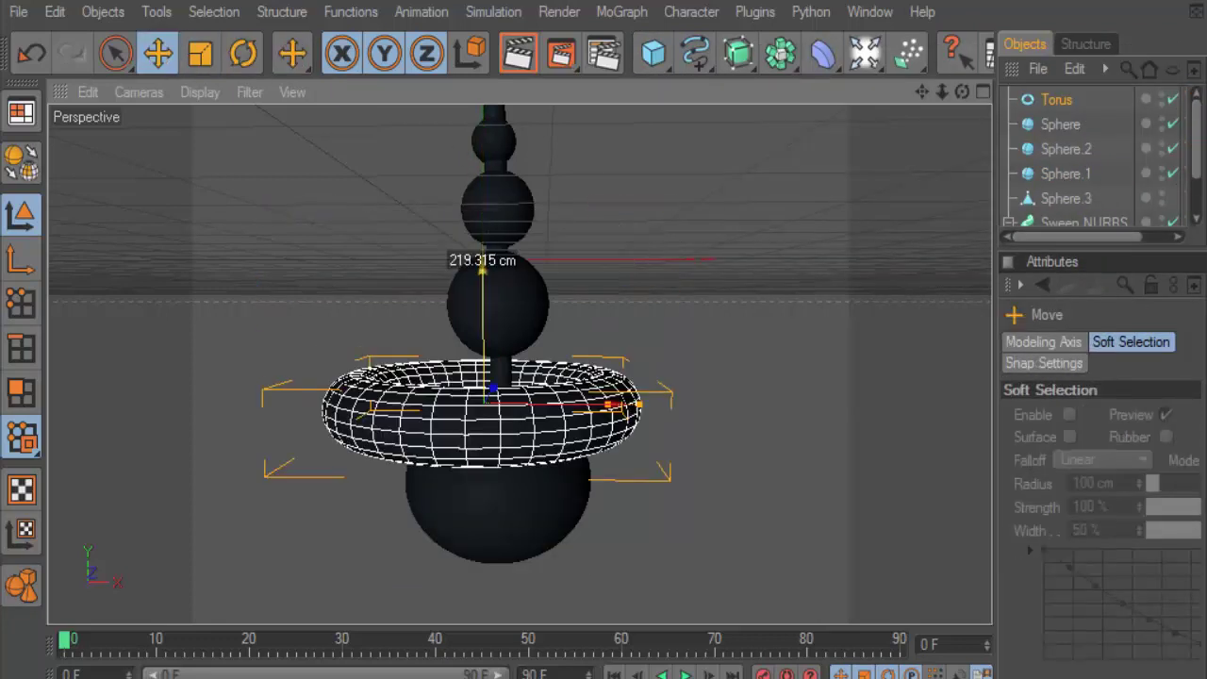
{"action": "left_click", "coordinate": [191, 66]}
{"action": "left_click_drag", "start_coordinate": [679, 237], "coordinate": [529, 237]}
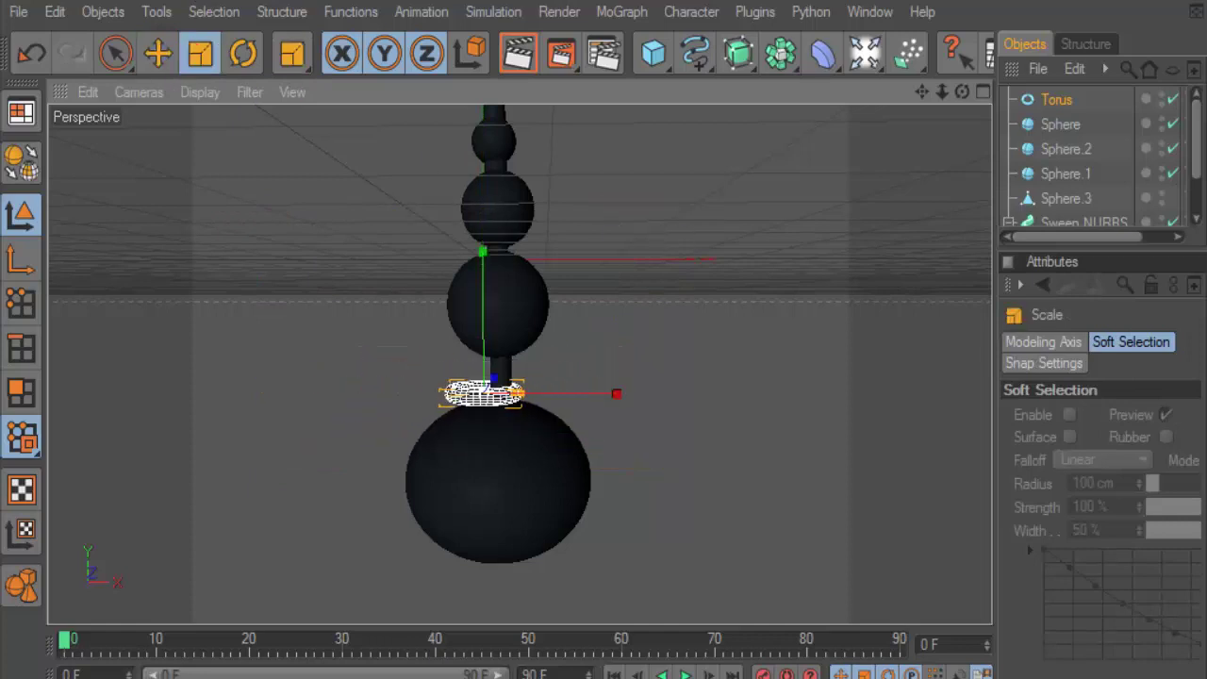
{"action": "left_click", "coordinate": [158, 54]}
{"action": "left_click_drag", "start_coordinate": [486, 316], "coordinate": [486, 326]}
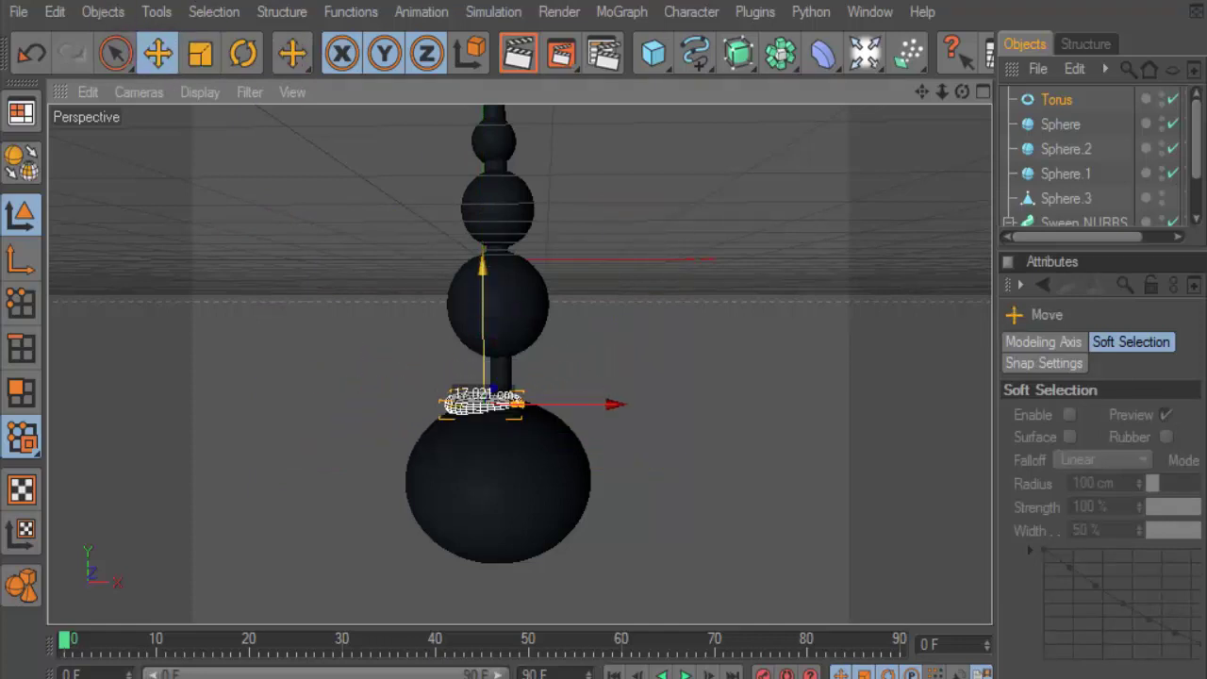
{"action": "left_click_drag", "start_coordinate": [556, 415], "coordinate": [572, 408]}
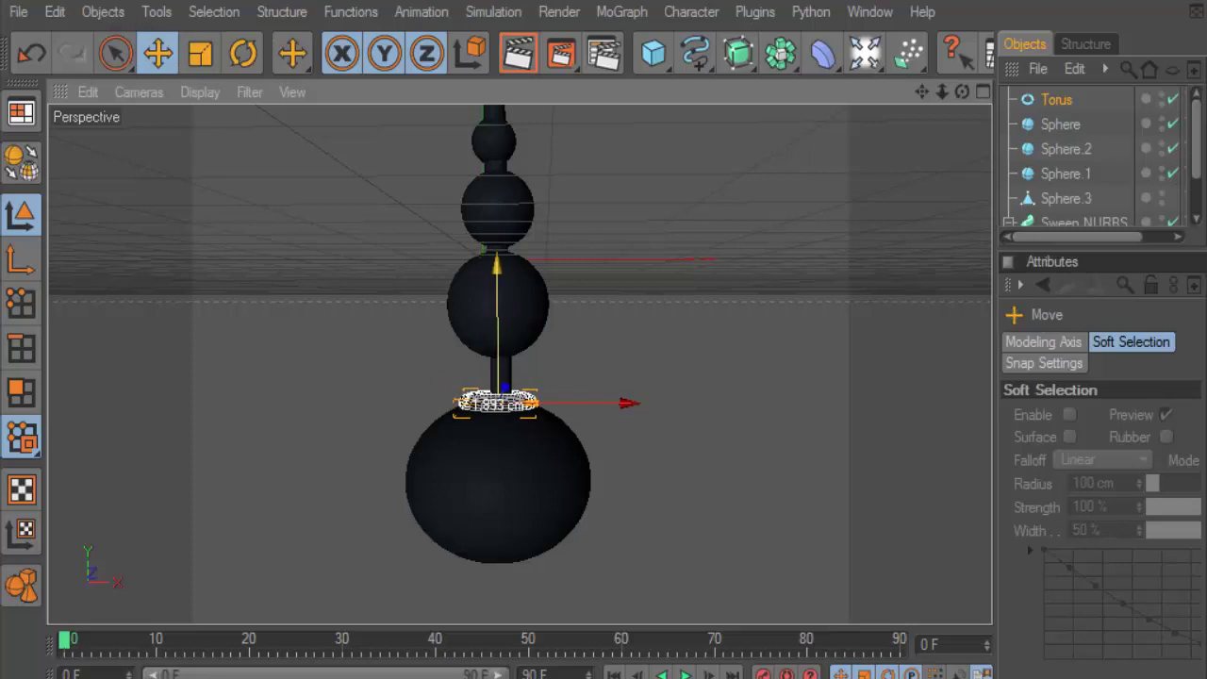
- Select the torus and bottom bulb, reposition them together, and render a preview
{"action": "left_click_drag", "start_coordinate": [1037, 173], "coordinate": [1050, 115]}
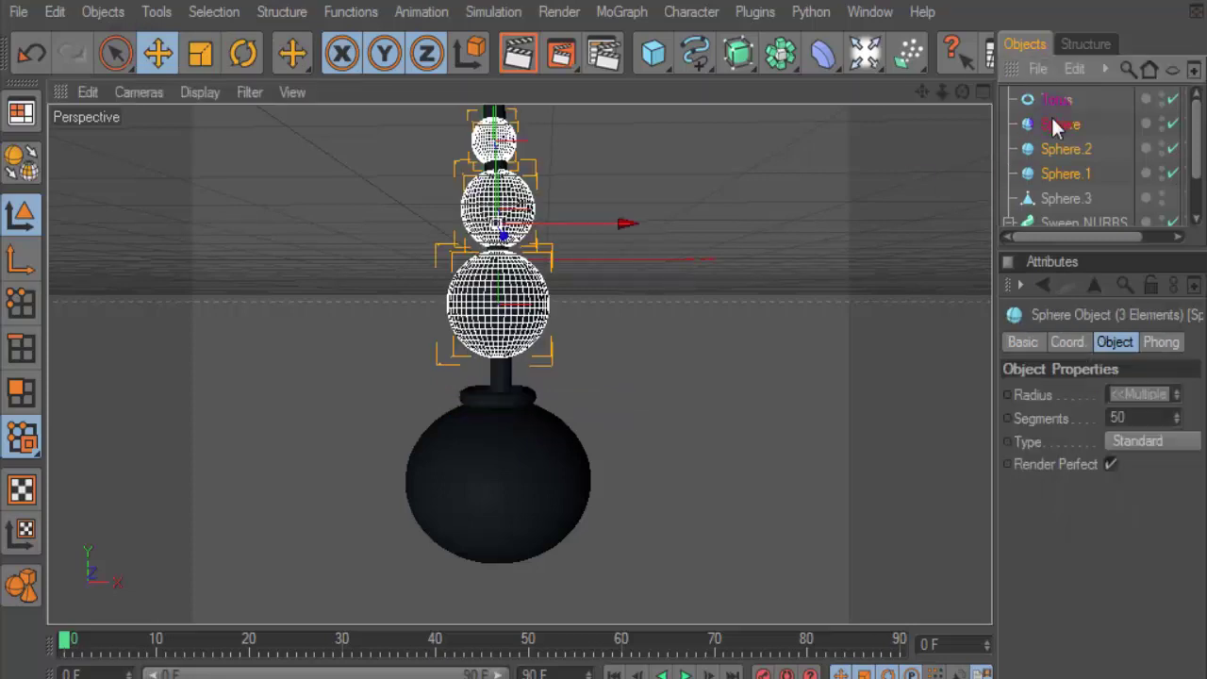
{"action": "left_click", "coordinate": [1055, 110]}
{"action": "left_click", "coordinate": [1059, 124], "text": "ctrl"}
{"action": "left_click", "coordinate": [1059, 114]}
{"action": "left_click", "coordinate": [1056, 198], "text": "ctrl"}
{"action": "mouse_move", "coordinate": [497, 339]}
{"action": "left_mouse_down"}
{"action": "mouse_move", "coordinate": [497, 316]}
{"action": "mouse_move", "coordinate": [498, 364]}
{"action": "left_mouse_up"}
{"action": "left_click", "coordinate": [518, 53]}
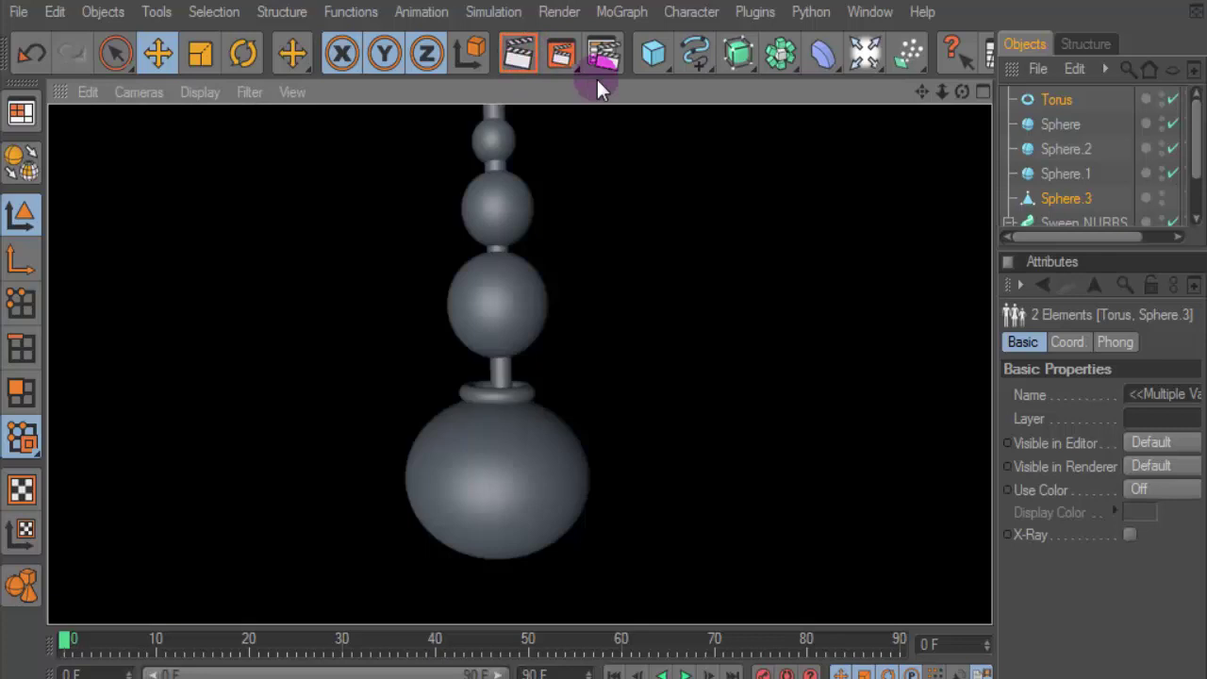
- Set the torus Ring and Pipe Radius to 29.7 cm and render the preview again
{"action": "left_click", "coordinate": [1054, 100]}
{"action": "mouse_move", "coordinate": [1177, 415]}
{"action": "left_mouse_down"}
{"action": "mouse_move", "coordinate": [1177, 401]}
{"action": "mouse_move", "coordinate": [1176, 458]}
{"action": "left_mouse_up"}
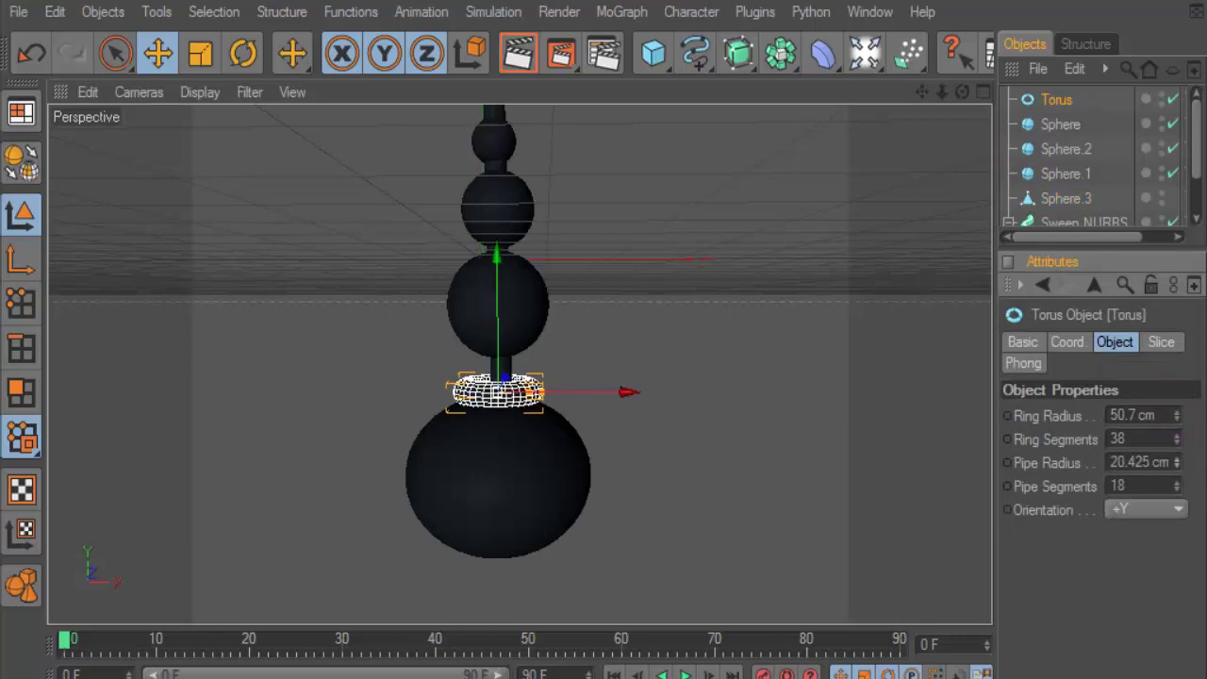
{"action": "left_click", "coordinate": [520, 52]}
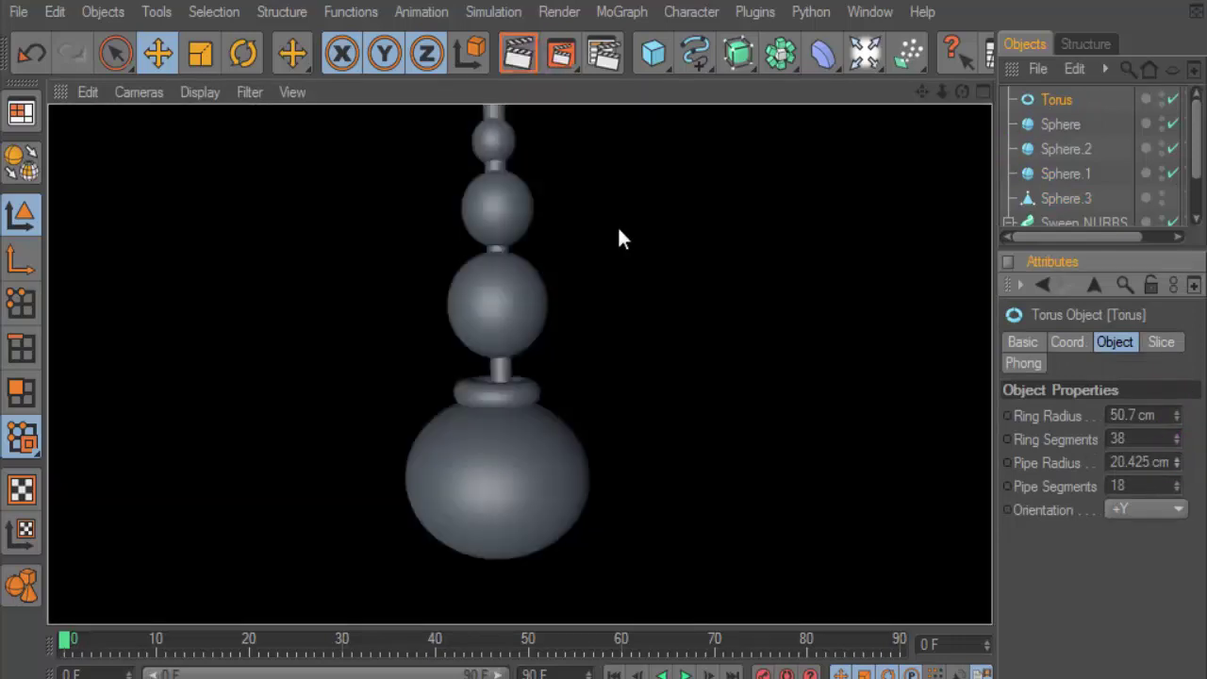
{"action": "left_click", "coordinate": [966, 106]}
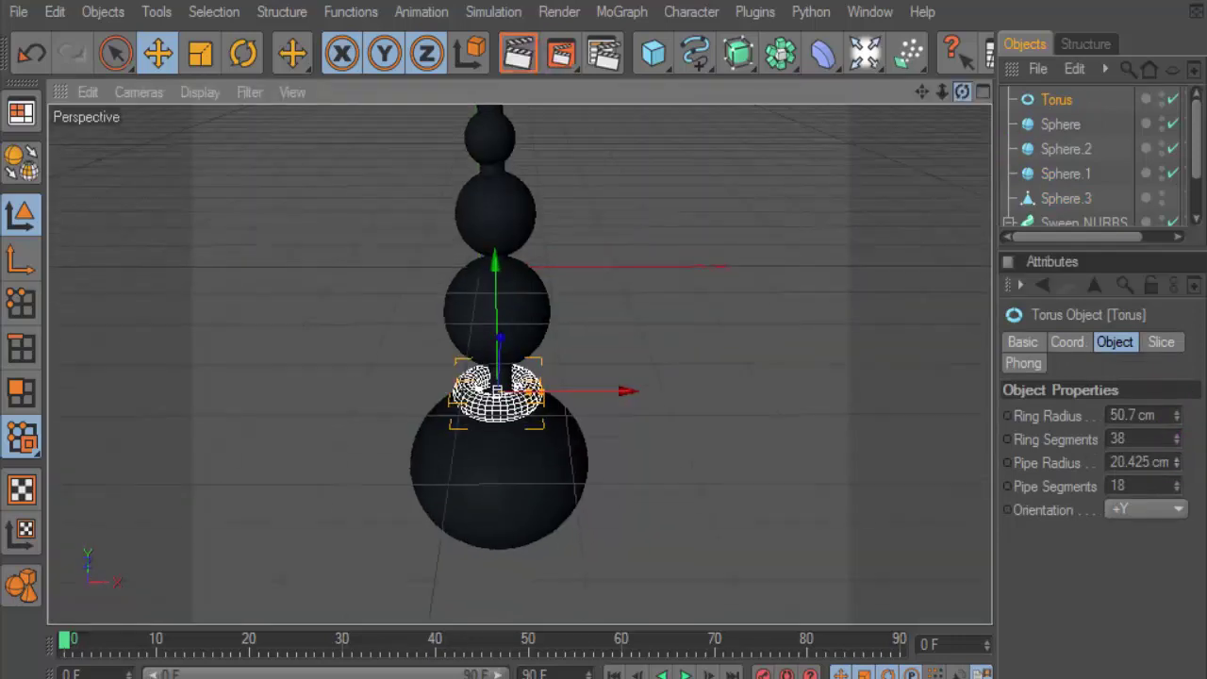
{"action": "mouse_move", "coordinate": [1177, 462]}
{"action": "left_mouse_down"}
{"action": "mouse_move", "coordinate": [1177, 422]}
{"action": "mouse_move", "coordinate": [1177, 436]}
{"action": "left_mouse_up"}
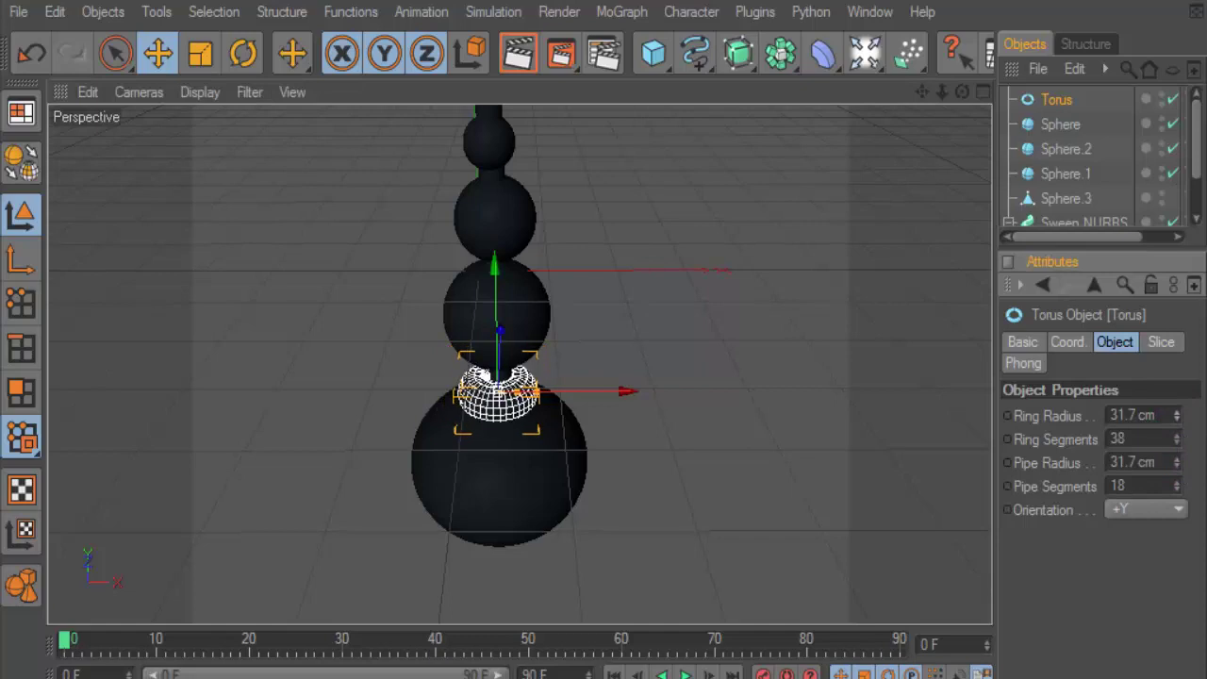
{"action": "key", "text": "ctrl+r"}
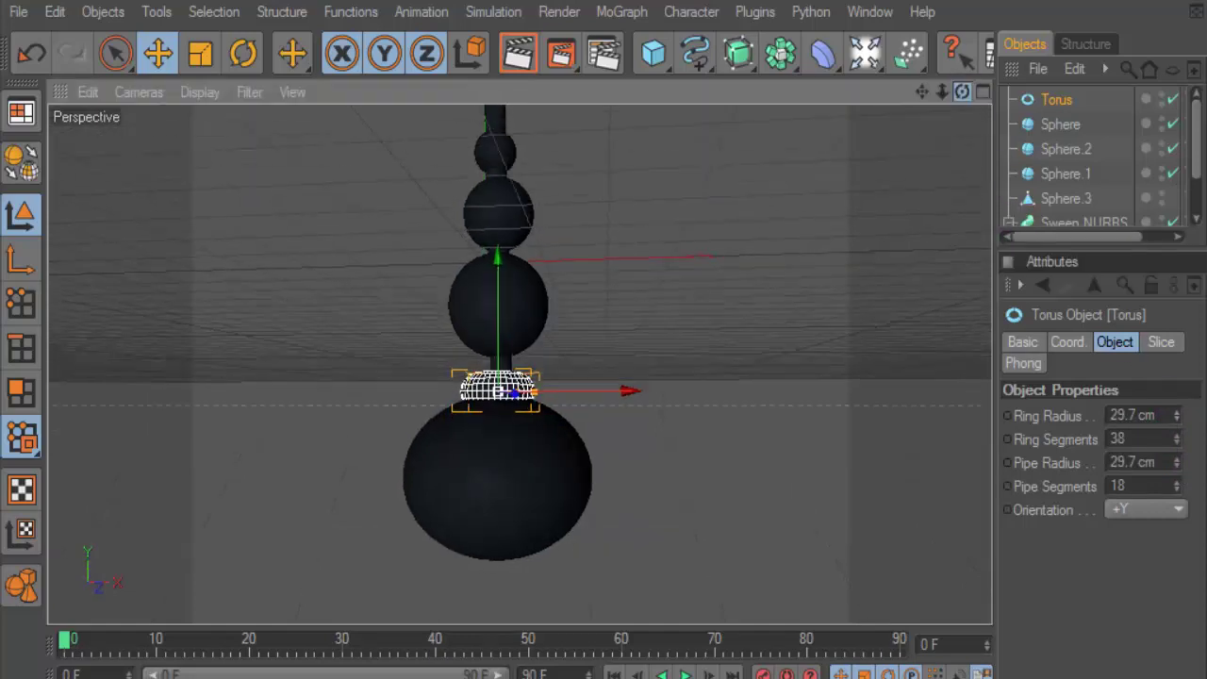
{"action": "left_click", "coordinate": [517, 53]}
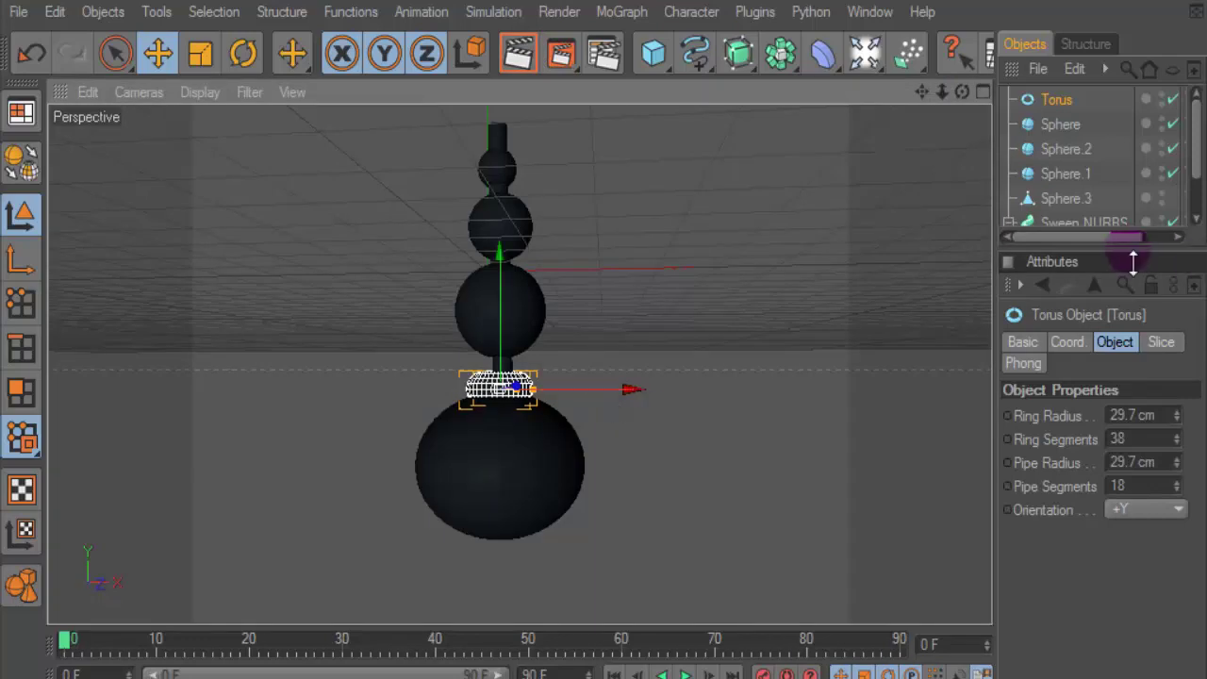
{"action": "left_click_drag", "start_coordinate": [1133, 261], "coordinate": [1133, 340]}
- Select all the gourd objects, group them into a Null, and copy the group
{"action": "left_click", "coordinate": [1052, 274], "text": "shift"}
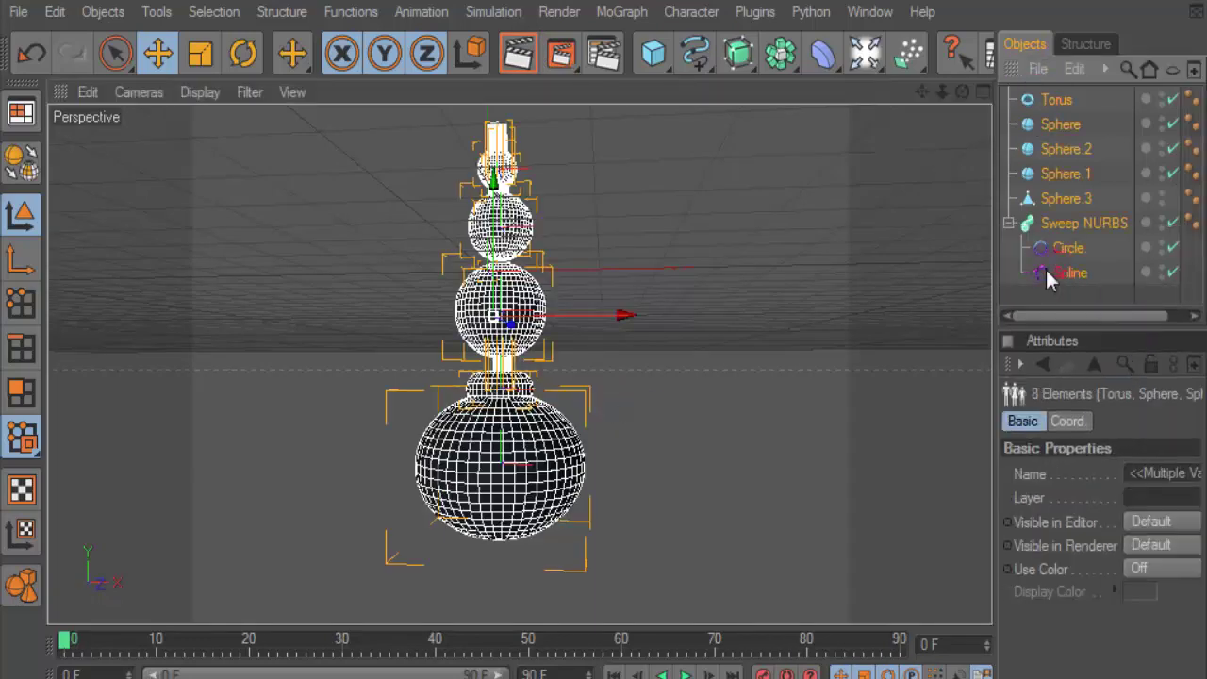
{"action": "key", "text": "alt+g"}
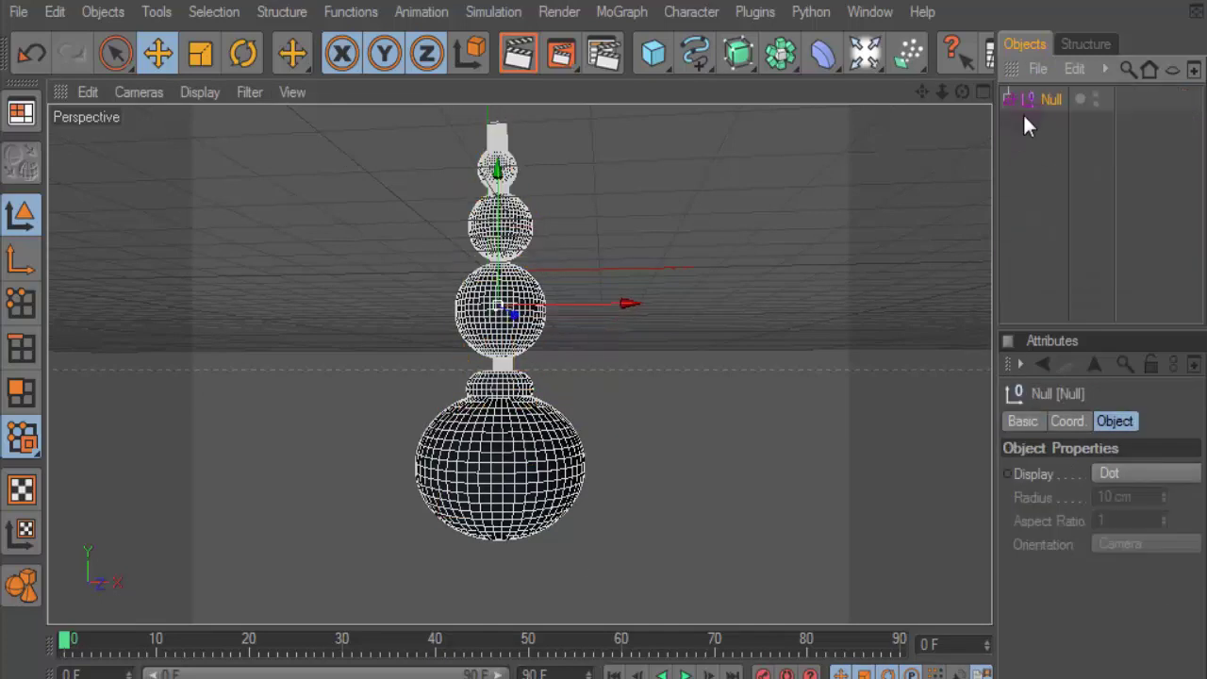
{"action": "left_click", "coordinate": [88, 14]}
{"action": "mouse_move", "coordinate": [55, 12]}
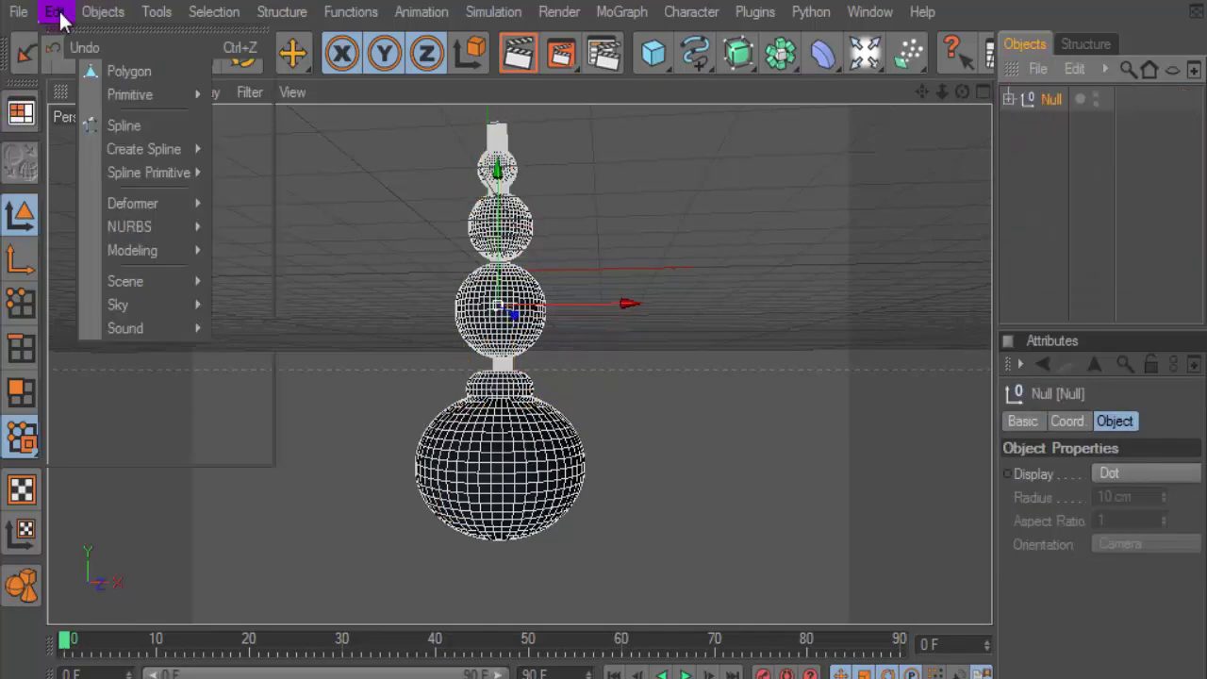
{"action": "left_click", "coordinate": [110, 149]}
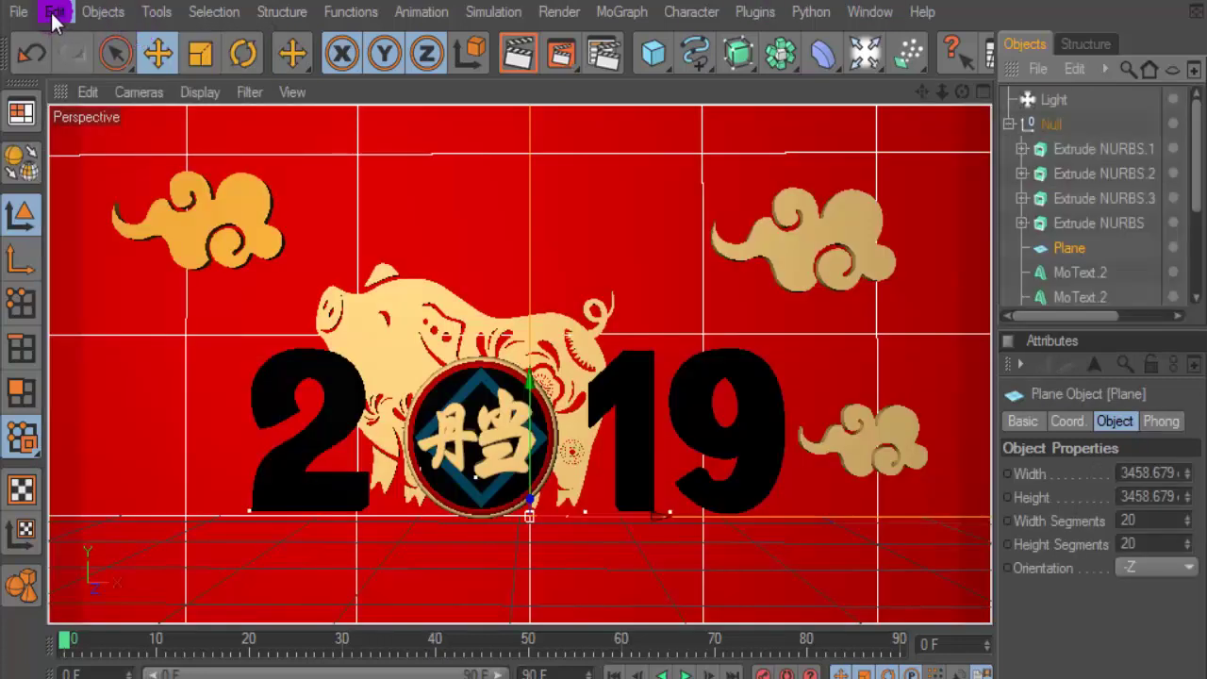
- Paste the gourd into the 2019 pig scene and maximize the Front viewport
{"action": "left_click", "coordinate": [55, 11]}
{"action": "left_click", "coordinate": [122, 166]}
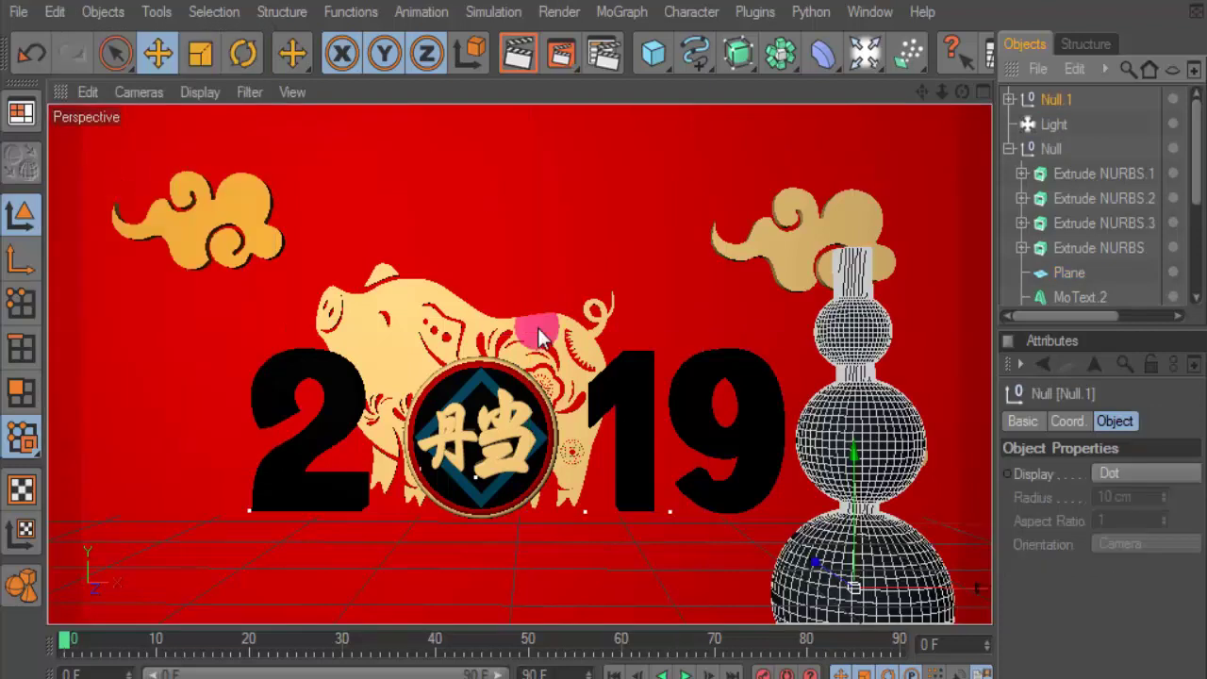
{"action": "scroll", "coordinate": [538, 327], "scroll_direction": "down", "scroll_amount": 3}
{"action": "left_click_drag", "start_coordinate": [919, 104], "coordinate": [923, 91]}
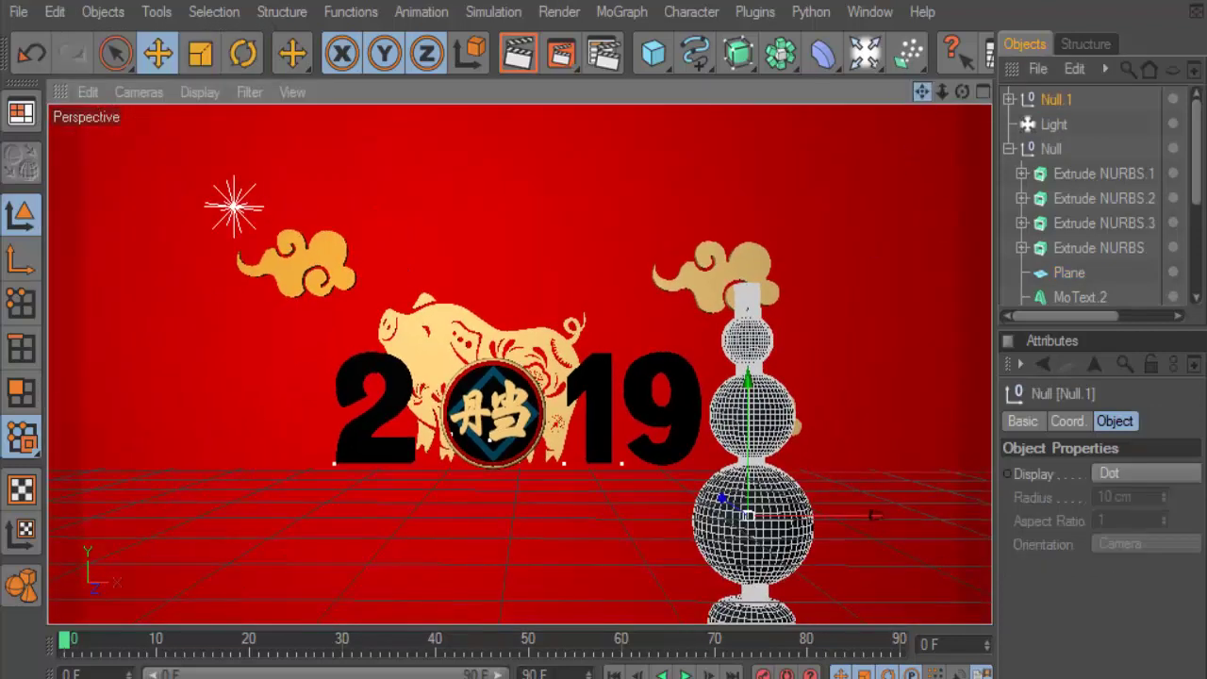
{"action": "left_click", "coordinate": [982, 92]}
{"action": "left_click", "coordinate": [982, 366]}
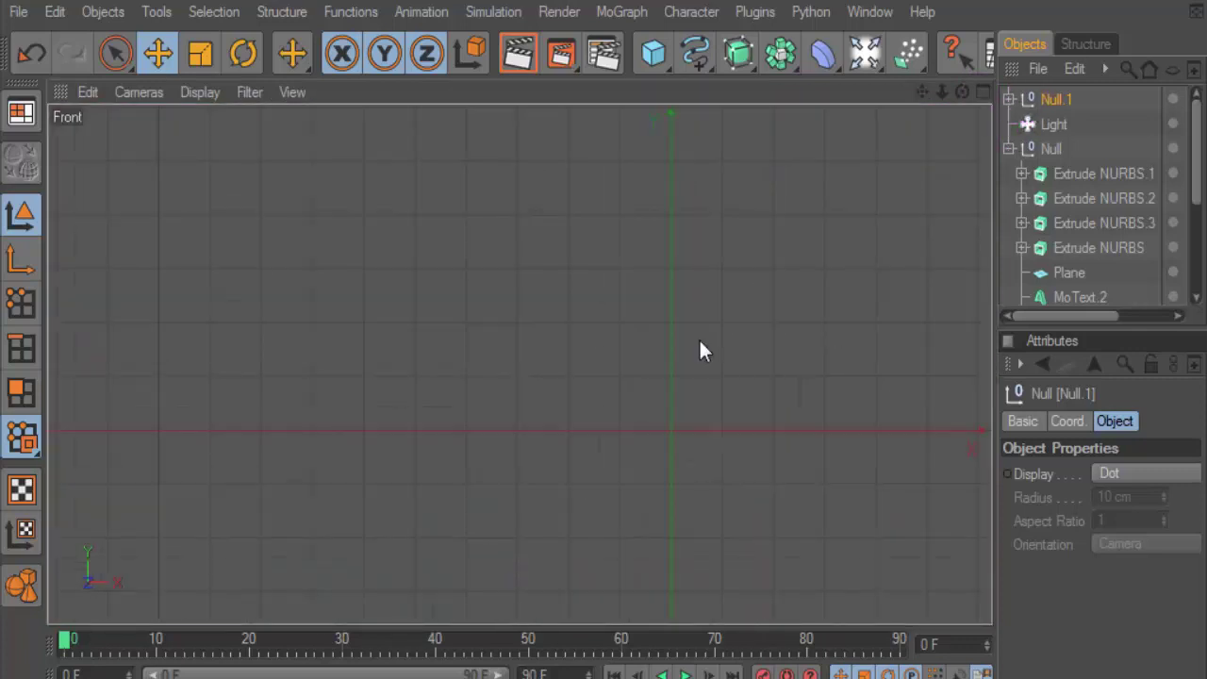
- Shrink the gourd to a tiny size and move it just below the medallion
{"action": "key", "text": "h"}
{"action": "left_click", "coordinate": [199, 53]}
{"action": "mouse_move", "coordinate": [660, 424]}
{"action": "left_mouse_down"}
{"action": "mouse_move", "coordinate": [528, 424]}
{"action": "mouse_move", "coordinate": [551, 424]}
{"action": "left_mouse_up"}
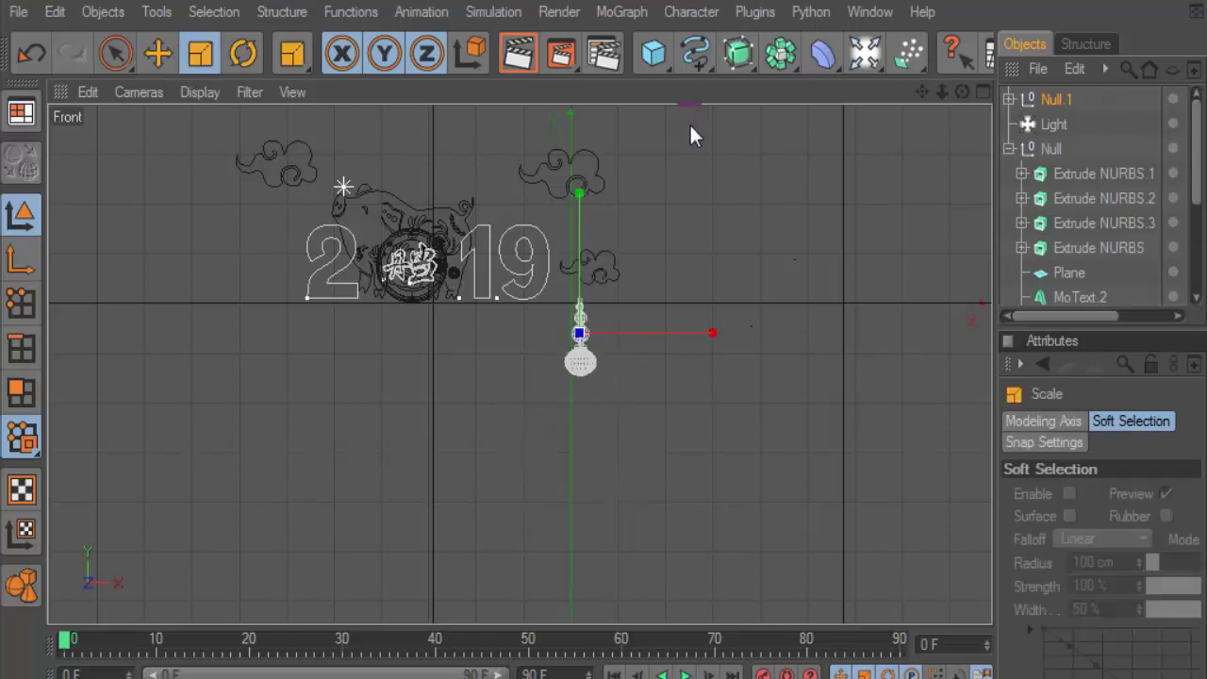
{"action": "scroll", "coordinate": [648, 246], "scroll_direction": "up", "scroll_amount": 2}
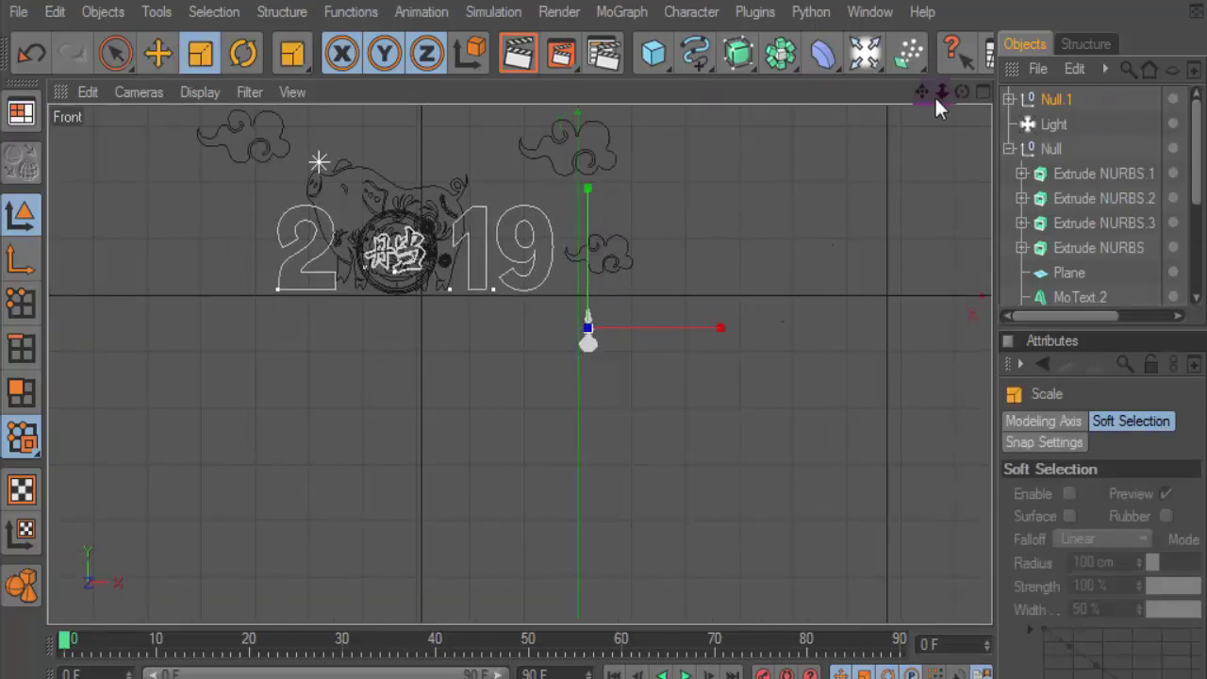
{"action": "left_click_drag", "start_coordinate": [940, 95], "coordinate": [981, 95]}
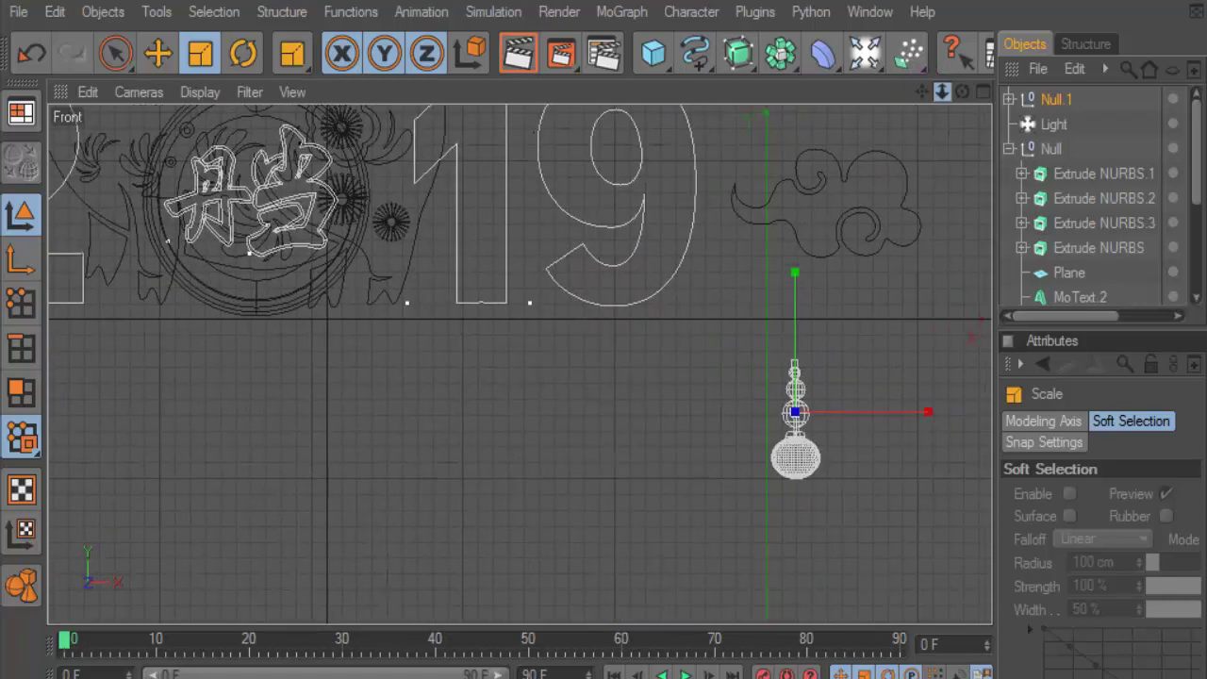
{"action": "left_click", "coordinate": [158, 54]}
{"action": "left_click_drag", "start_coordinate": [920, 412], "coordinate": [372, 412]}
{"action": "mouse_move", "coordinate": [921, 94]}
{"action": "left_mouse_down"}
{"action": "mouse_move", "coordinate": [330, 354]}
{"action": "mouse_move", "coordinate": [377, 298]}
{"action": "left_mouse_up"}
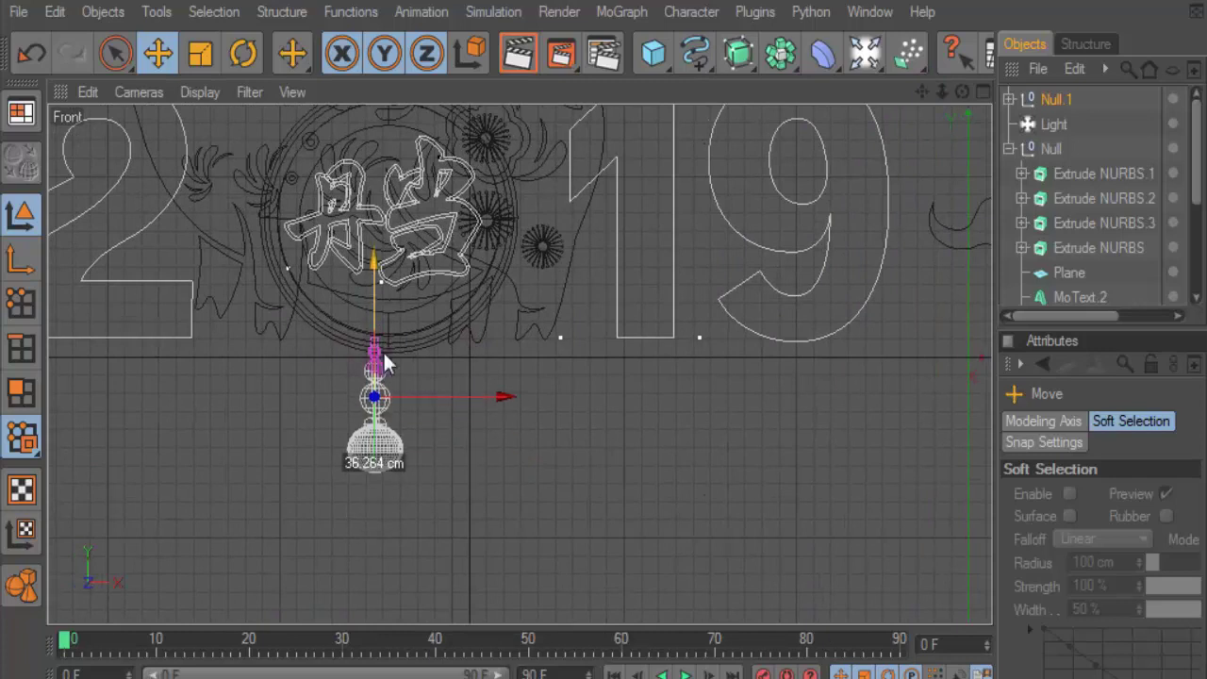
{"action": "left_click_drag", "start_coordinate": [481, 397], "coordinate": [502, 397]}
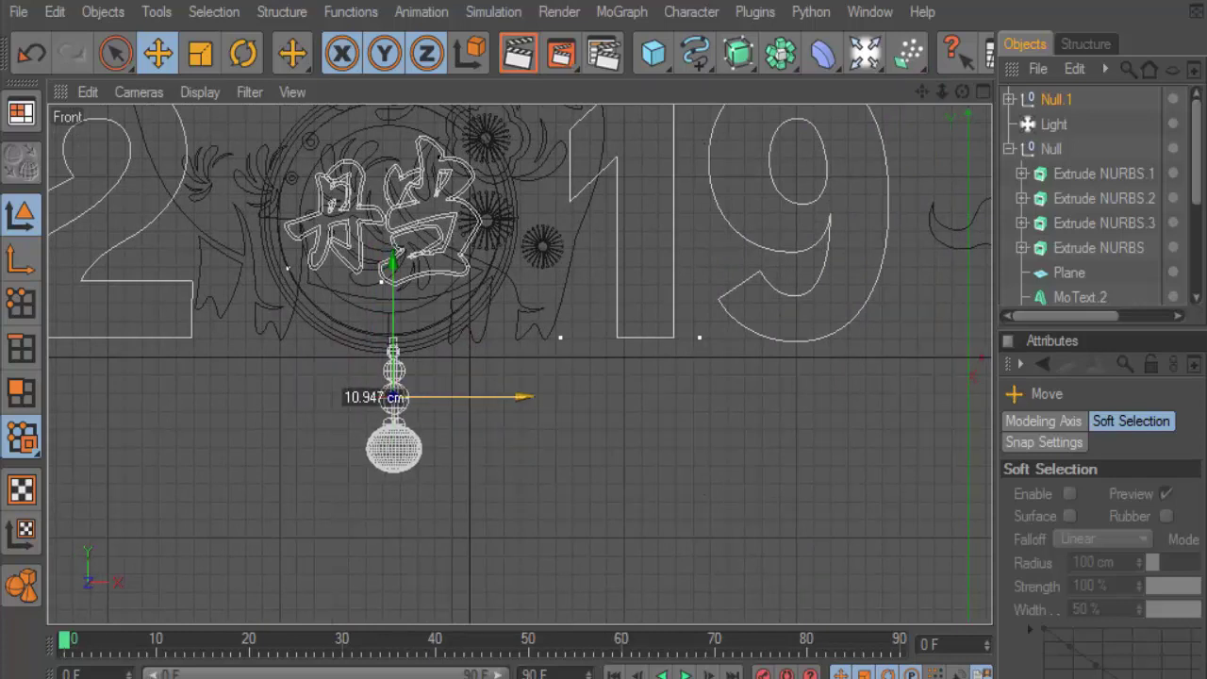
- Shrink the pendant further, raise it about 10 cm, and tilt it a few degrees
{"action": "left_click", "coordinate": [200, 53]}
{"action": "left_click_drag", "start_coordinate": [595, 396], "coordinate": [509, 396]}
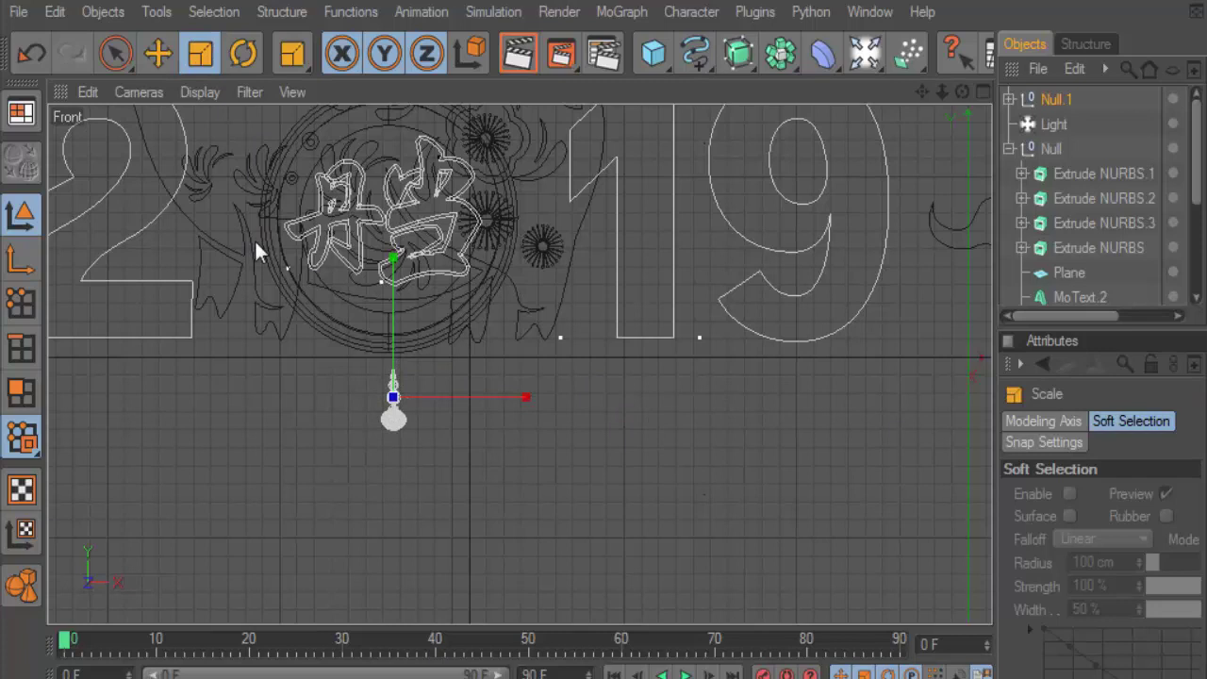
{"action": "left_click", "coordinate": [158, 53]}
{"action": "mouse_move", "coordinate": [383, 314]}
{"action": "left_mouse_down"}
{"action": "mouse_move", "coordinate": [383, 296]}
{"action": "mouse_move", "coordinate": [385, 310]}
{"action": "left_mouse_up"}
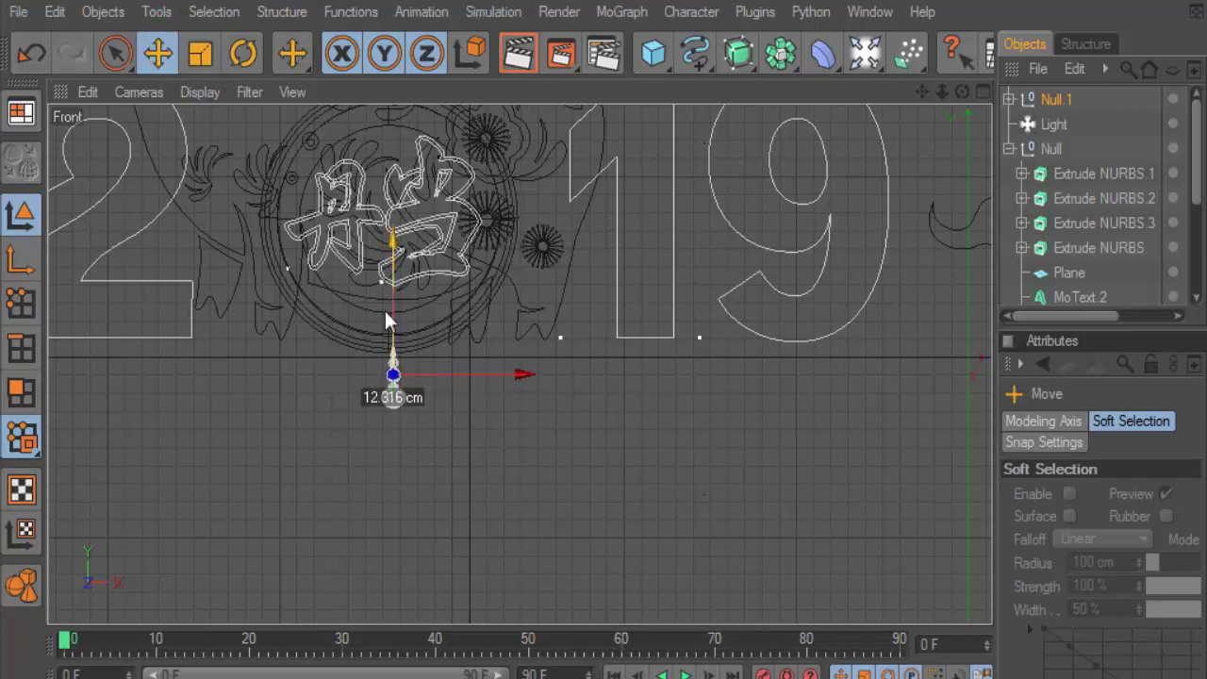
{"action": "left_click", "coordinate": [243, 53]}
{"action": "left_click_drag", "start_coordinate": [460, 322], "coordinate": [456, 319]}
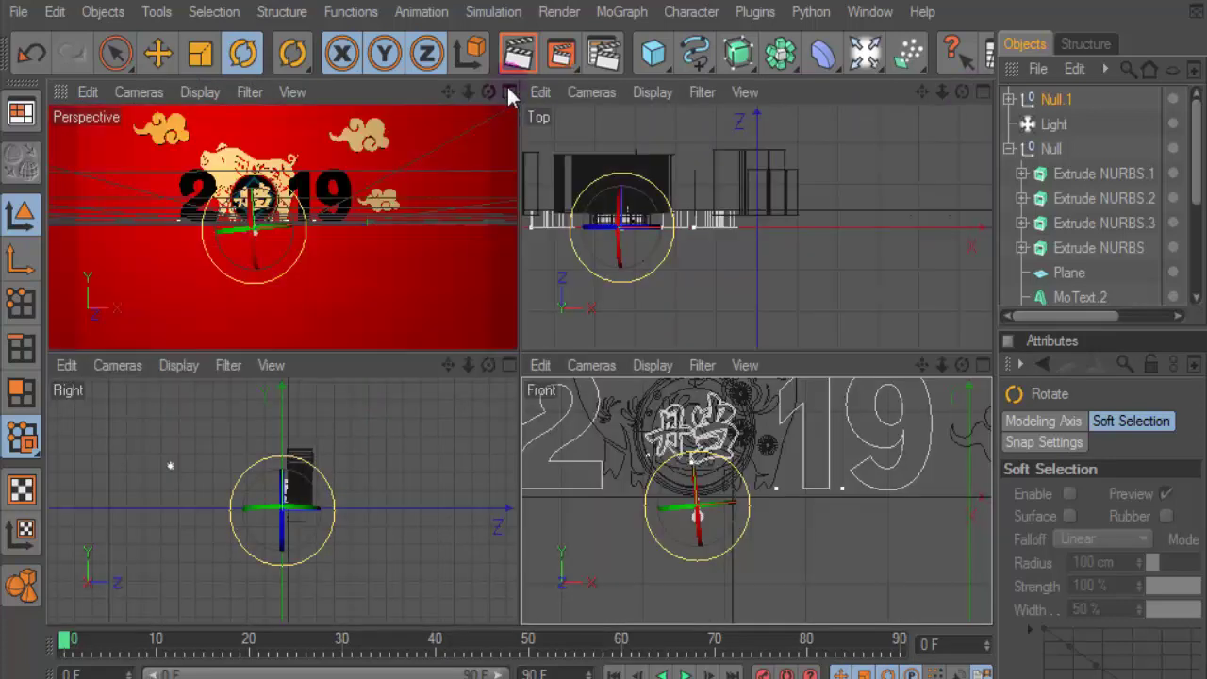
- Check the perspective view, then raise the Null.1 pendant about 2 cm in Front view
{"action": "key", "text": "F1"}
{"action": "left_click", "coordinate": [866, 303]}
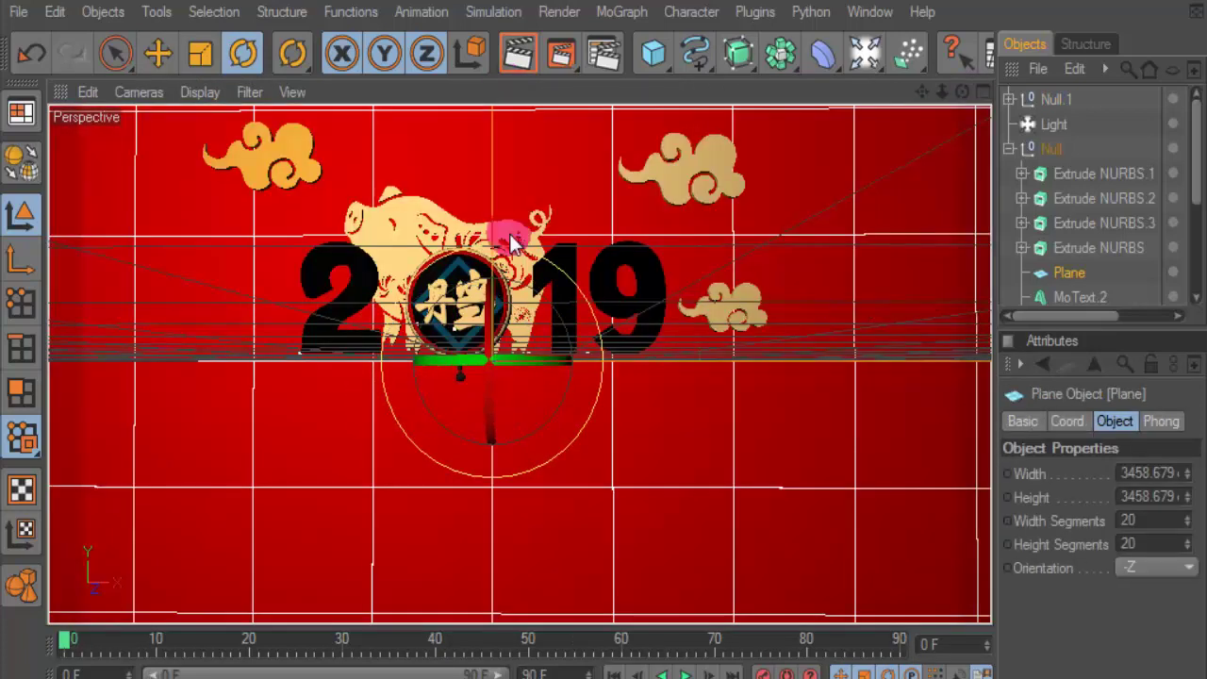
{"action": "scroll", "coordinate": [563, 267], "scroll_direction": "up", "scroll_amount": 2}
{"action": "key", "text": "e"}
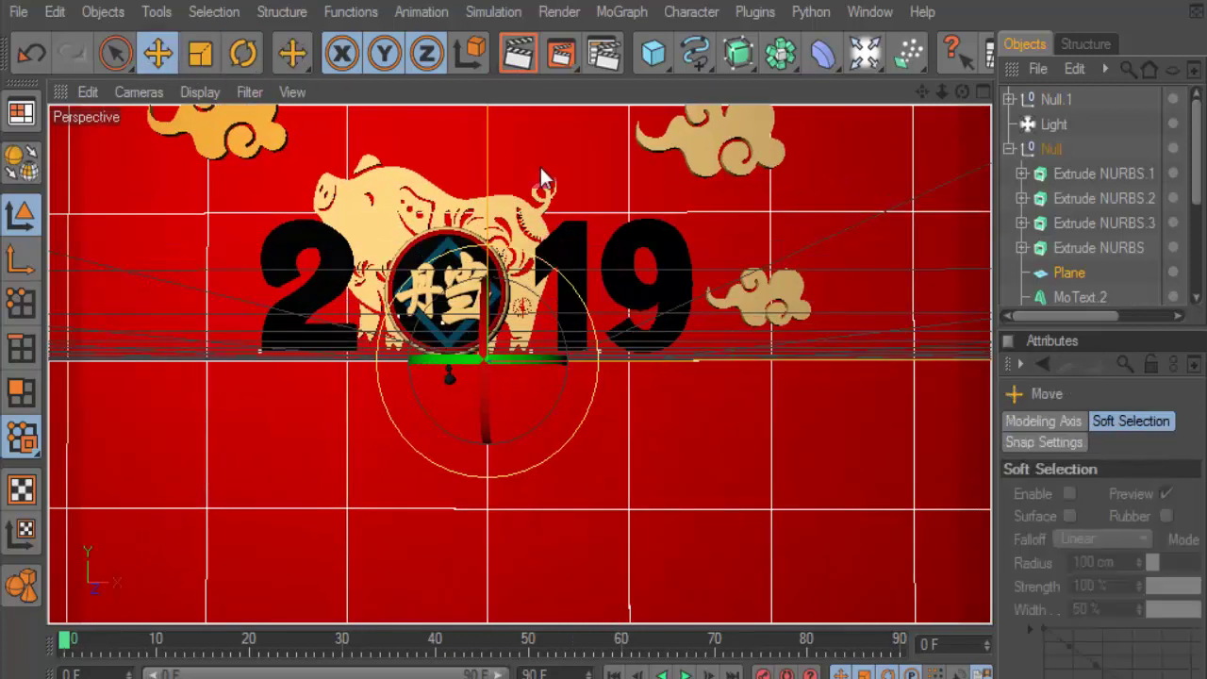
{"action": "key", "text": "F4"}
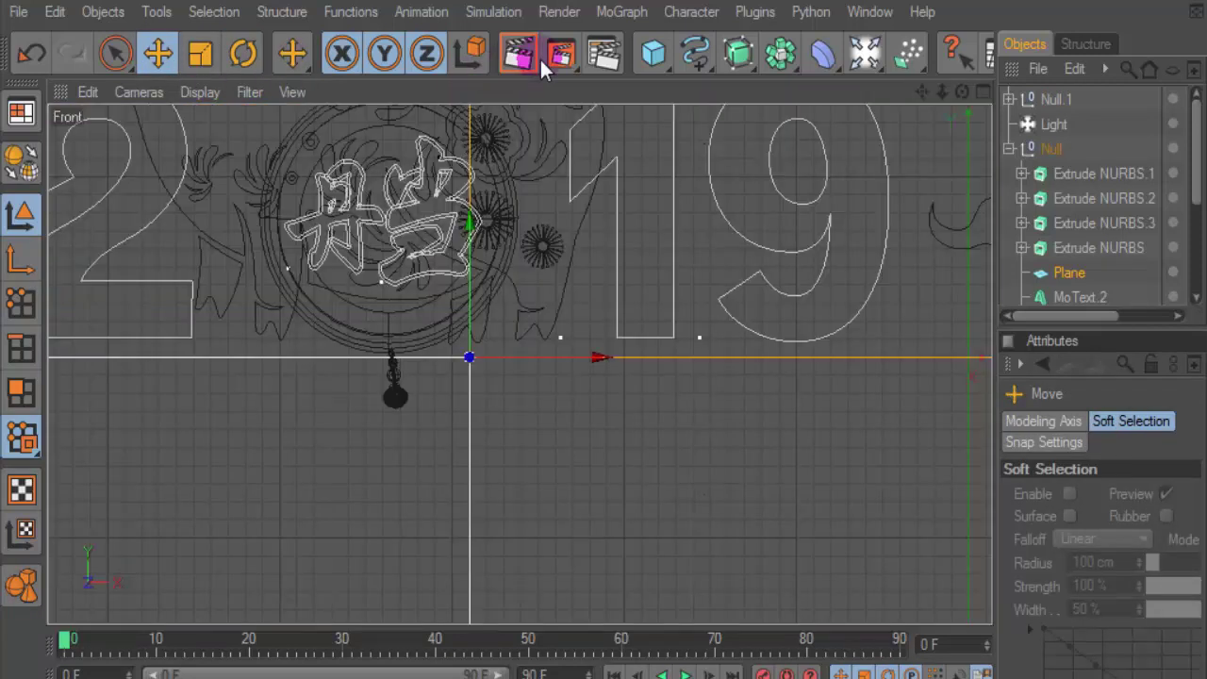
{"action": "left_click", "coordinate": [1052, 102]}
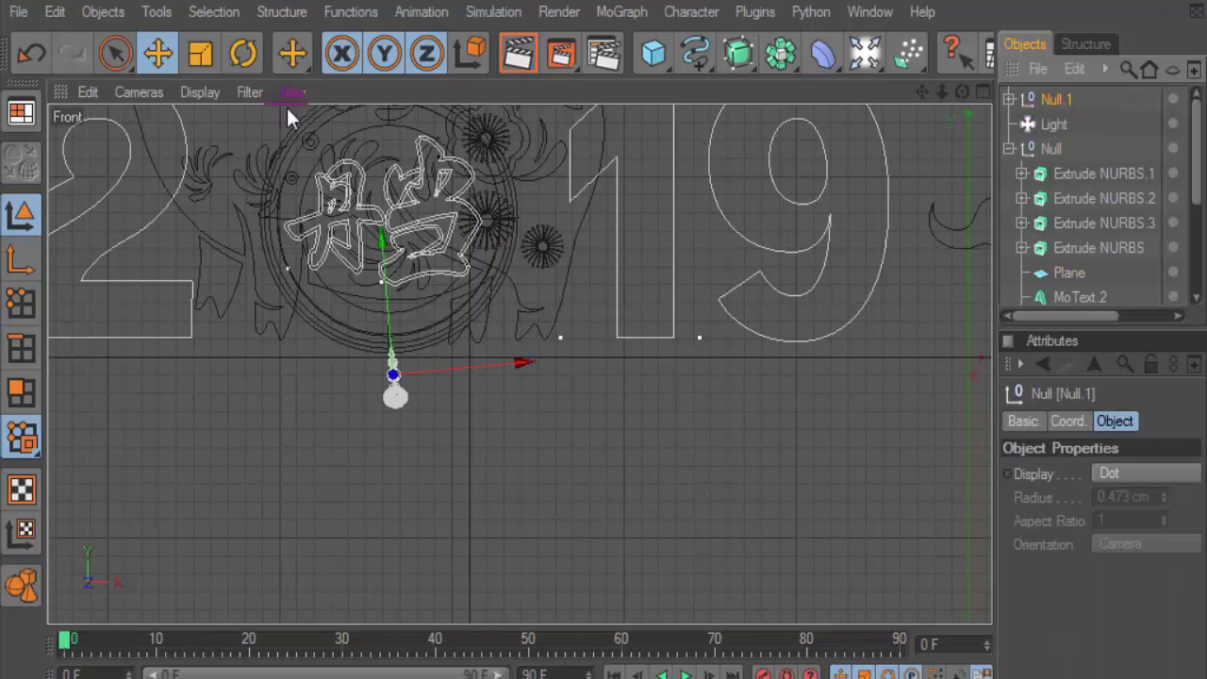
{"action": "key", "text": "t"}
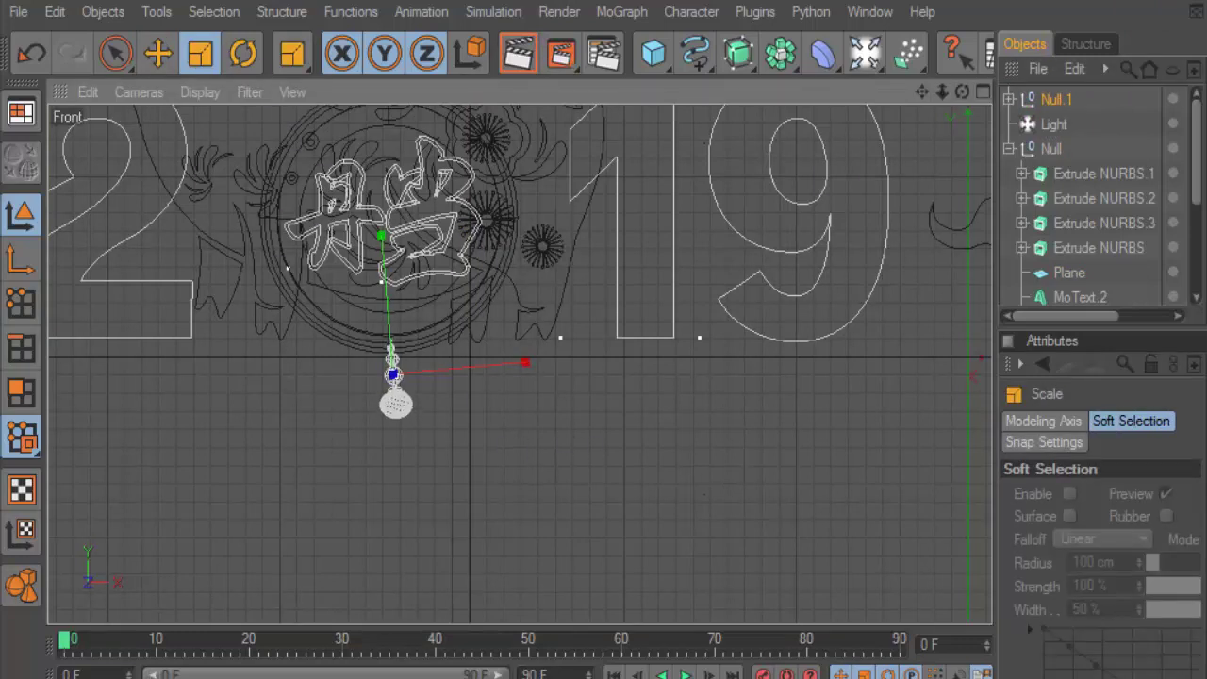
{"action": "left_click", "coordinate": [159, 53]}
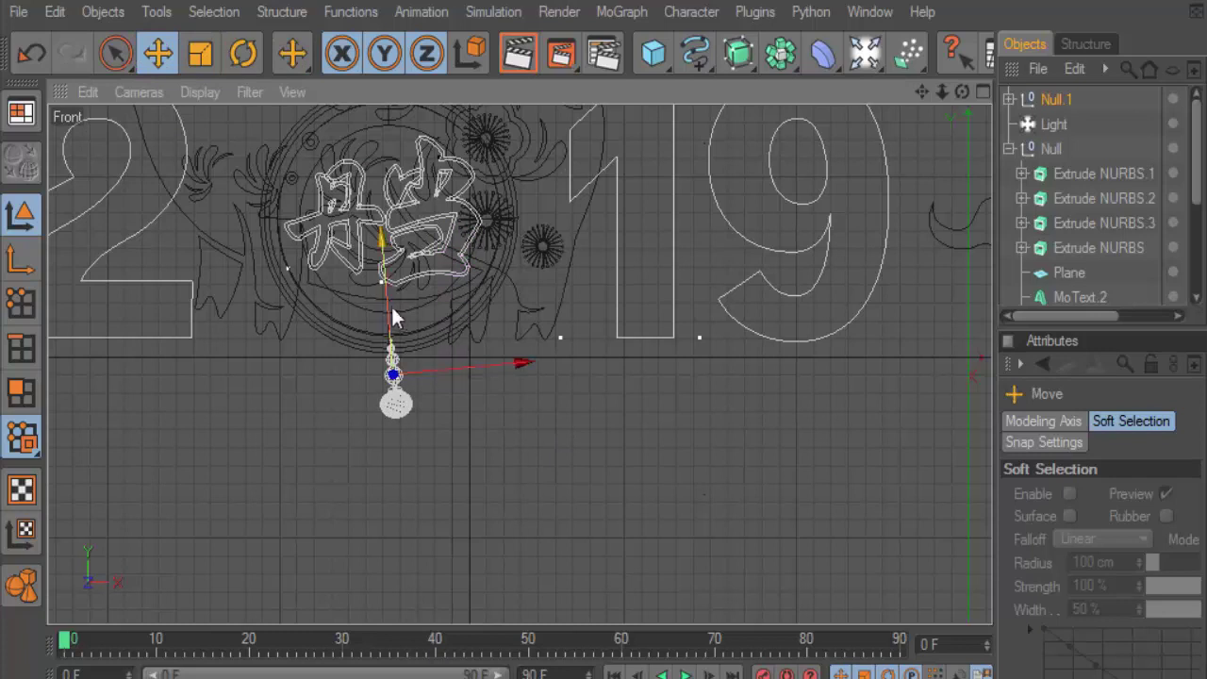
{"action": "left_click_drag", "start_coordinate": [389, 321], "coordinate": [389, 322]}
{"action": "left_click", "coordinate": [972, 93]}
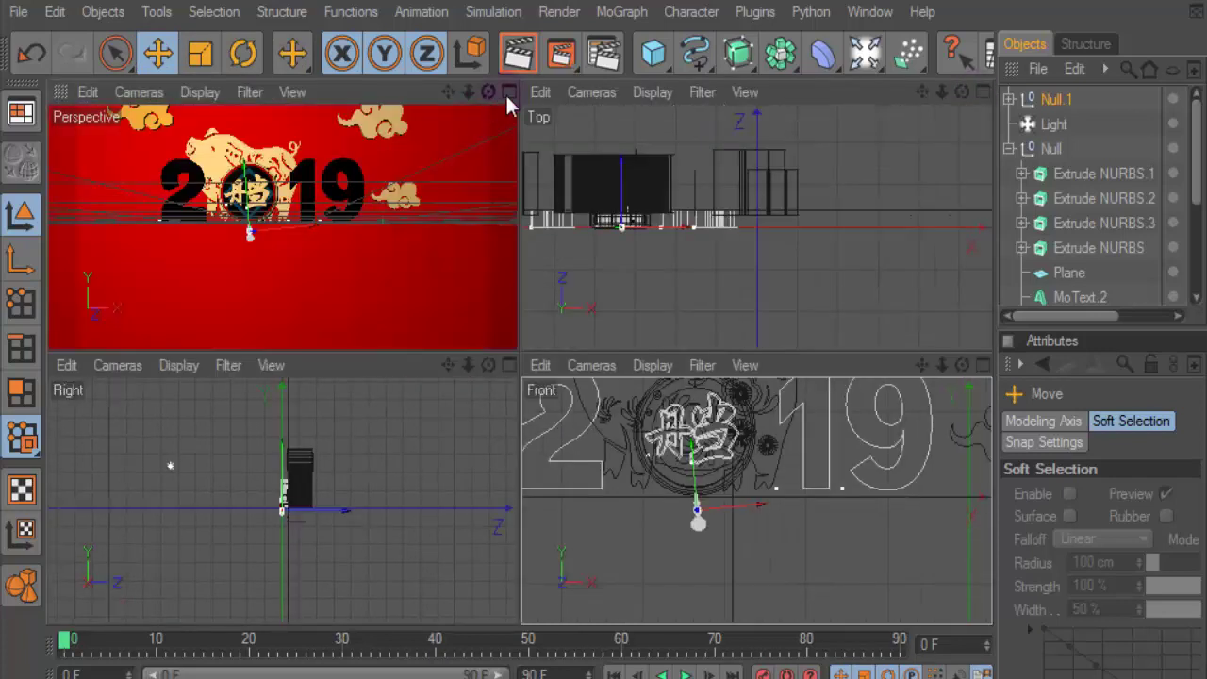
- Inspect the scene in a maximized Perspective view, then return to the four-view layout
{"action": "left_click", "coordinate": [506, 91]}
{"action": "scroll", "coordinate": [616, 268], "scroll_direction": "up", "scroll_amount": 2}
{"action": "left_click_drag", "start_coordinate": [961, 92], "coordinate": [960, 97]}
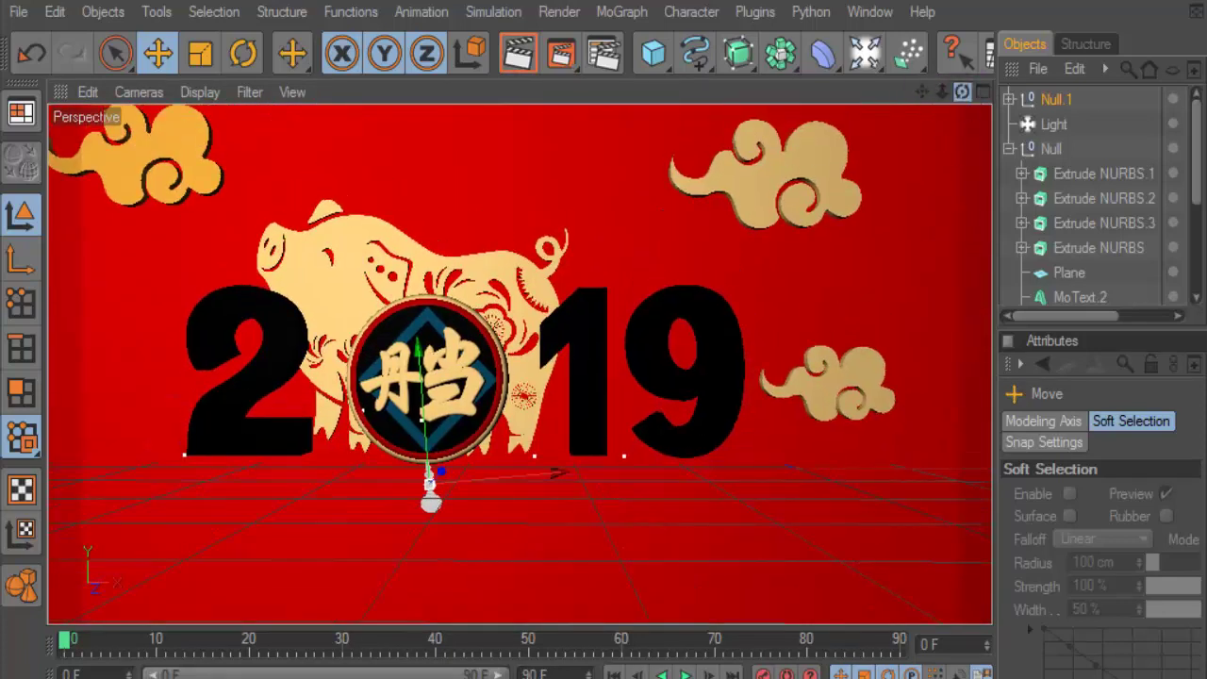
{"action": "left_click_drag", "start_coordinate": [922, 91], "coordinate": [917, 87]}
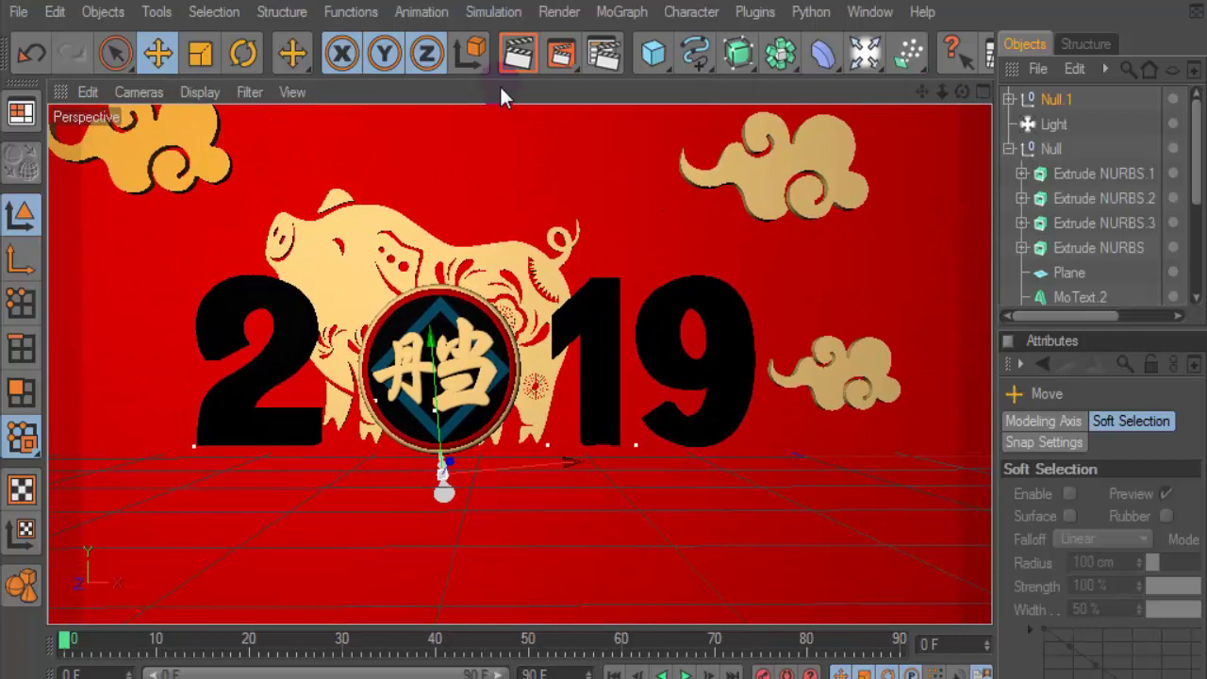
{"action": "left_click", "coordinate": [983, 92]}
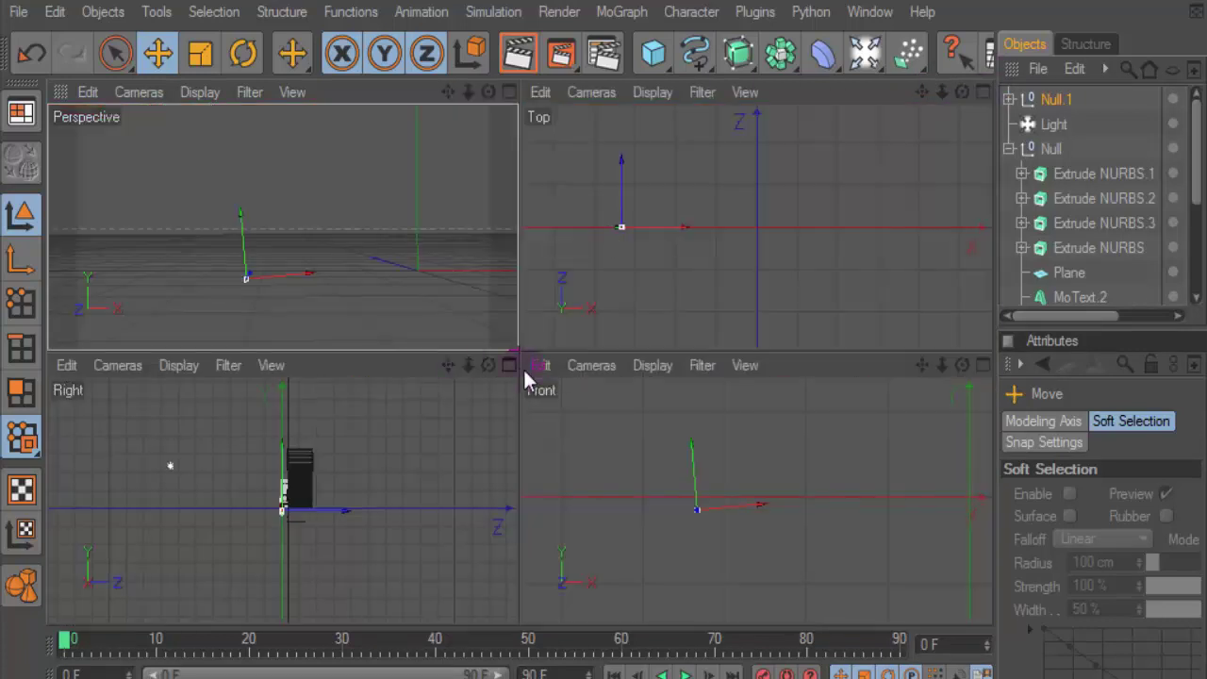
- In the zoomed Right view, slide Null.1 along Z so the pendant sits under the medallion
{"action": "left_click", "coordinate": [508, 365]}
{"action": "scroll", "coordinate": [439, 457], "scroll_direction": "up", "scroll_amount": 2}
{"action": "scroll", "coordinate": [507, 467], "scroll_direction": "up", "scroll_amount": 3}
{"action": "scroll", "coordinate": [562, 497], "scroll_direction": "up", "scroll_amount": 3}
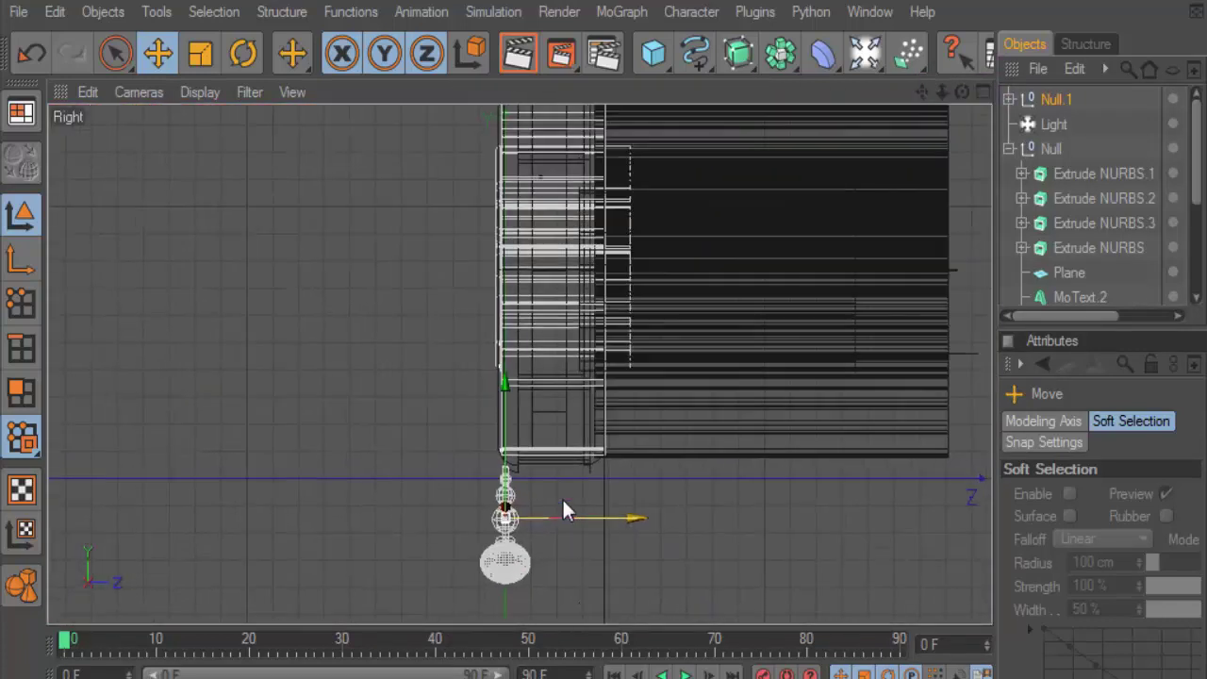
{"action": "left_click_drag", "start_coordinate": [922, 92], "coordinate": [588, 402]}
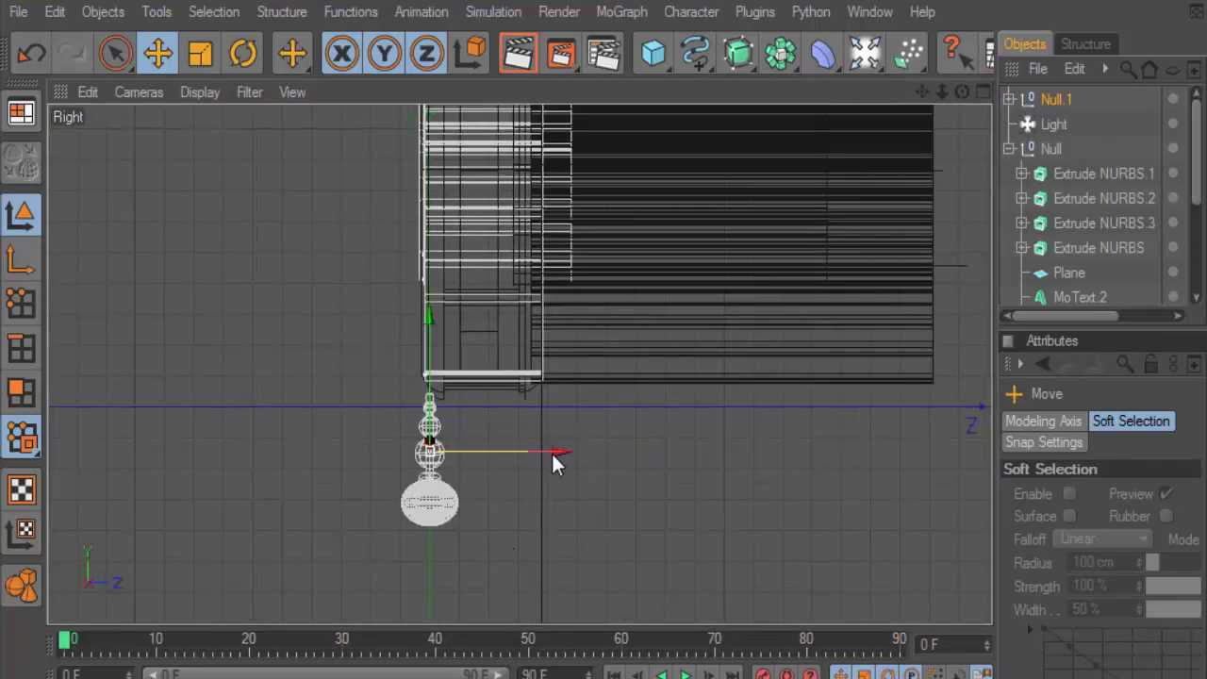
{"action": "left_click_drag", "start_coordinate": [429, 450], "coordinate": [473, 444]}
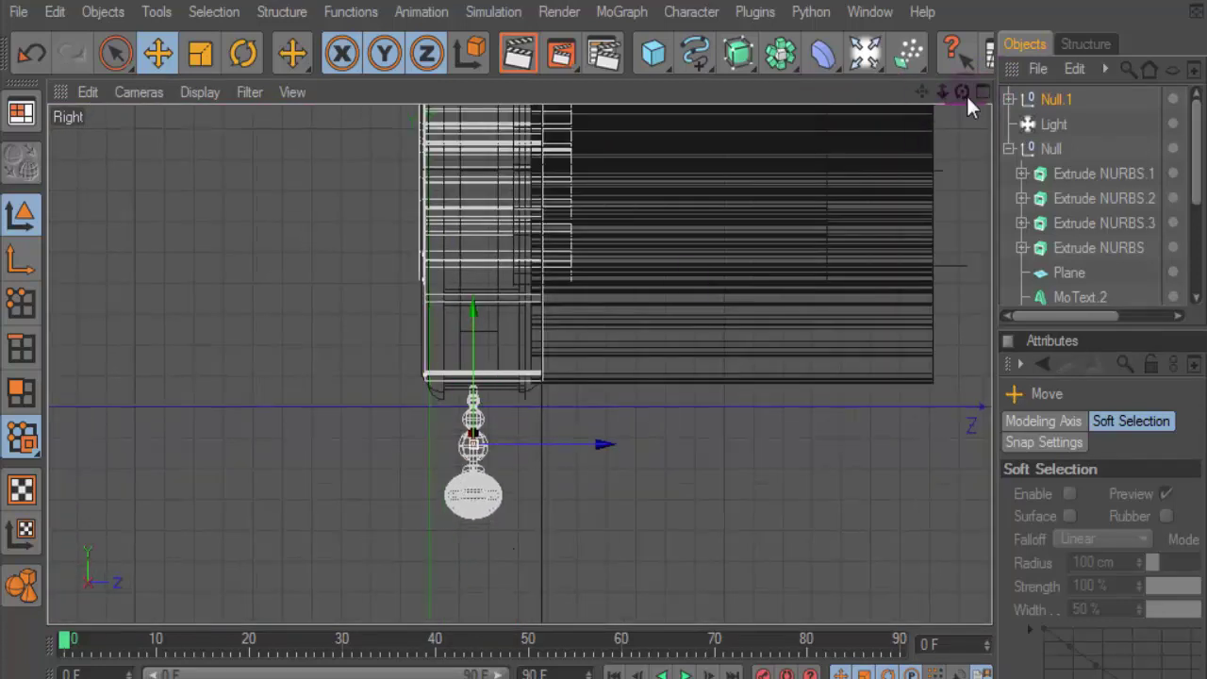
{"action": "left_click", "coordinate": [982, 92]}
- Render a preview of the pig scene in the maximized Perspective view
{"action": "left_click", "coordinate": [518, 53]}
{"action": "left_click", "coordinate": [510, 93]}
{"action": "left_click", "coordinate": [517, 54]}
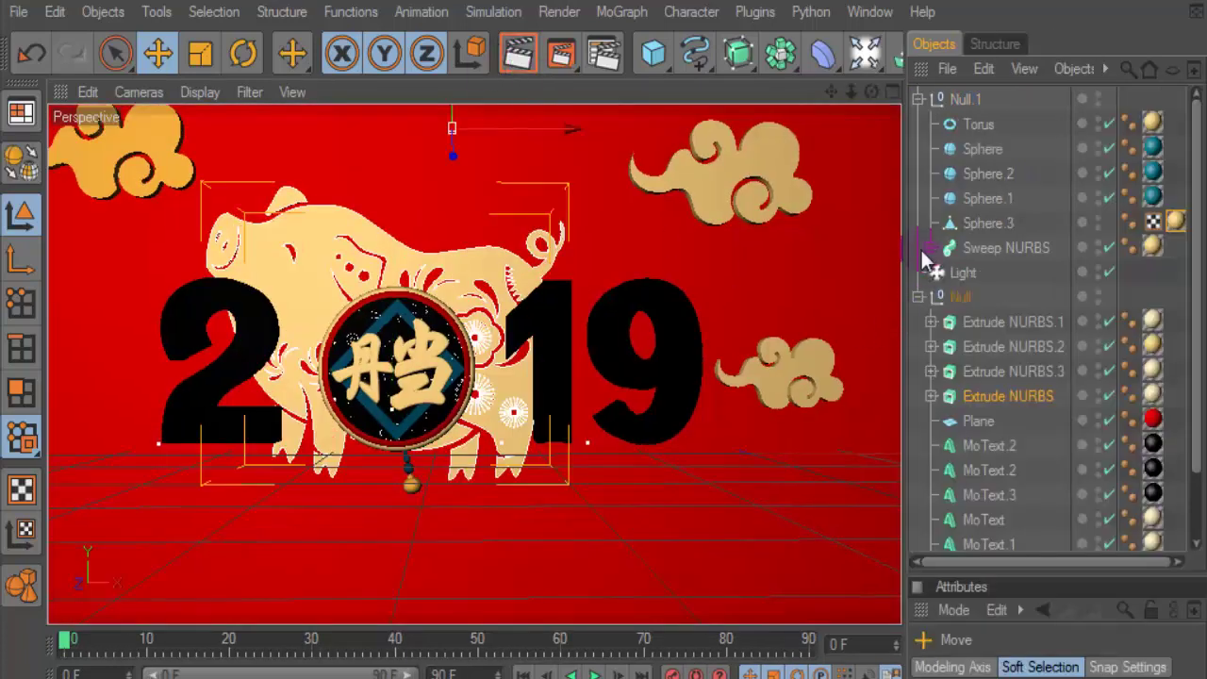
- Collapse the Null group, widen the 3D view, render with Ctrl+R and pan/orbit to centre the scene
{"action": "left_click", "coordinate": [918, 297]}
{"action": "left_click_drag", "start_coordinate": [906, 304], "coordinate": [1037, 245]}
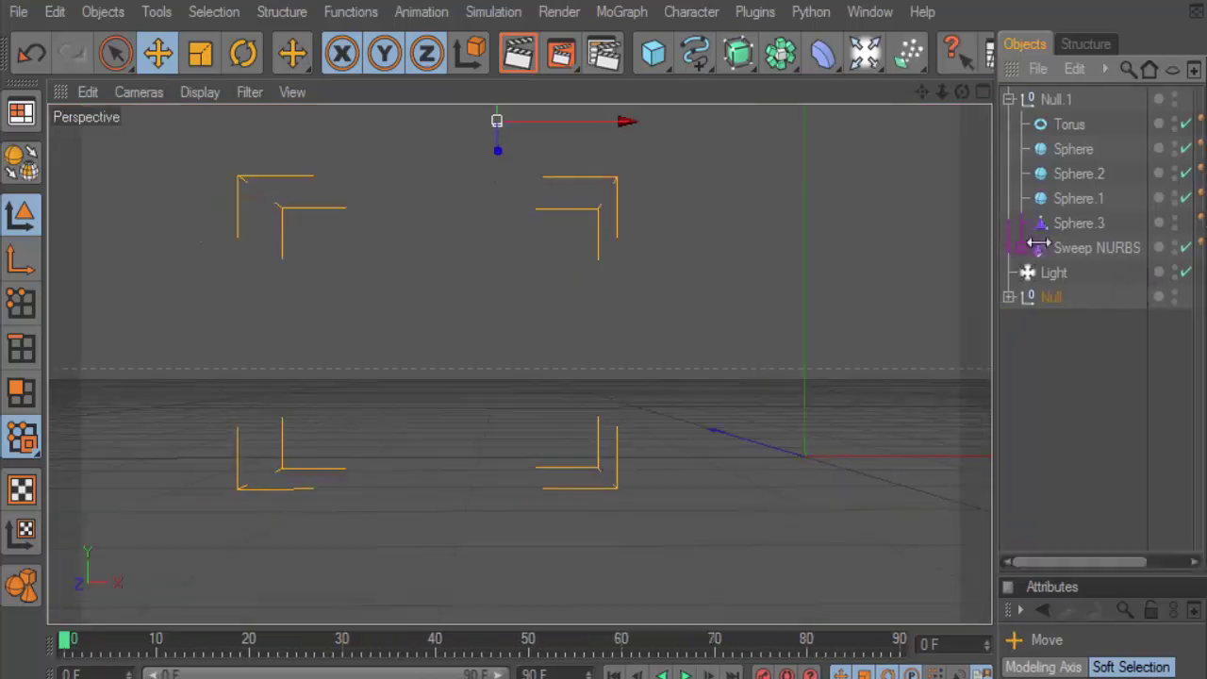
{"action": "key", "text": "ctrl+r"}
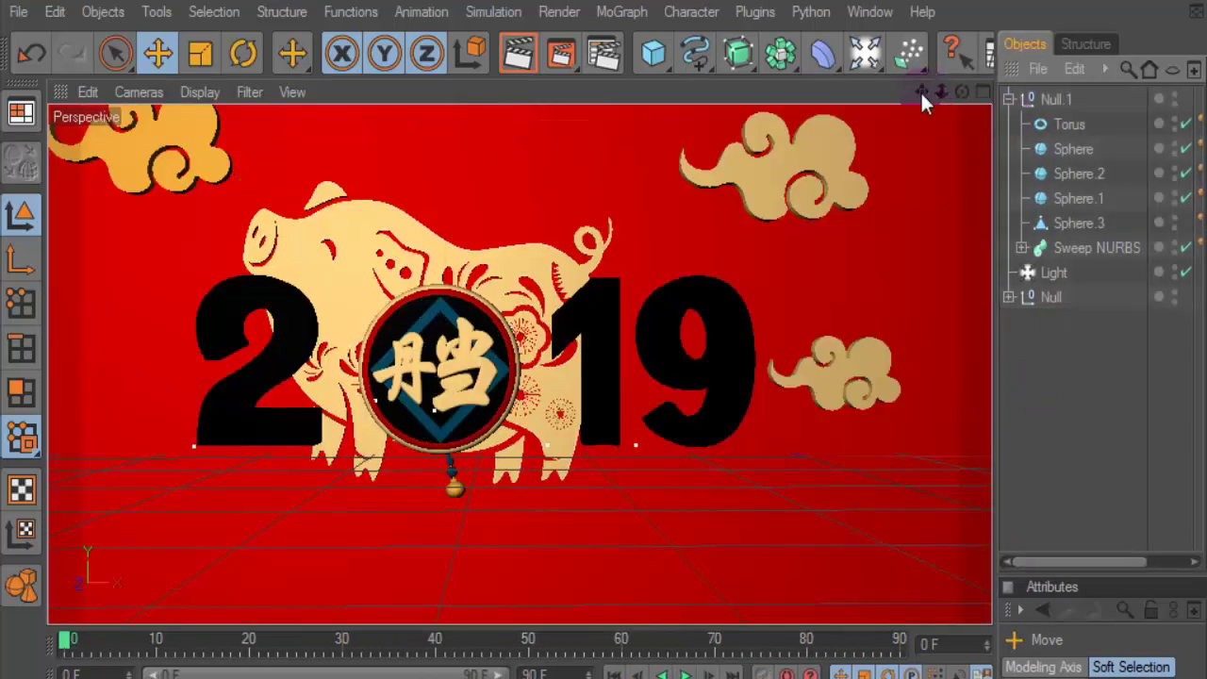
{"action": "left_click_drag", "start_coordinate": [922, 94], "coordinate": [976, 97]}
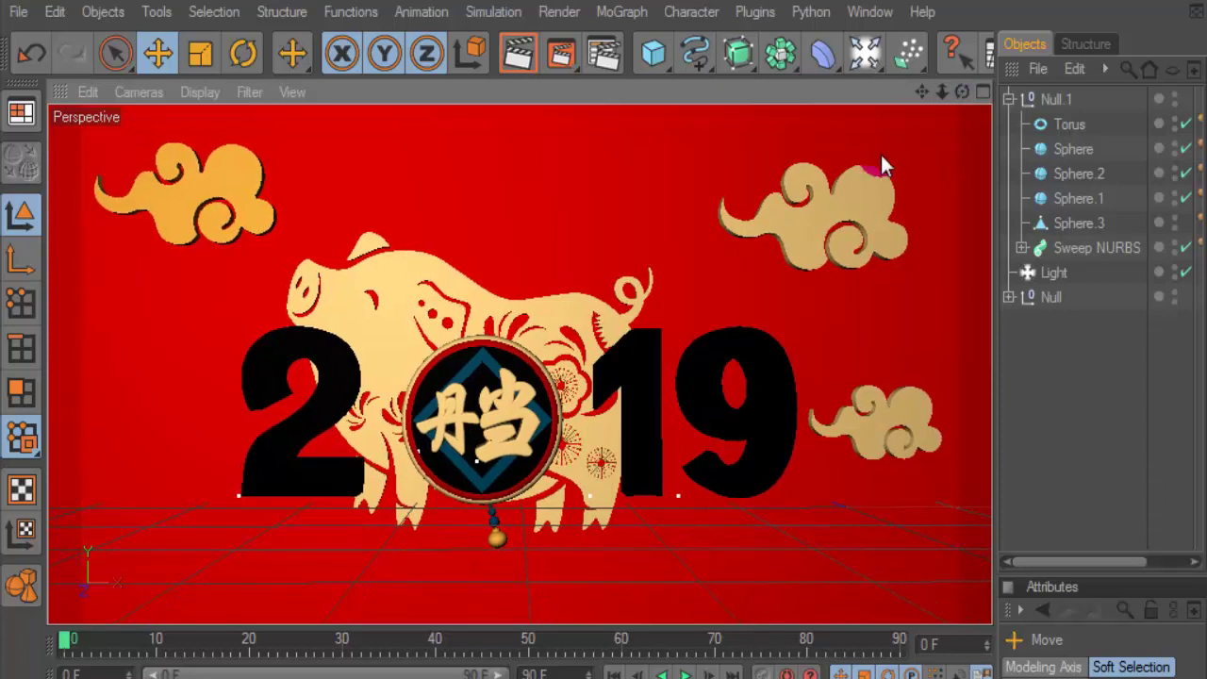
{"action": "left_click_drag", "start_coordinate": [880, 157], "coordinate": [779, 279], "text": "alt"}
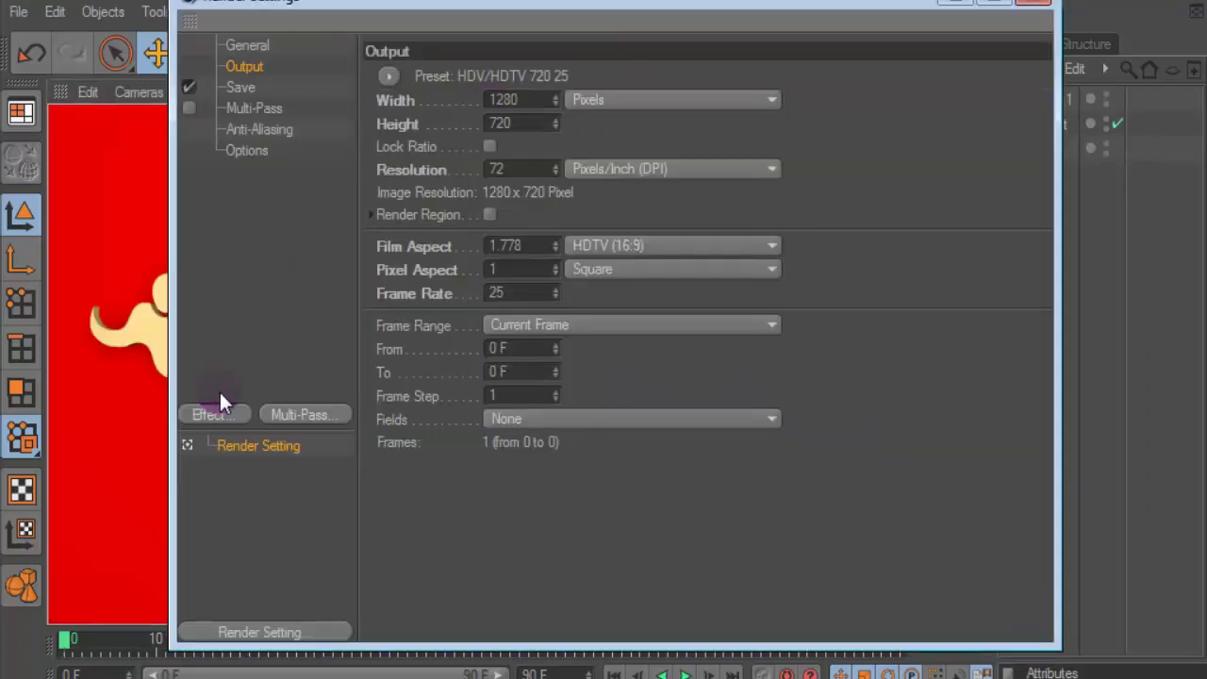
- Add Global Illumination with Irradiance Cache Record Density and Stochastic Samples set to Low
{"action": "left_click", "coordinate": [215, 415]}
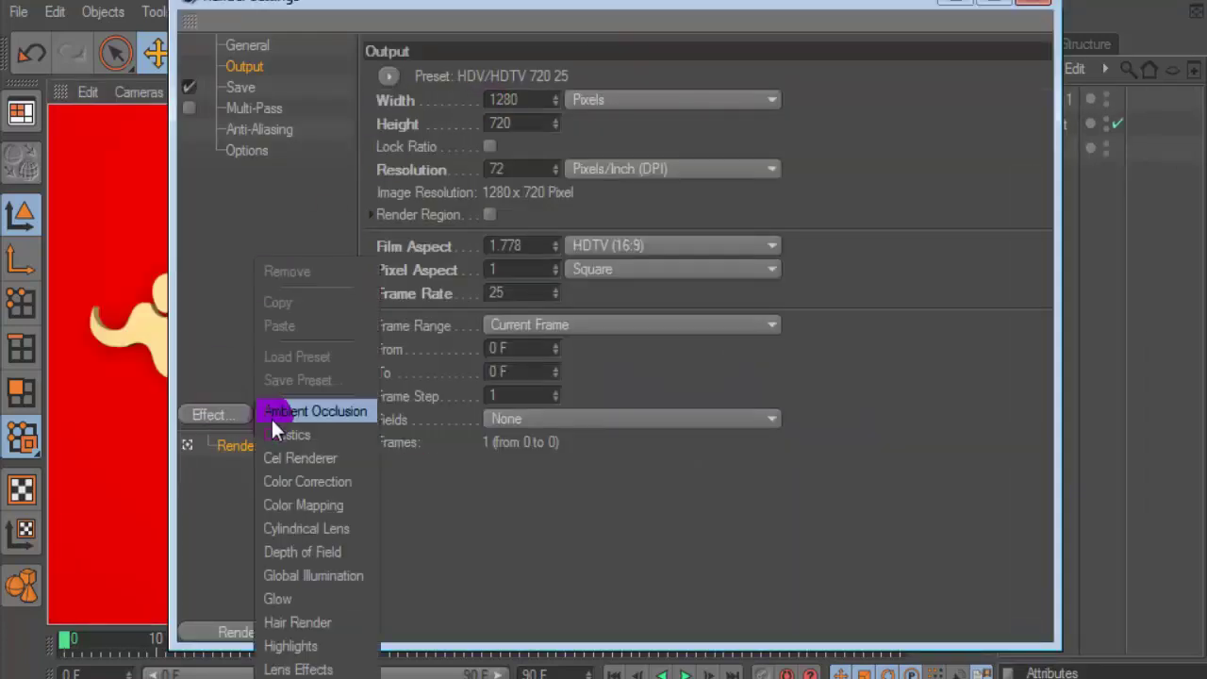
{"action": "left_click", "coordinate": [338, 584]}
{"action": "left_click", "coordinate": [564, 76]}
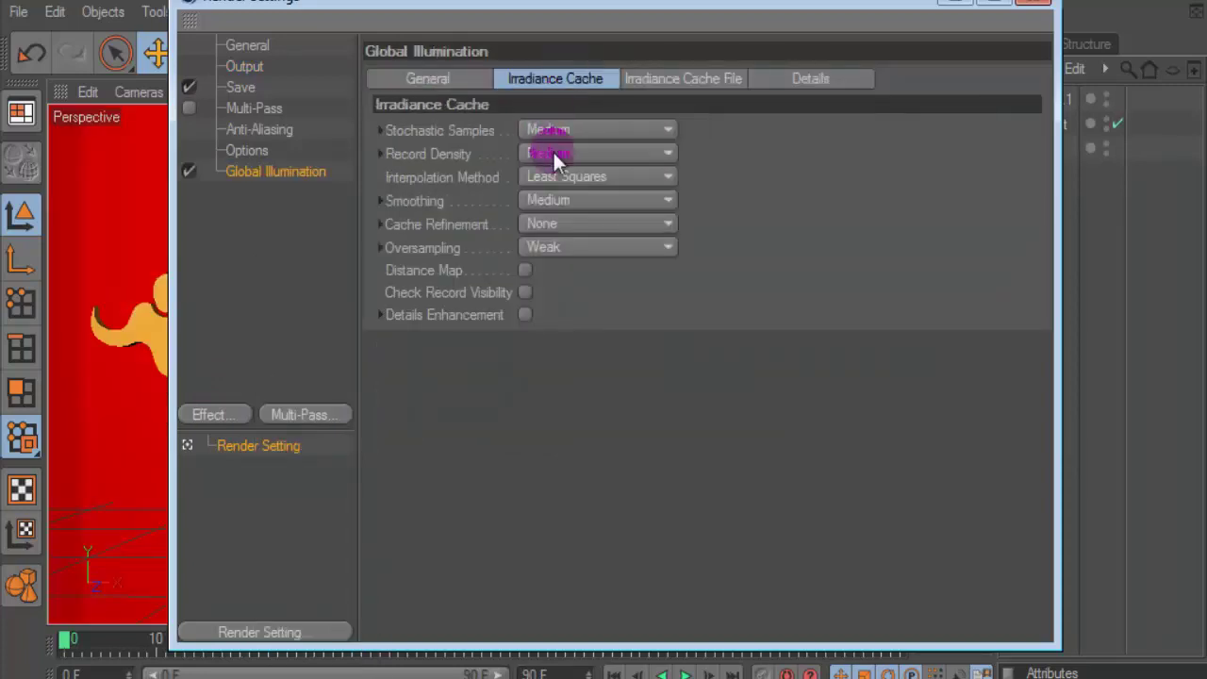
{"action": "left_click", "coordinate": [553, 153]}
{"action": "left_click", "coordinate": [555, 200]}
{"action": "left_click", "coordinate": [566, 154]}
{"action": "left_click", "coordinate": [558, 218]}
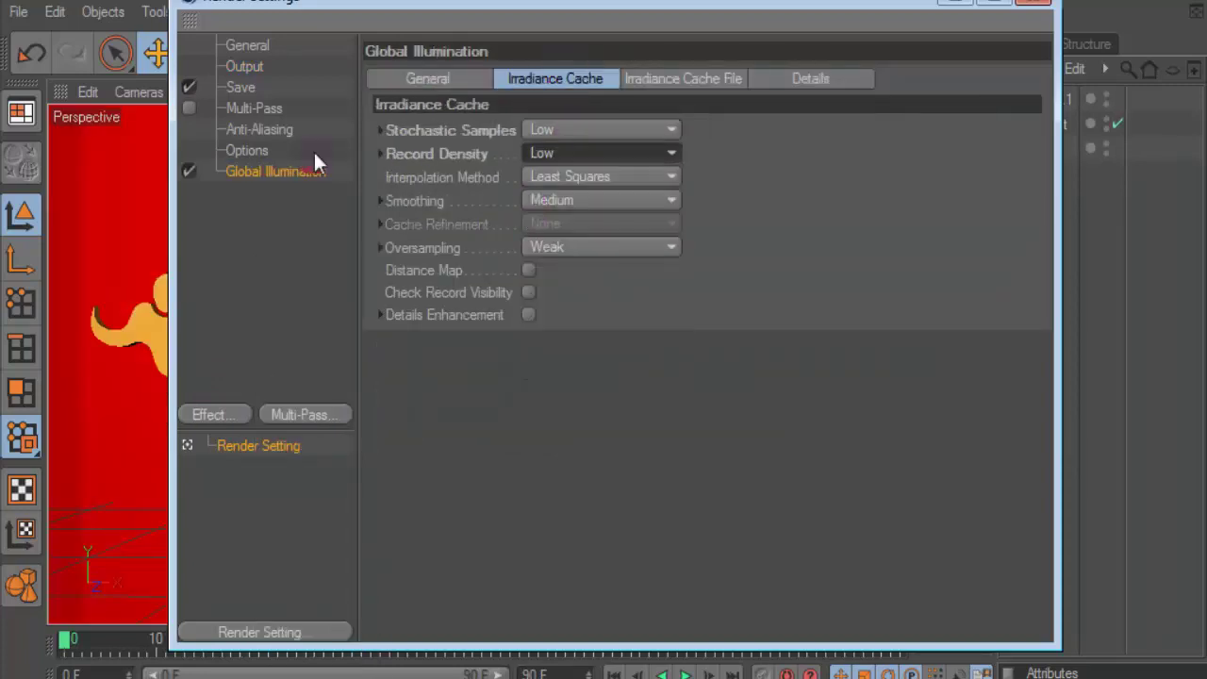
- Set anti-aliasing to Best and the output save format to PNG
{"action": "left_click", "coordinate": [255, 109]}
{"action": "left_click", "coordinate": [259, 130]}
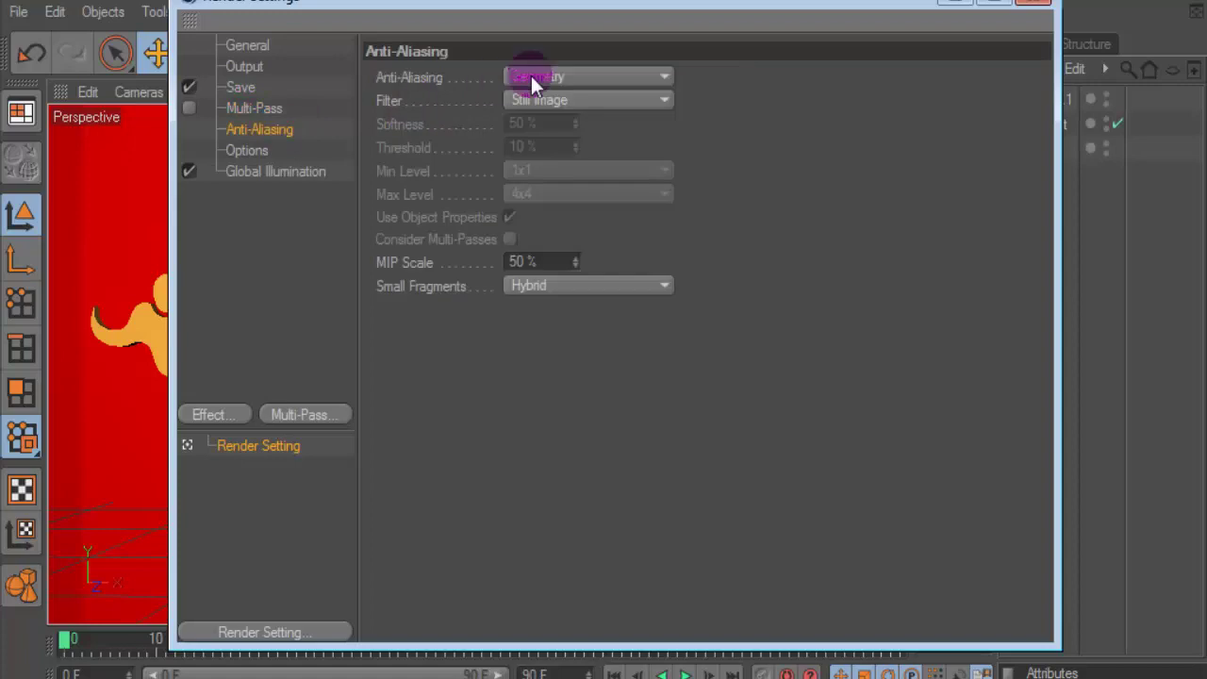
{"action": "left_click", "coordinate": [537, 76]}
{"action": "left_click", "coordinate": [550, 148]}
{"action": "left_click", "coordinate": [240, 87]}
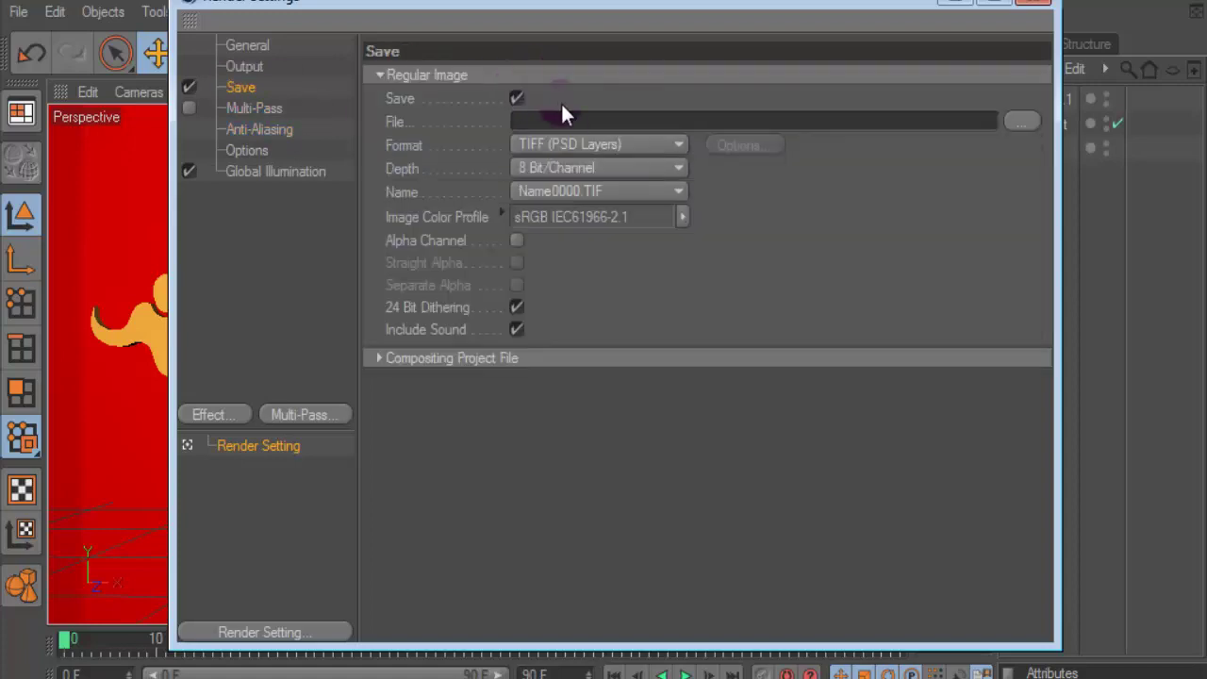
{"action": "left_click", "coordinate": [568, 147]}
{"action": "left_click", "coordinate": [552, 355]}
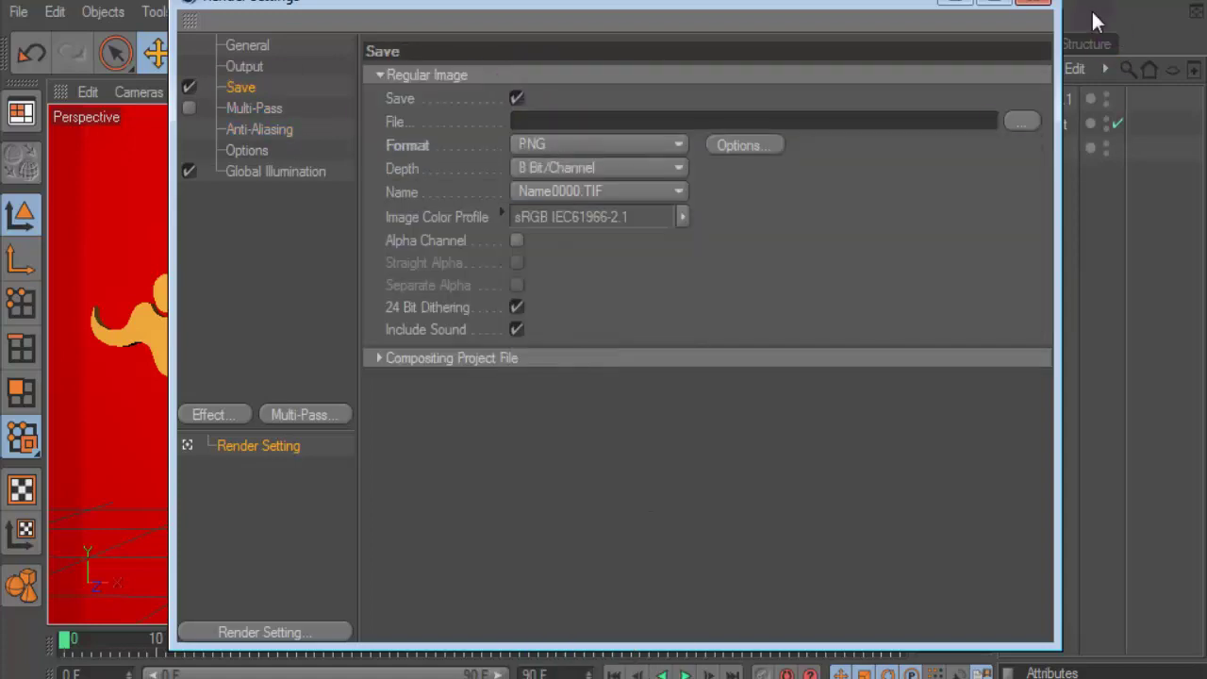
- Close the render settings and render the scene in the view
{"action": "left_click", "coordinate": [1035, 7]}
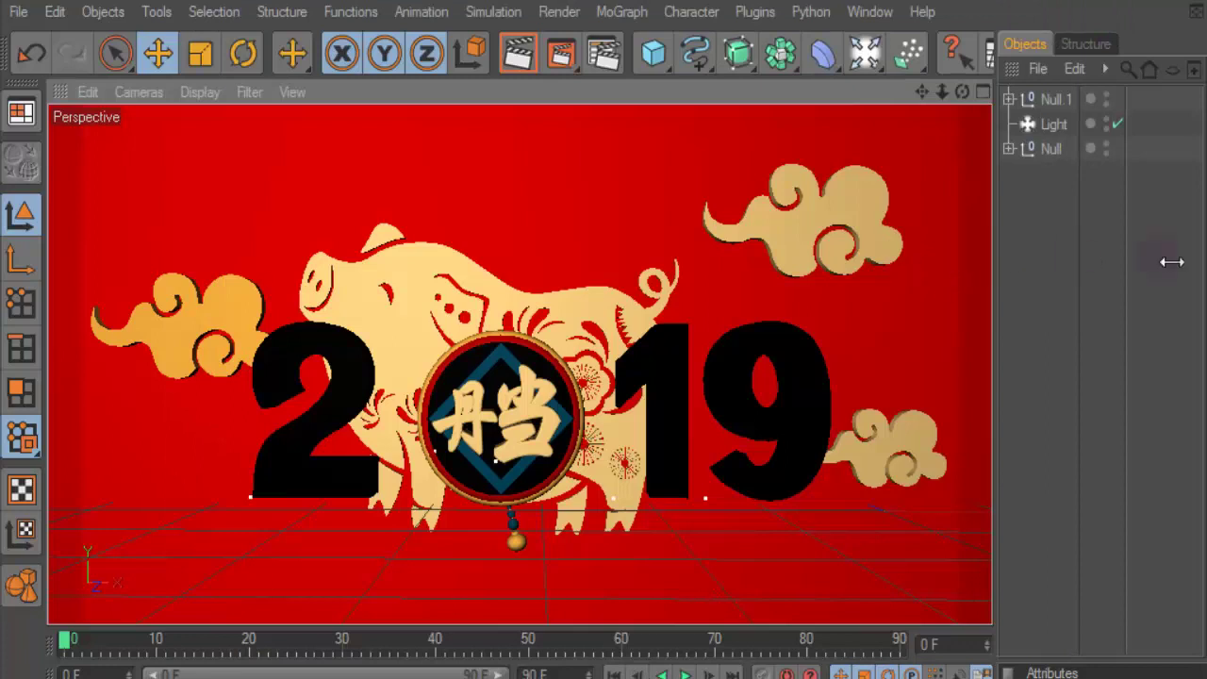
{"action": "left_click", "coordinate": [518, 55]}
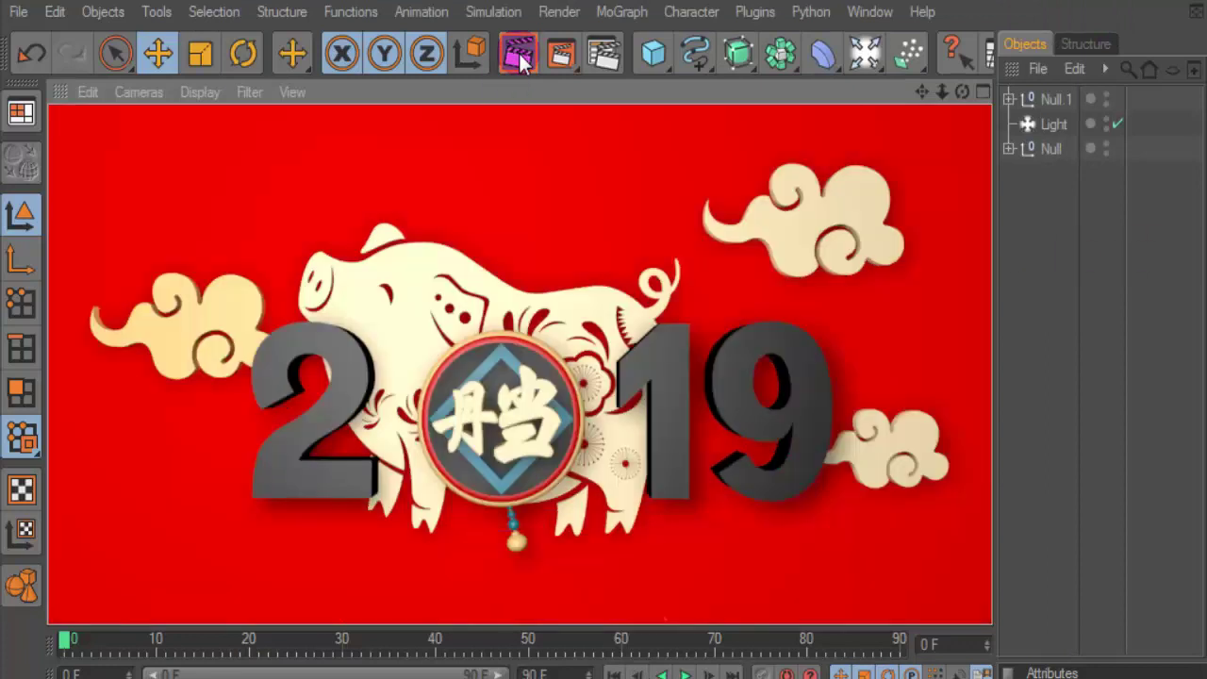
{"action": "left_click_drag", "start_coordinate": [554, 290], "coordinate": [564, 318]}
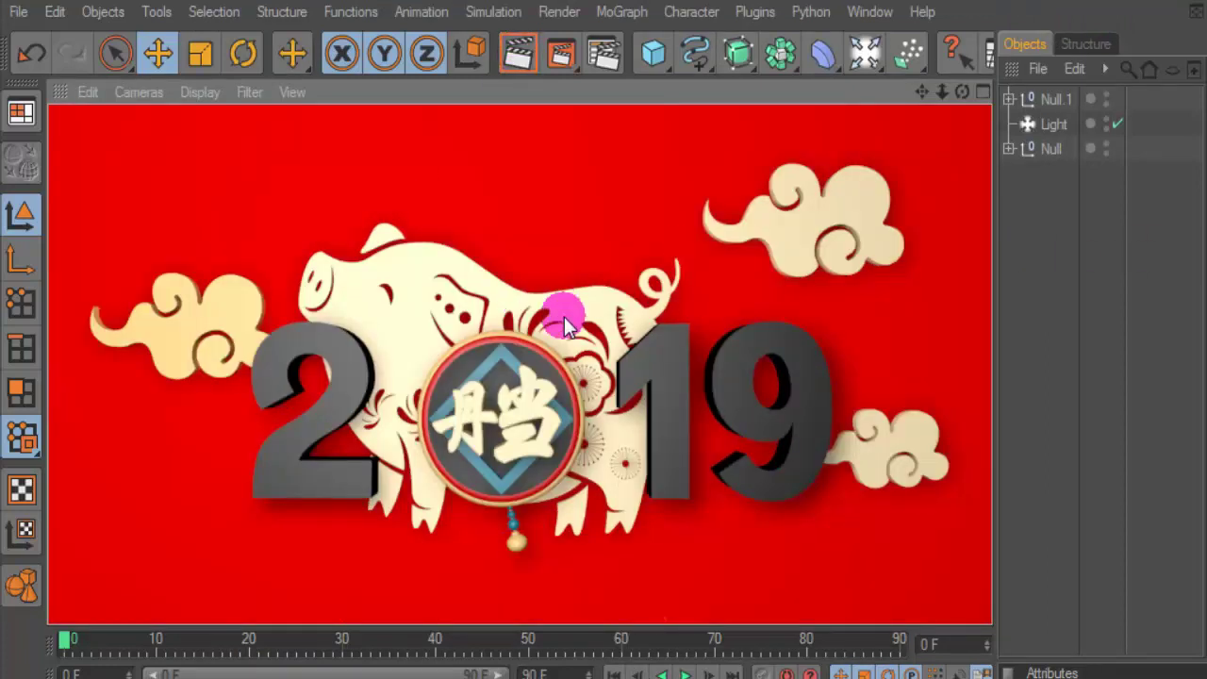